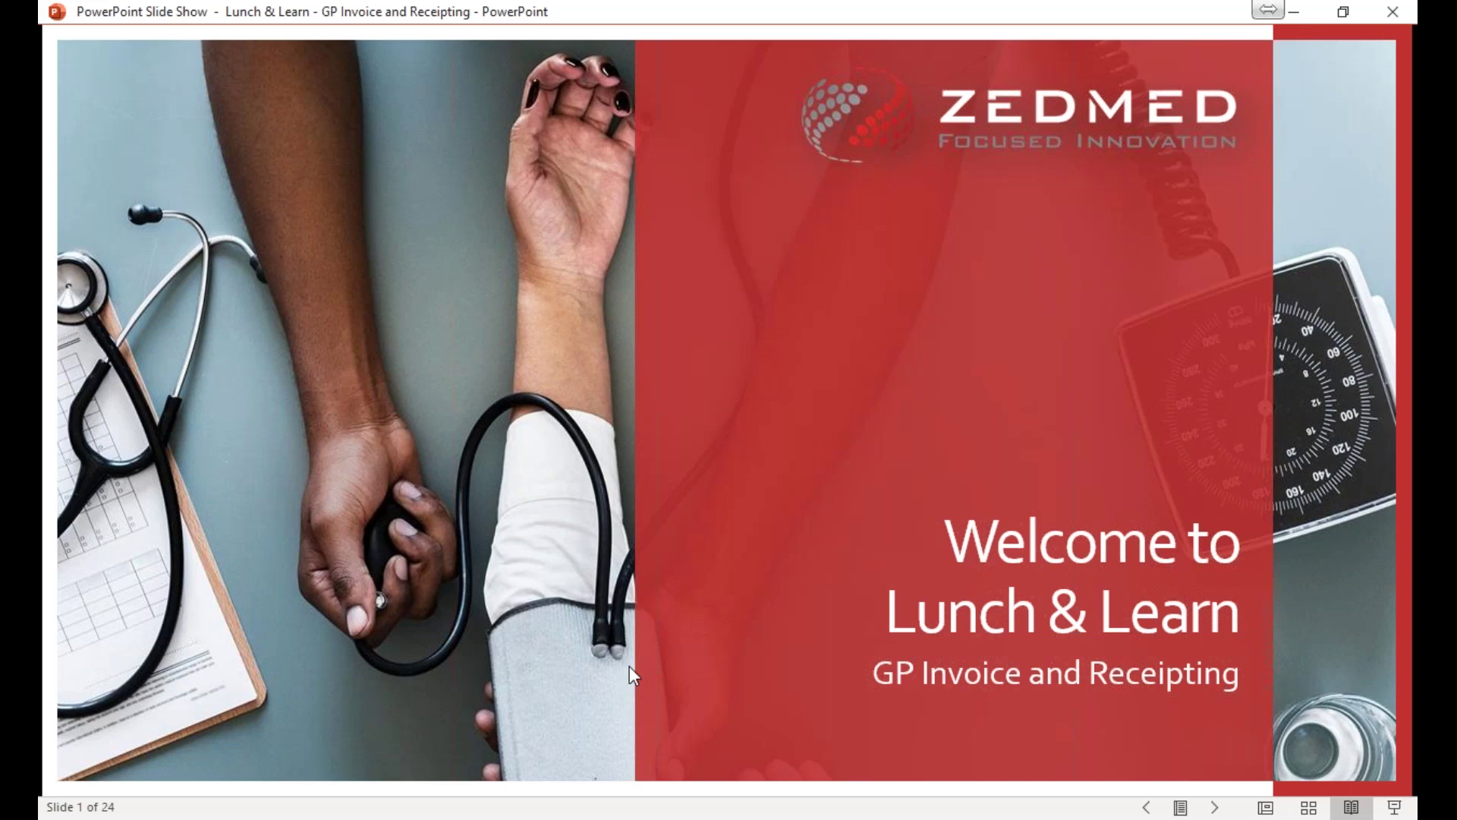
Advance the slide show to the Housekeeping slide and keep the presentation in front.
click(1214, 807)
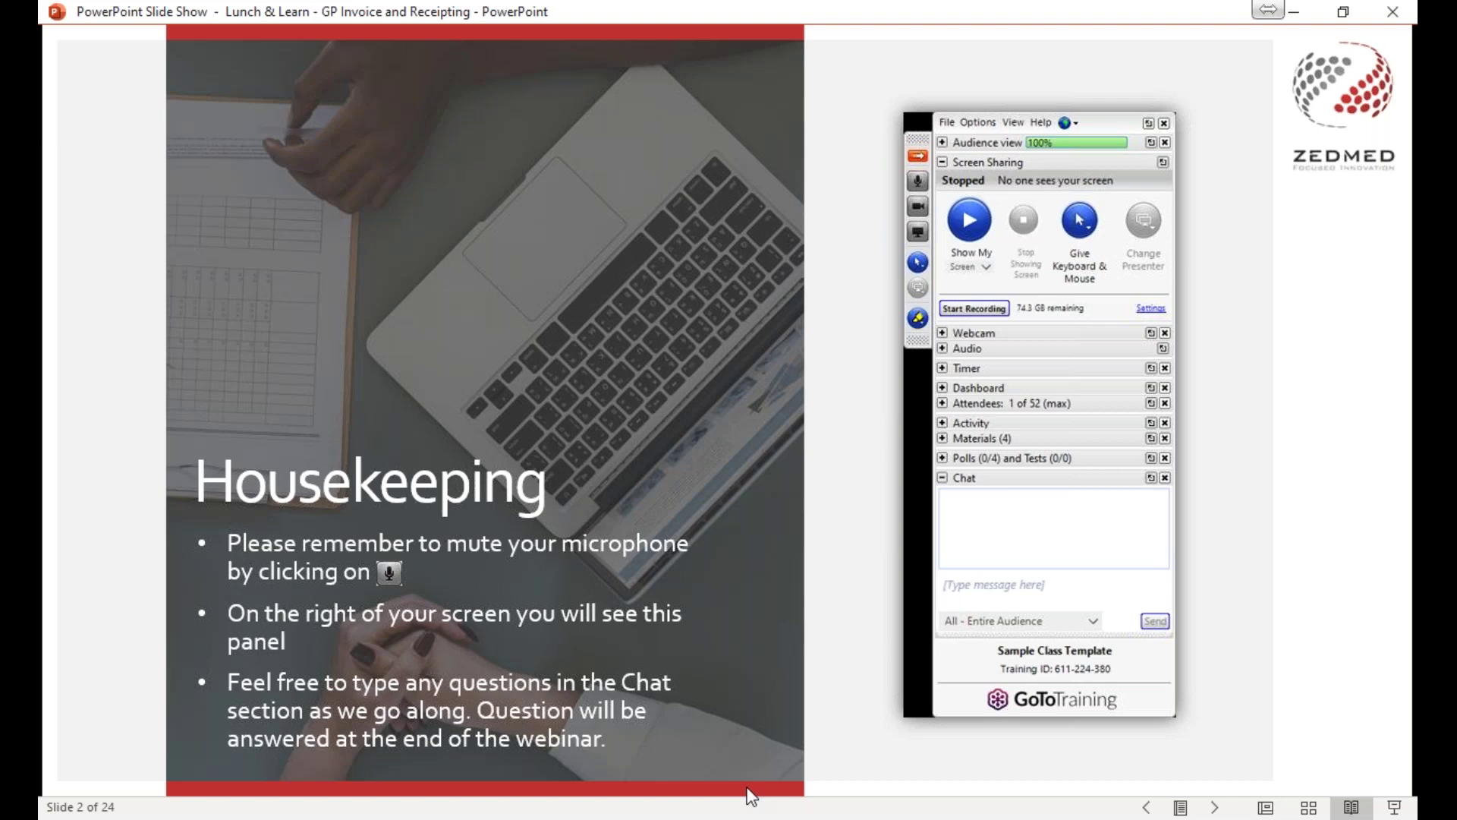
mouse_move(750, 800)
click(816, 668)
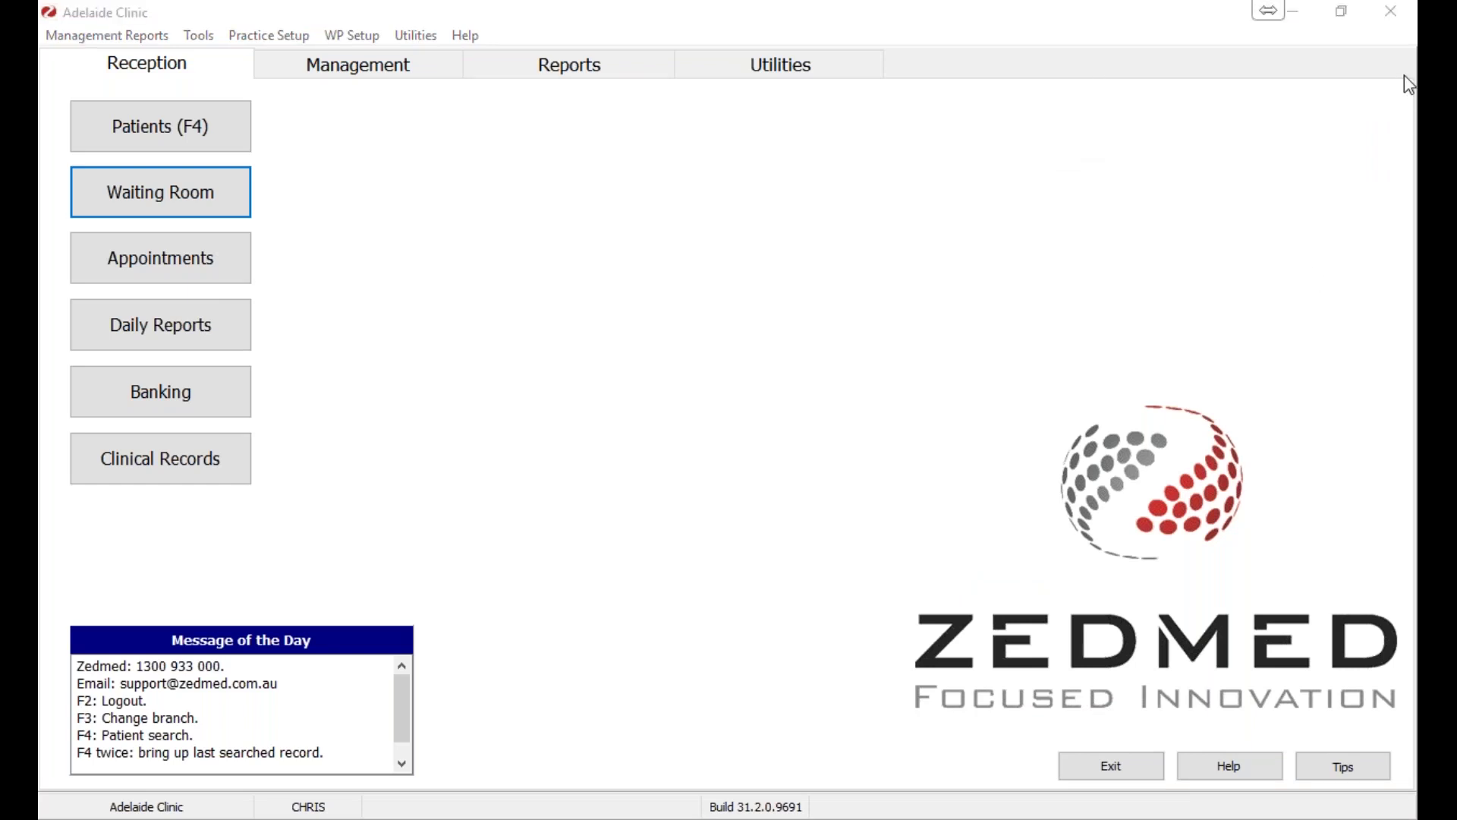
mouse_move(873, 818)
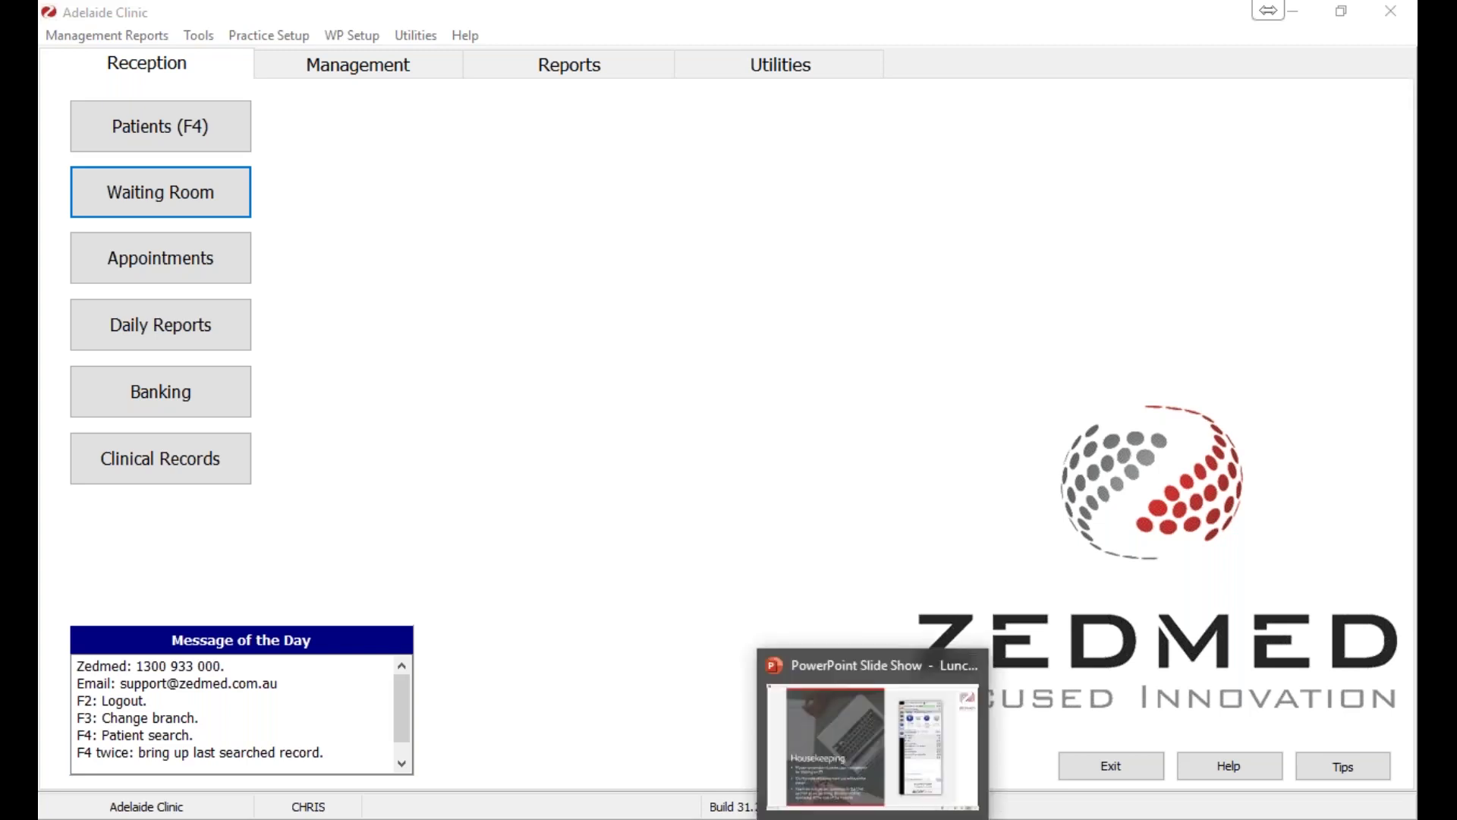
click(873, 818)
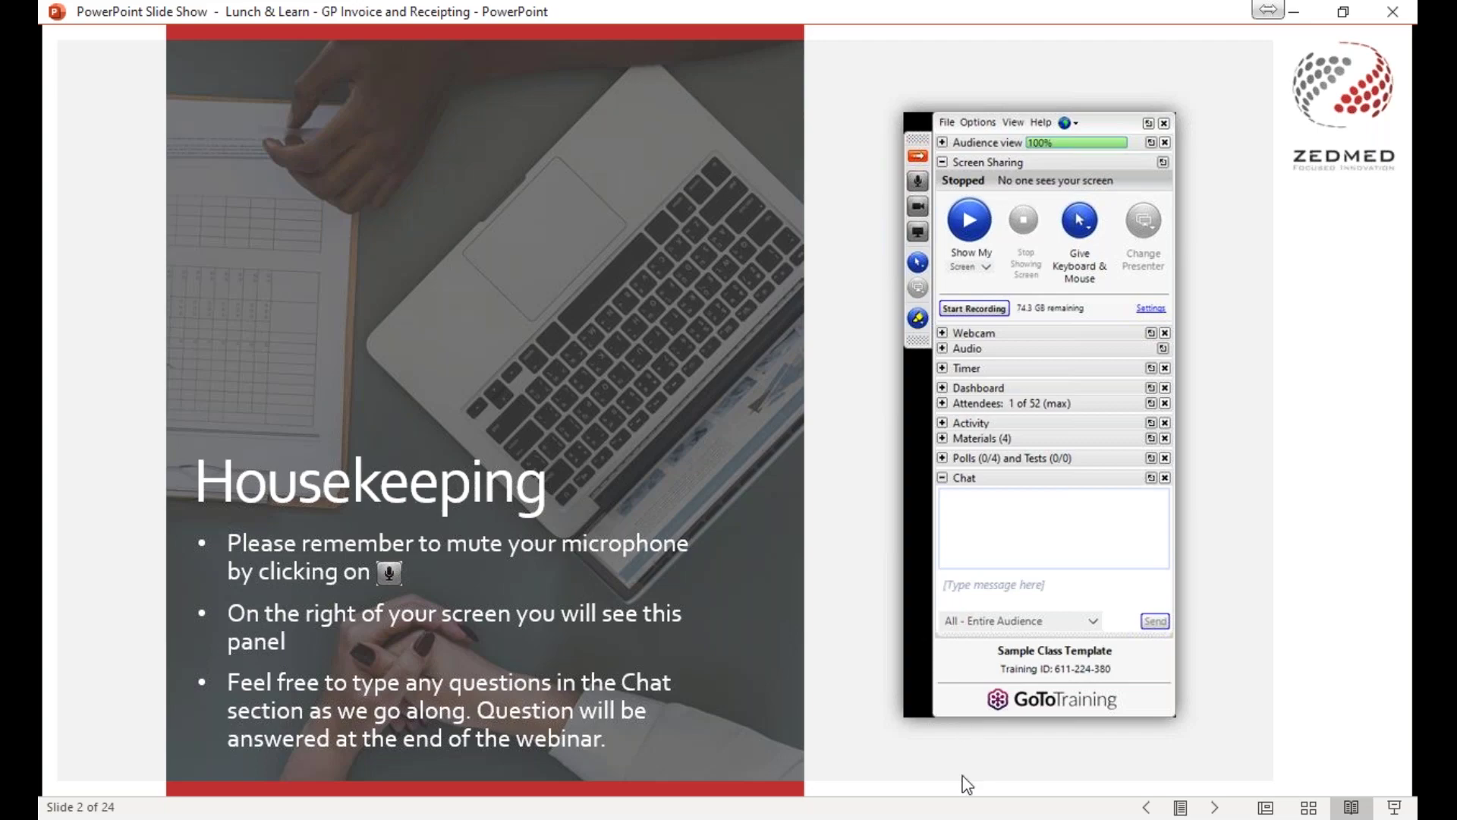
Switch to the Zedmed program and open the Waiting Room.
key(alt+Tab)
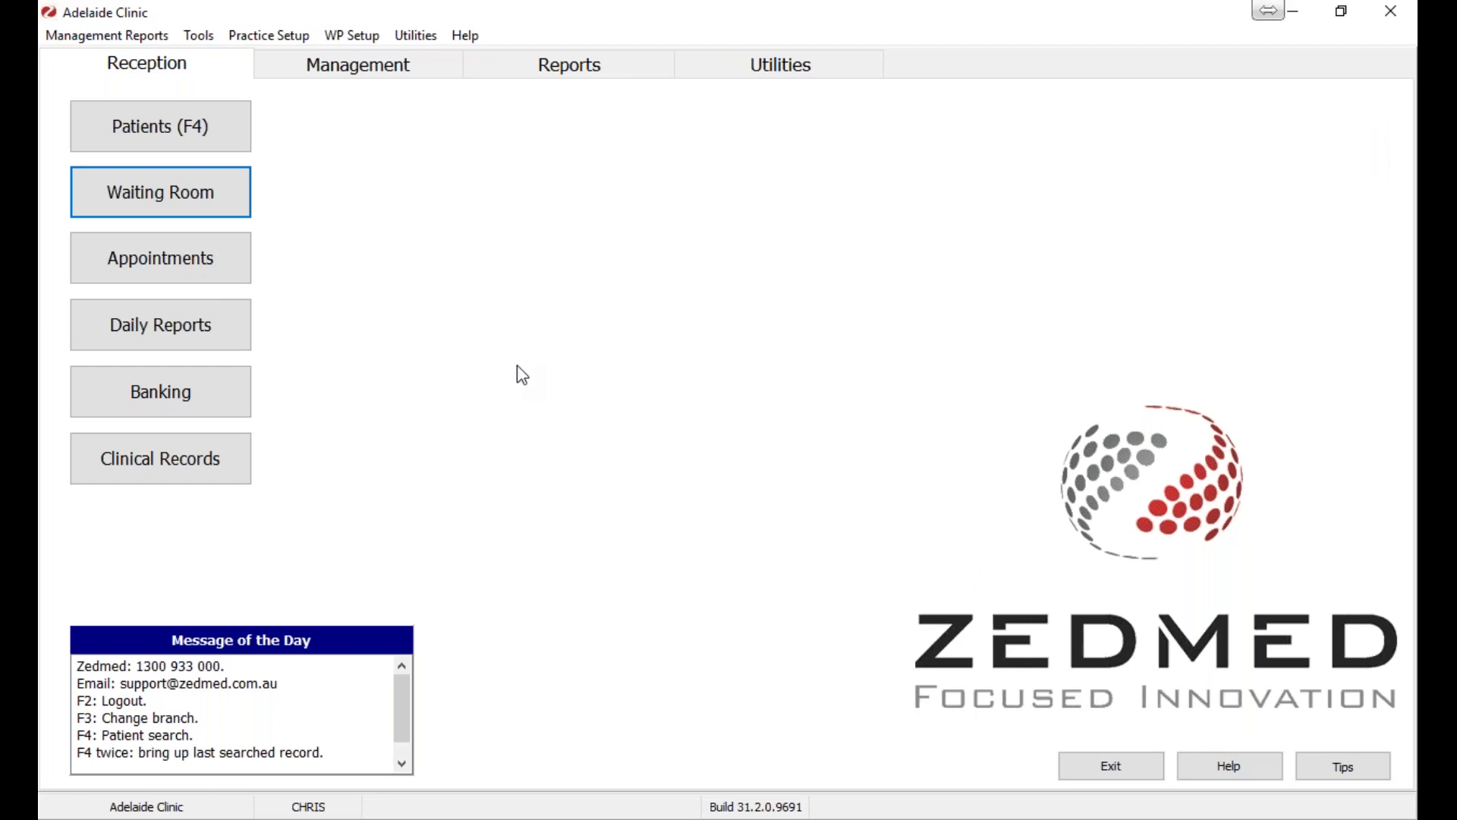
click(209, 197)
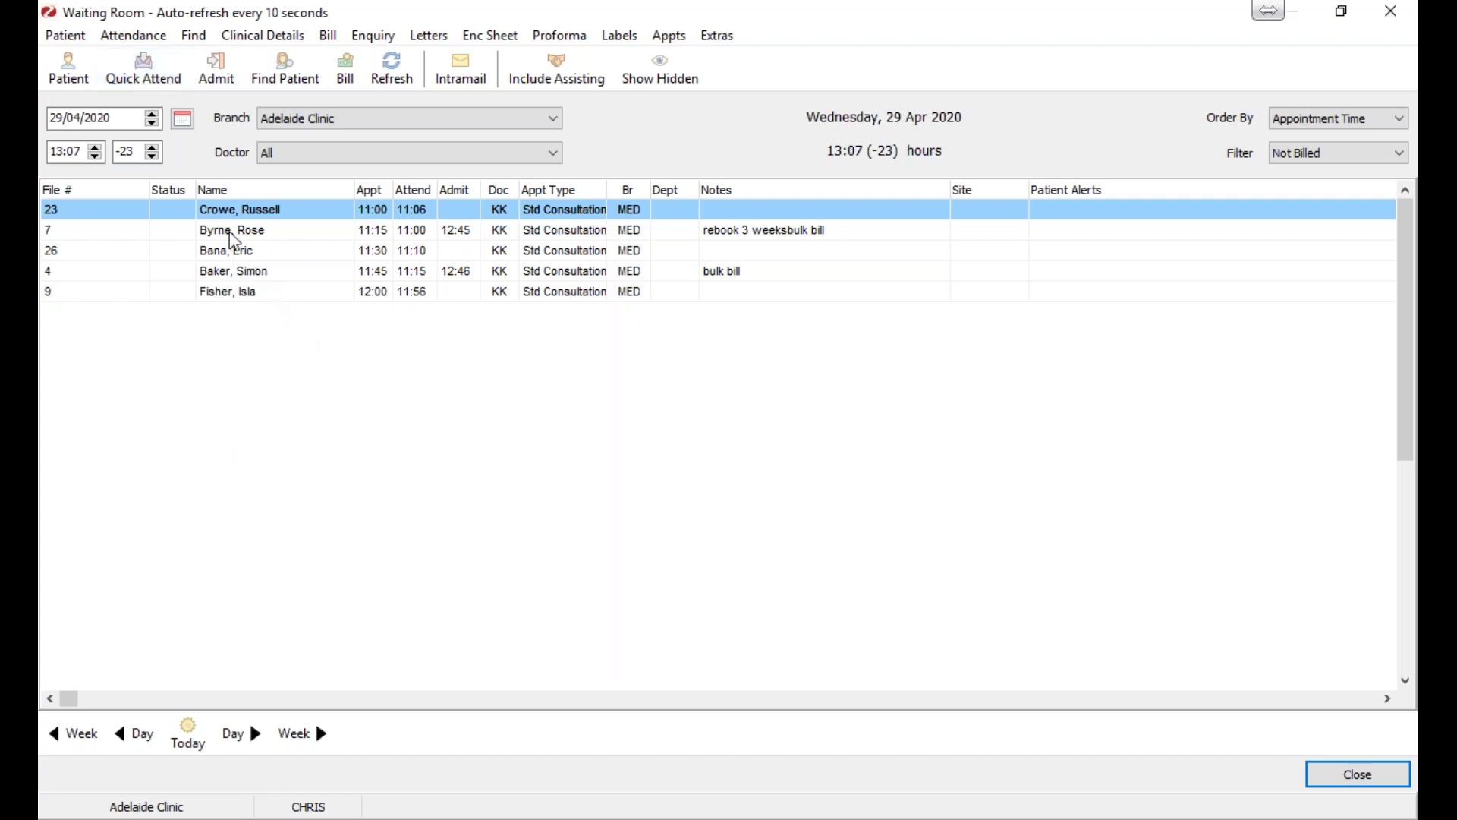
Start a quick attendance, search the patients for "ho" and choose the third match.
click(173, 68)
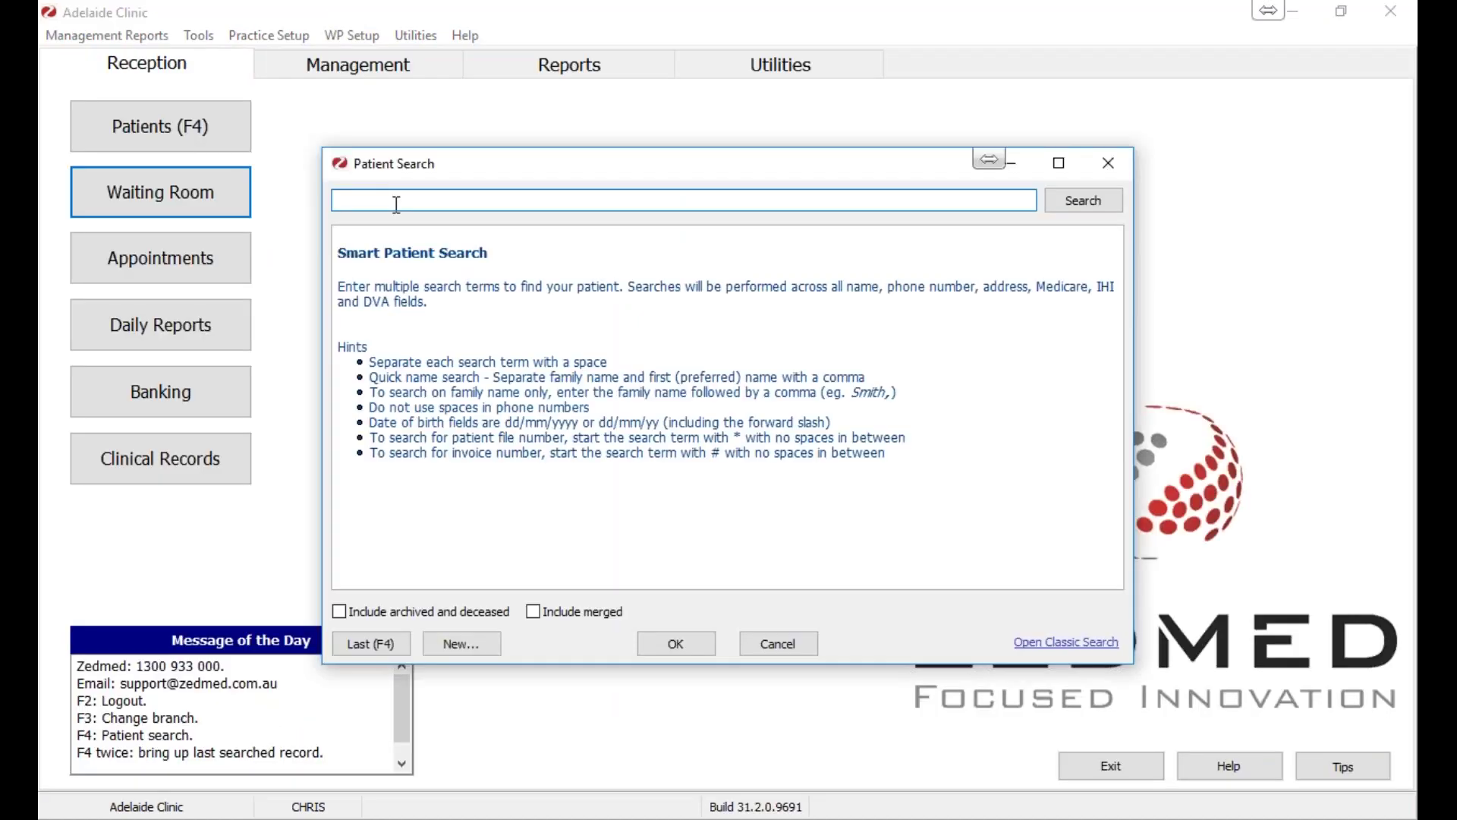
text(he)
key(BackSpace)
text(o)
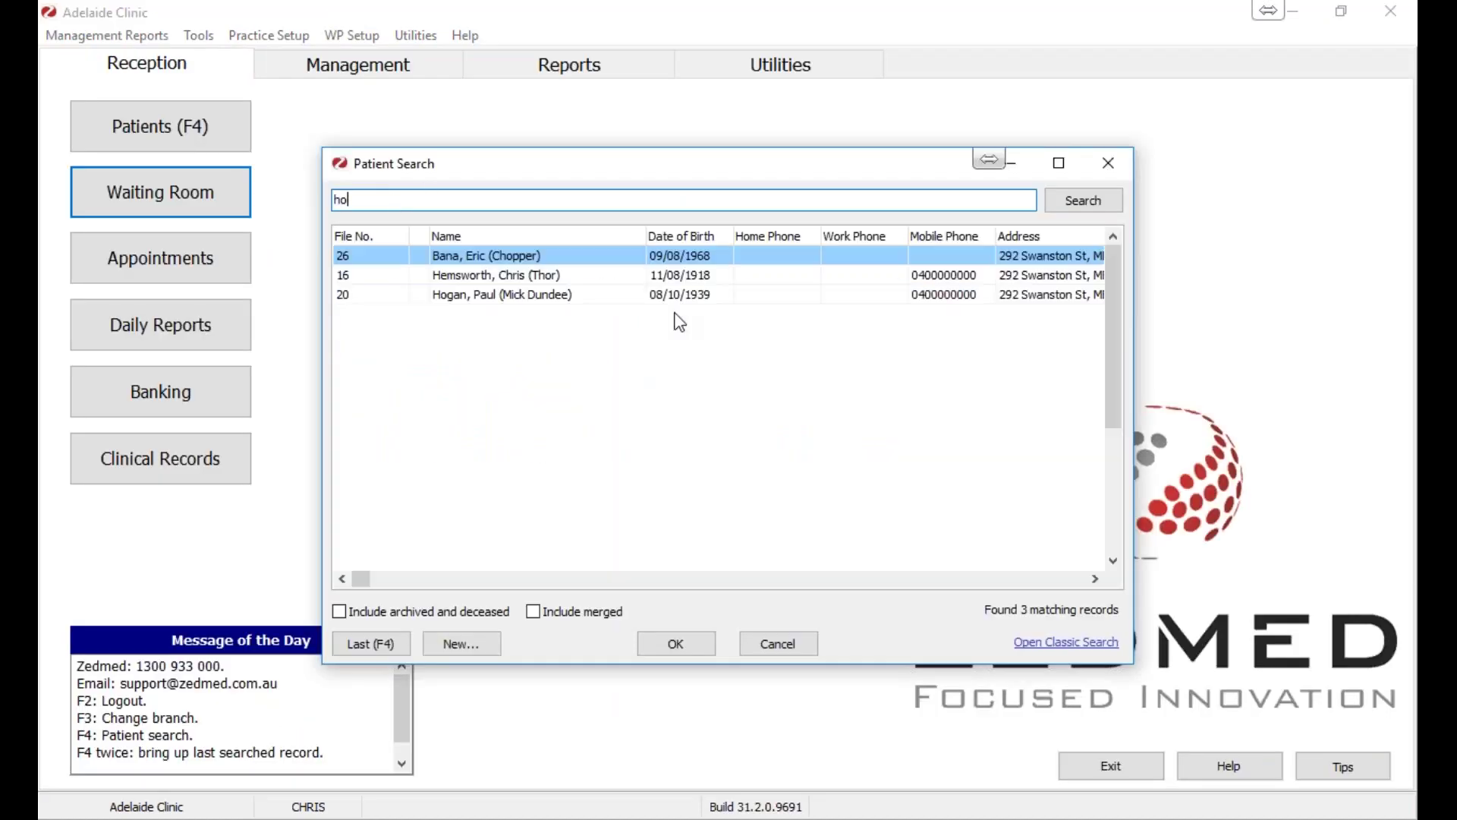
double_click(521, 297)
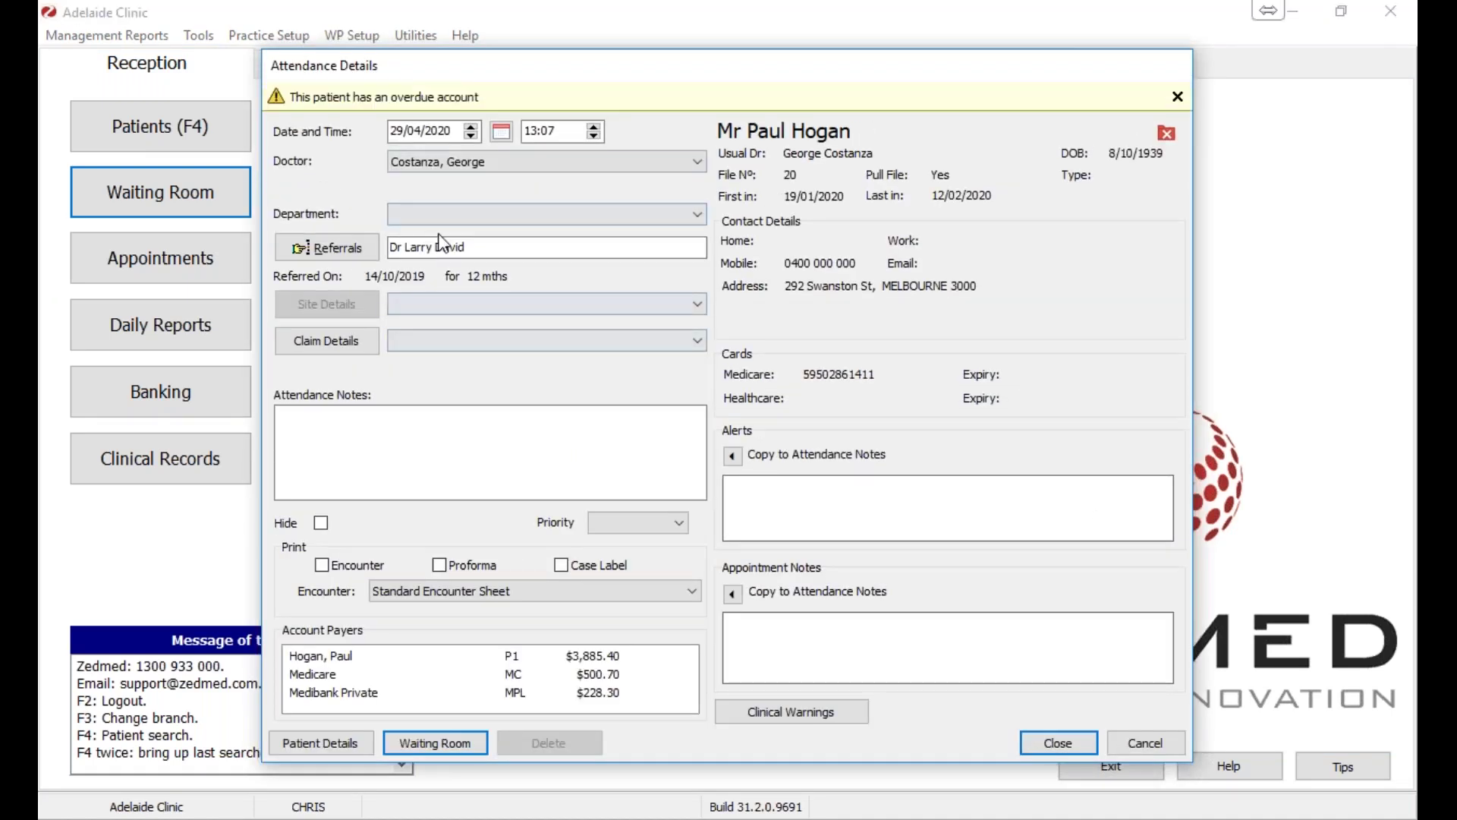
Assign the attendance to doctor KK and add the patient to the waiting room.
click(476, 167)
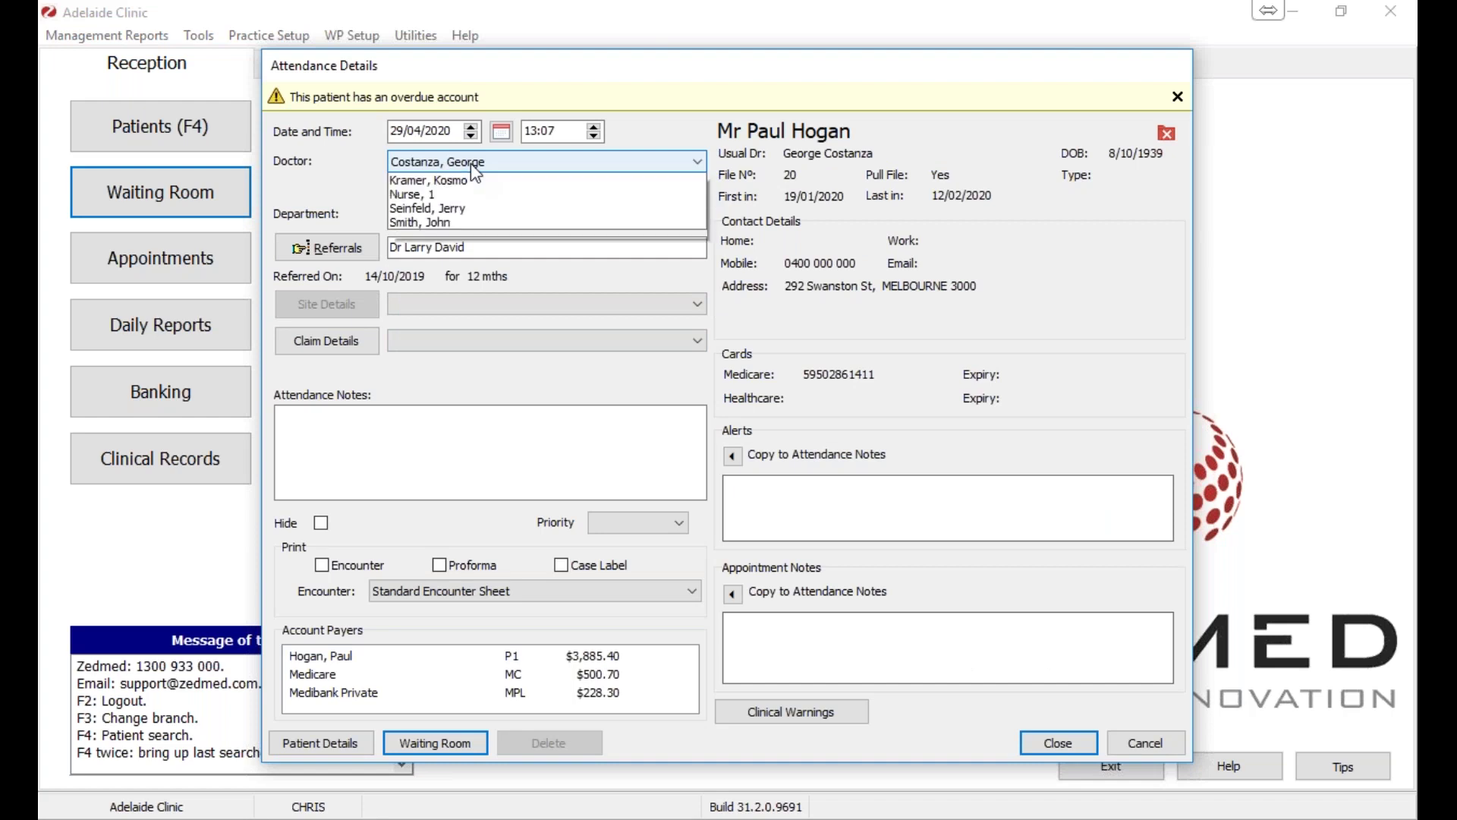
click(475, 196)
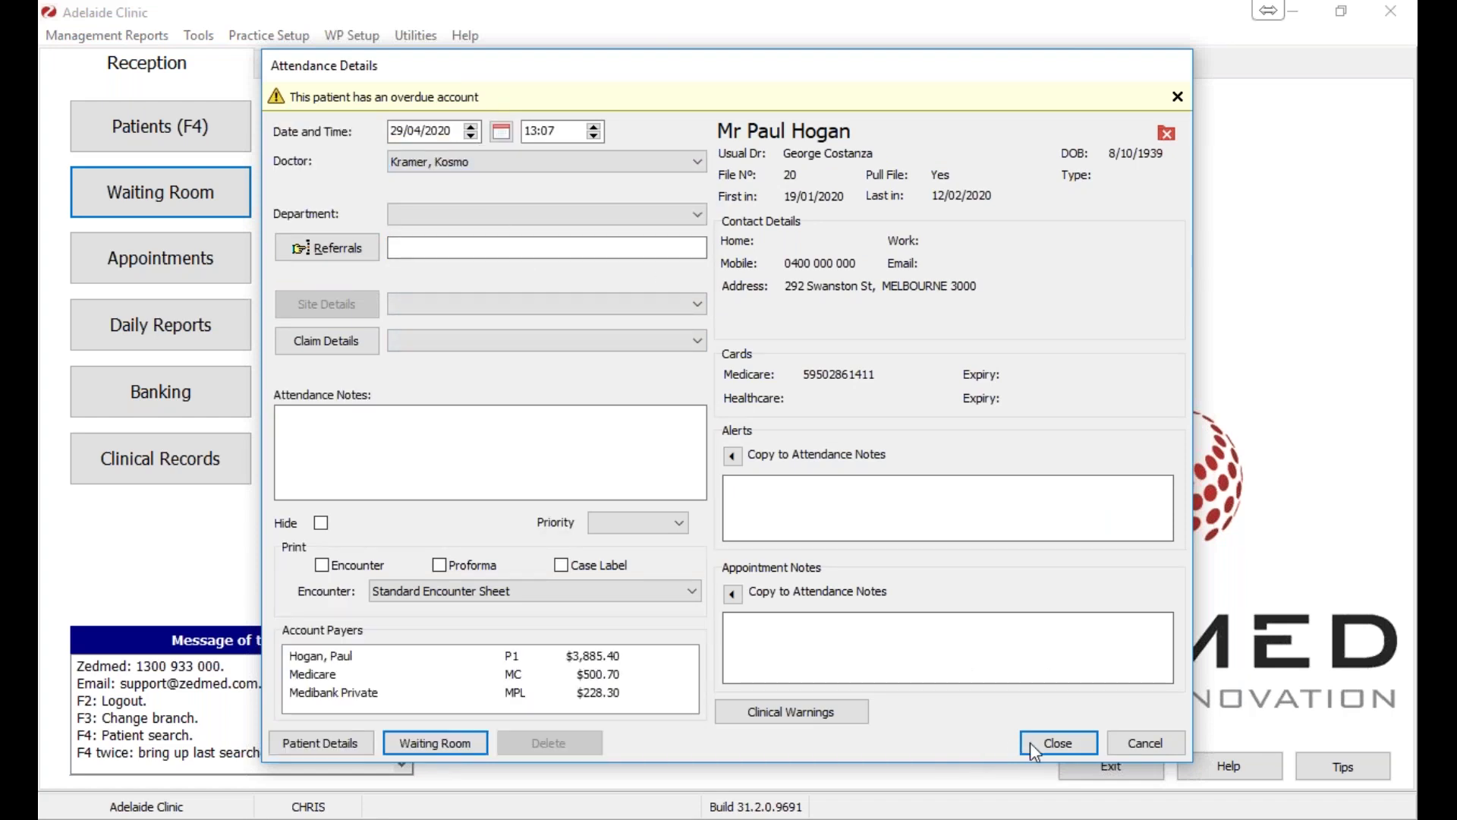
click(435, 742)
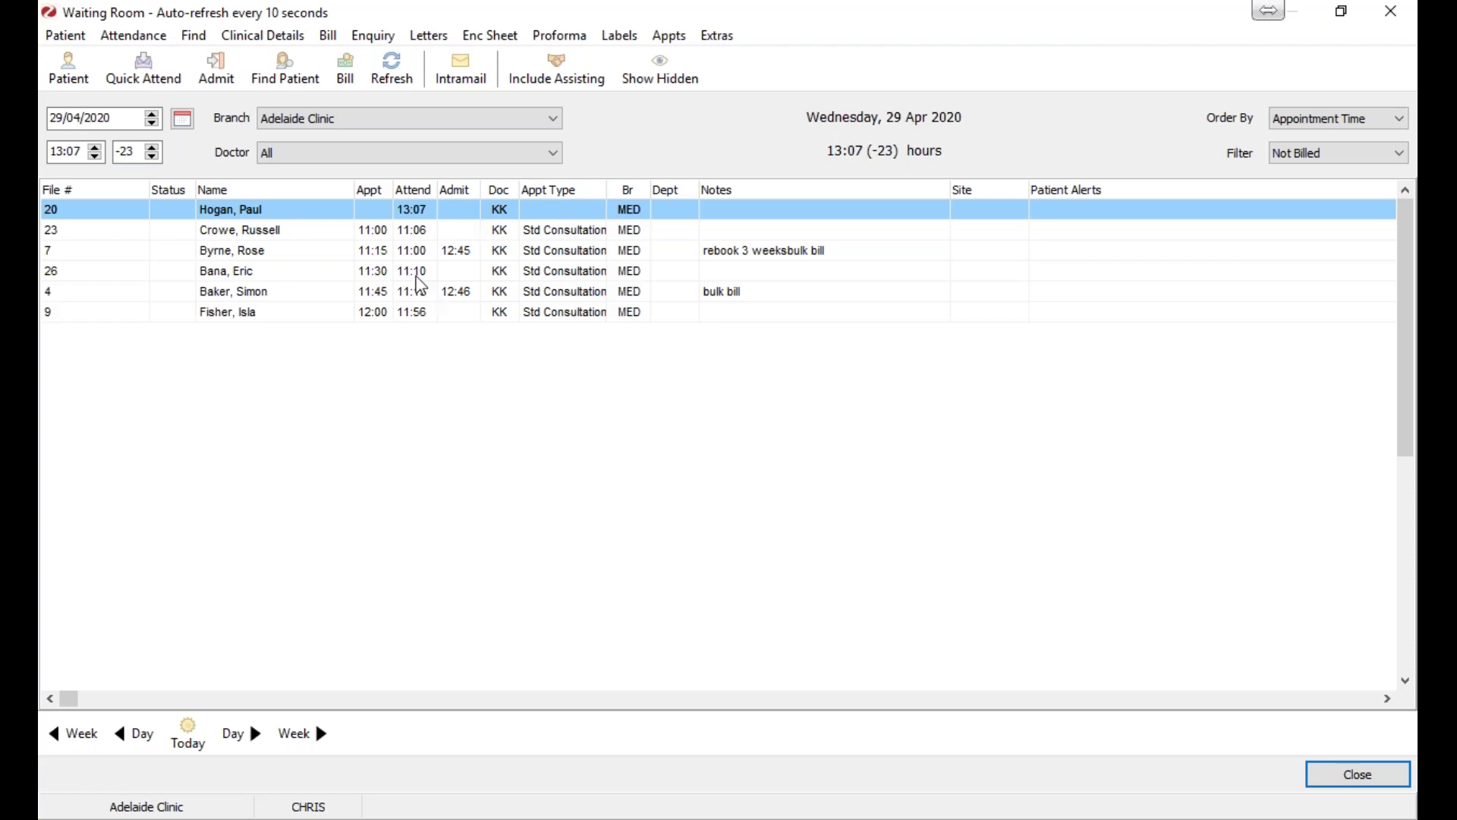
Open the patient record for the 13:07 attendance in the waiting room list.
click(268, 258)
click(296, 258)
right_click(342, 213)
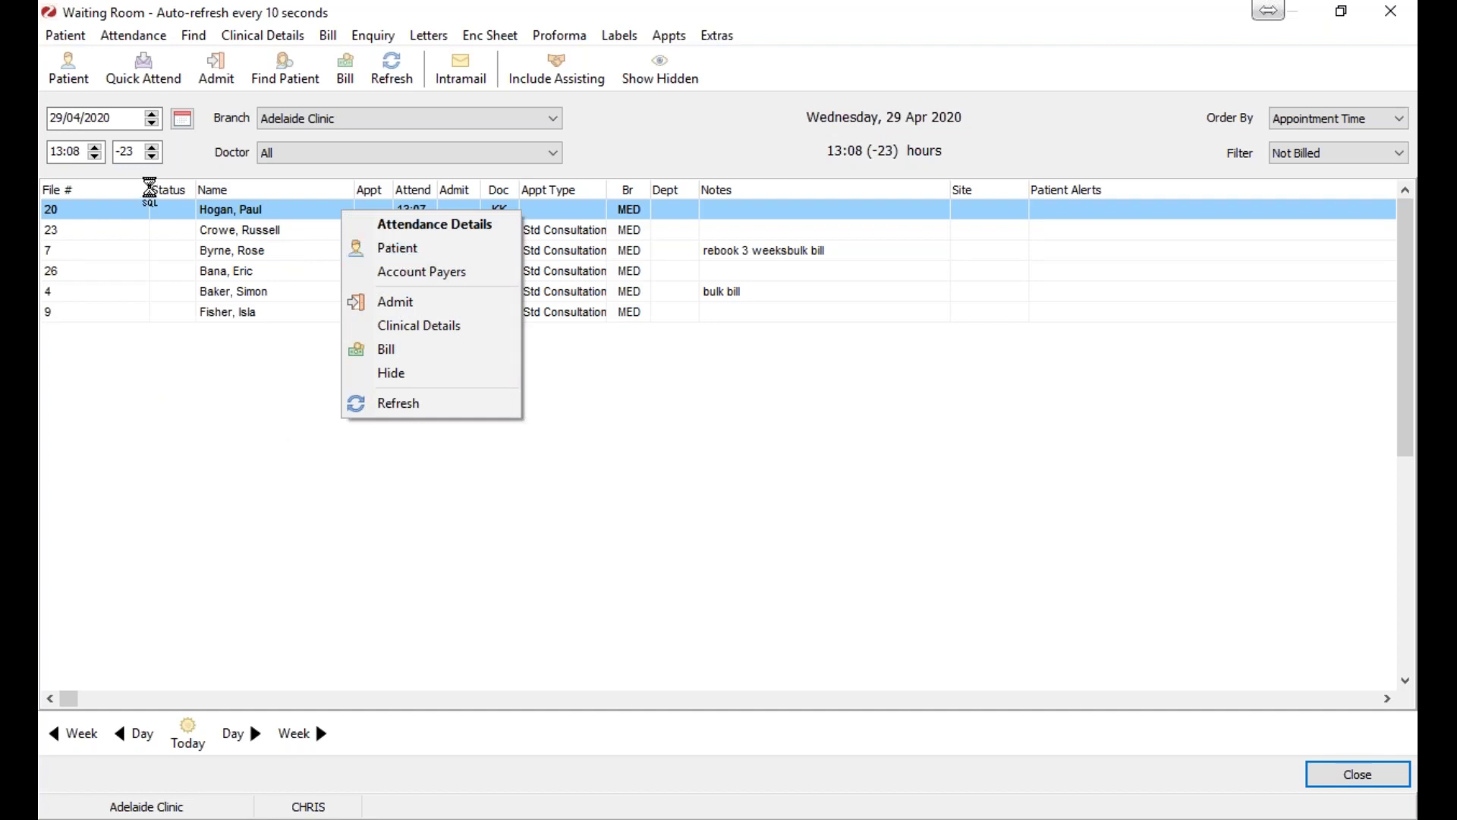
click(392, 250)
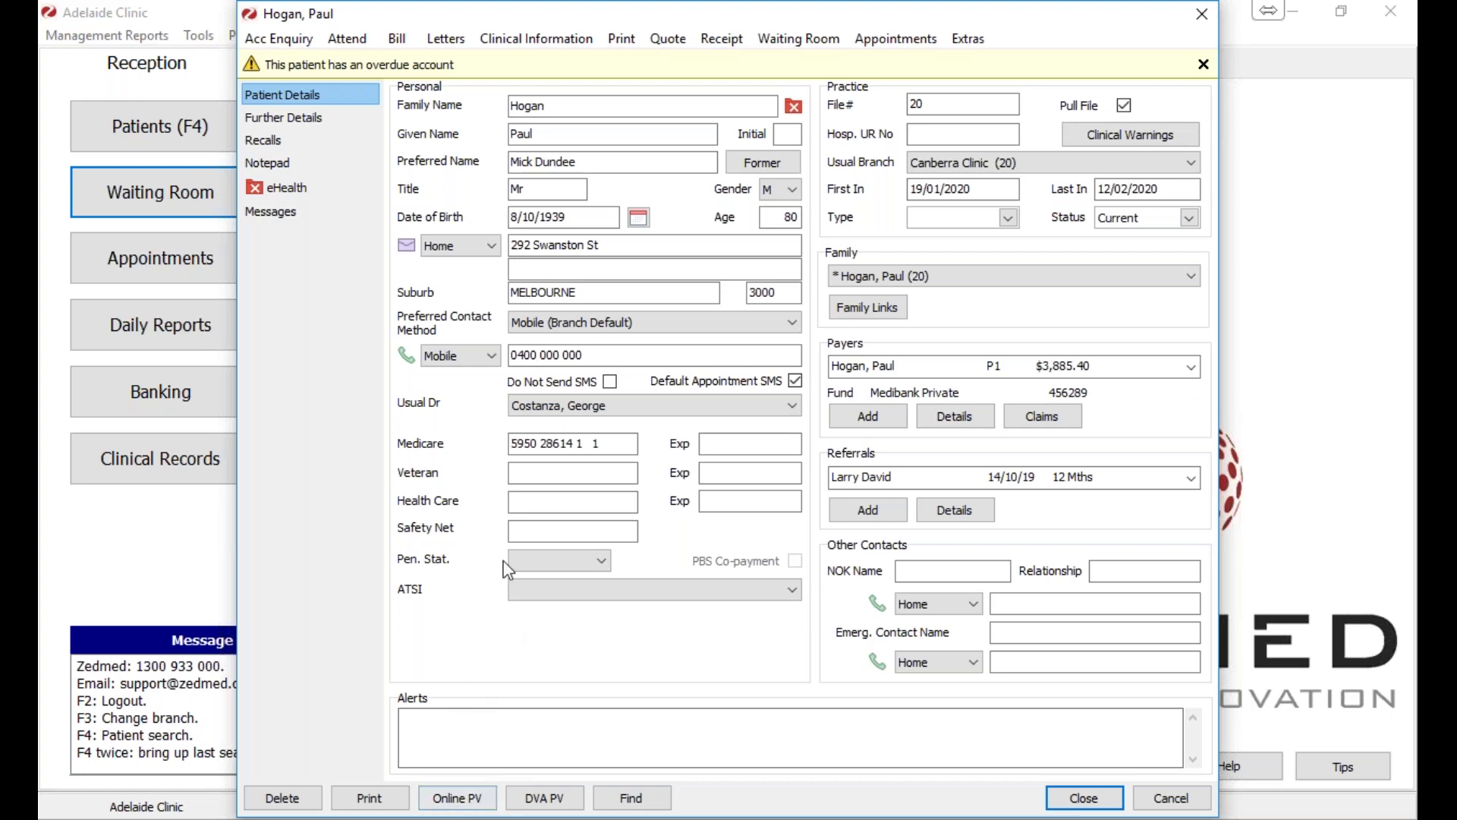
Try to verify the patient's Medicare details through online patient verification.
click(630, 448)
click(496, 797)
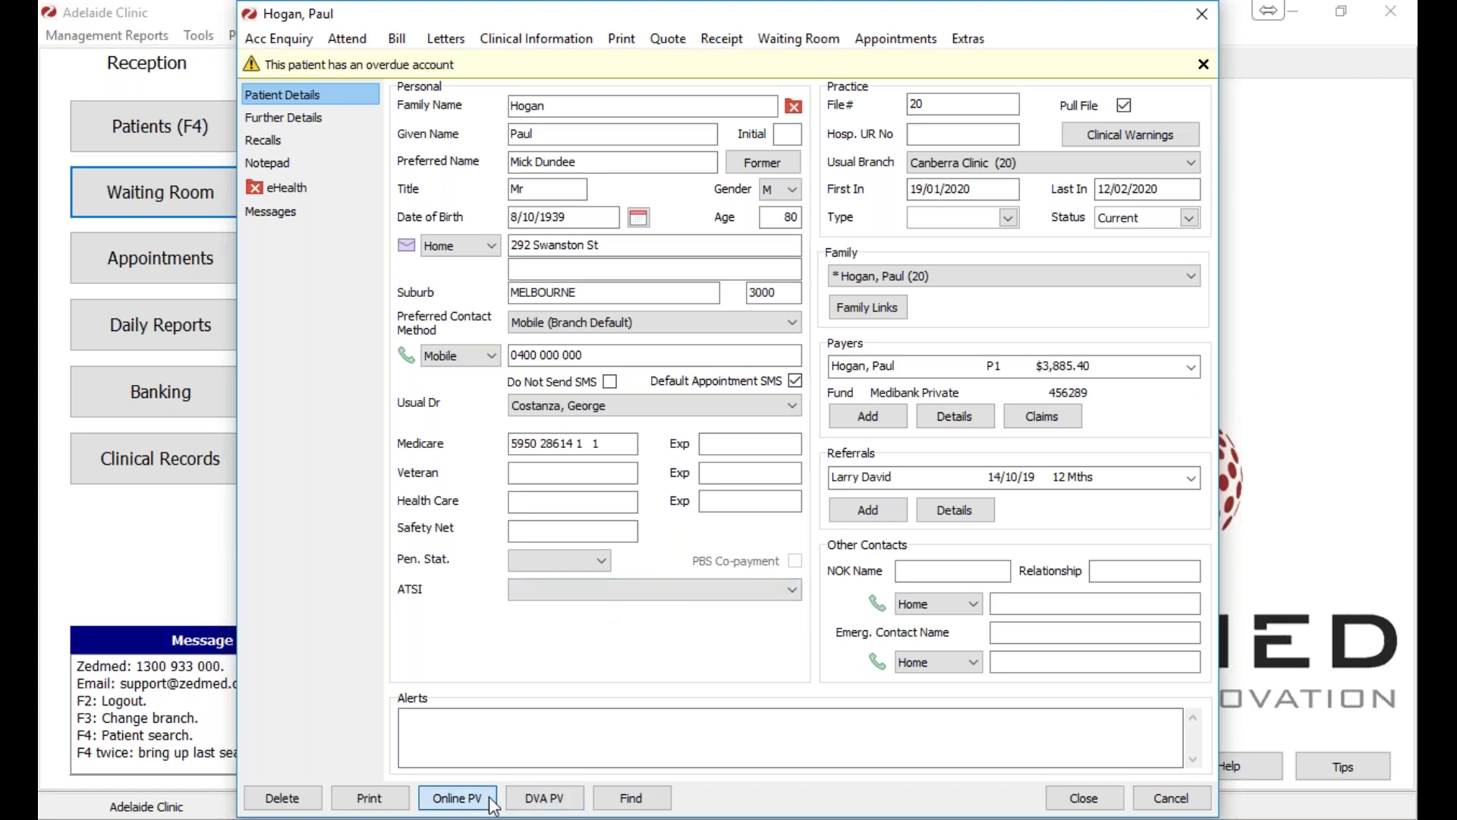
click(718, 461)
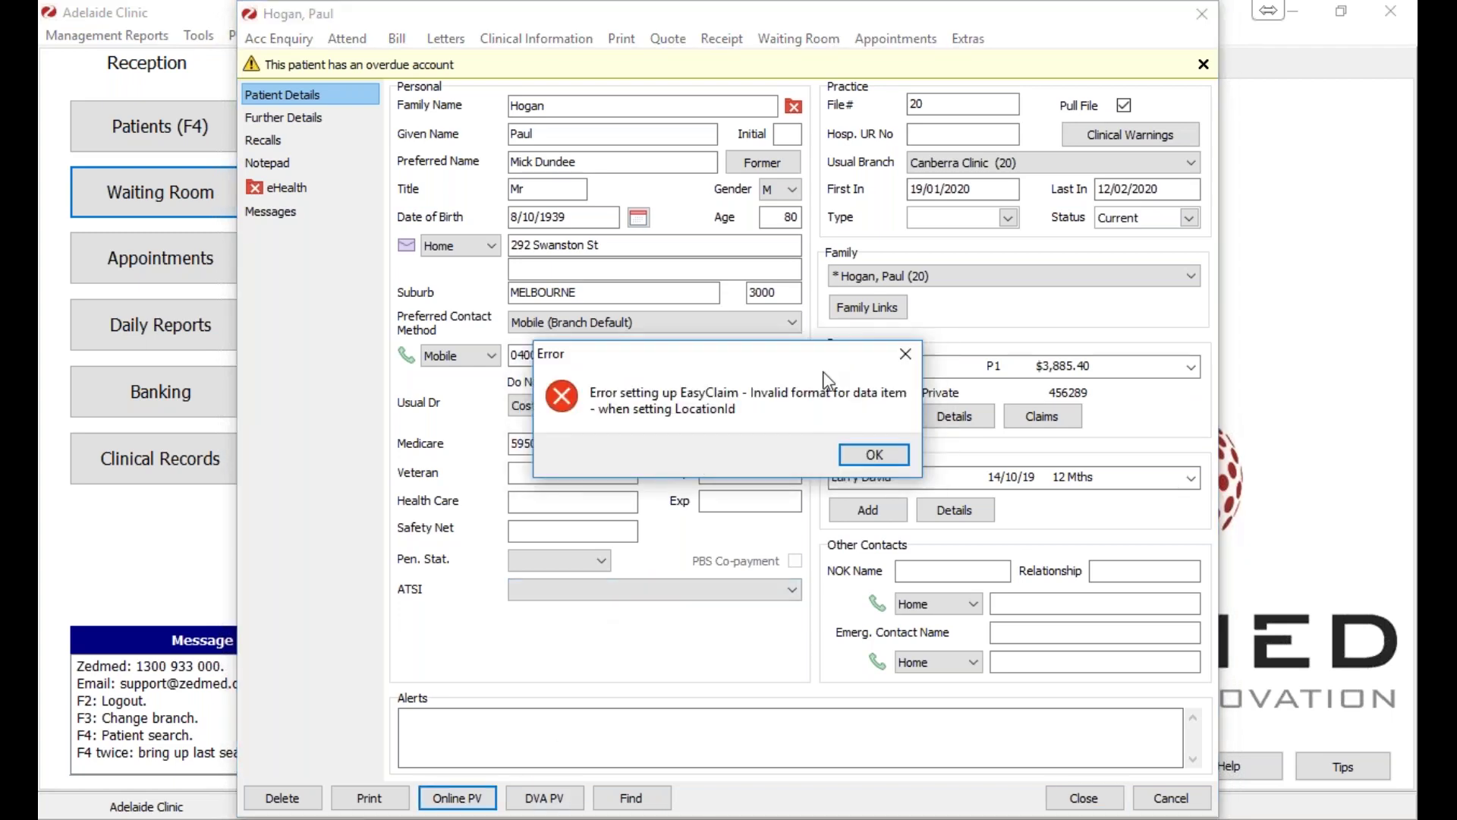
click(869, 461)
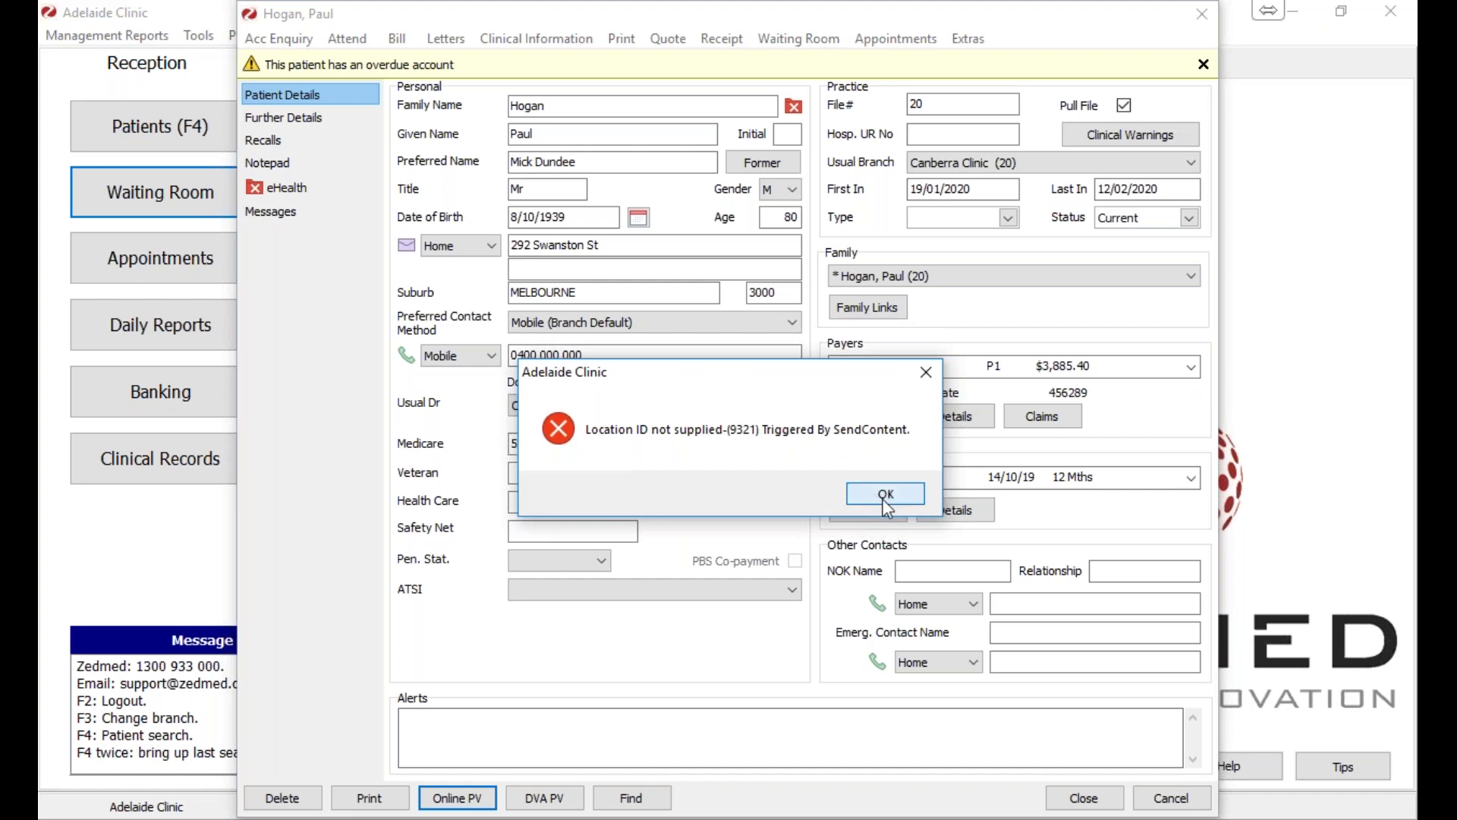
click(885, 494)
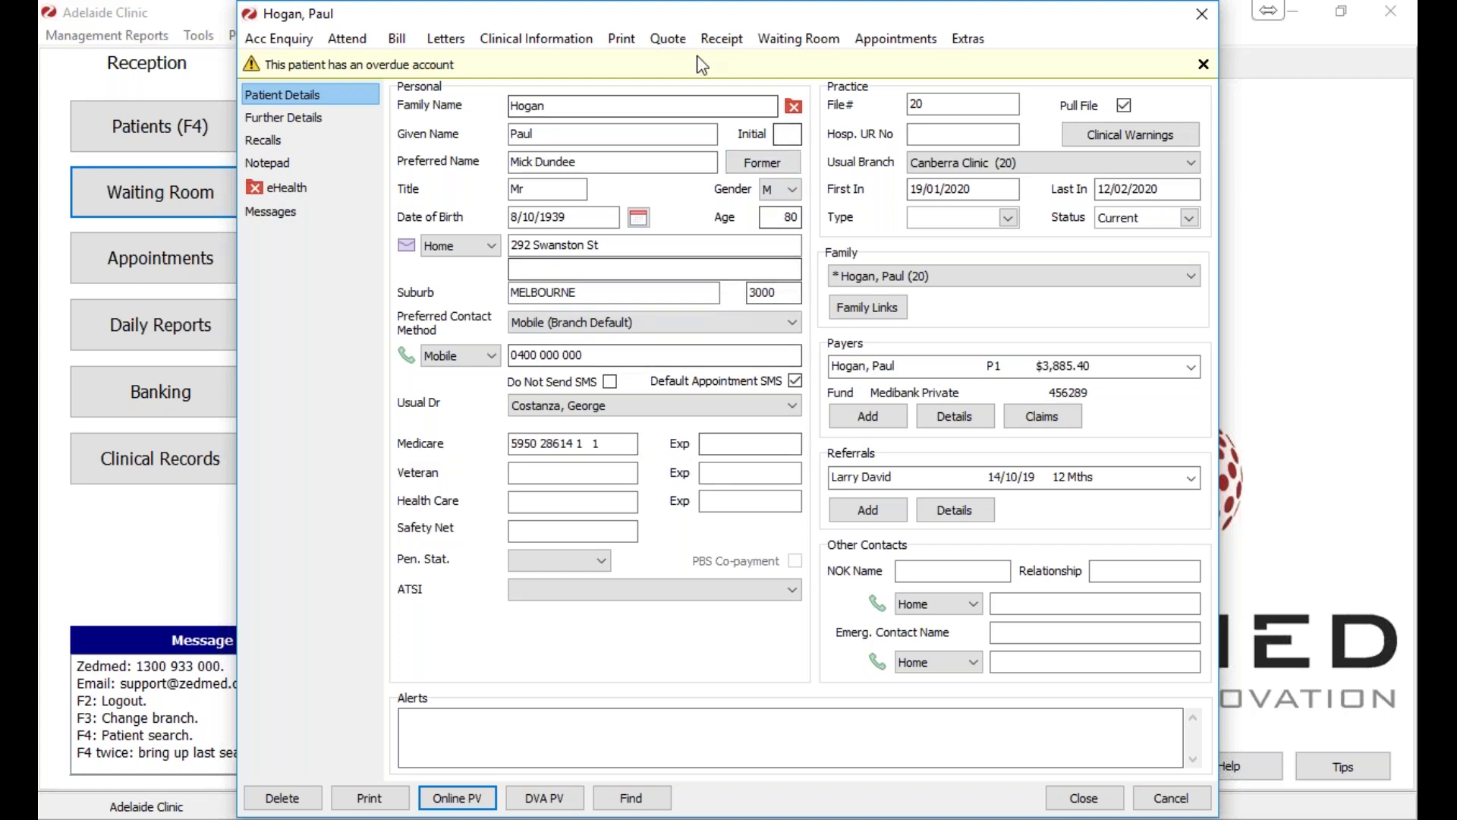
Close the patient record and return to the waiting room list.
drag(690, 2, 463, 125)
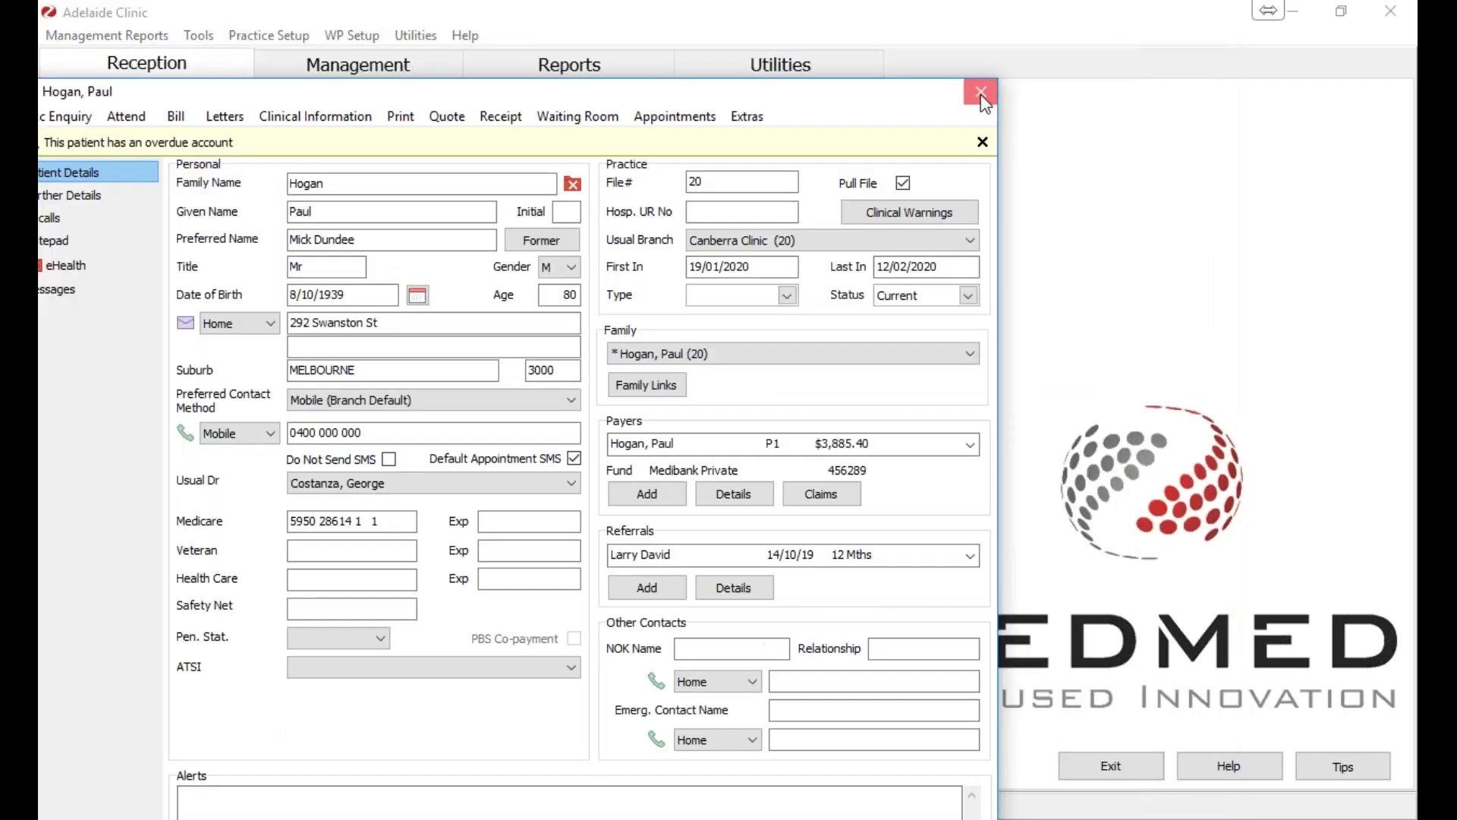
key(Escape)
click(210, 193)
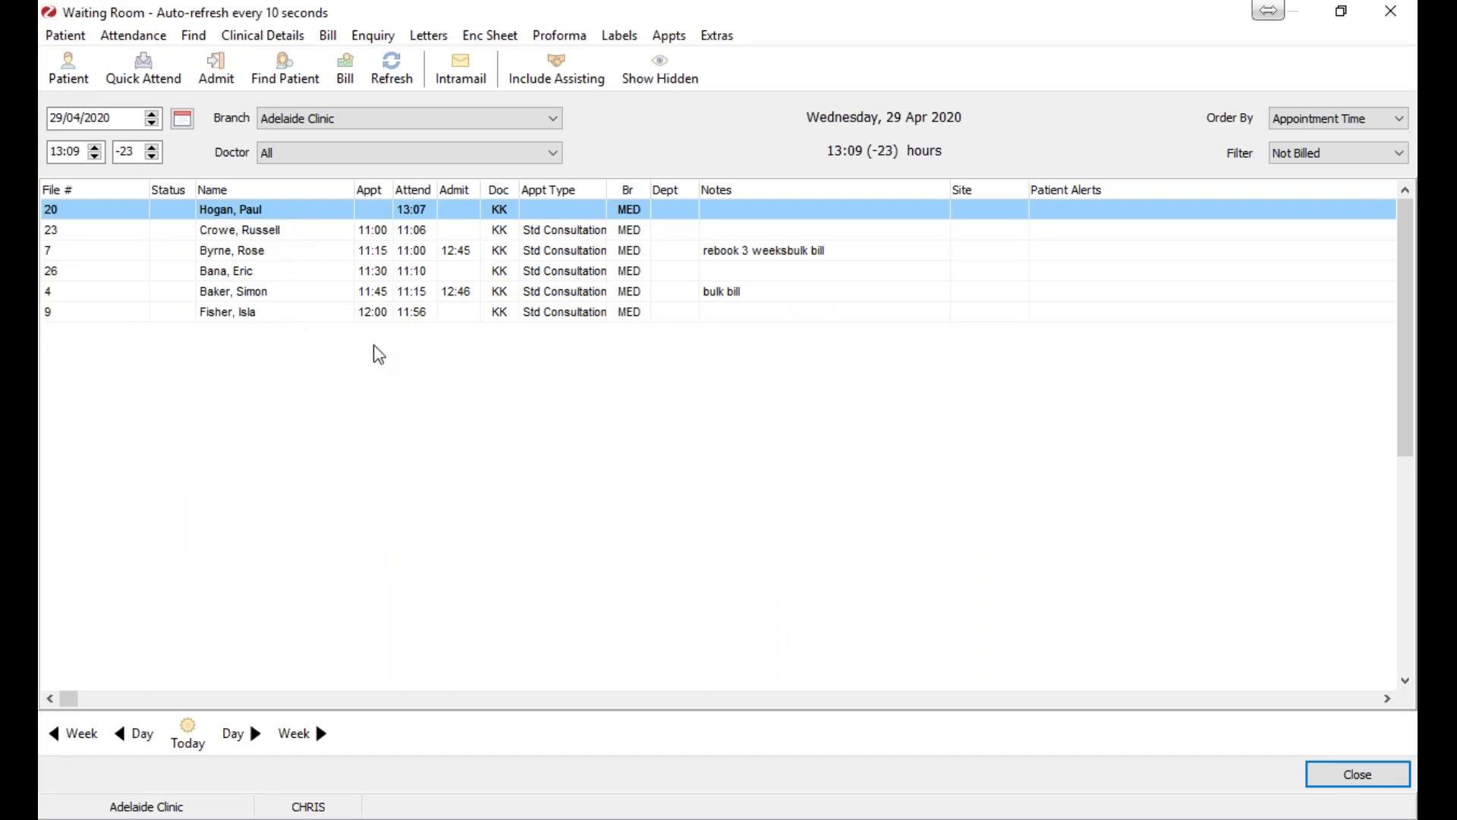
click(384, 252)
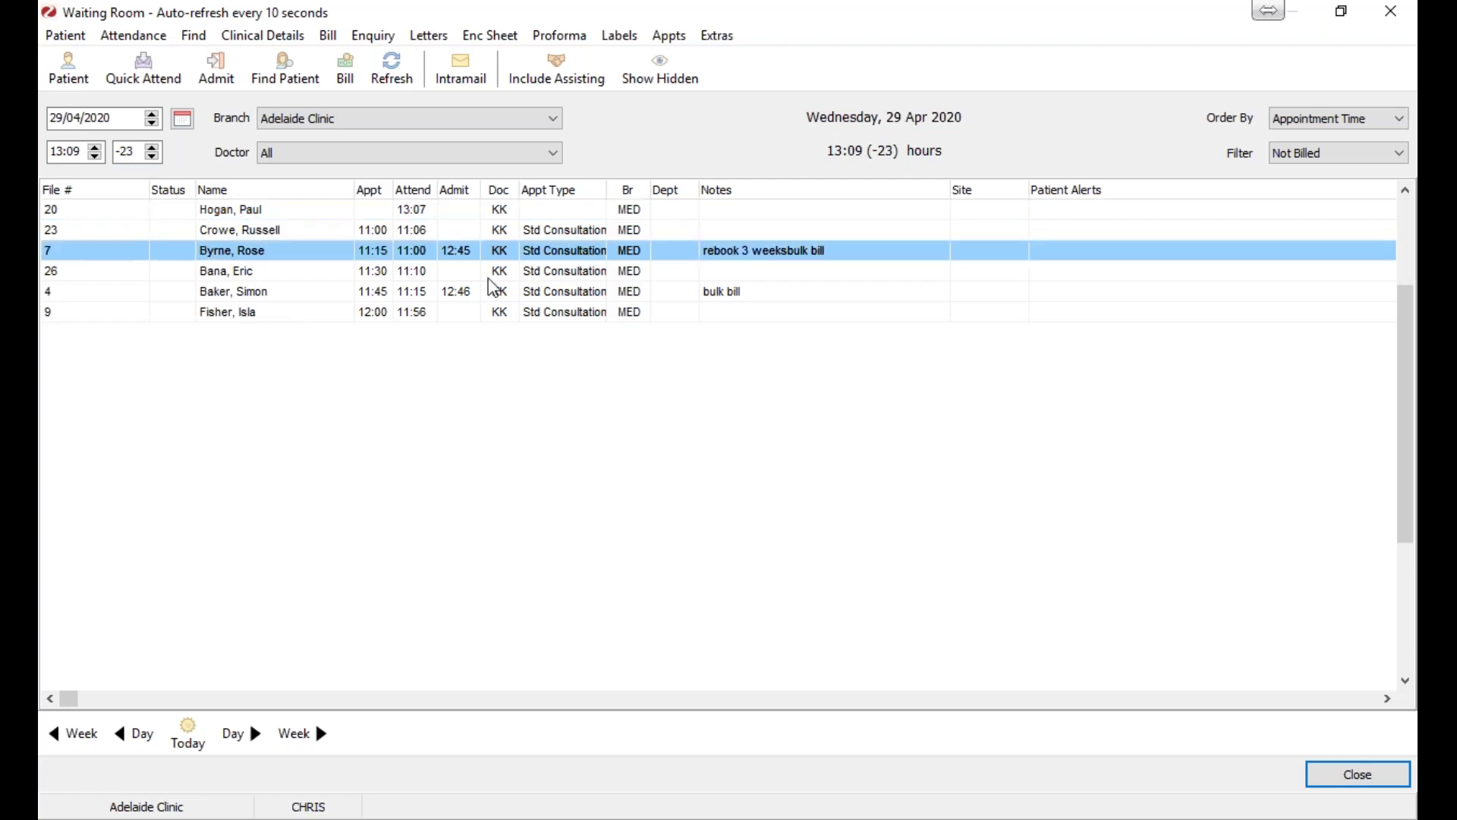
click(477, 292)
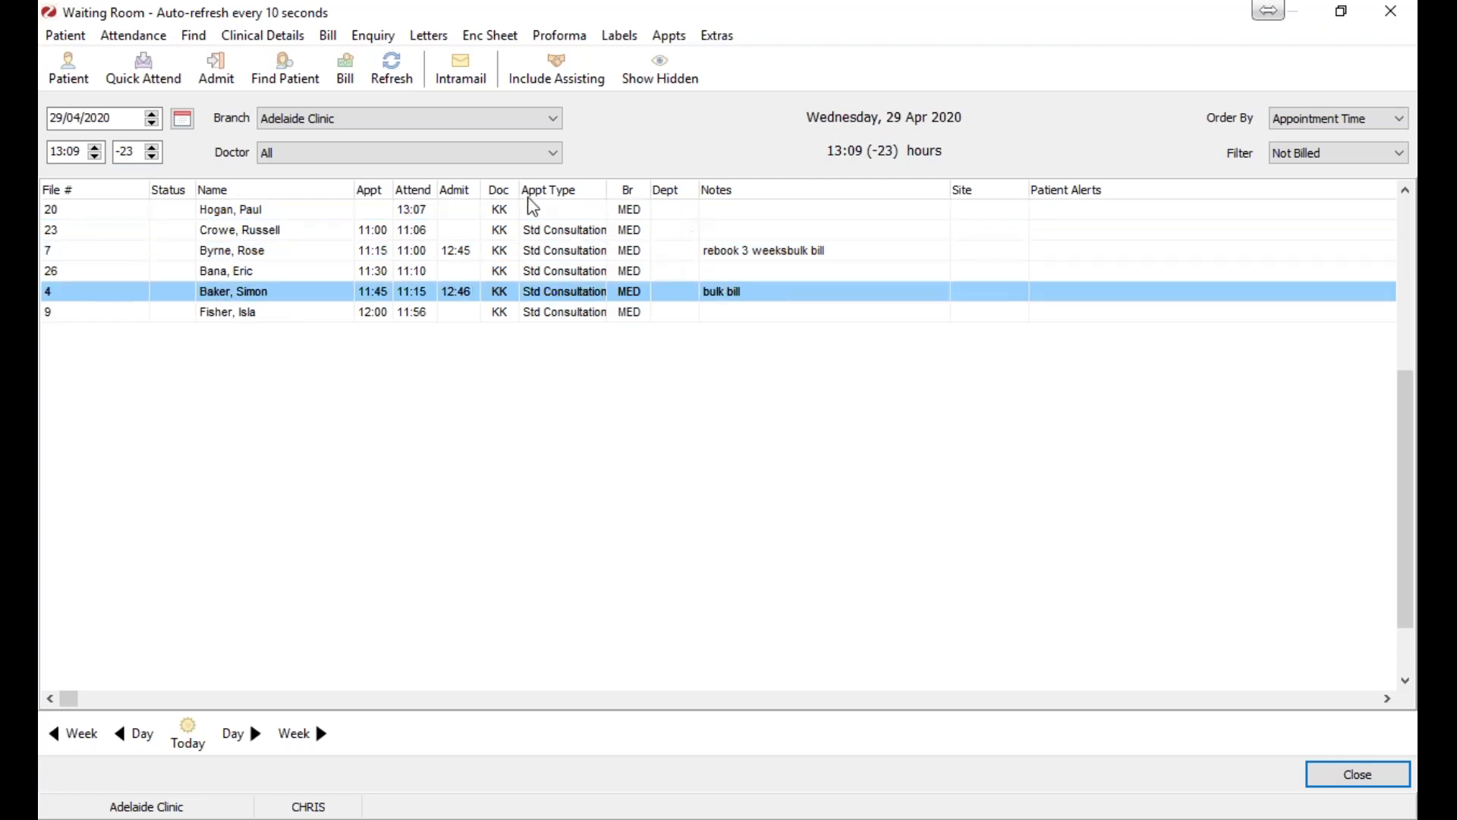
click(492, 257)
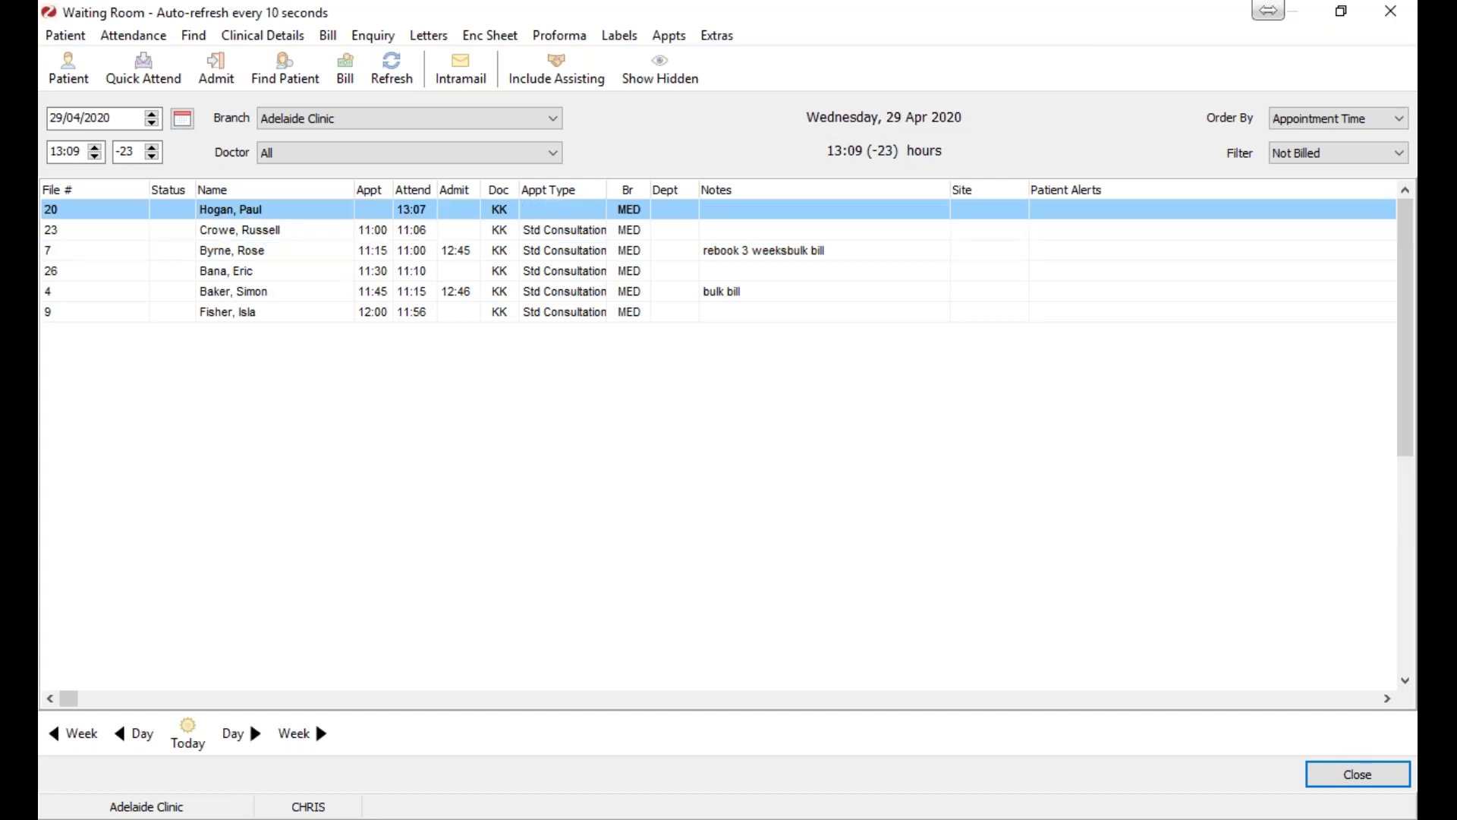
key(Down)
key(Down)
key(Down)
right_click(379, 273)
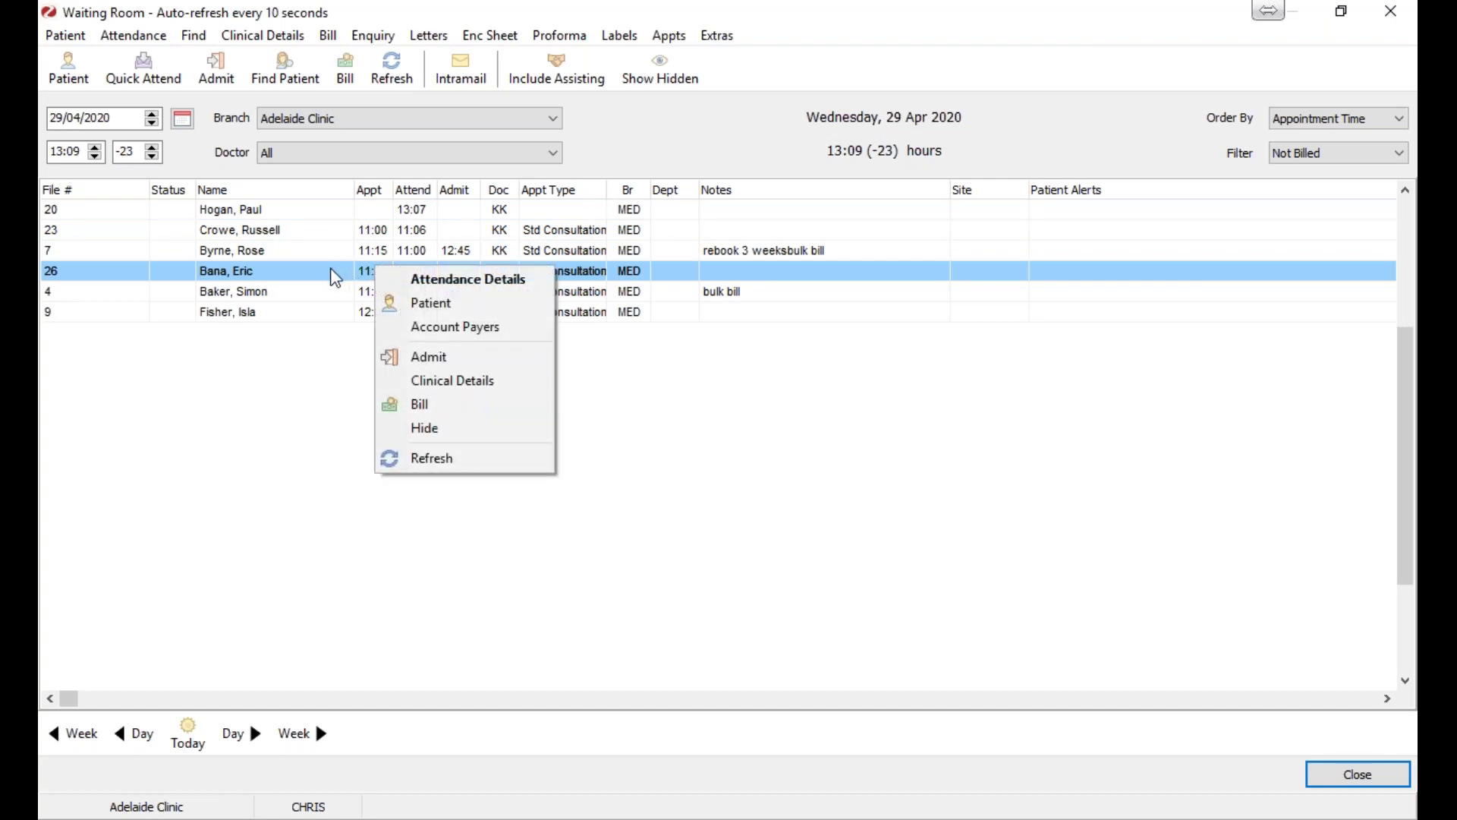
click(479, 413)
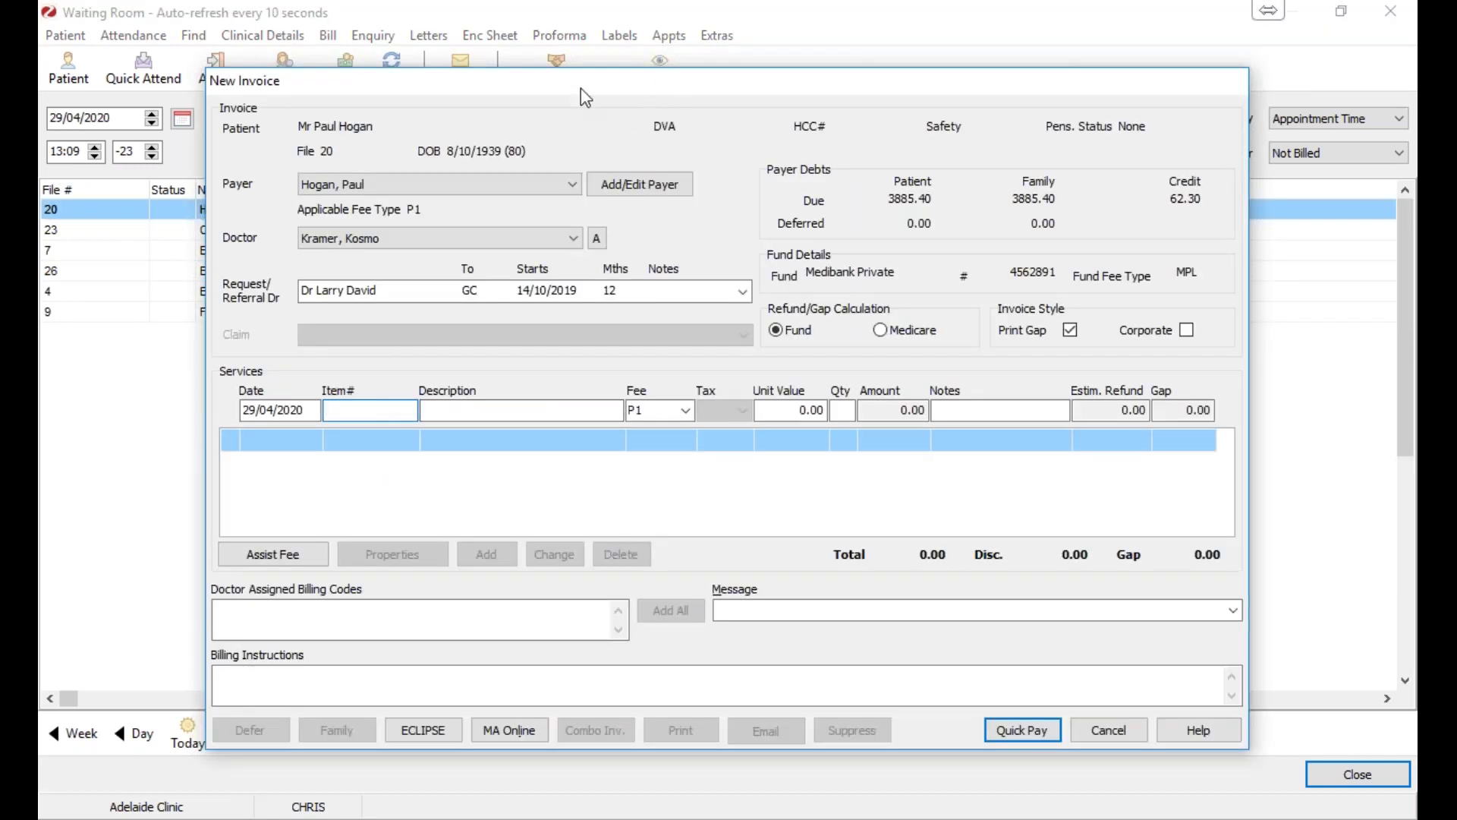
drag(581, 88, 492, 98)
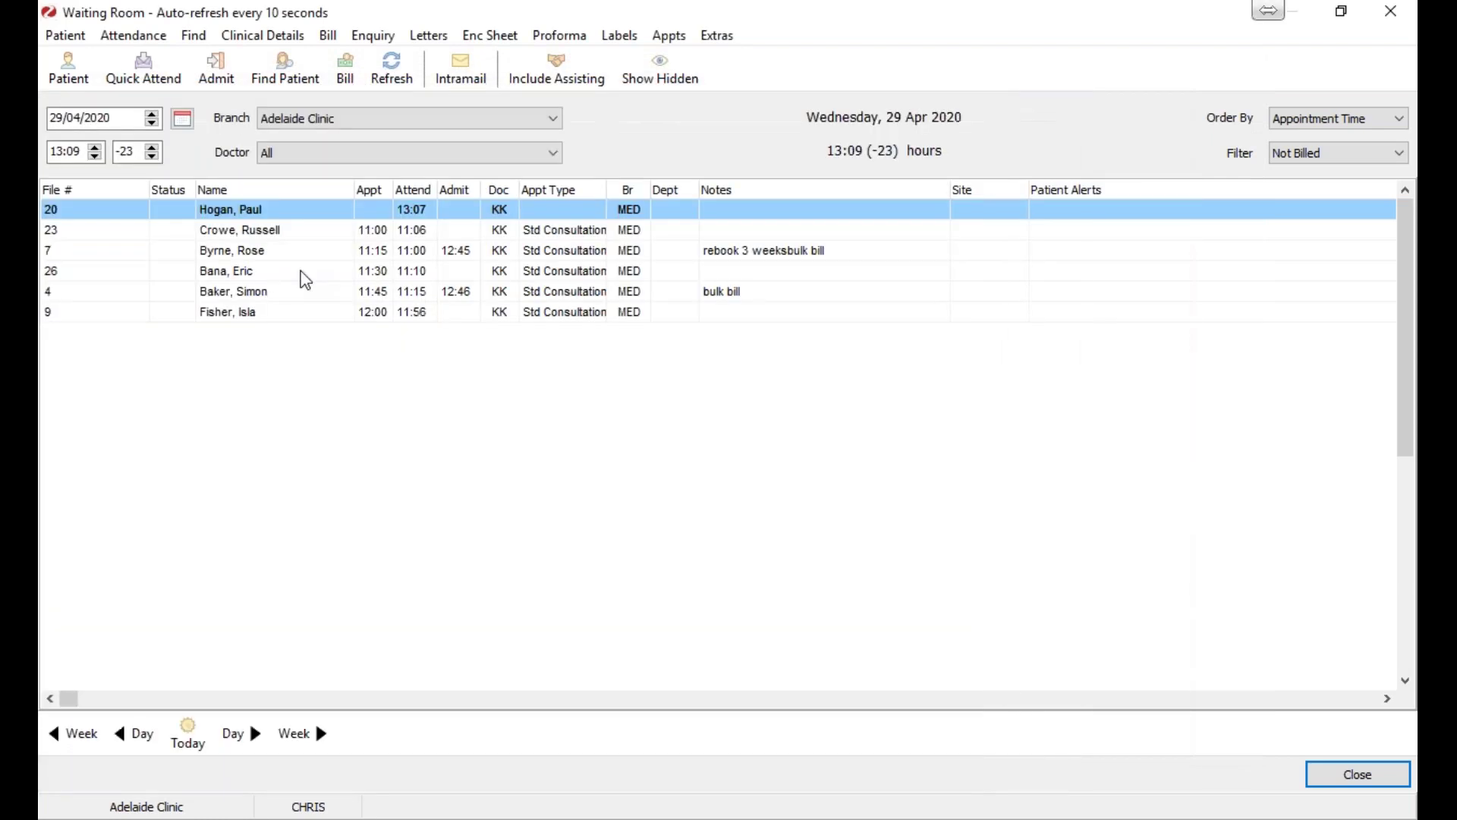
Open a new invoice for the patient with the 11:30 appointment in the waiting room.
right_click(302, 274)
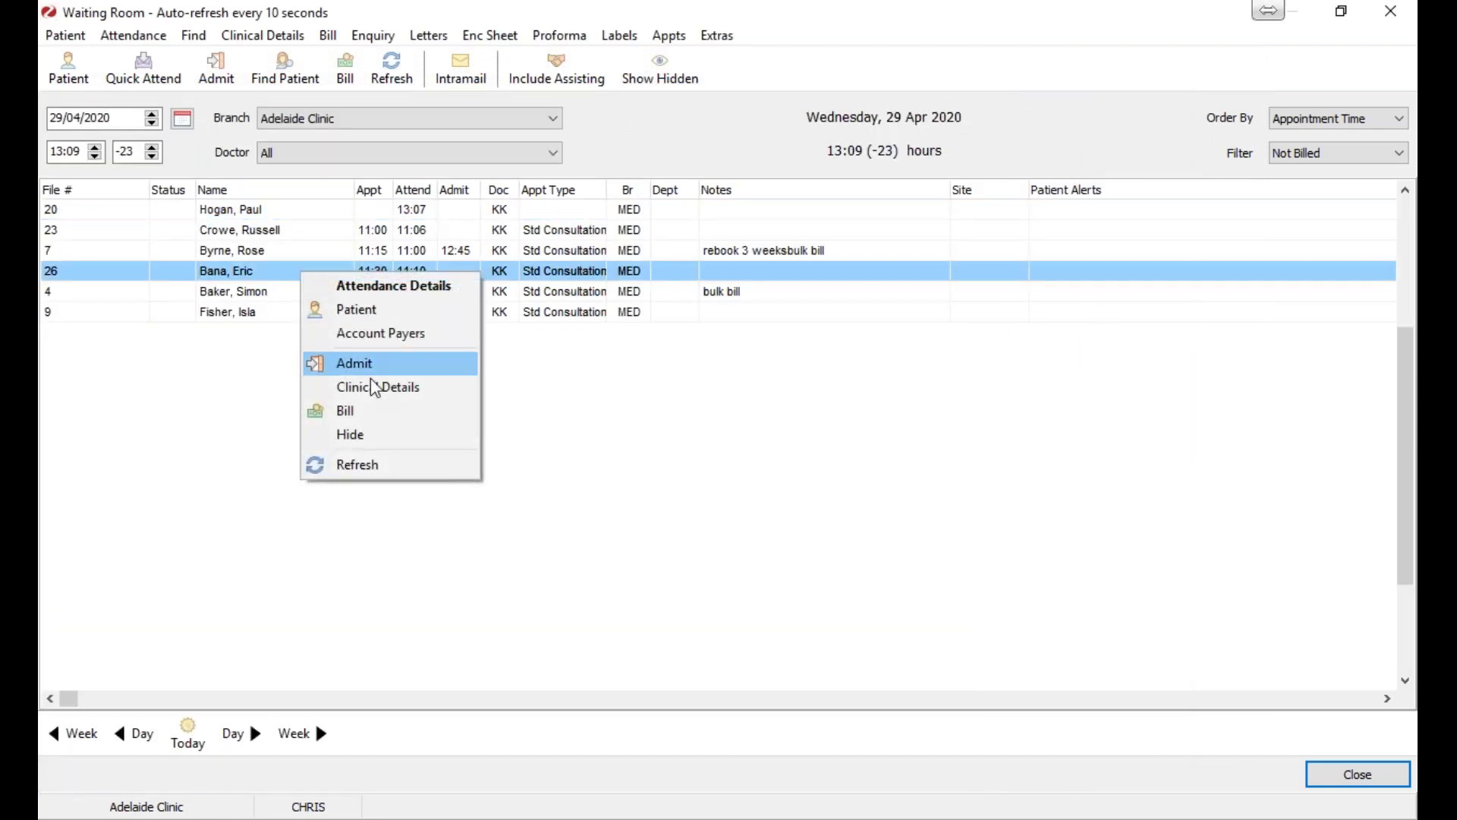
click(346, 411)
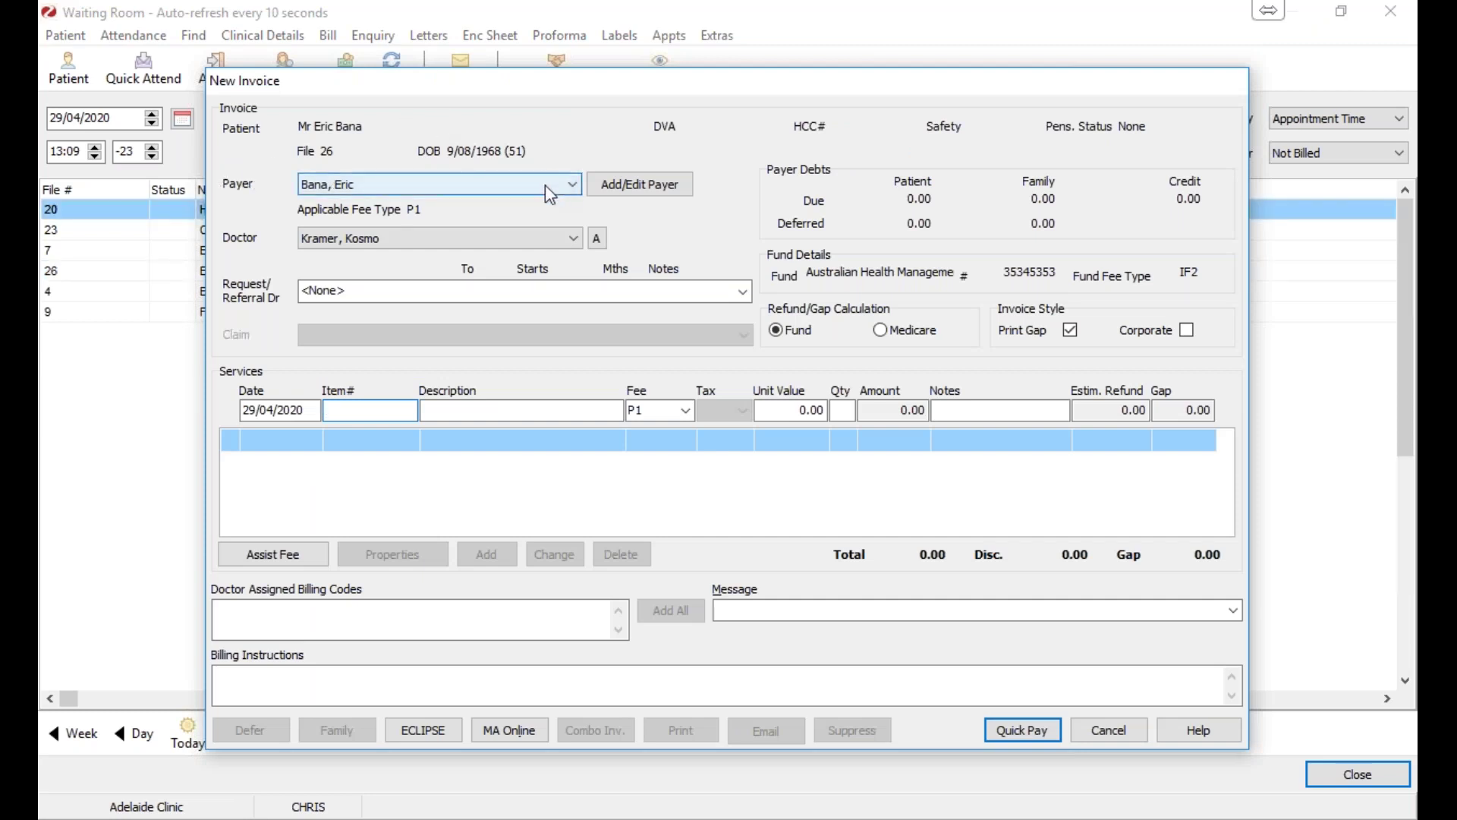
drag(583, 95, 515, 93)
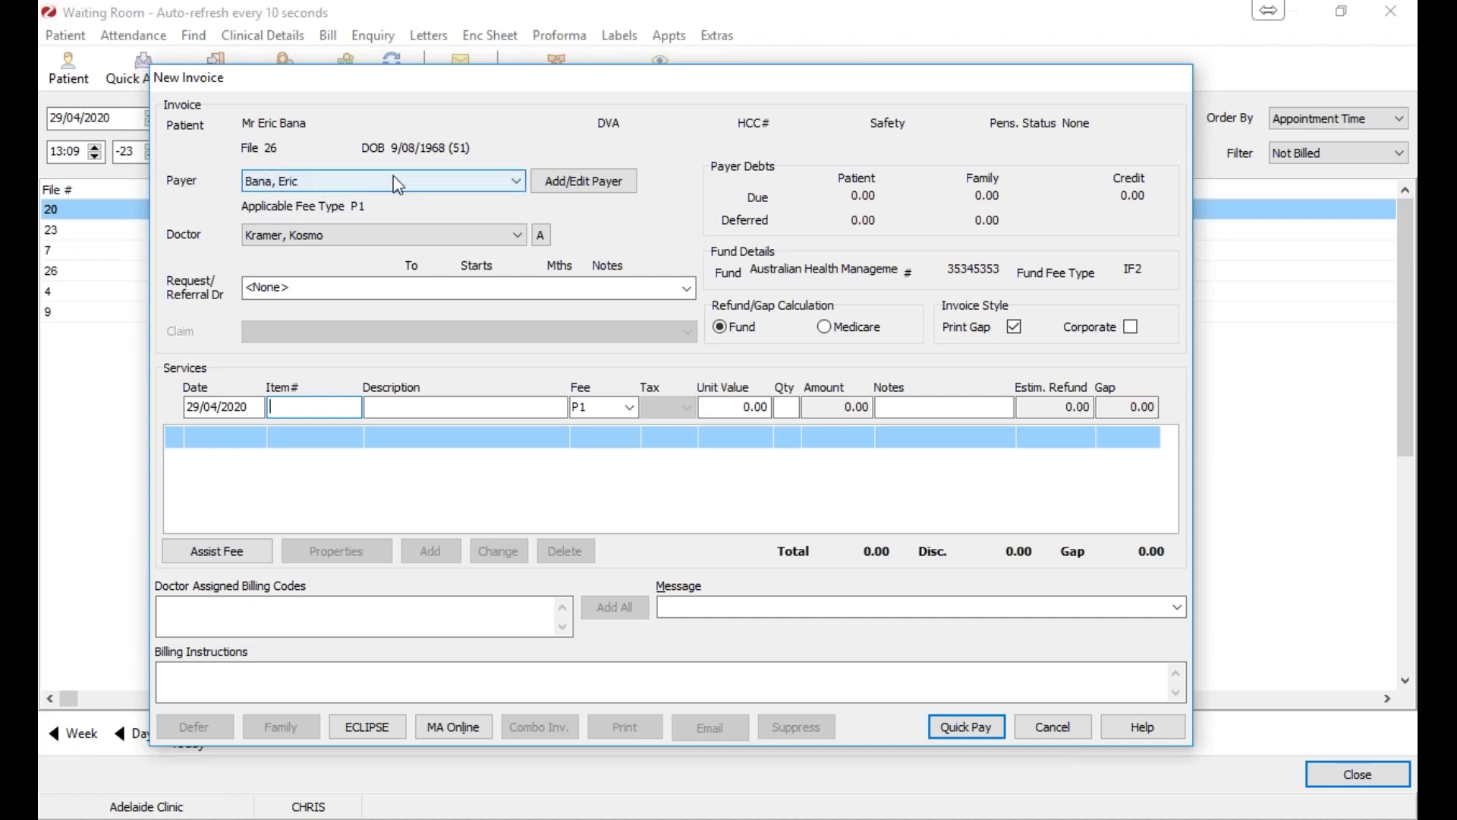
Review which payers are available for the invoice, leaving the patient as payer.
click(517, 182)
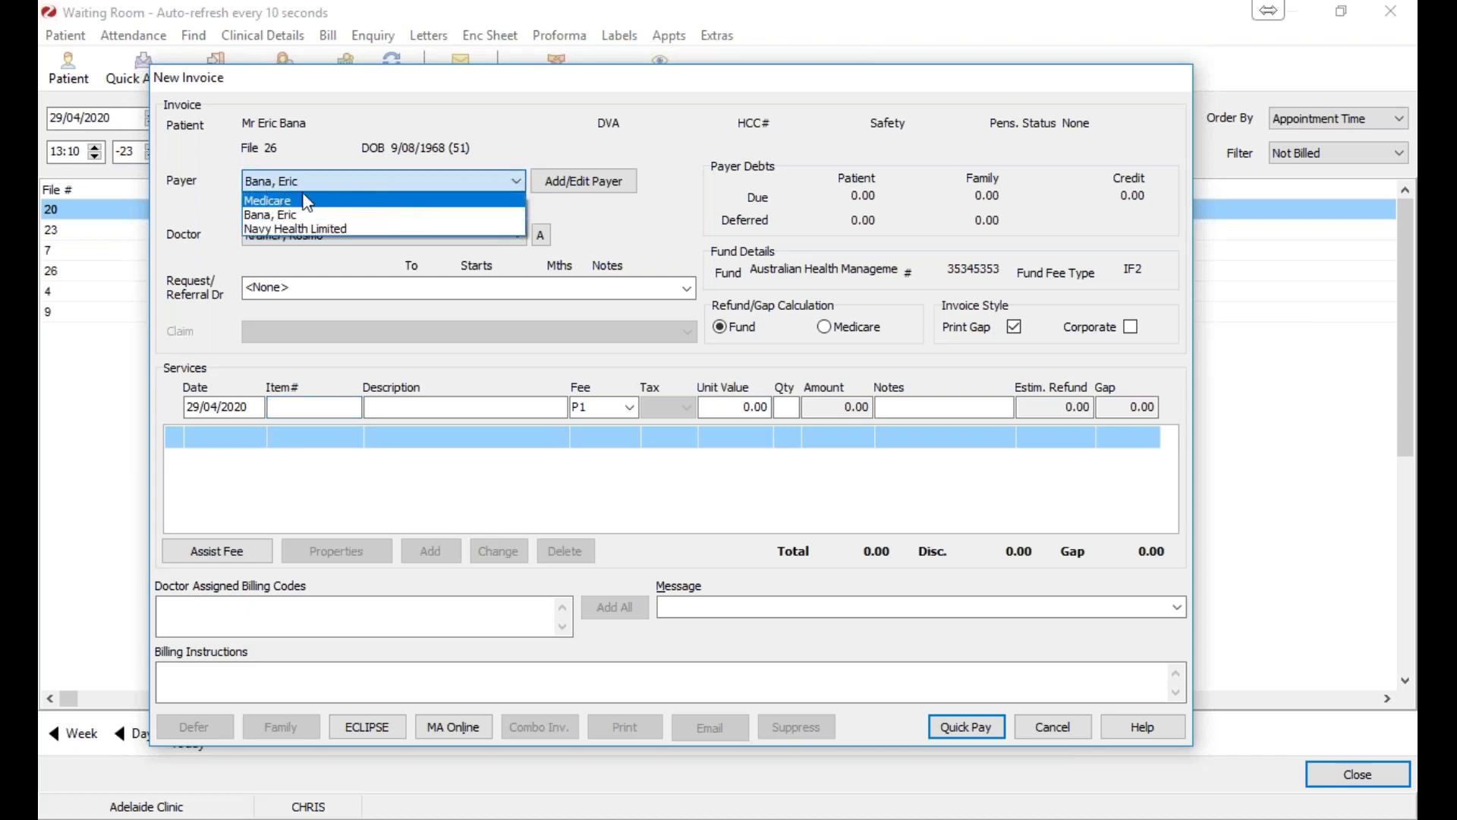
click(337, 180)
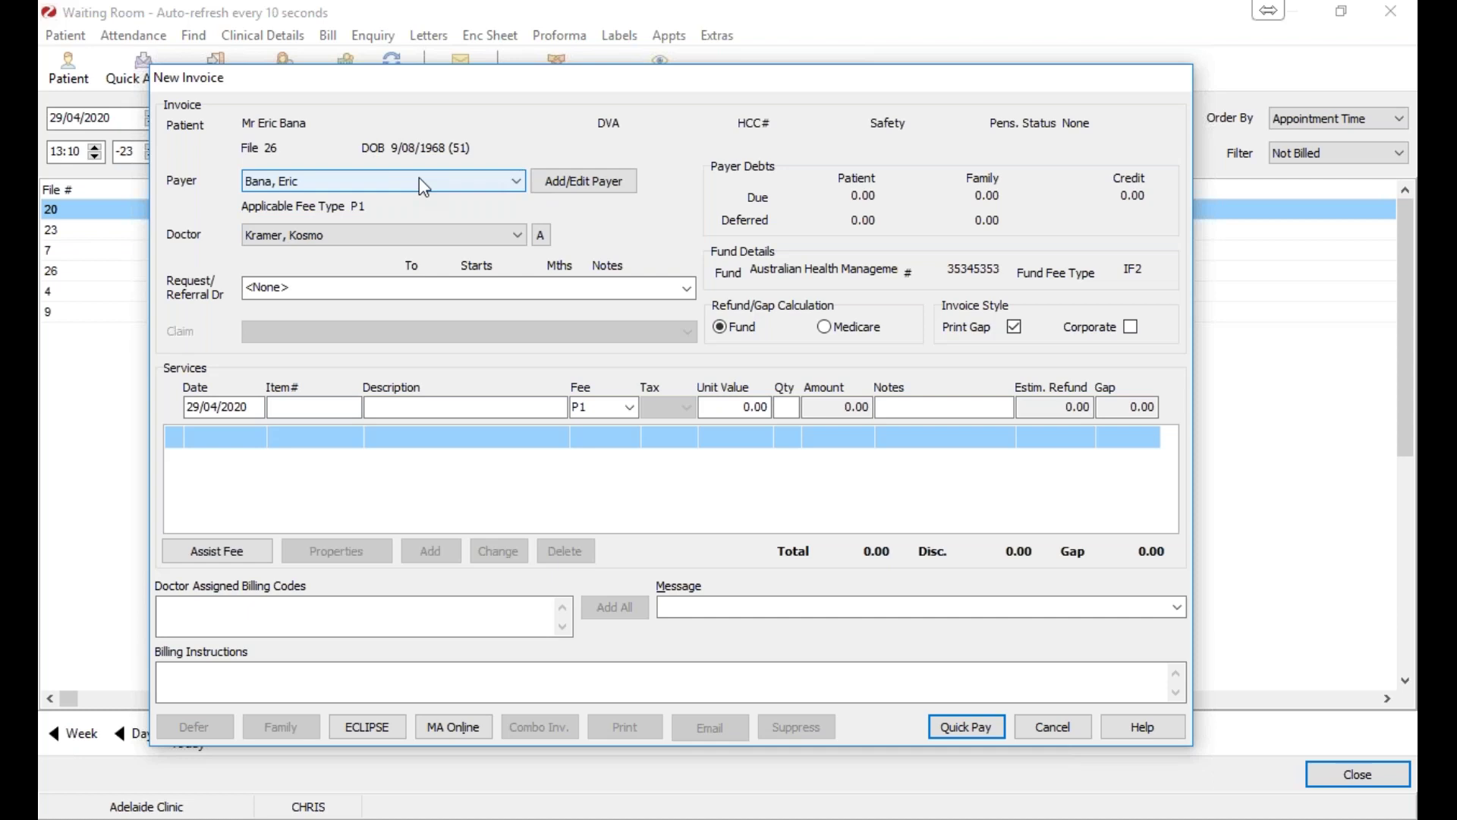
click(558, 187)
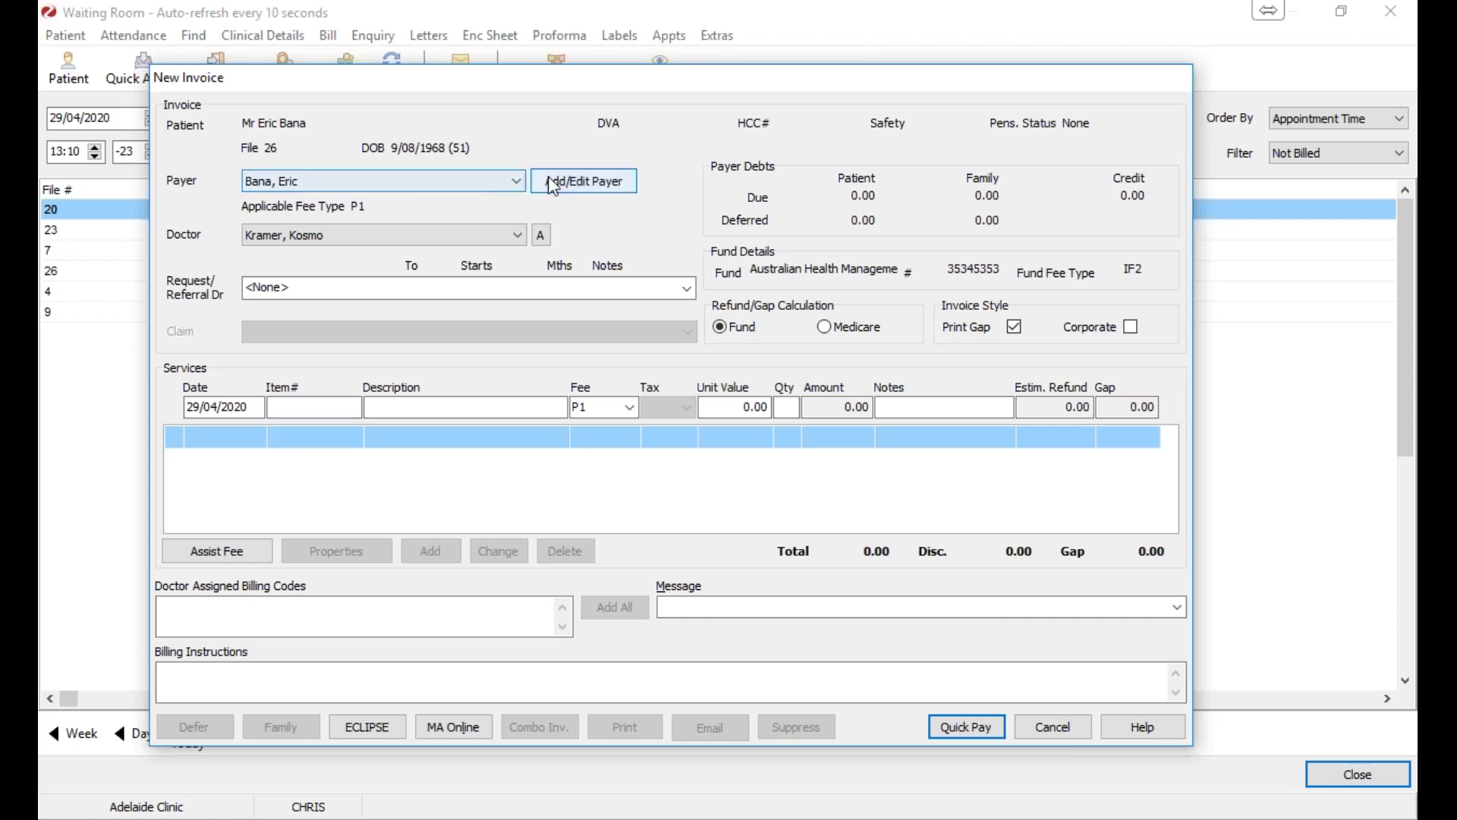
click(453, 184)
click(453, 185)
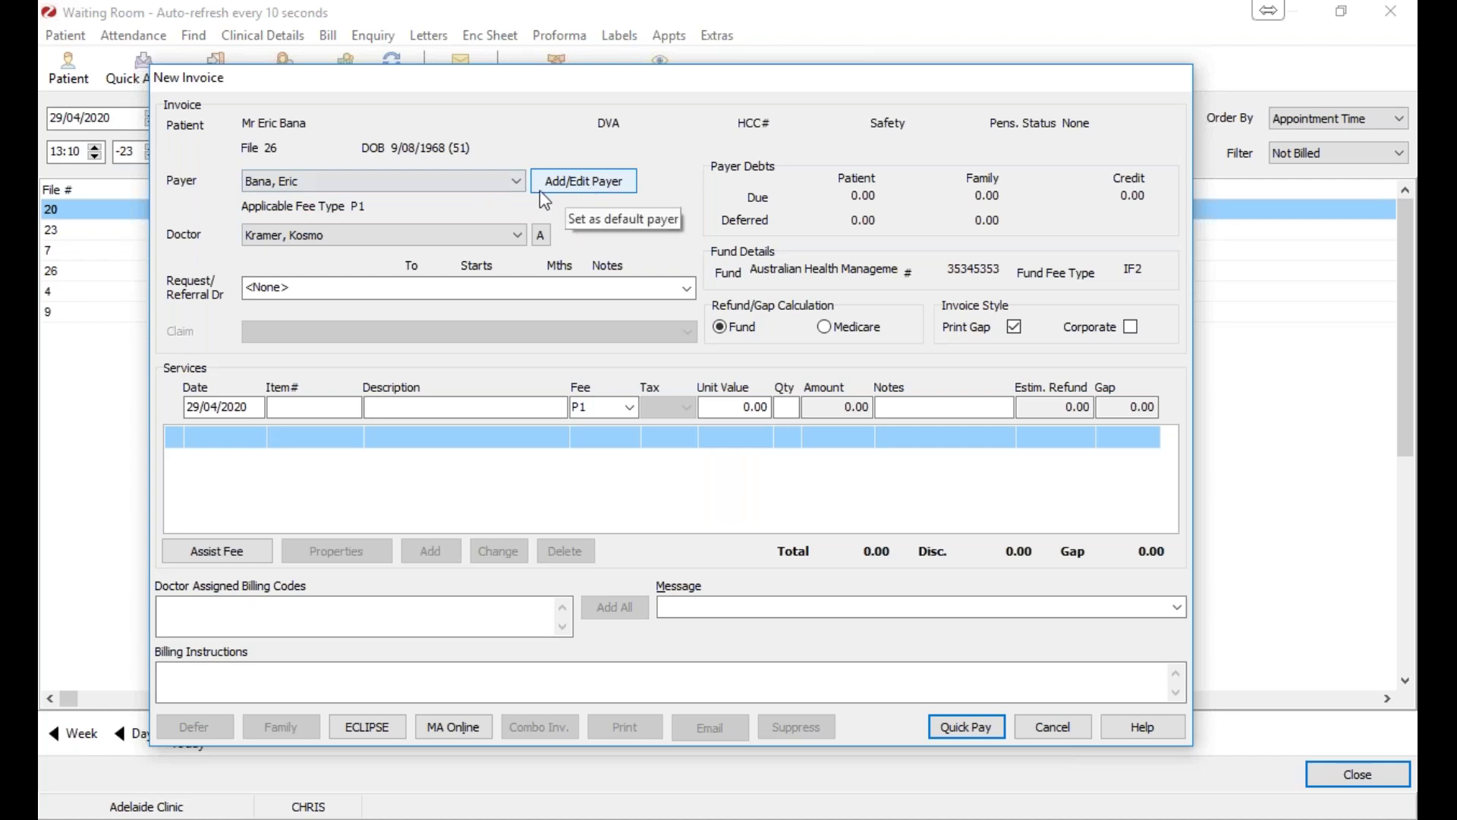
Try adding Medicare with the Medicare Schedule fee type as a new account payer, and back out without saving.
click(606, 186)
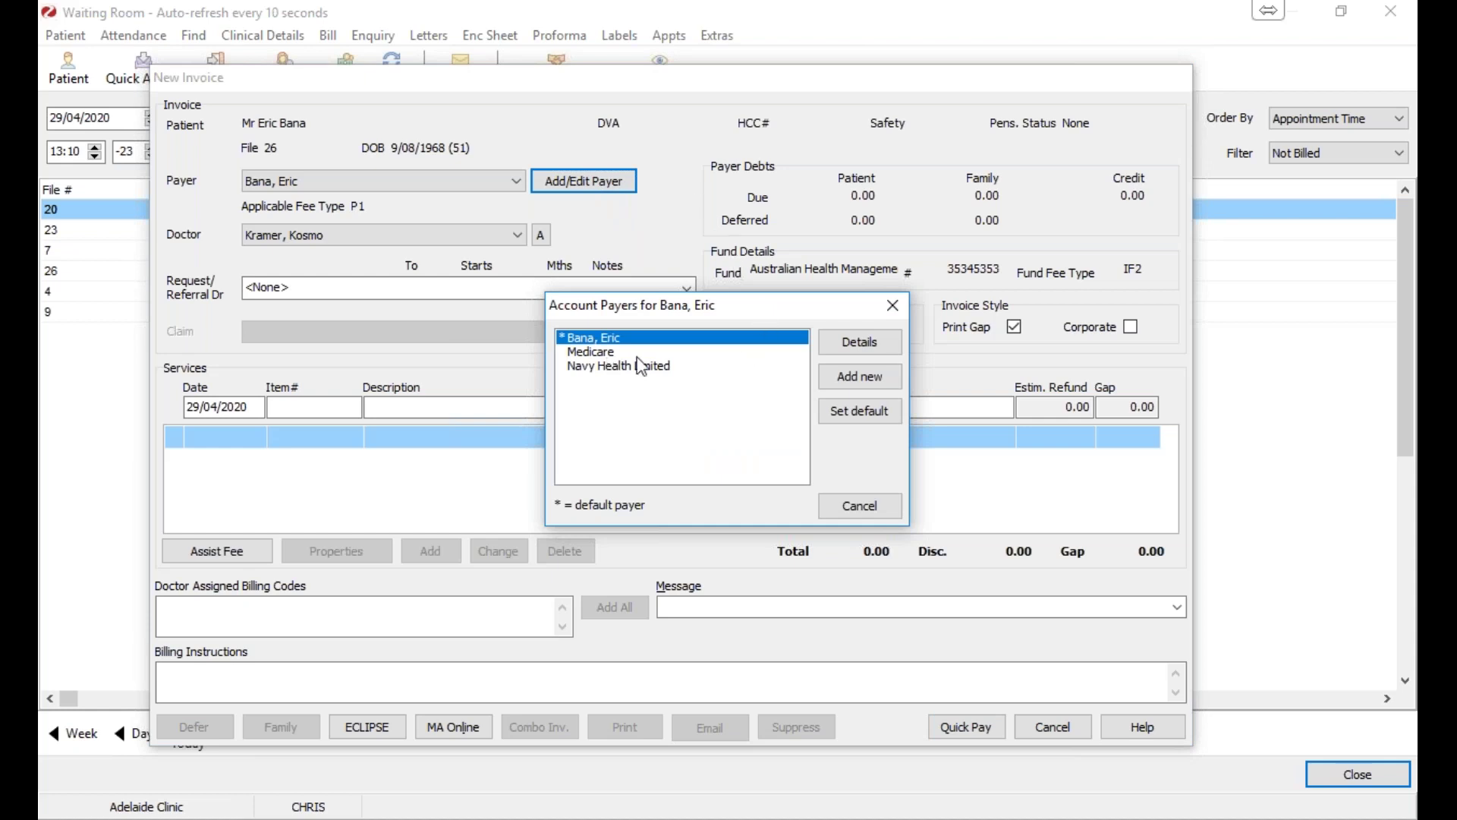
click(871, 378)
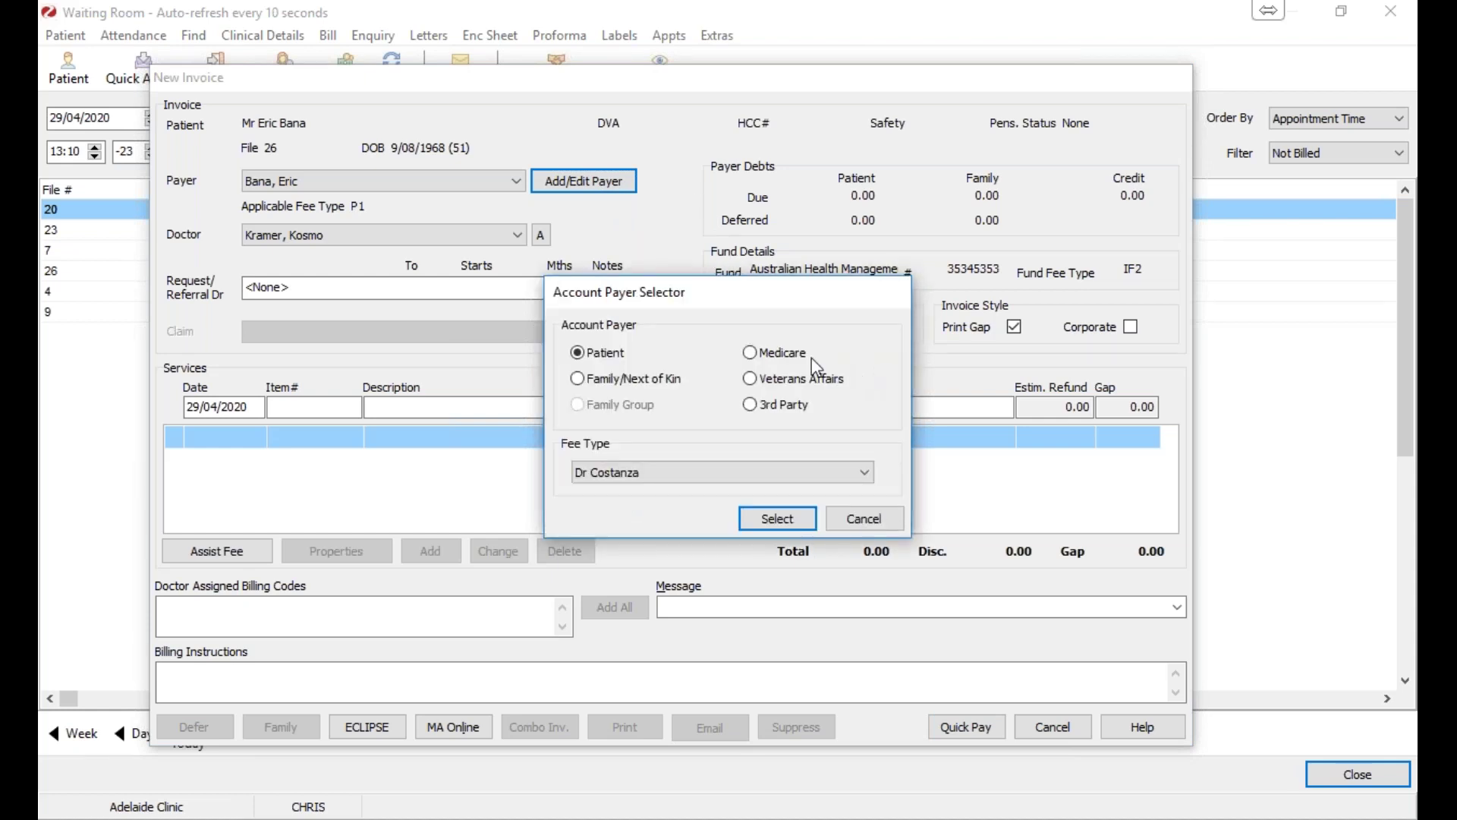
click(793, 358)
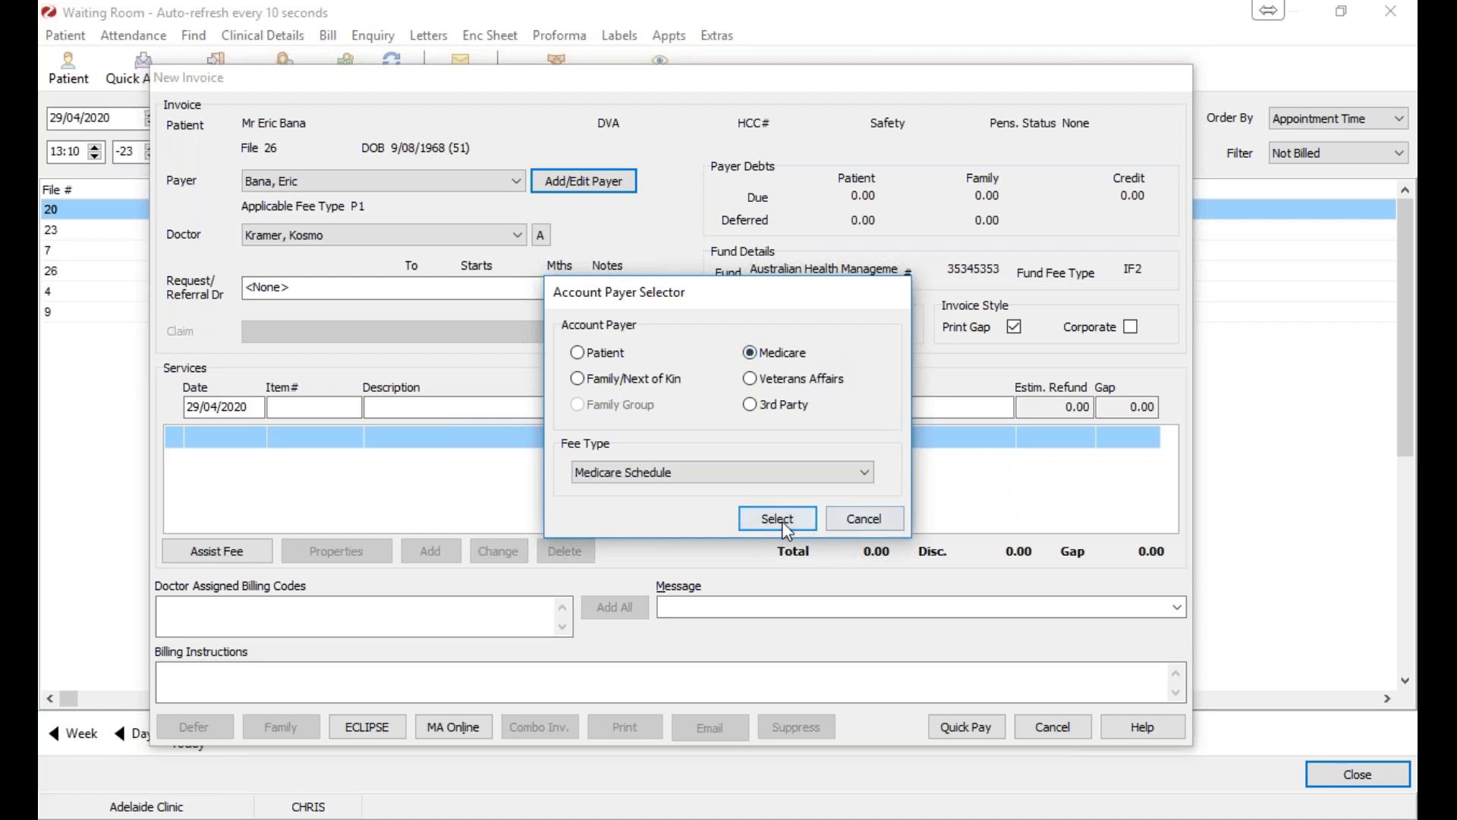
click(865, 518)
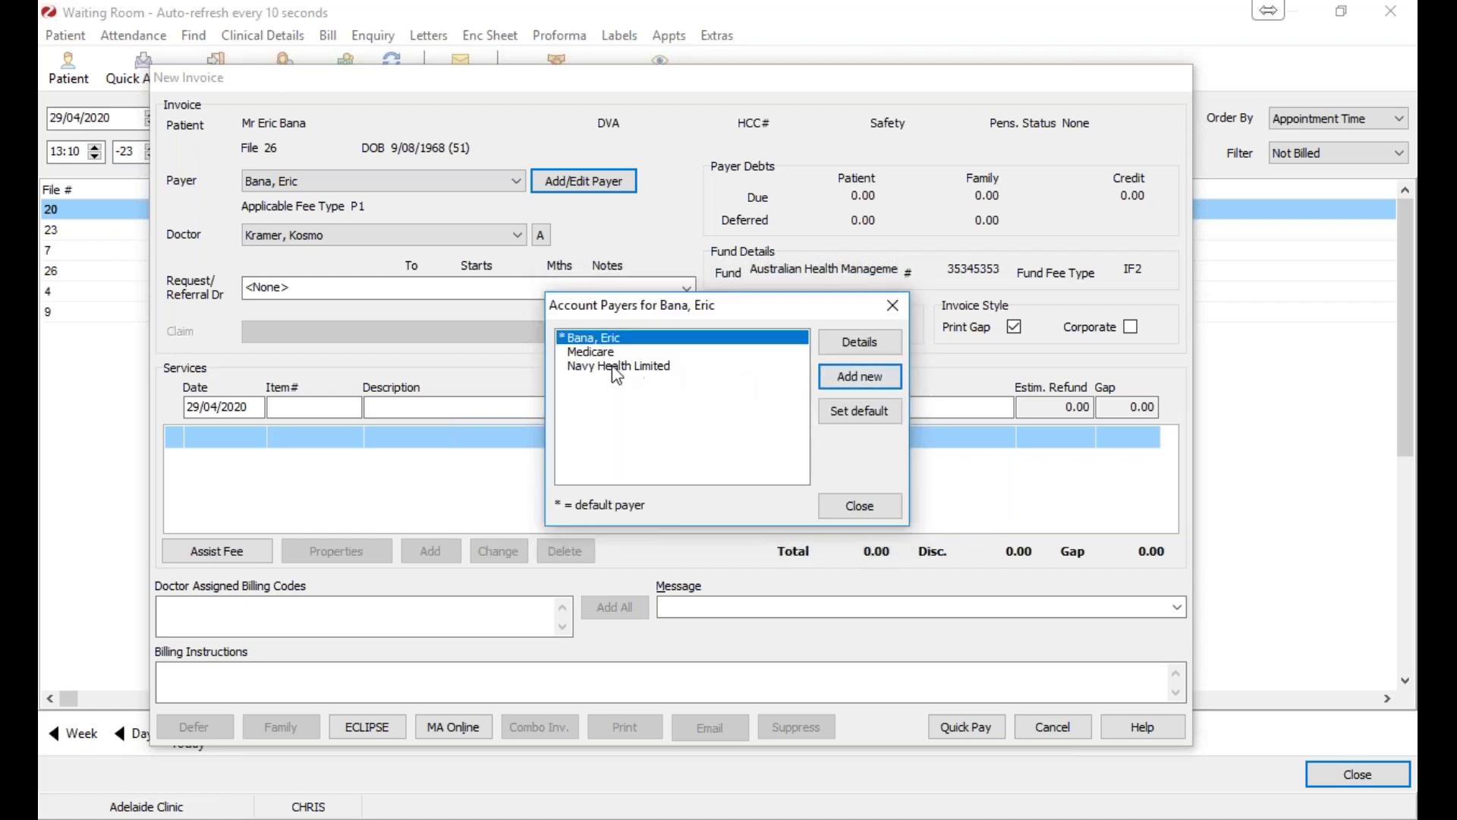
click(843, 507)
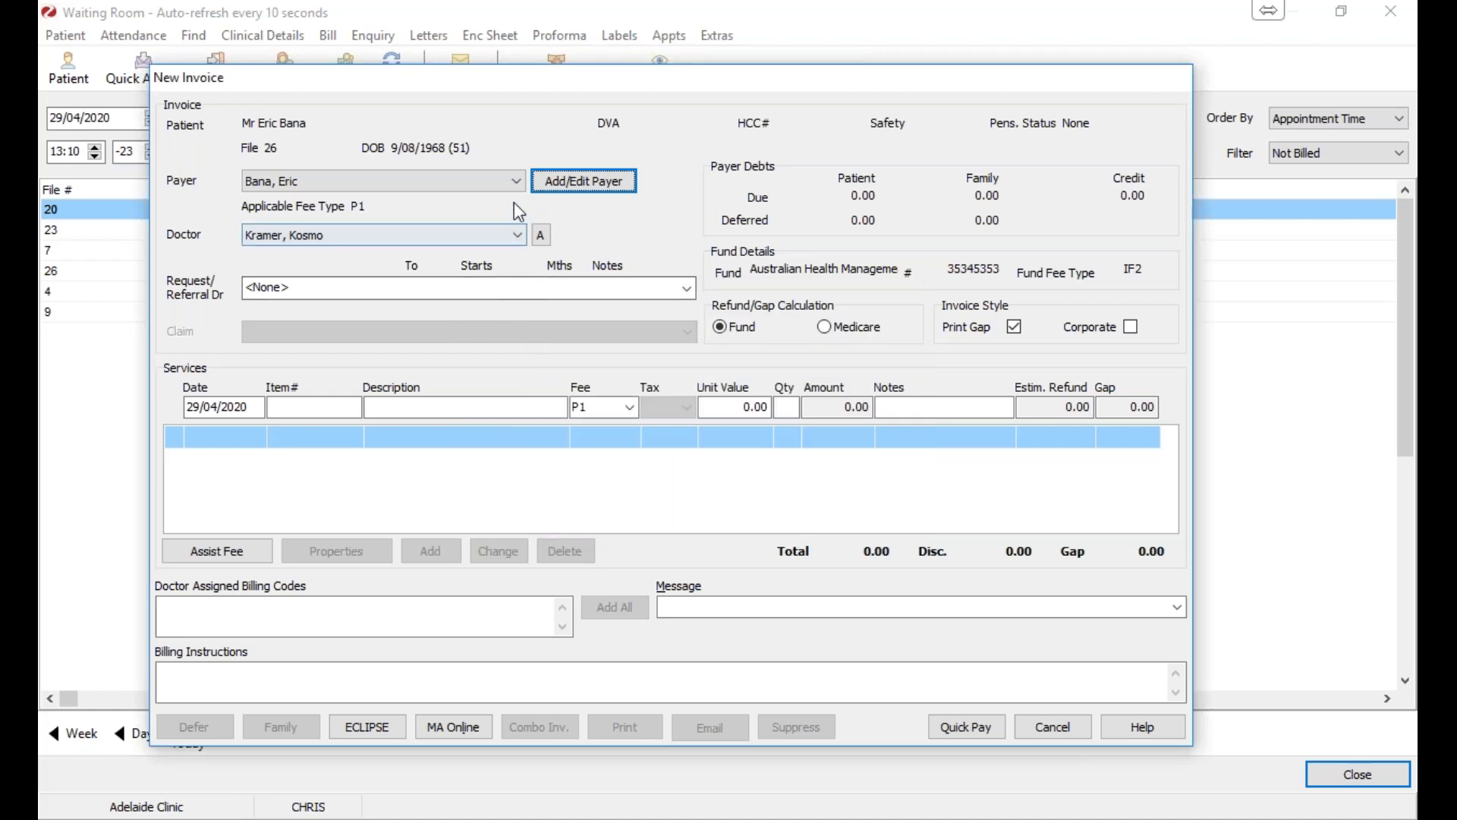
Set the invoice payer to Medicare and acknowledge the missing Medicare number.
click(486, 182)
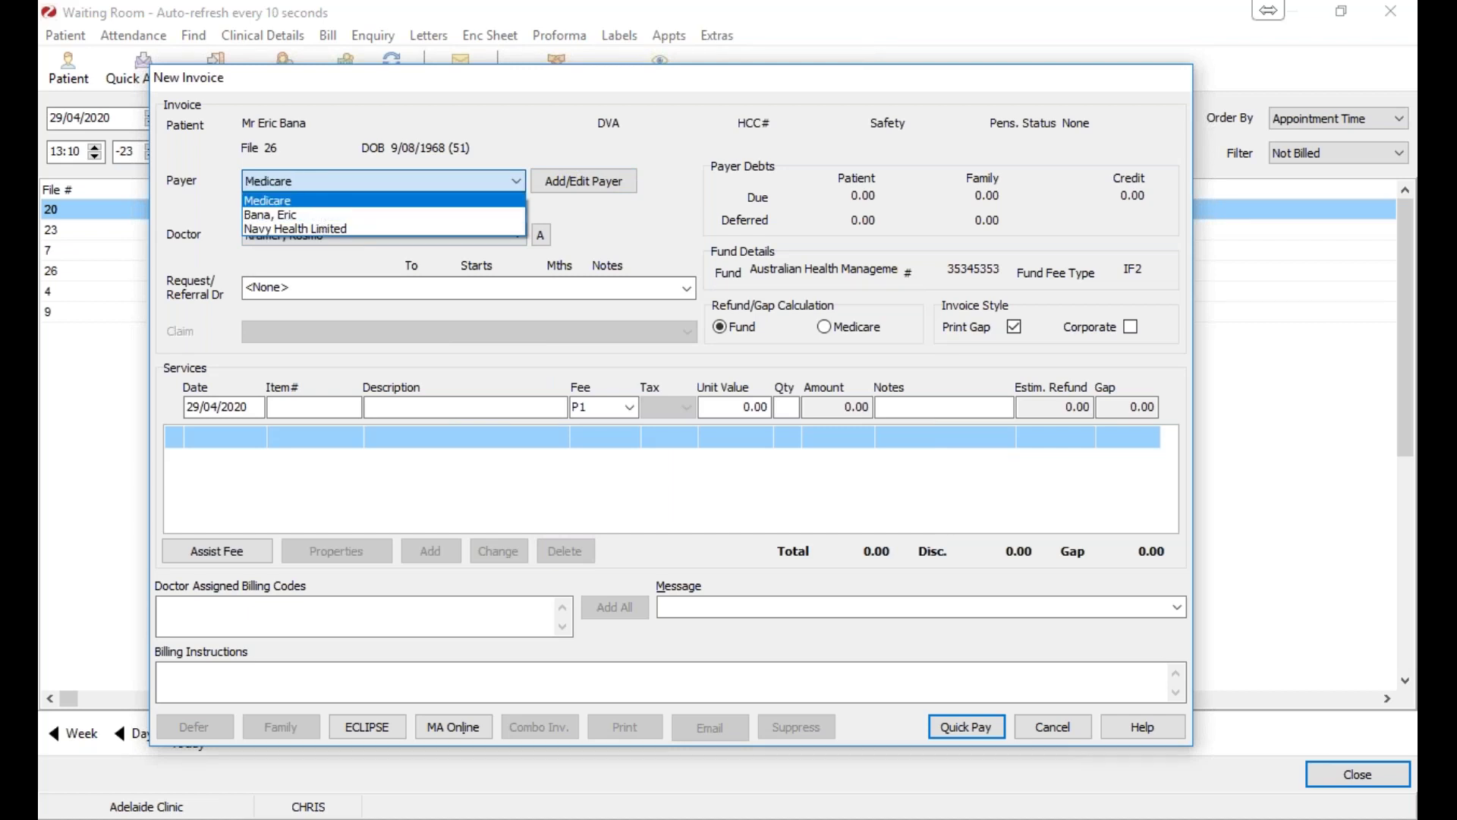
click(314, 201)
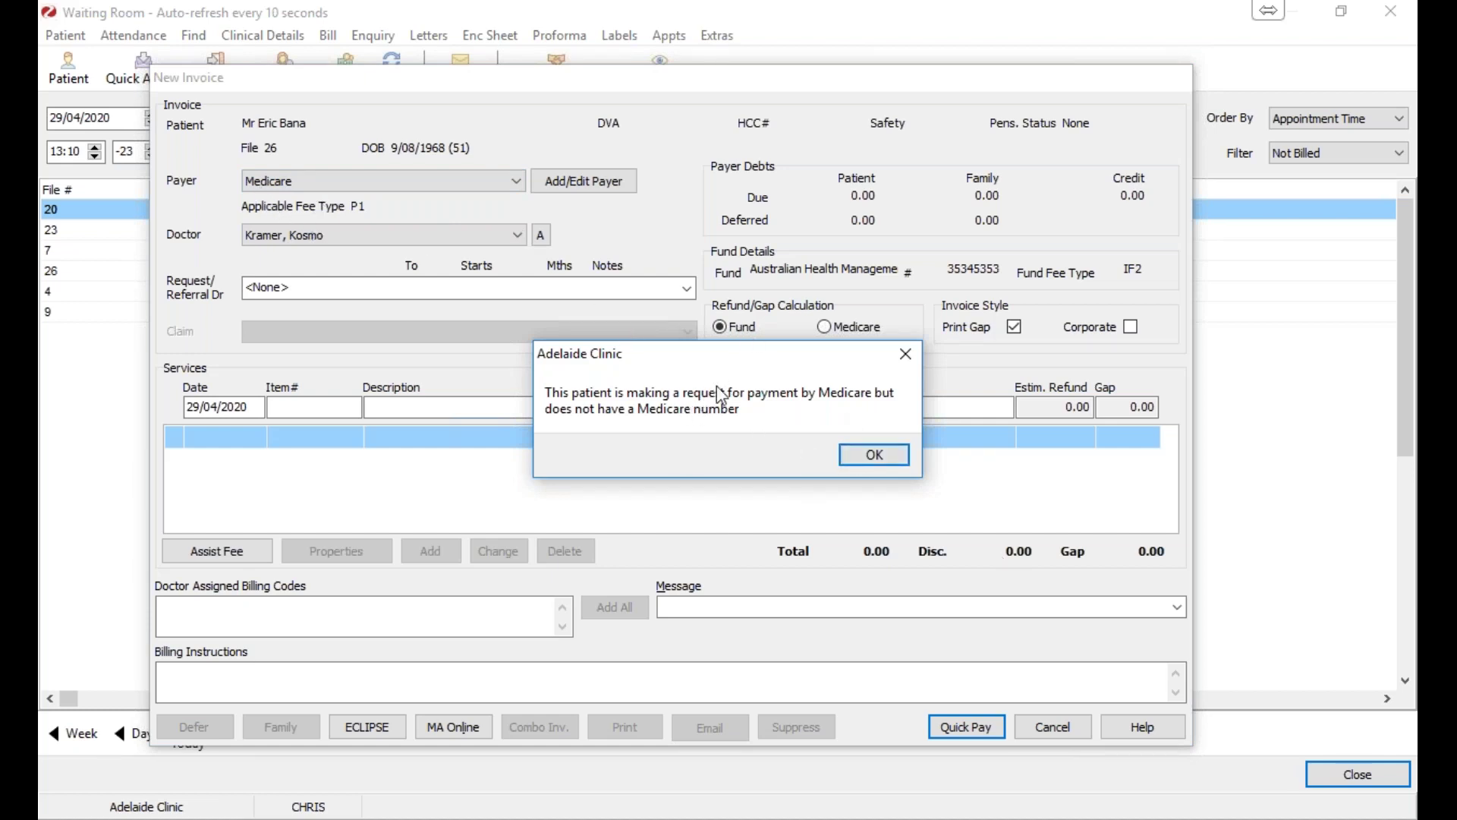
click(875, 455)
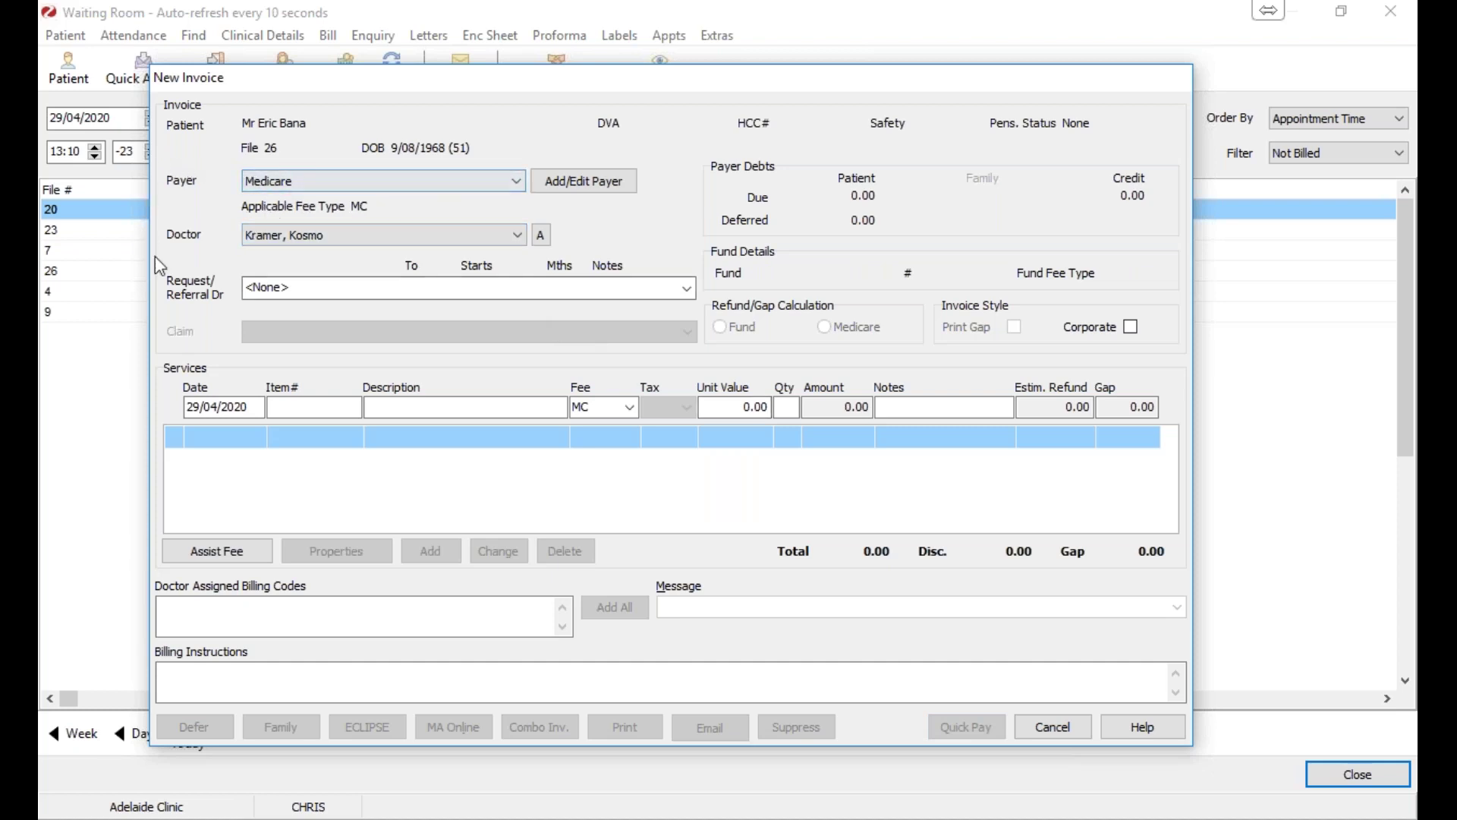
Add service items 23 and 721 to the invoice.
click(311, 407)
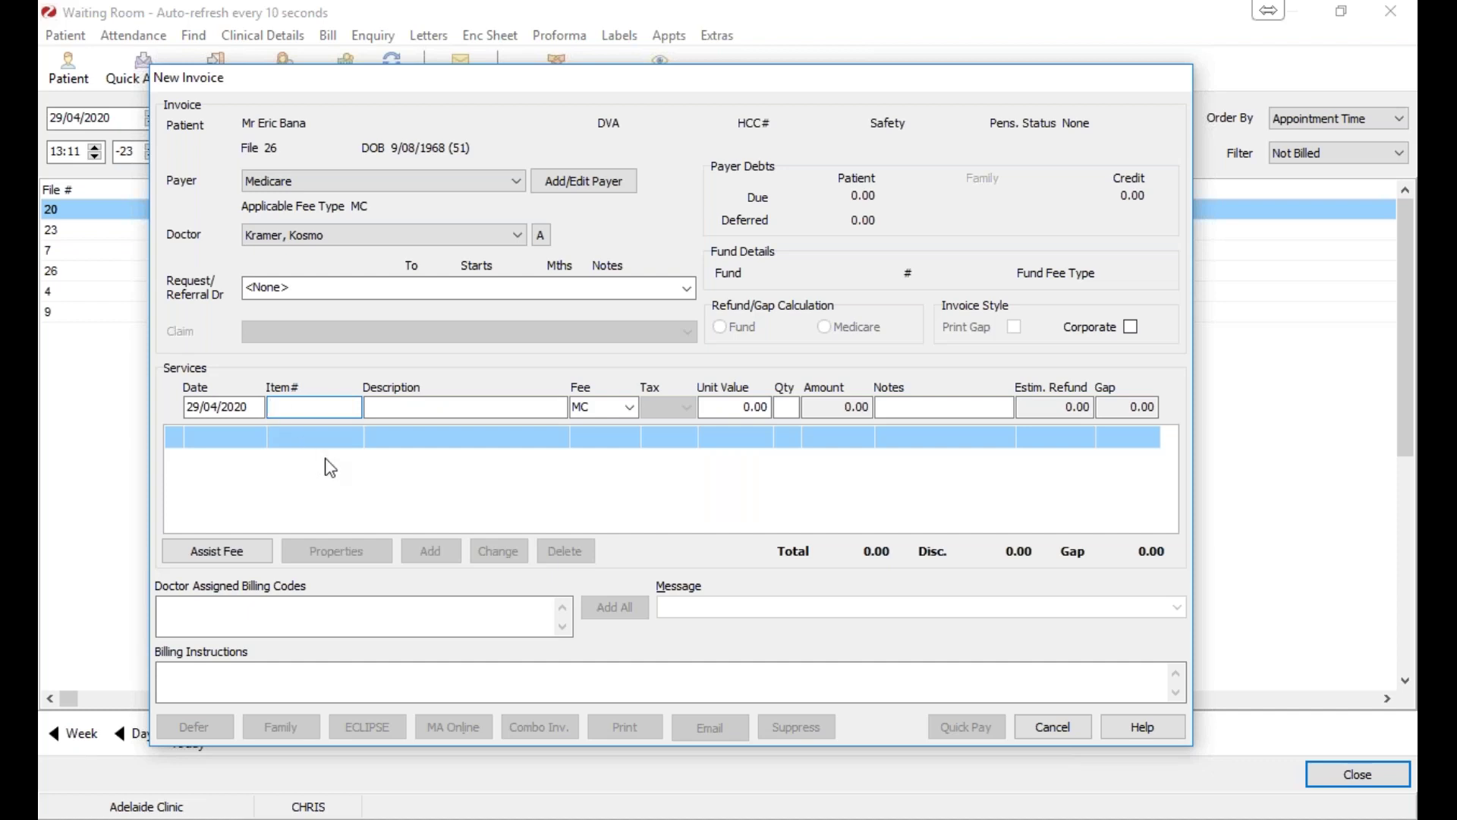
text(23)
key(Tab)
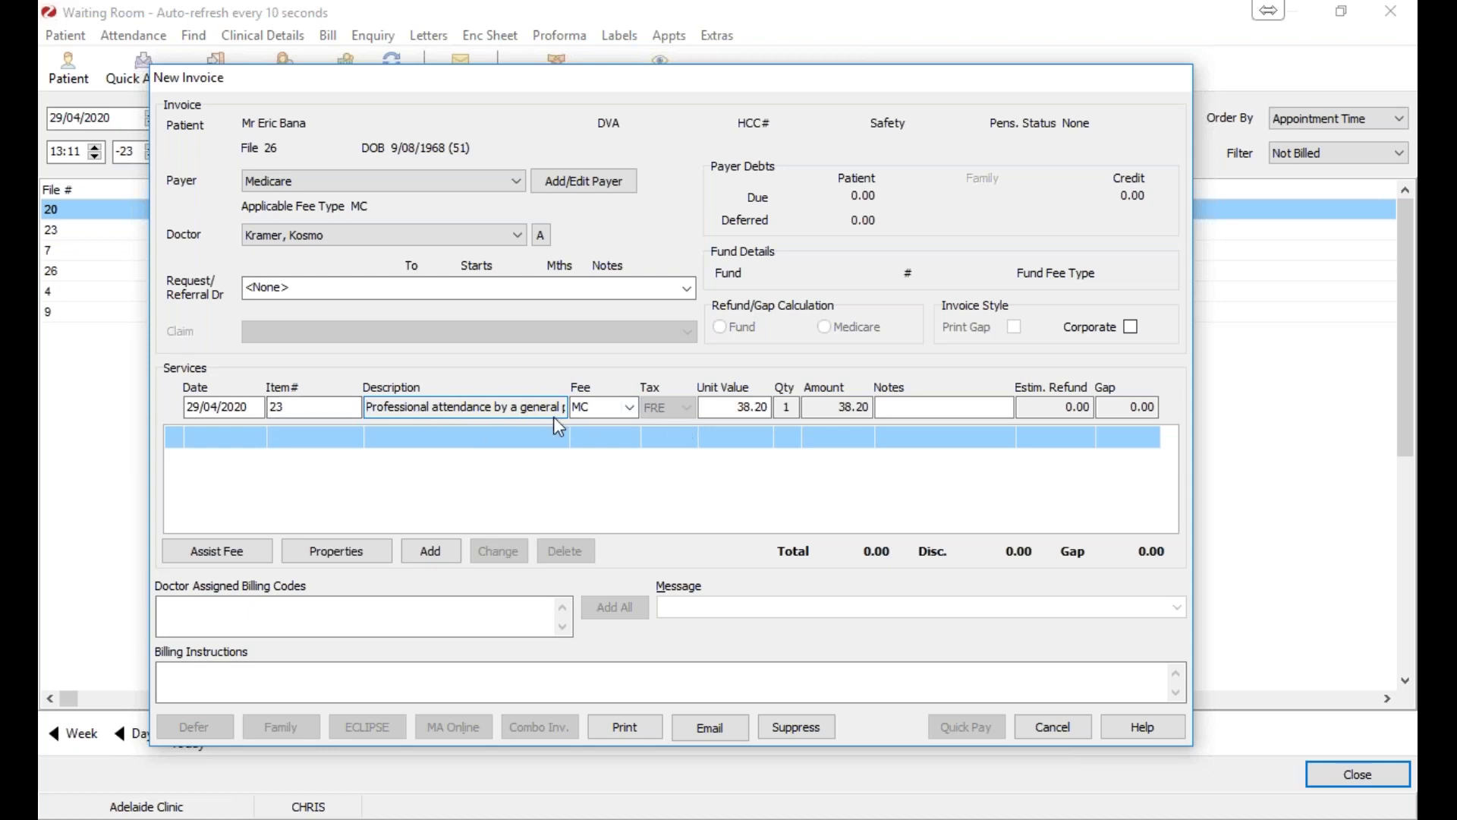
click(448, 550)
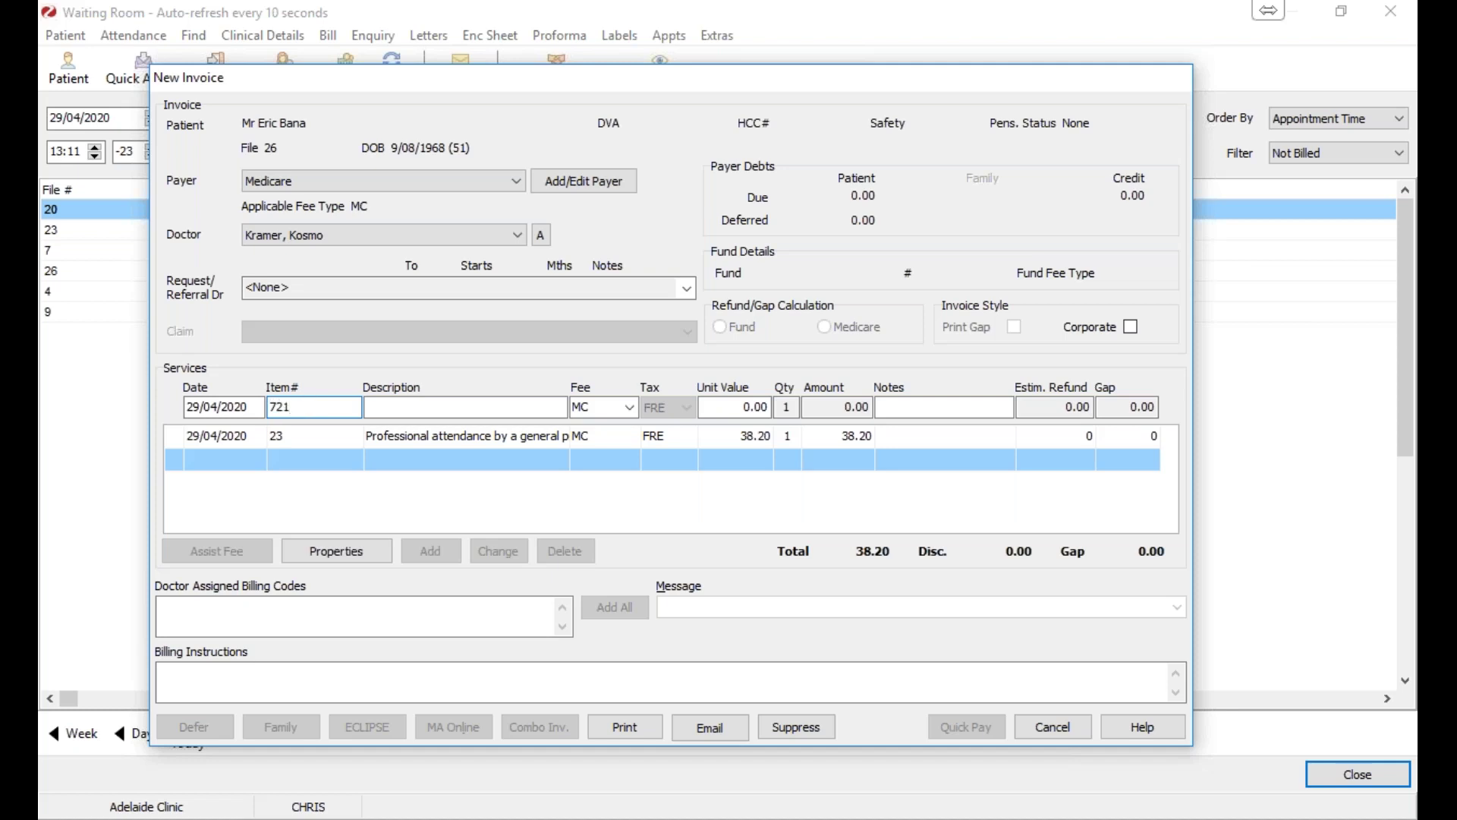
key(Tab)
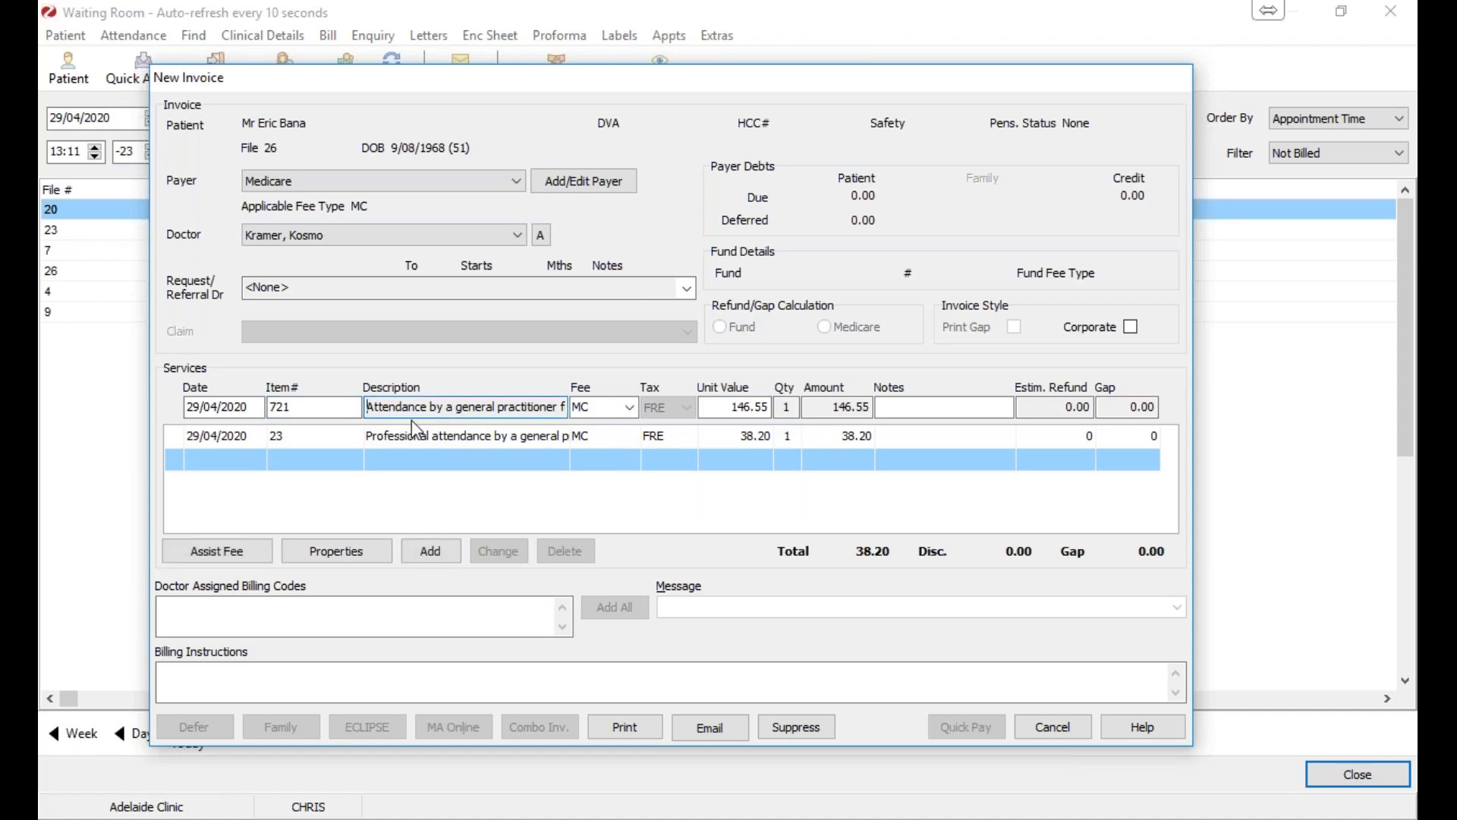
click(430, 552)
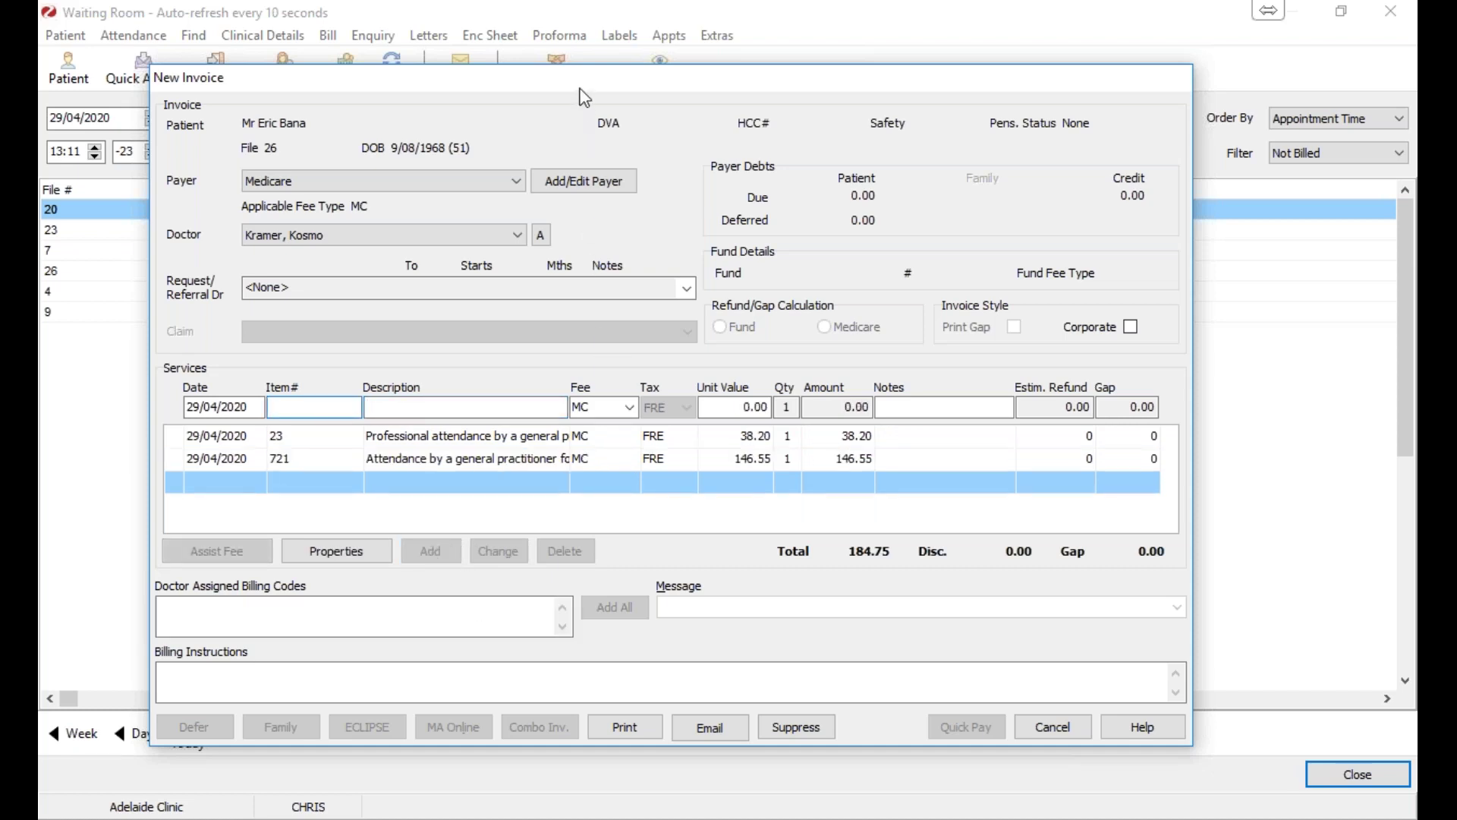
Save the Medicare invoice with printing suppressed, continuing despite the treating doctor's missing provider number.
drag(576, 89, 490, 63)
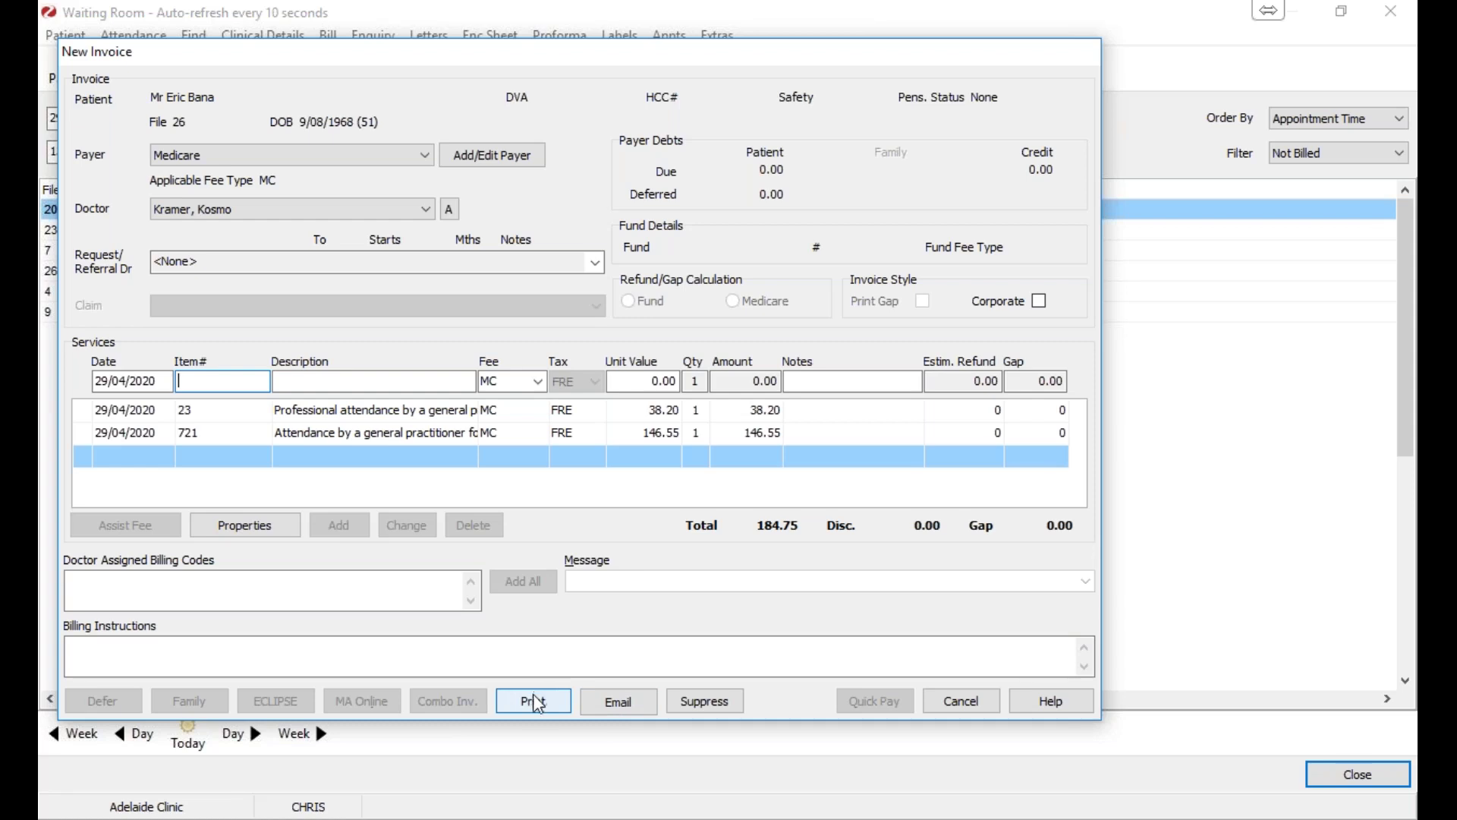
click(692, 706)
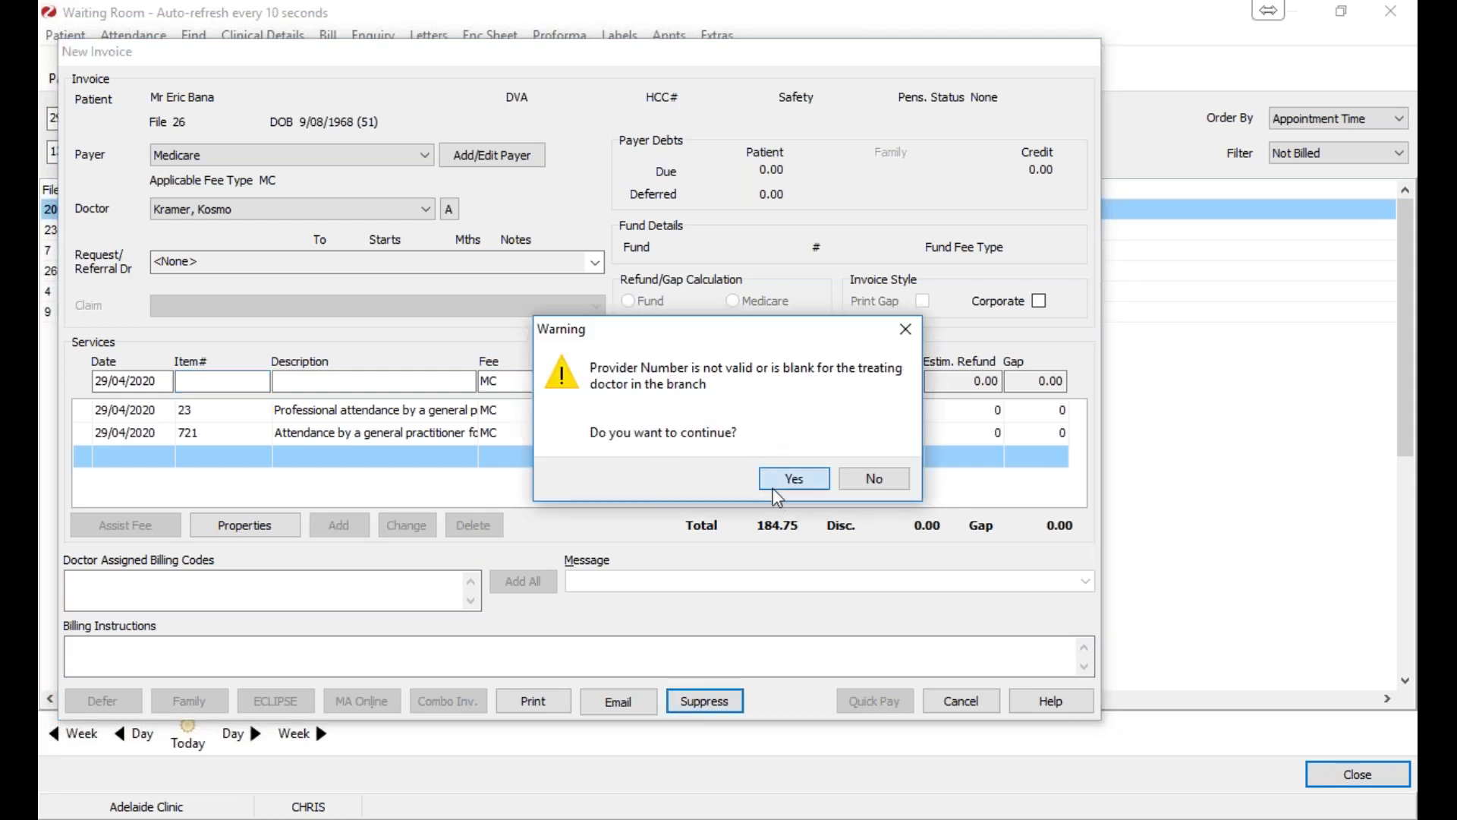
click(773, 489)
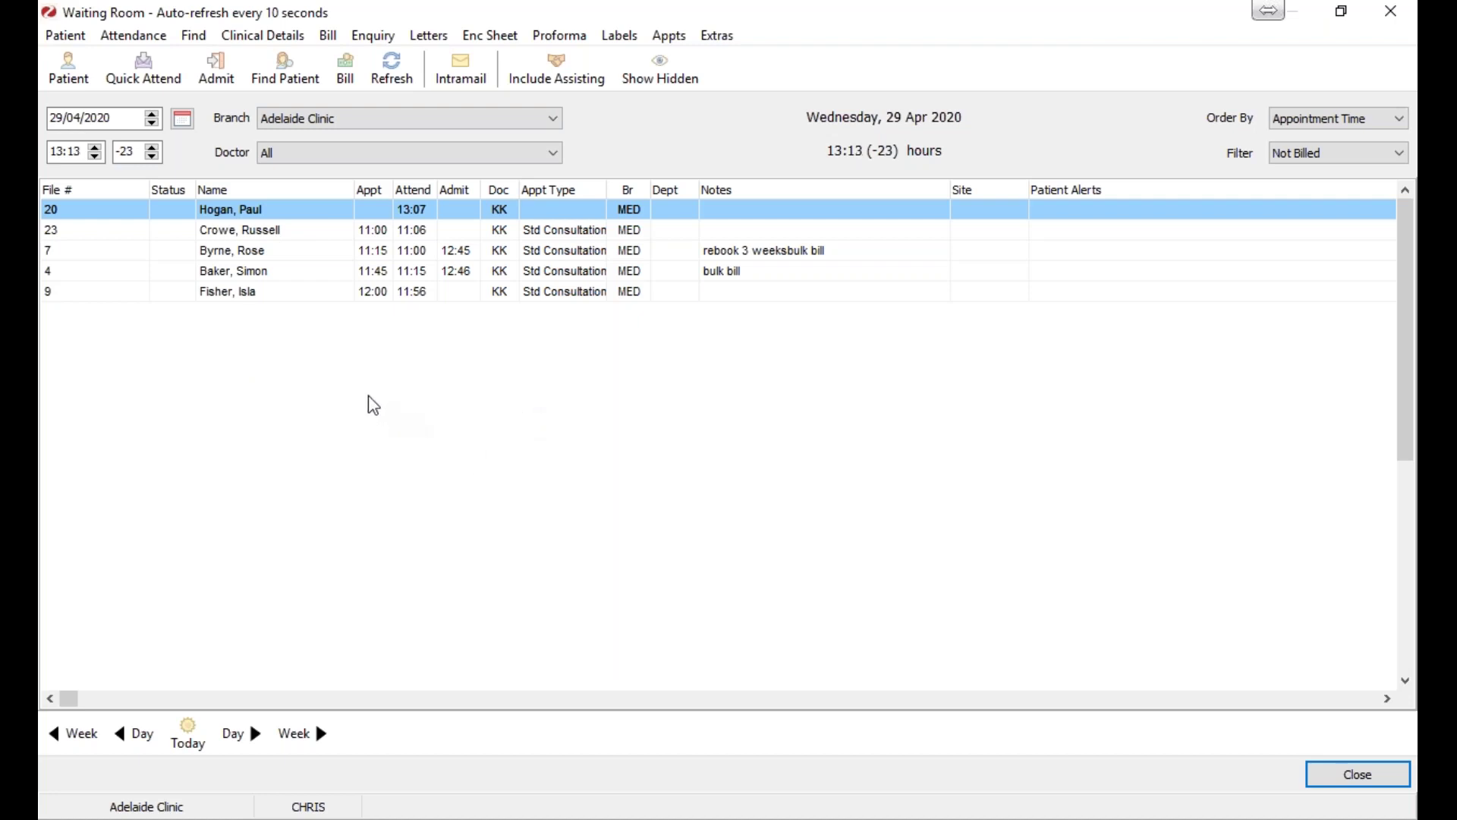
Open a new invoice for the waiting room patient with the 11:15 appointment.
right_click(302, 235)
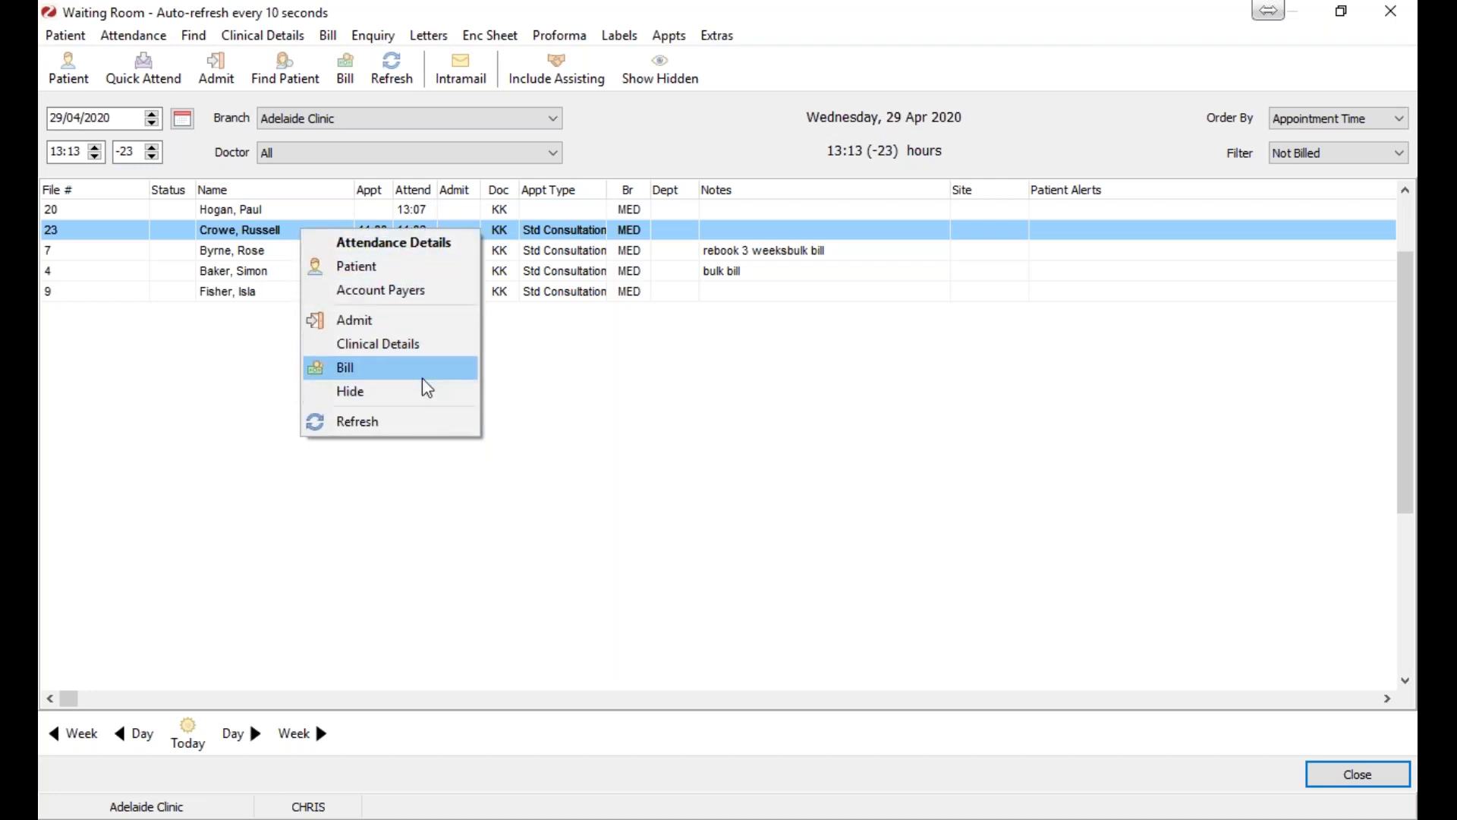
click(566, 375)
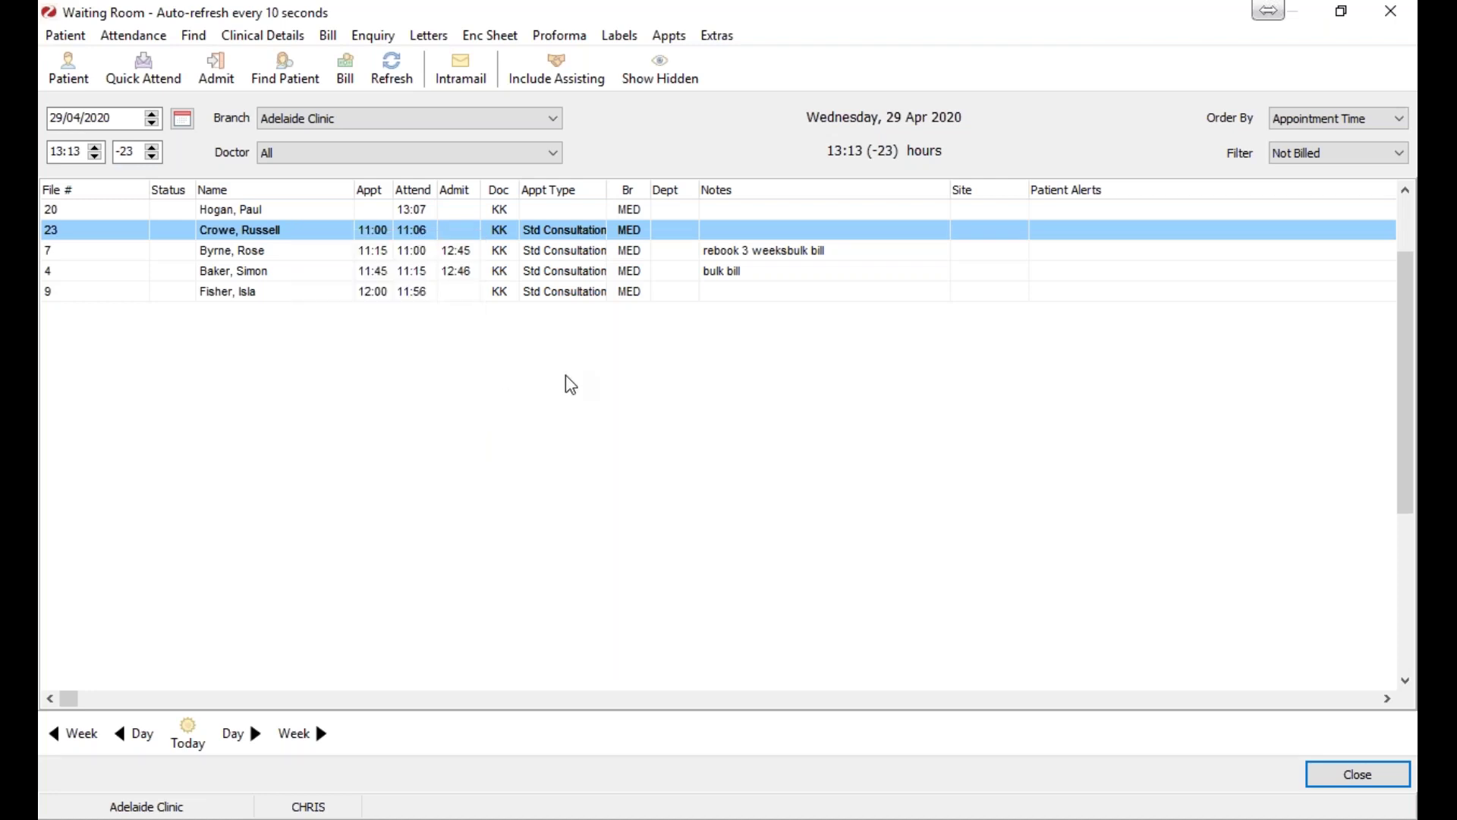
click(290, 254)
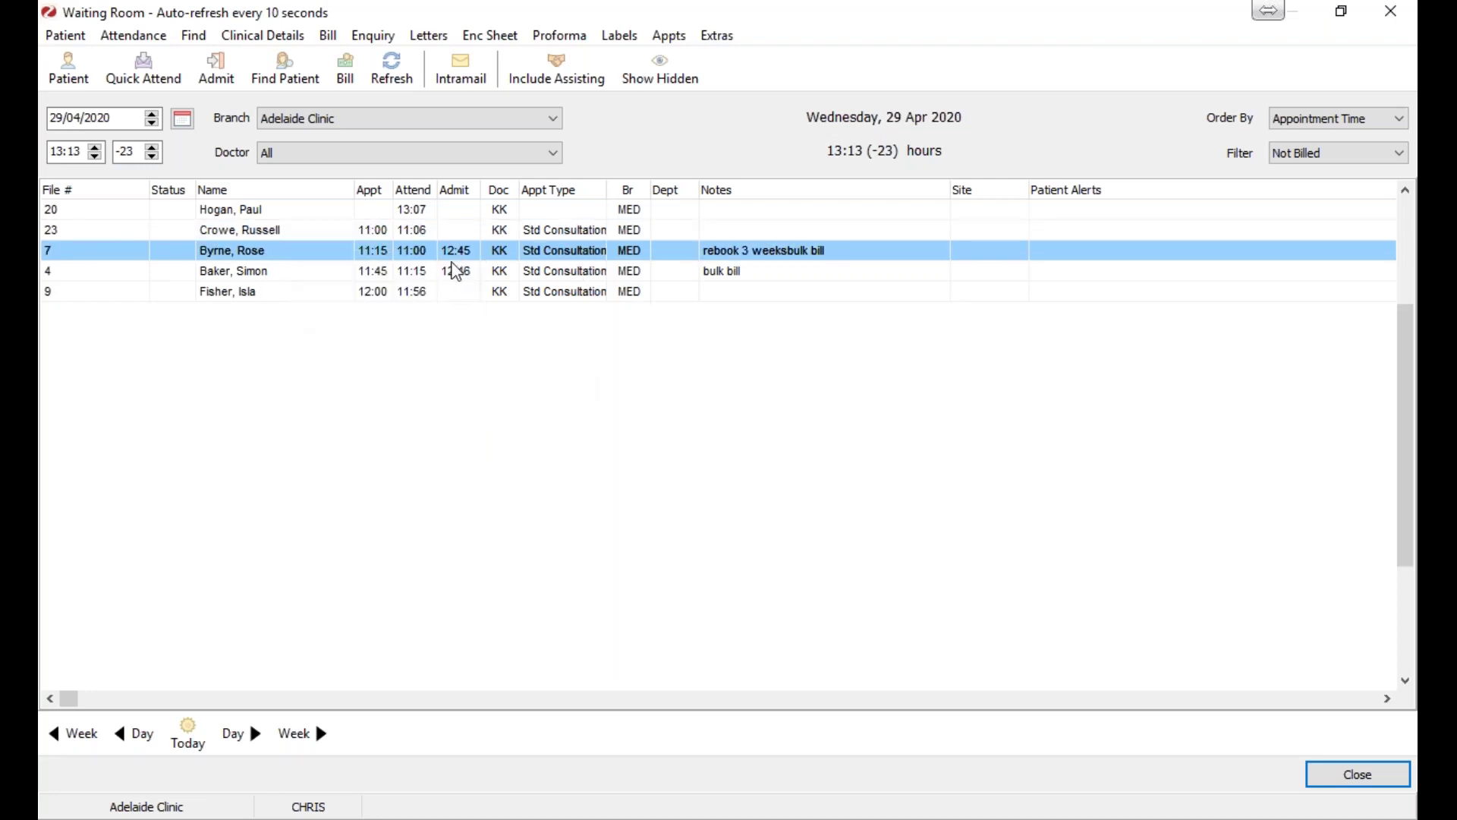
click(814, 256)
right_click(303, 248)
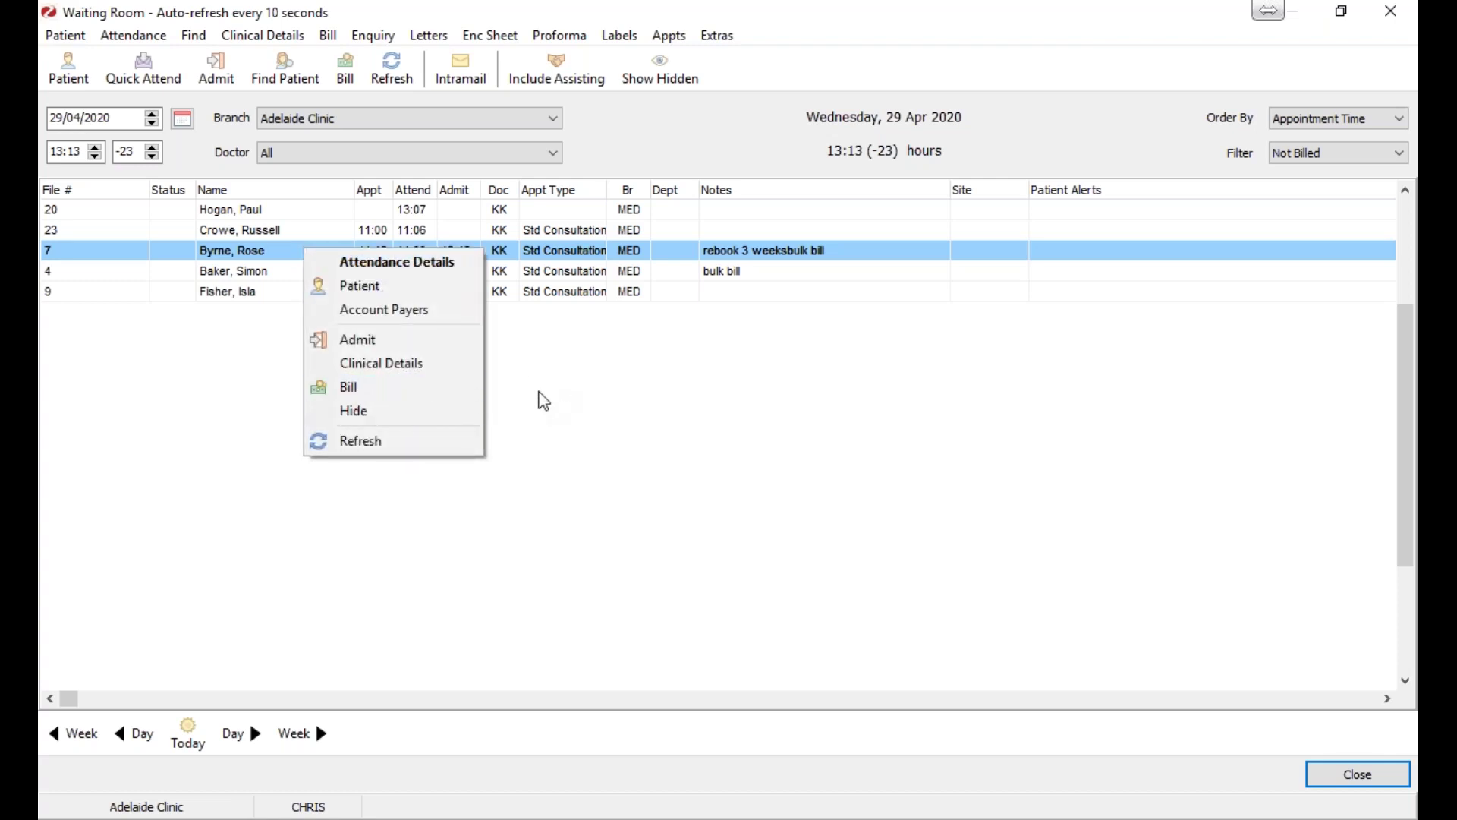
click(444, 404)
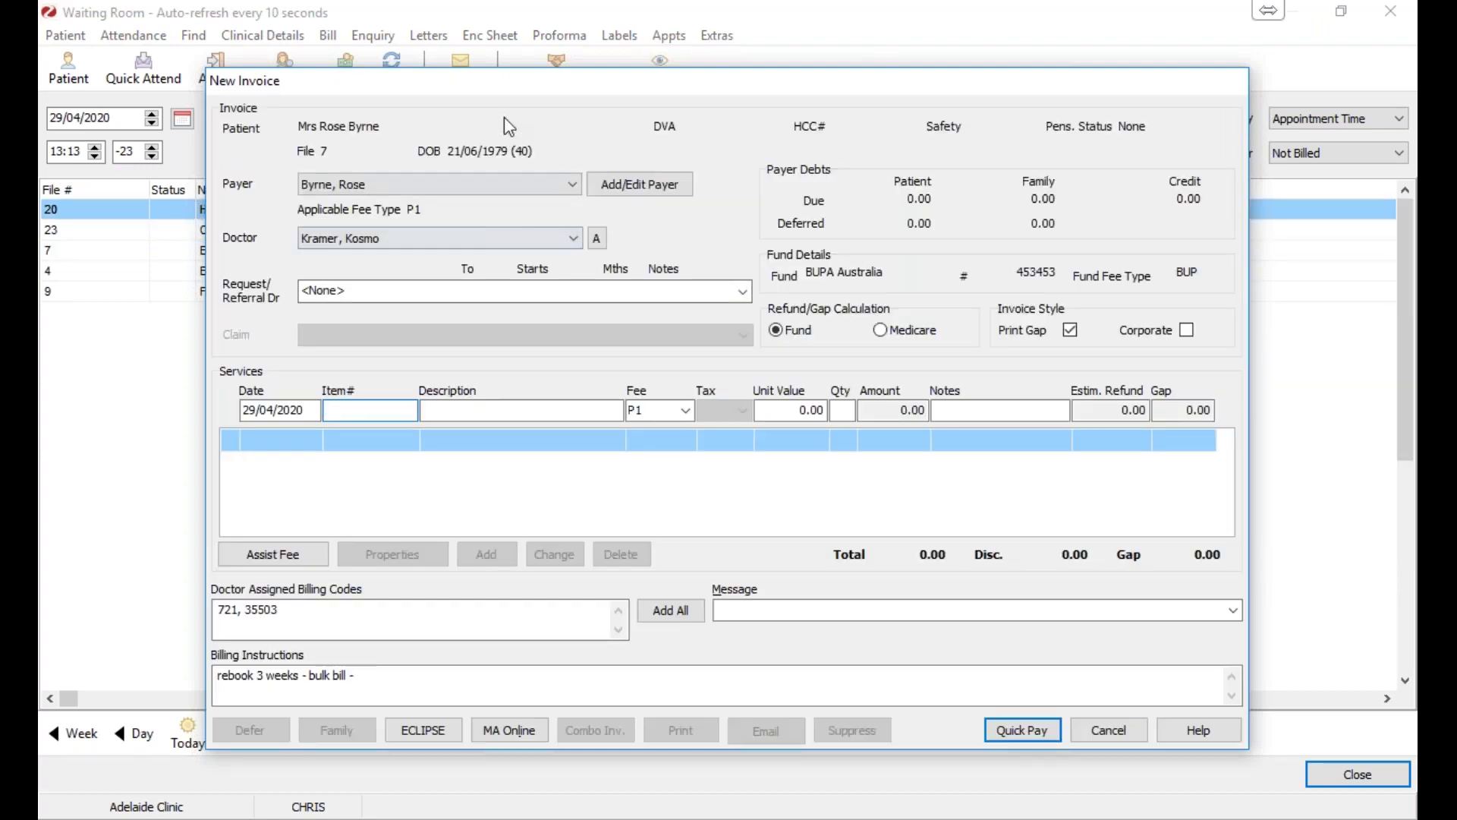
Make Medicare the payer of this bulk-billed invoice and accept the missing Medicare number notice.
drag(429, 83, 360, 26)
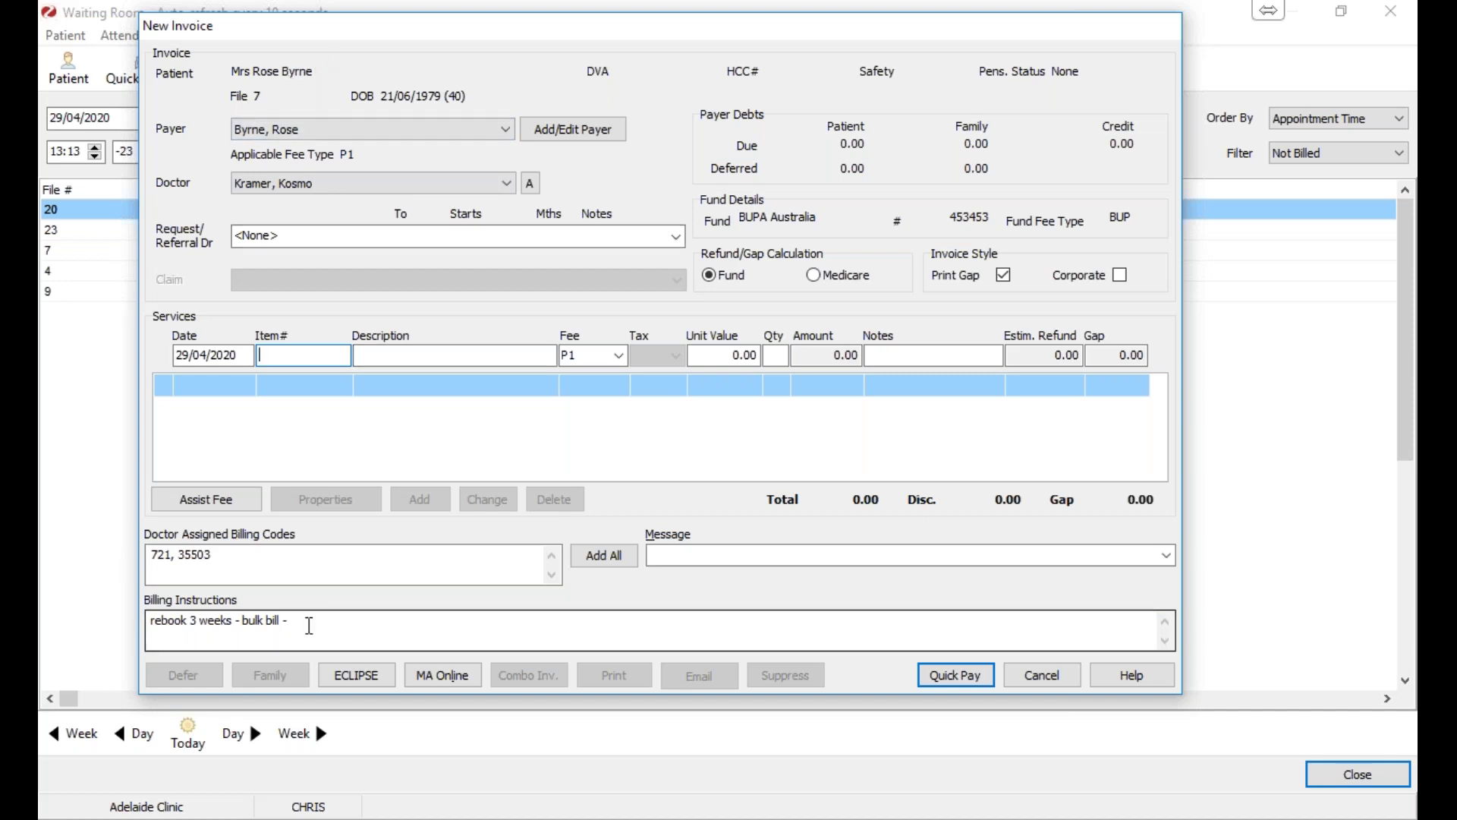
click(363, 117)
click(304, 152)
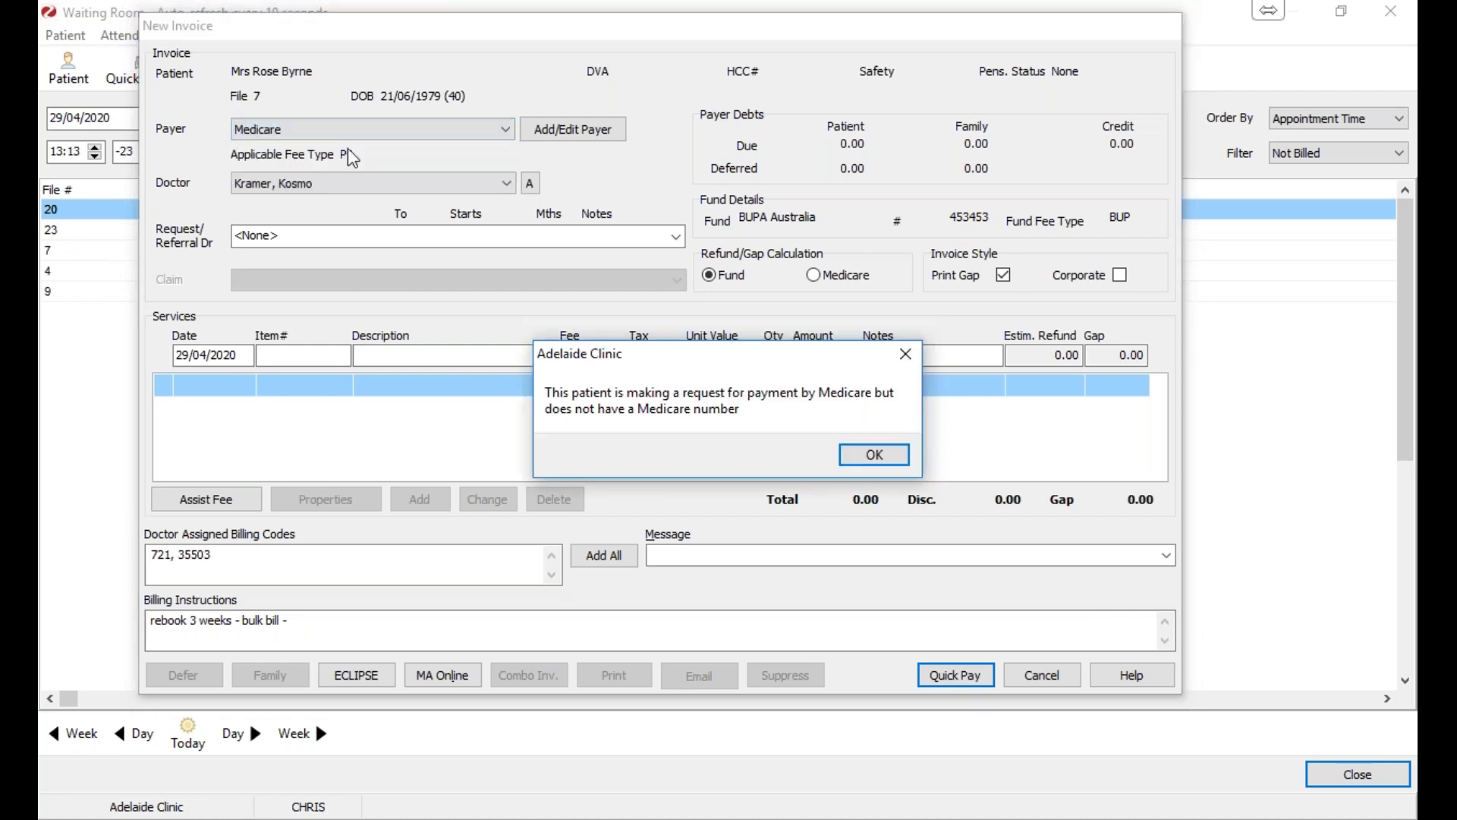
click(869, 454)
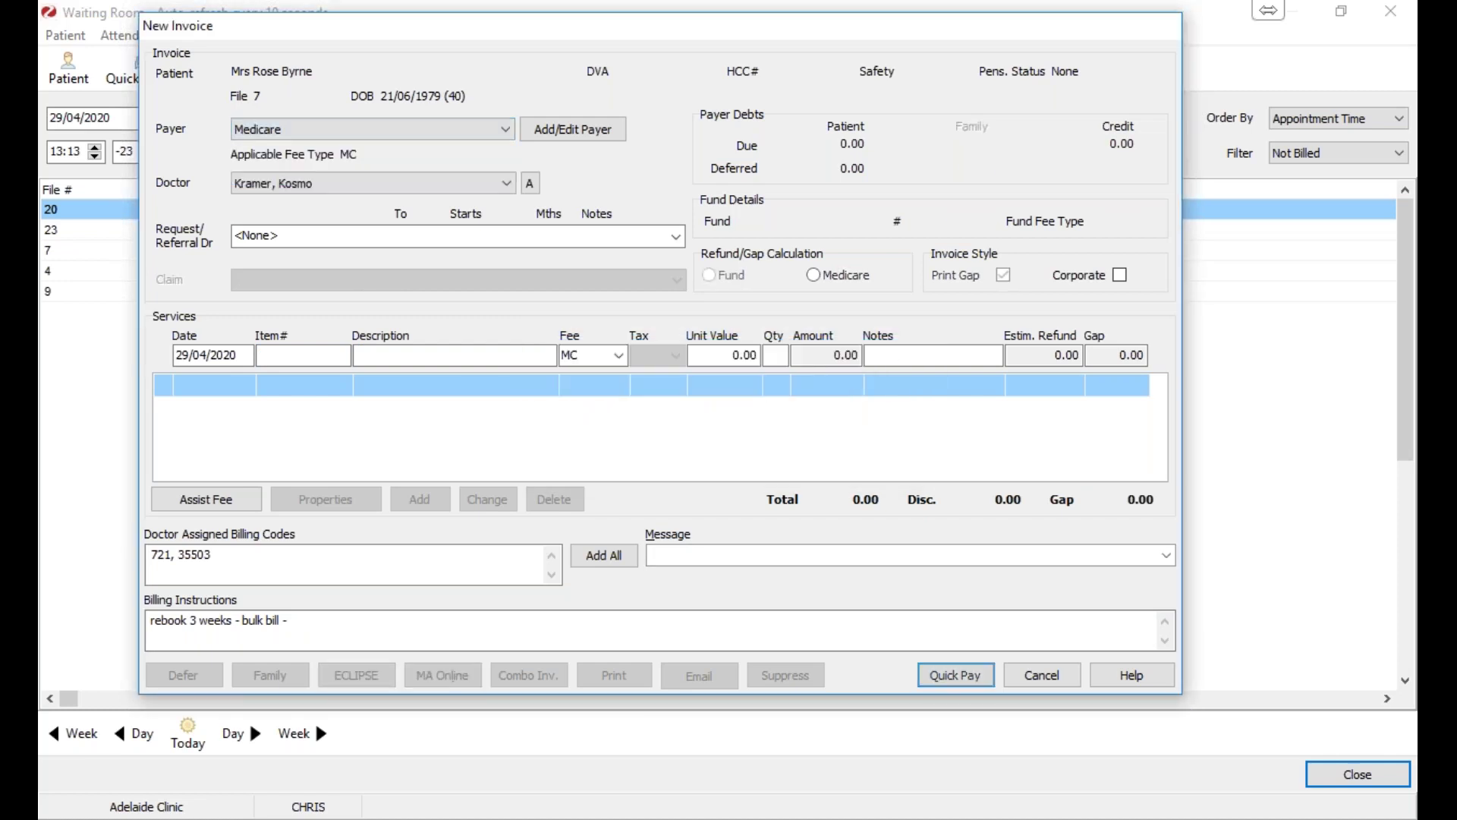
Add all doctor-assigned billing codes, 721 and 35503, as services, declining the Multiple Operation Formula.
click(407, 627)
click(601, 556)
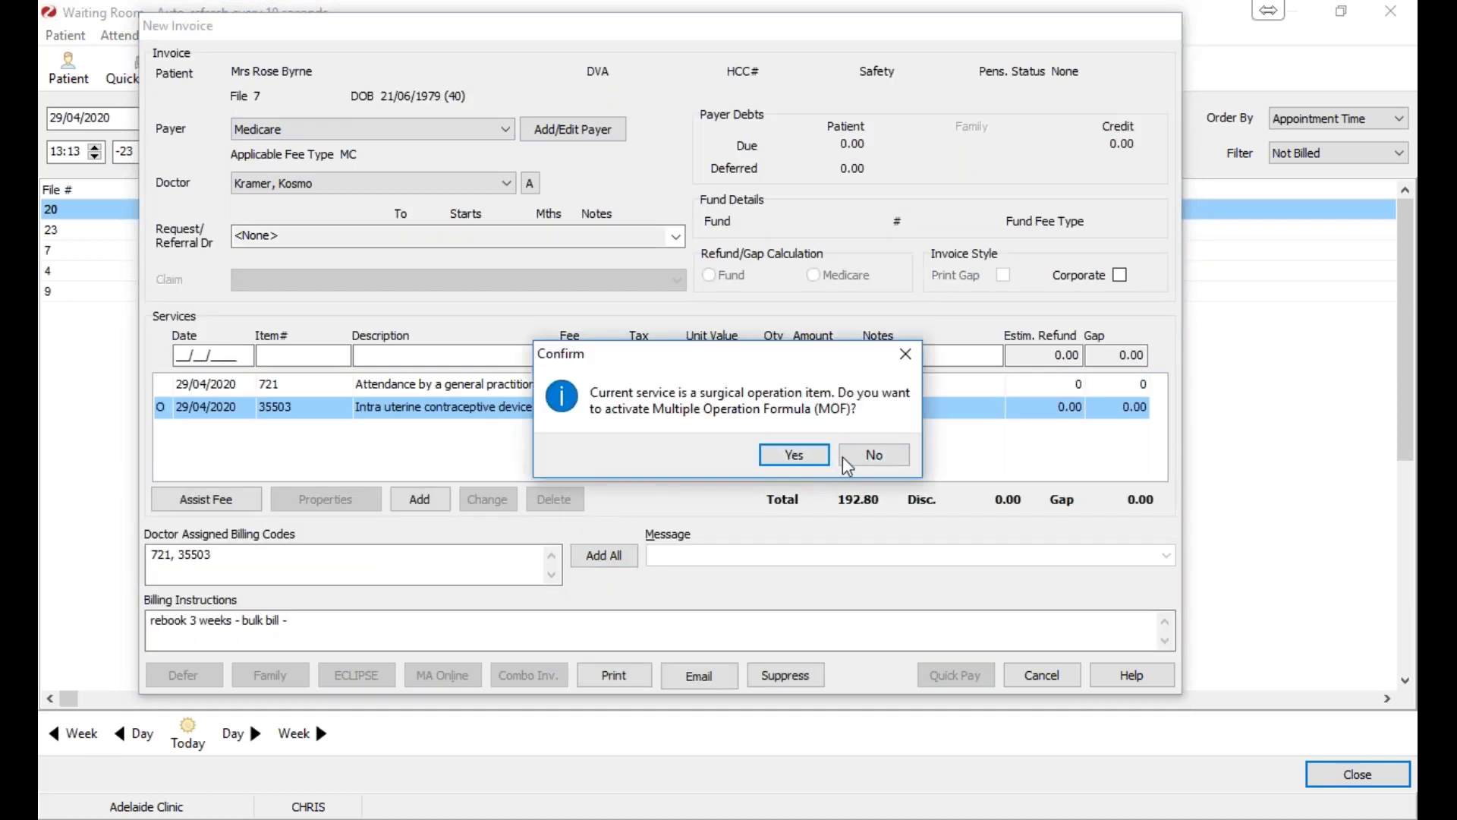
click(847, 456)
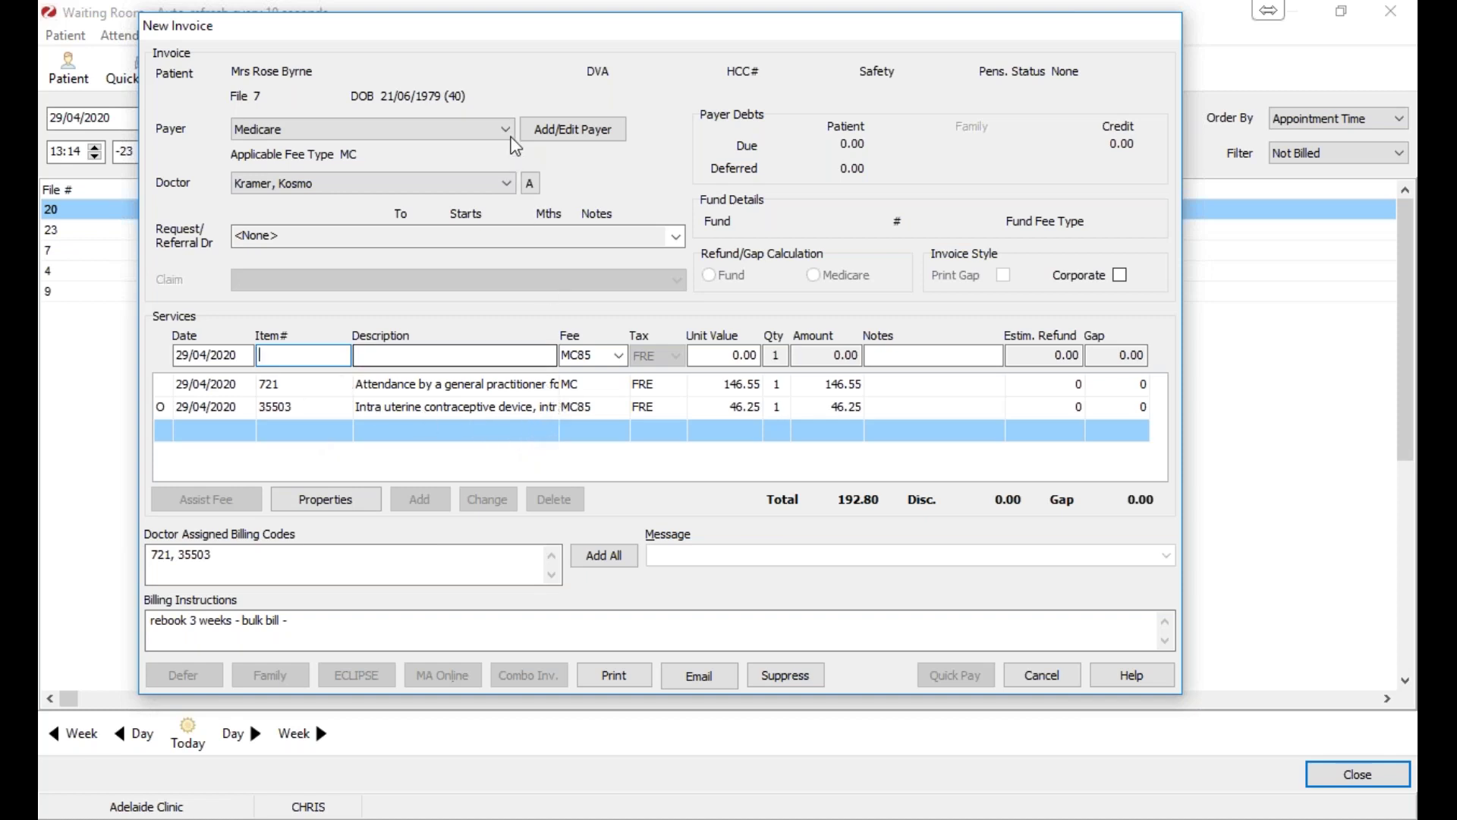
Finalise the invoice for items 721 and 35503 with printing suppressed, continuing past the provider number warning.
drag(522, 42, 455, 41)
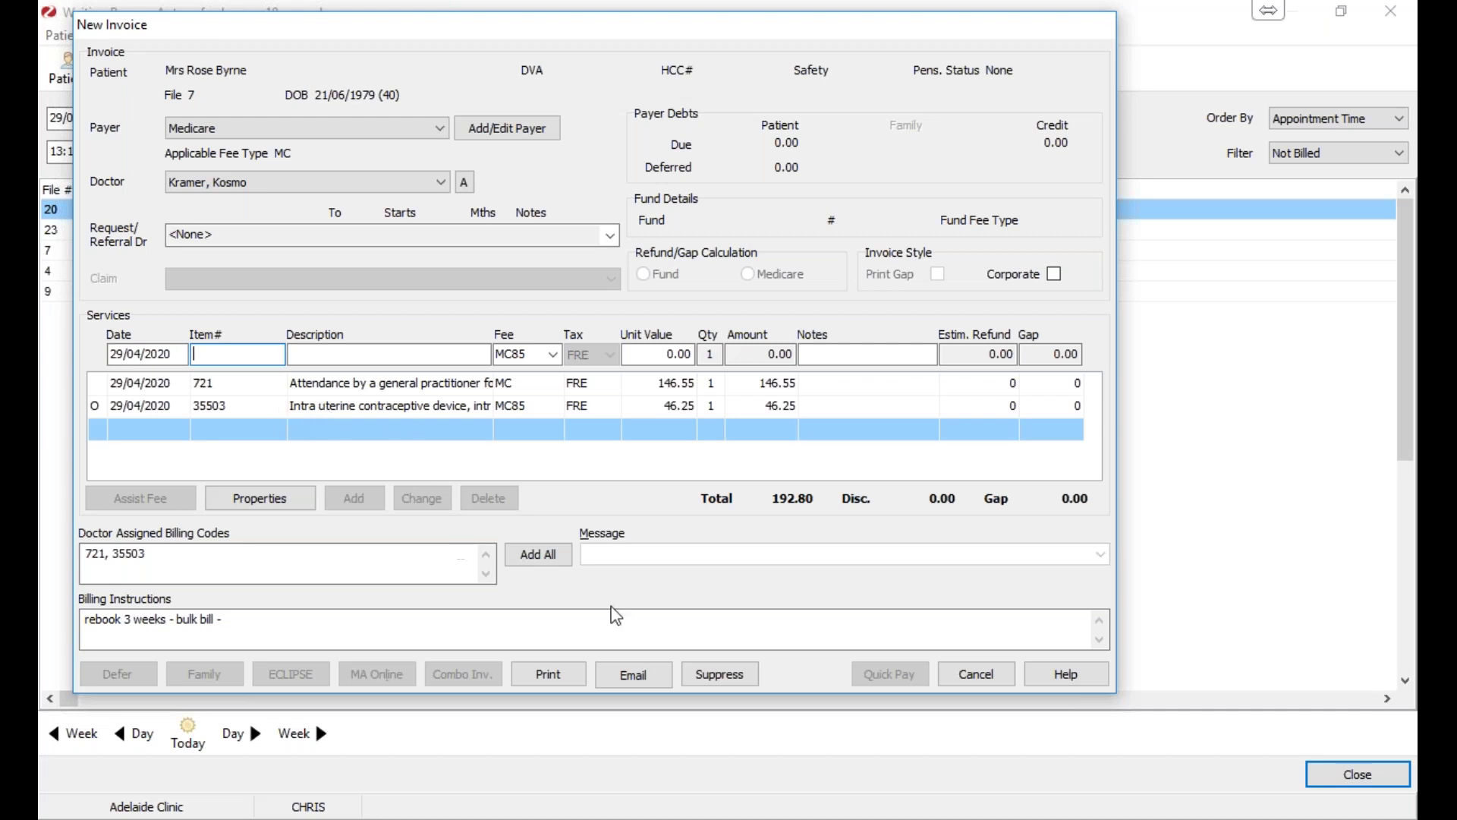
click(711, 675)
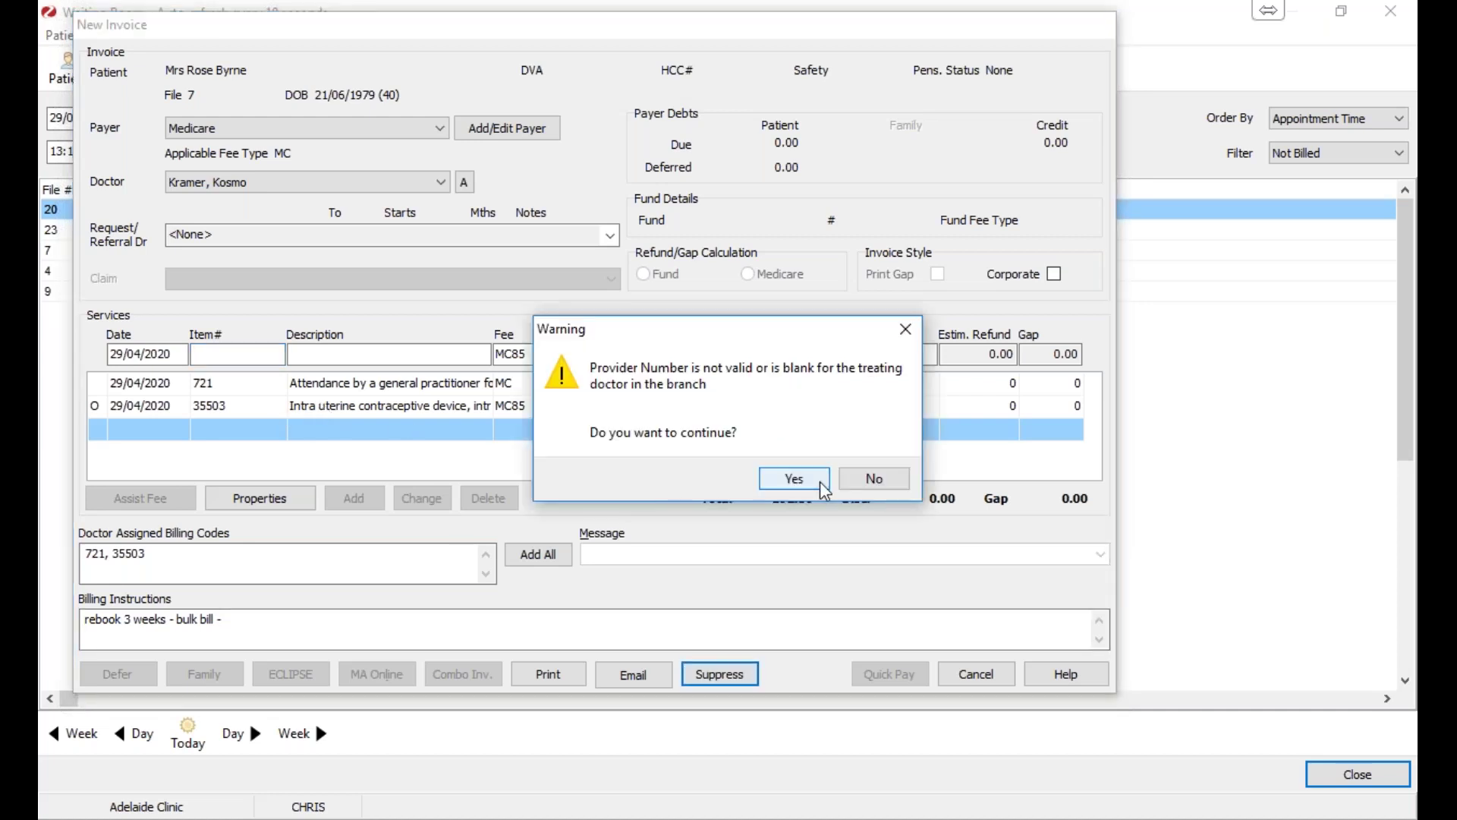
click(794, 479)
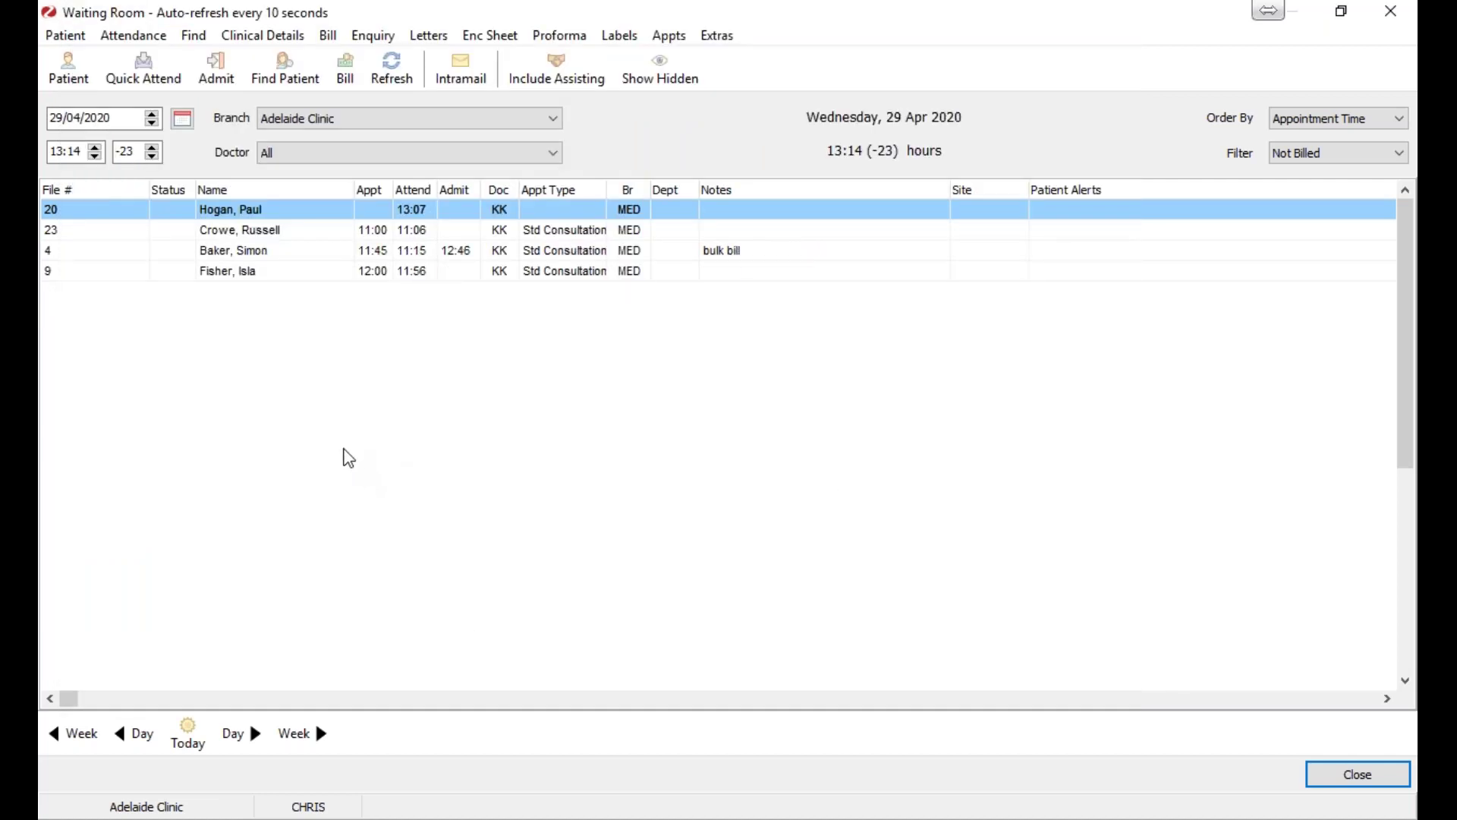
Open a new invoice for the waiting room patient with the 11:00 appointment.
right_click(269, 239)
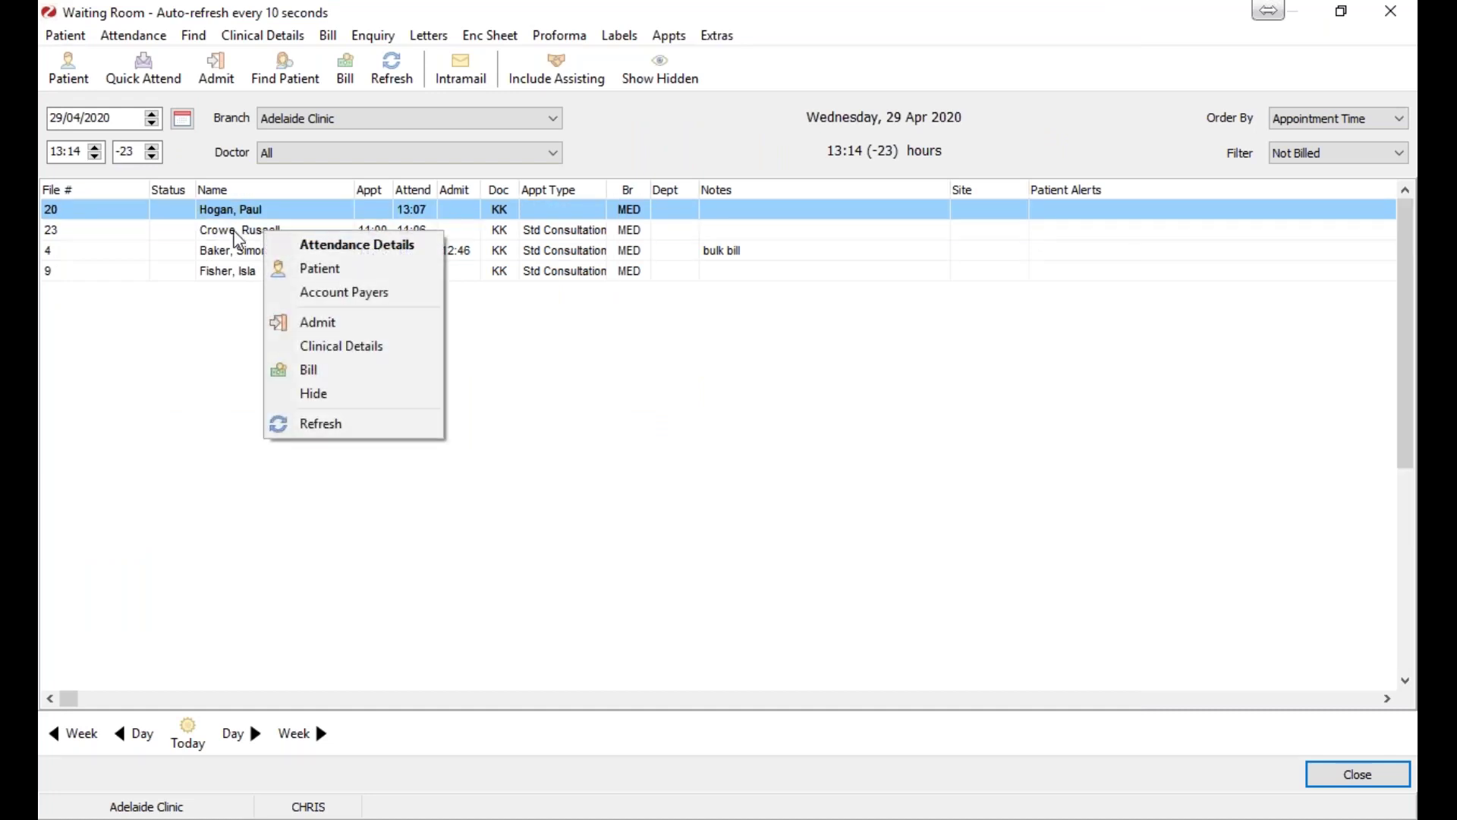
click(231, 234)
right_click(231, 235)
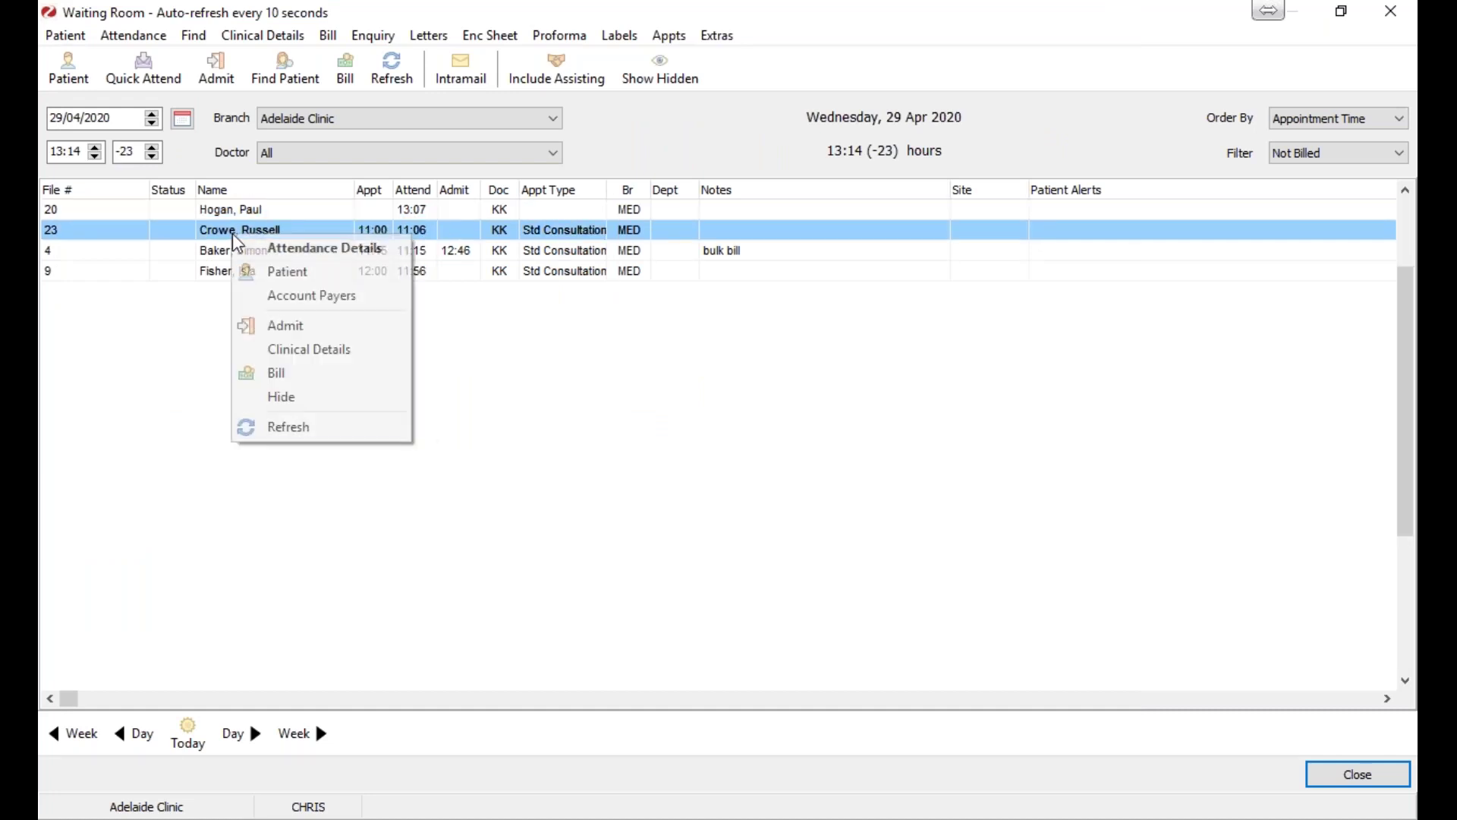
click(308, 380)
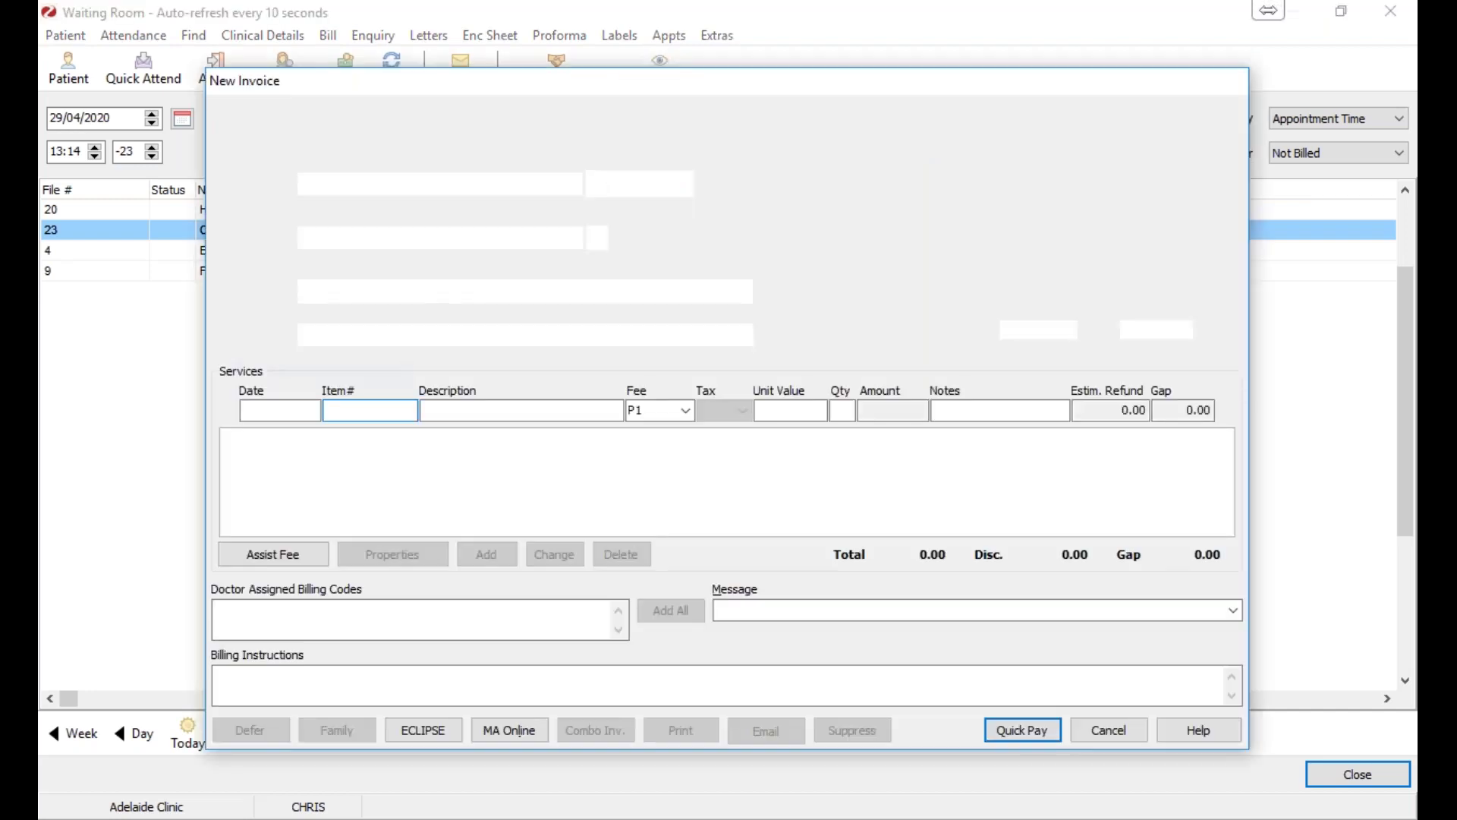
Check the payer choices on the new invoice, keeping the patient as payer.
click(332, 184)
click(333, 183)
click(334, 199)
click(344, 188)
click(345, 188)
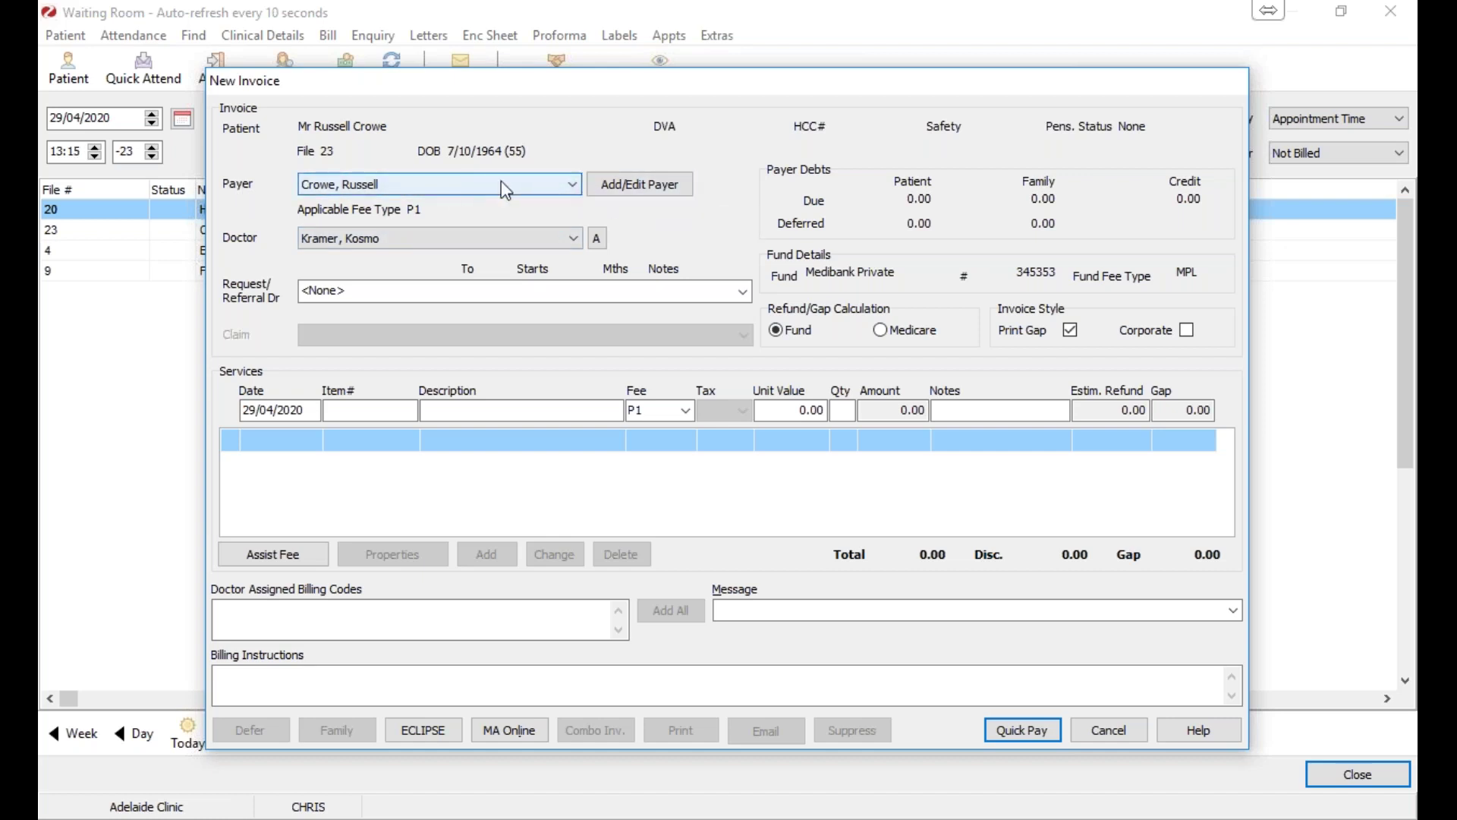
click(575, 186)
click(576, 188)
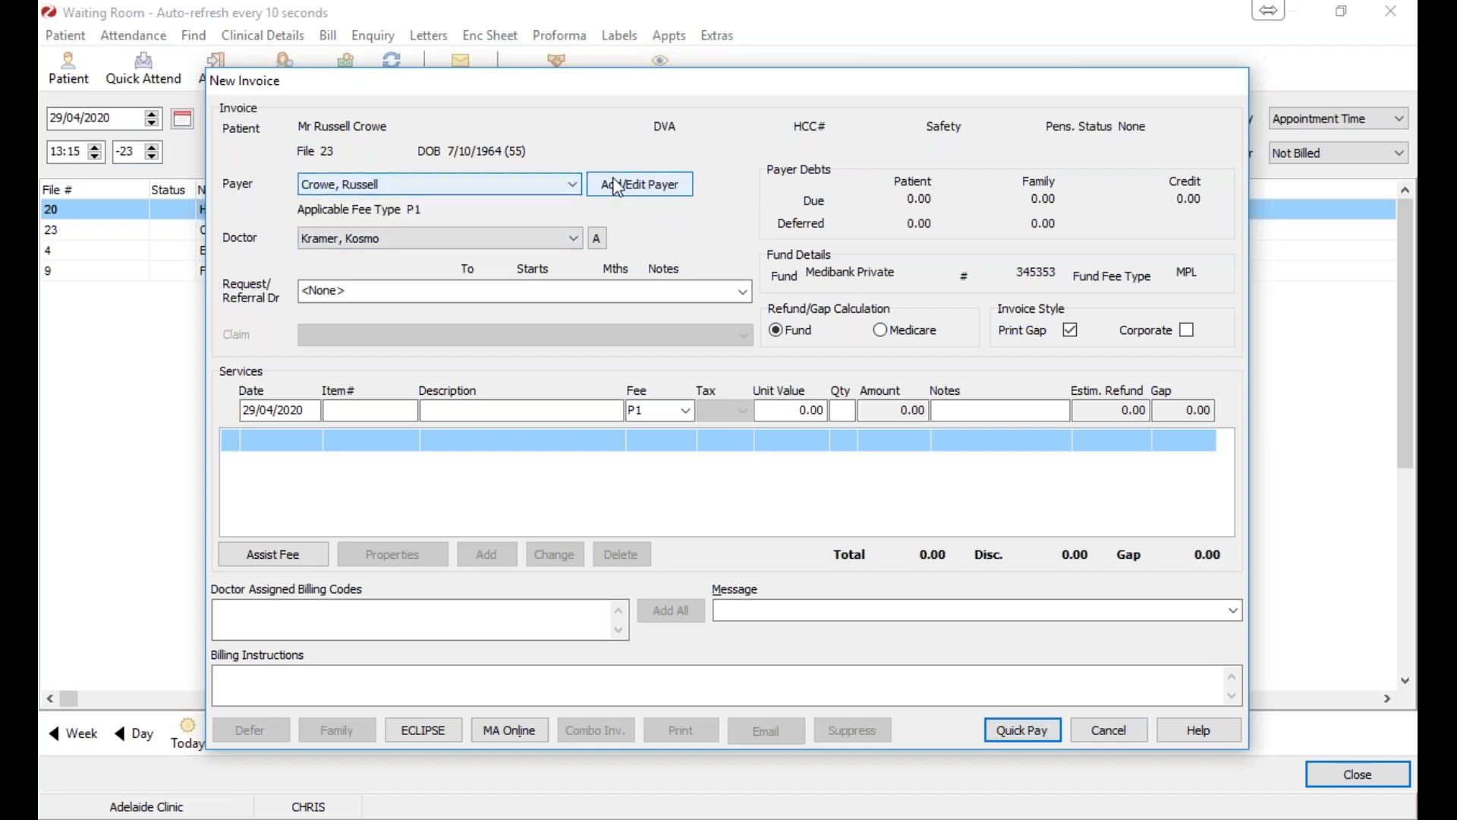
Examine the patient's account payers and the types available for a new payer, without adding one.
click(678, 192)
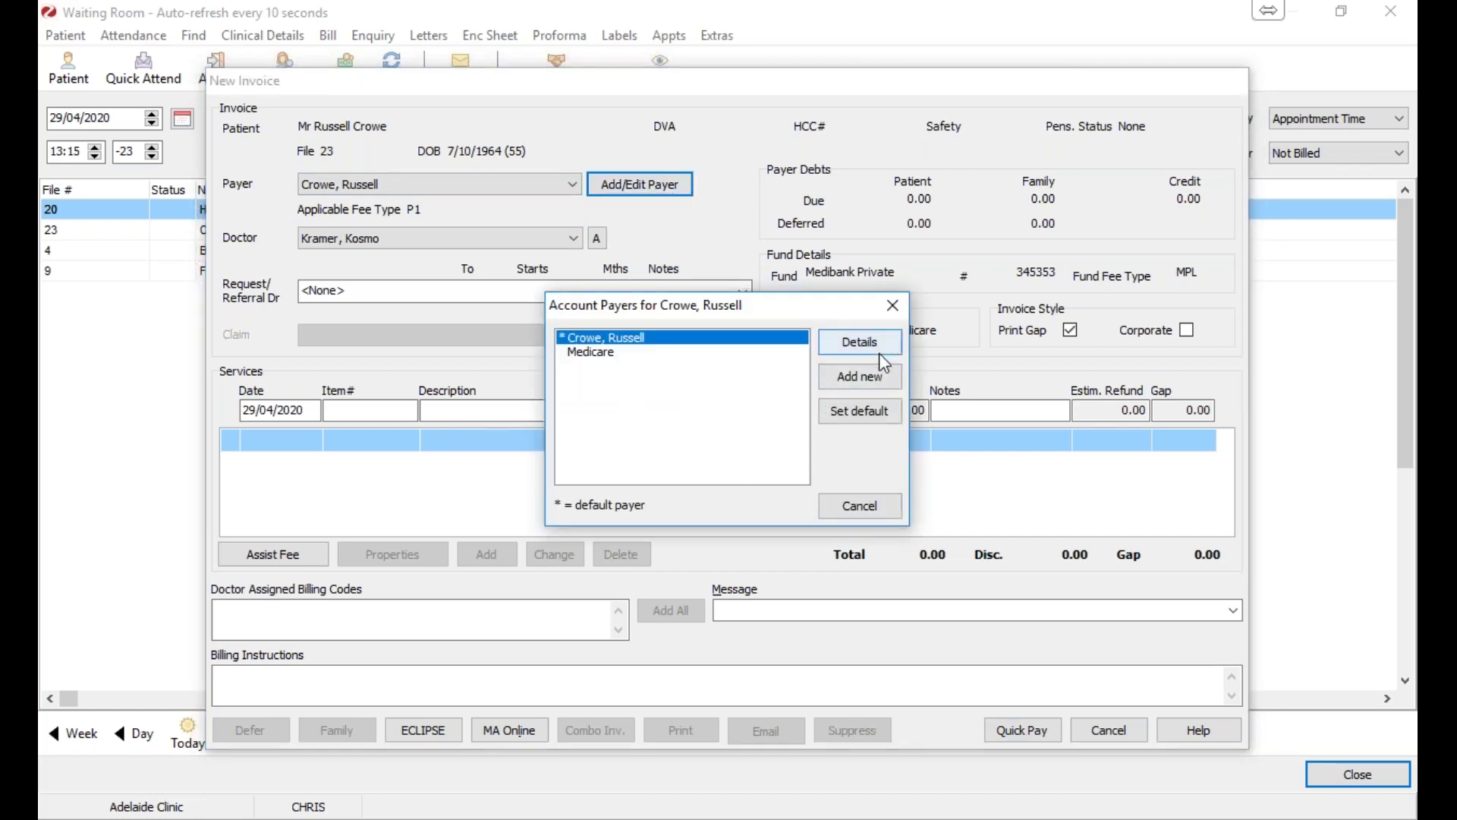
click(878, 386)
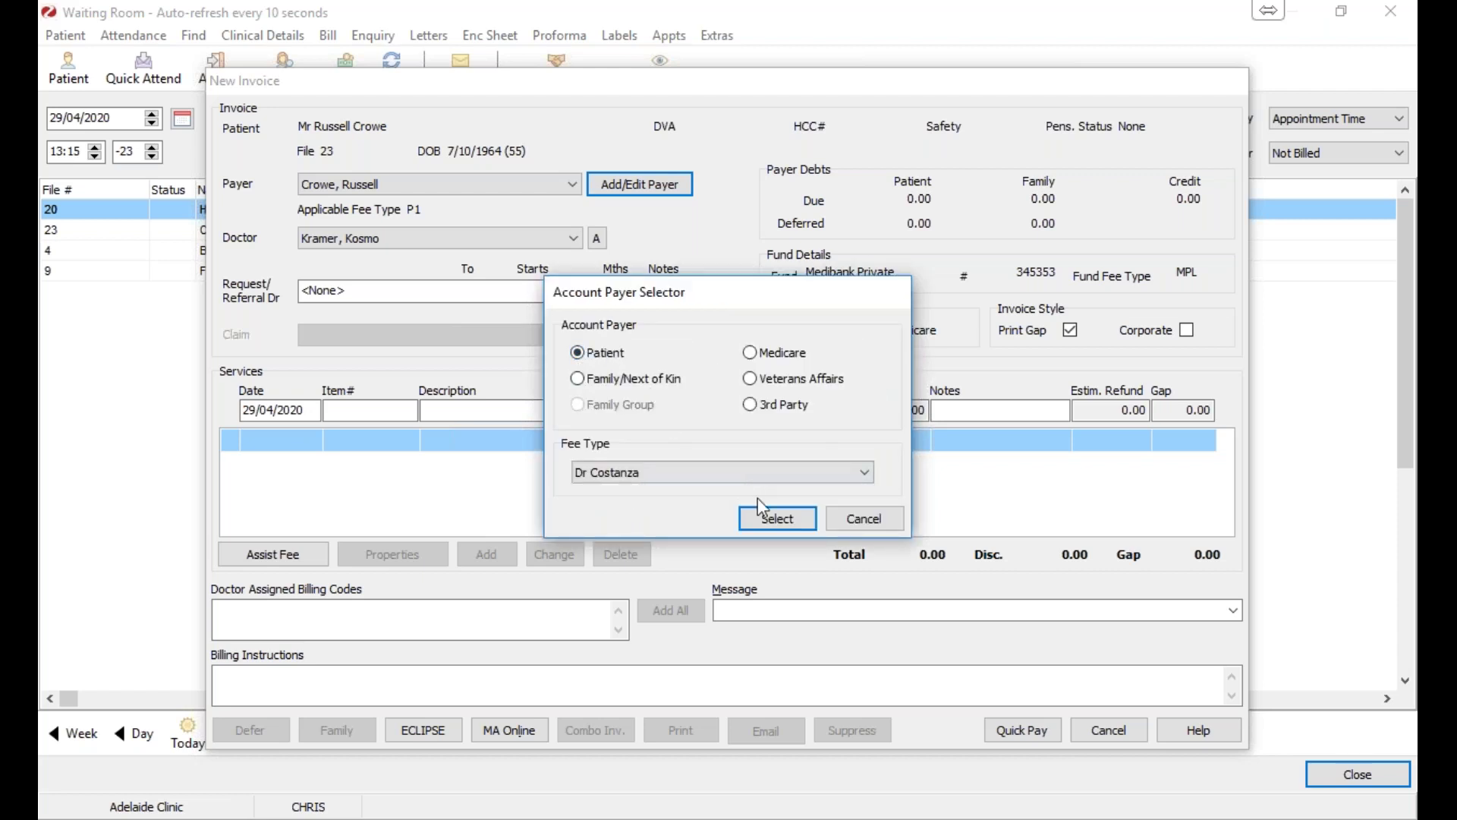
click(862, 519)
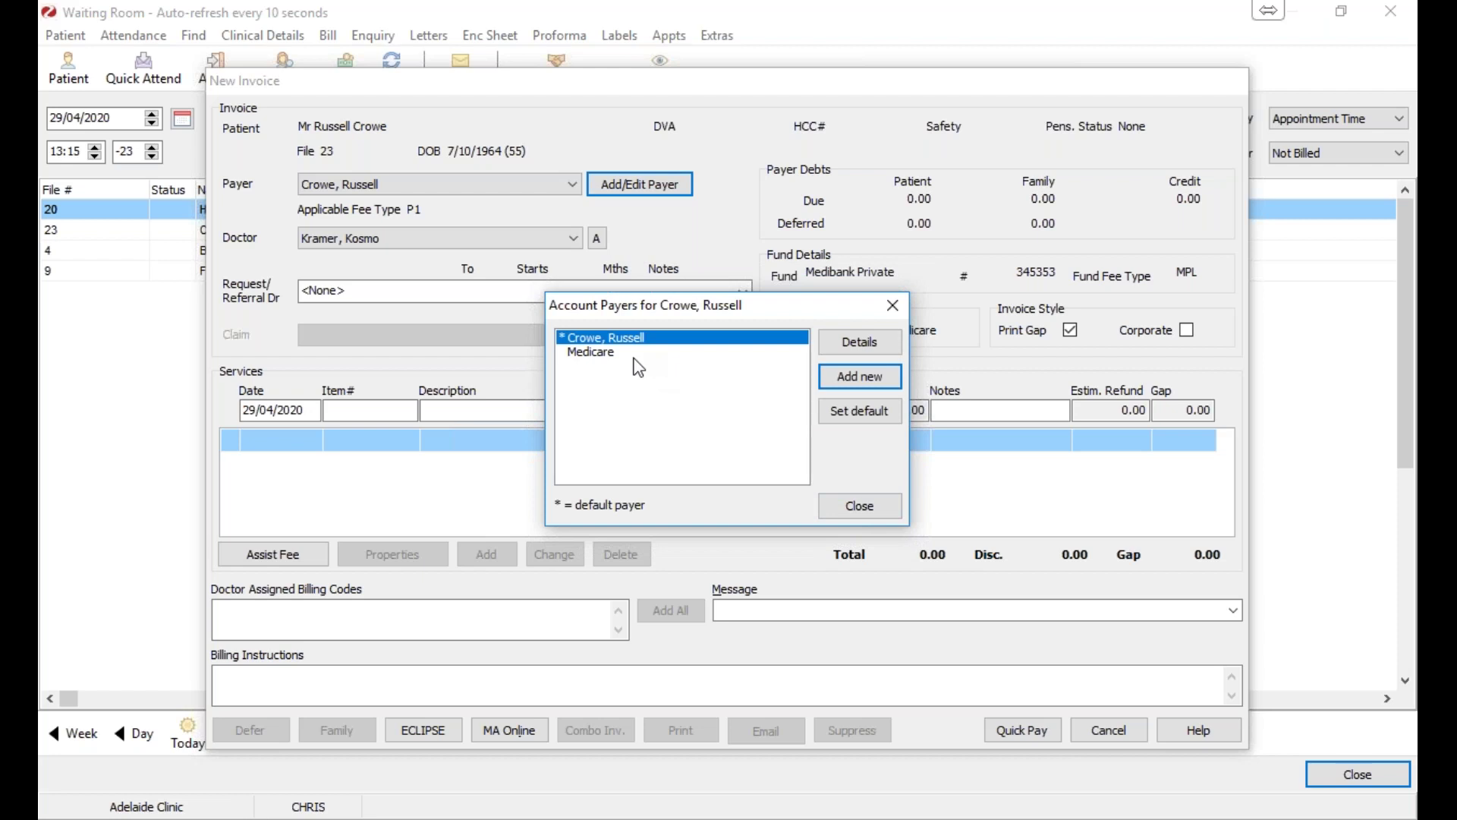
click(881, 523)
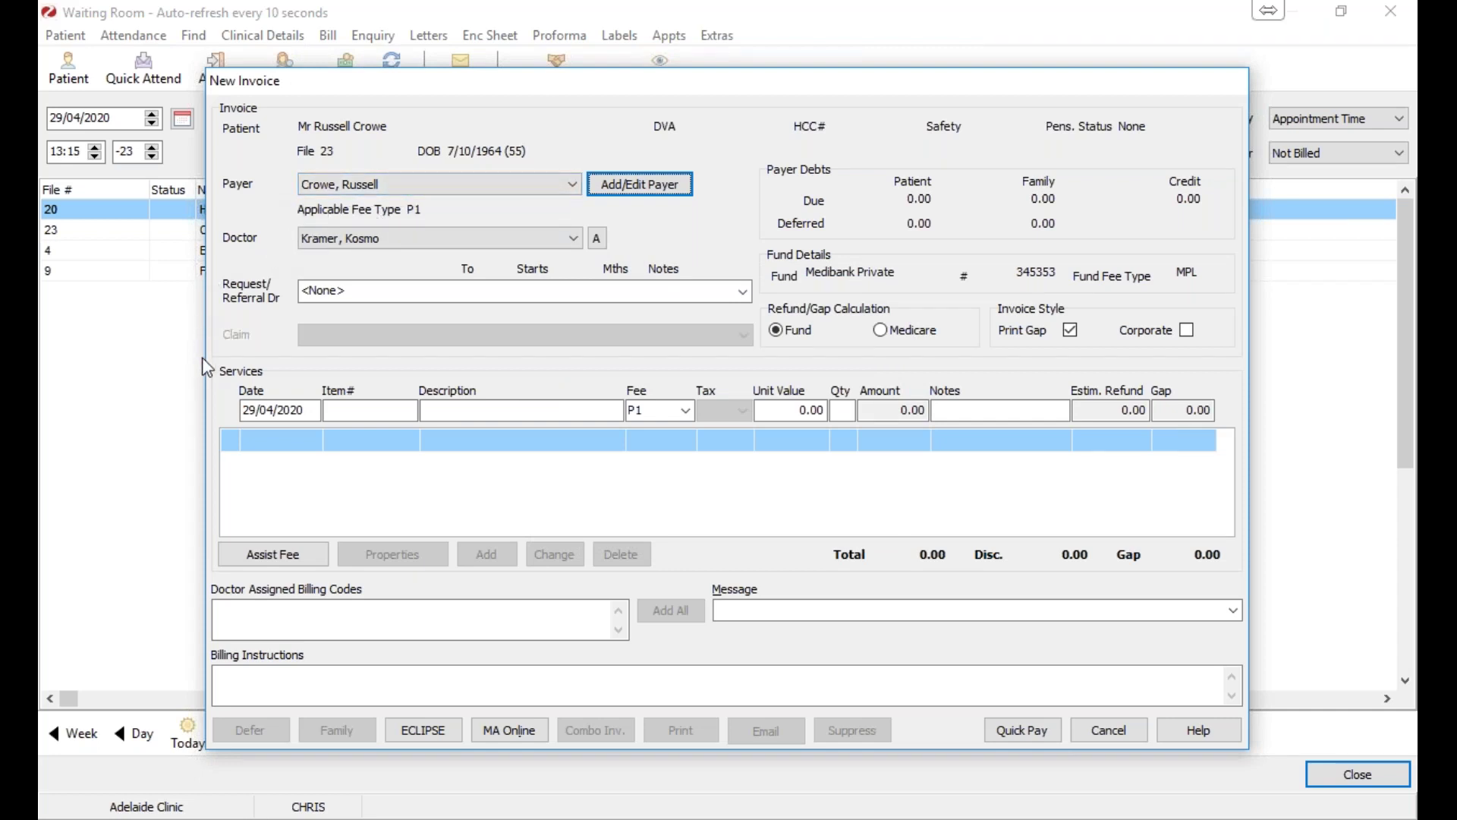
Enter item 36 as the service on the invoice.
click(339, 412)
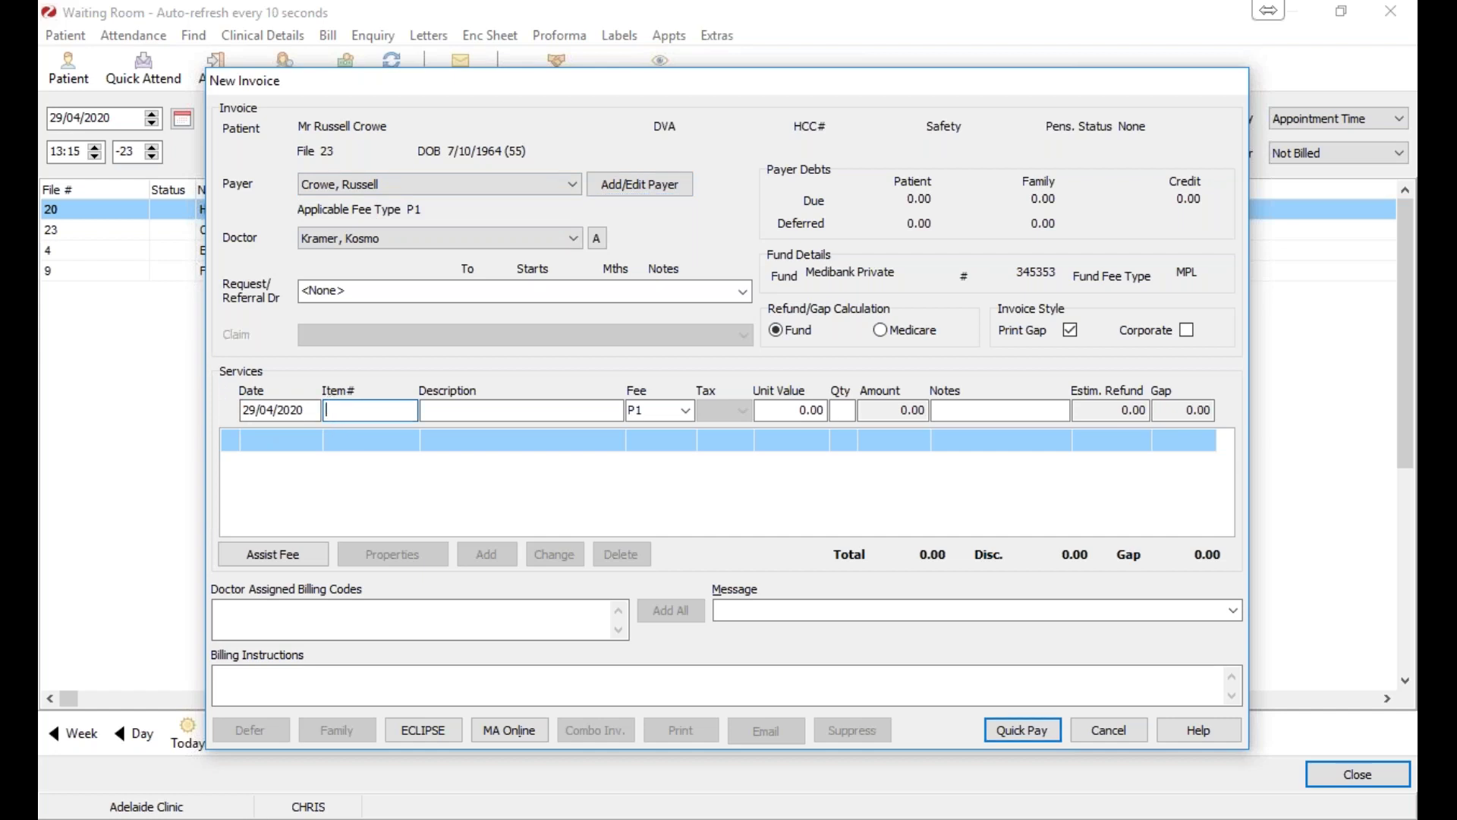
text(36)
key(Tab)
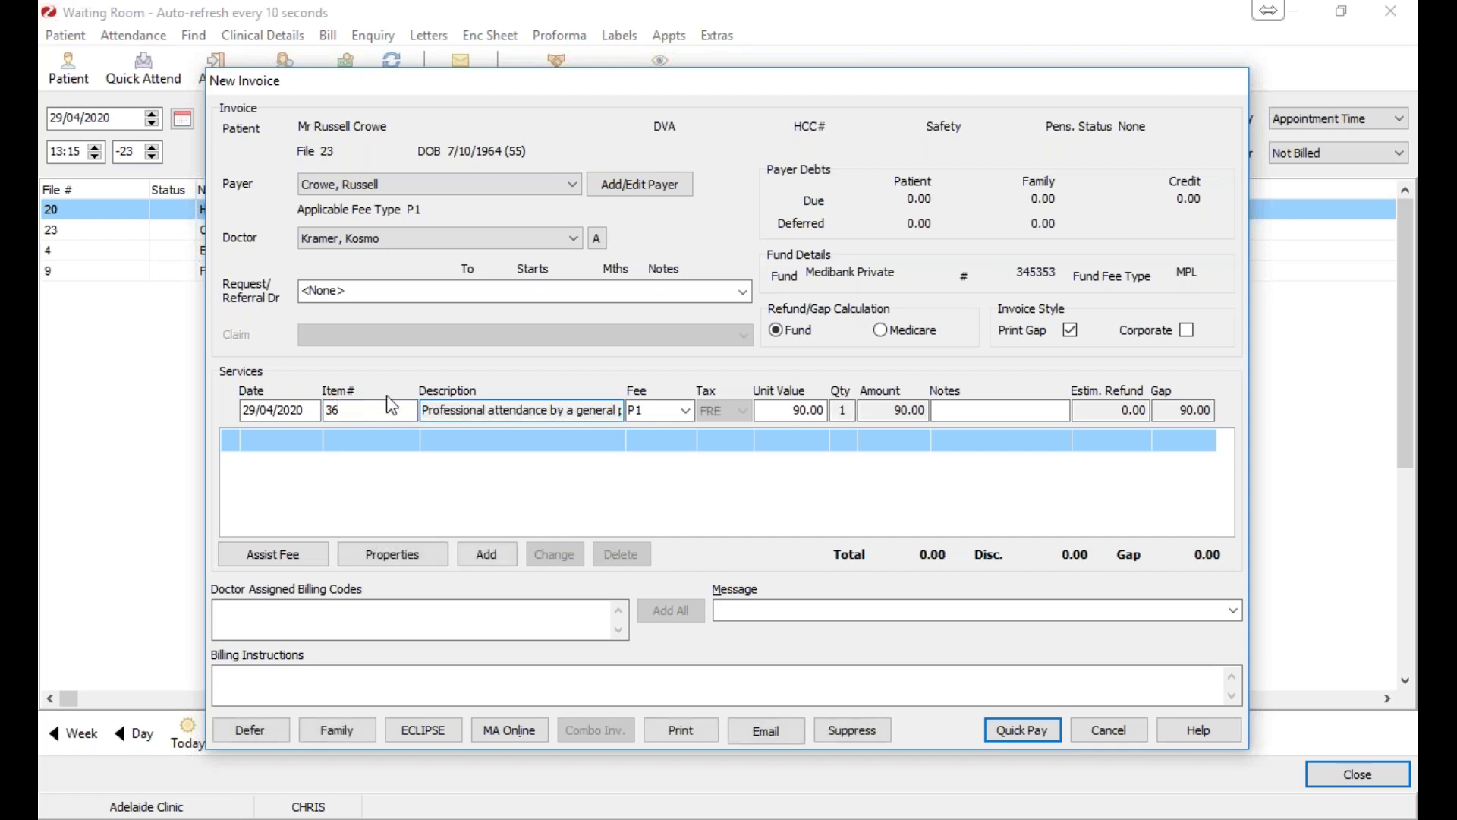
Try fee type P3 for item 36, and restore the fee type to P1.
click(684, 411)
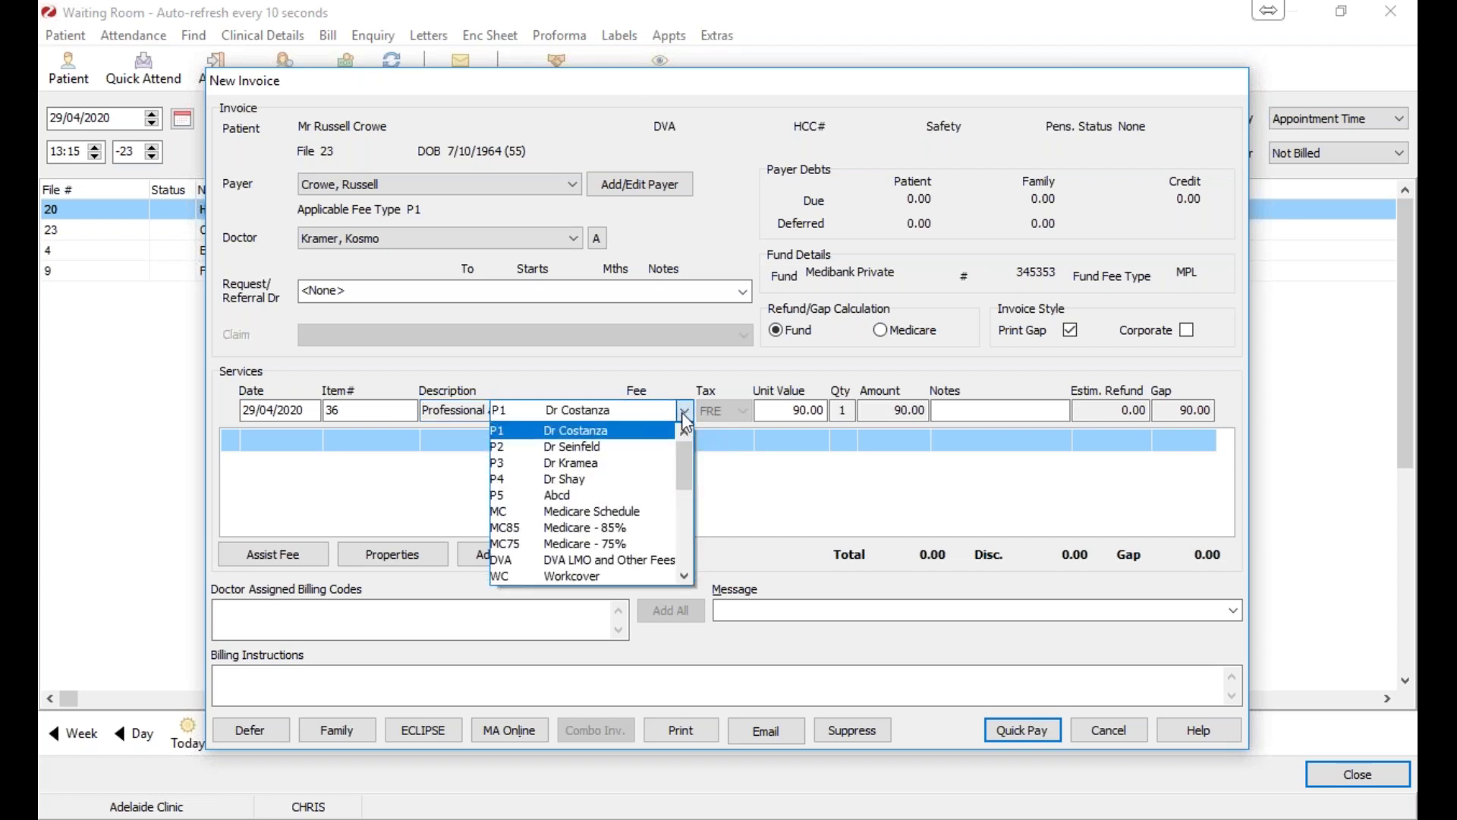
click(619, 463)
click(630, 410)
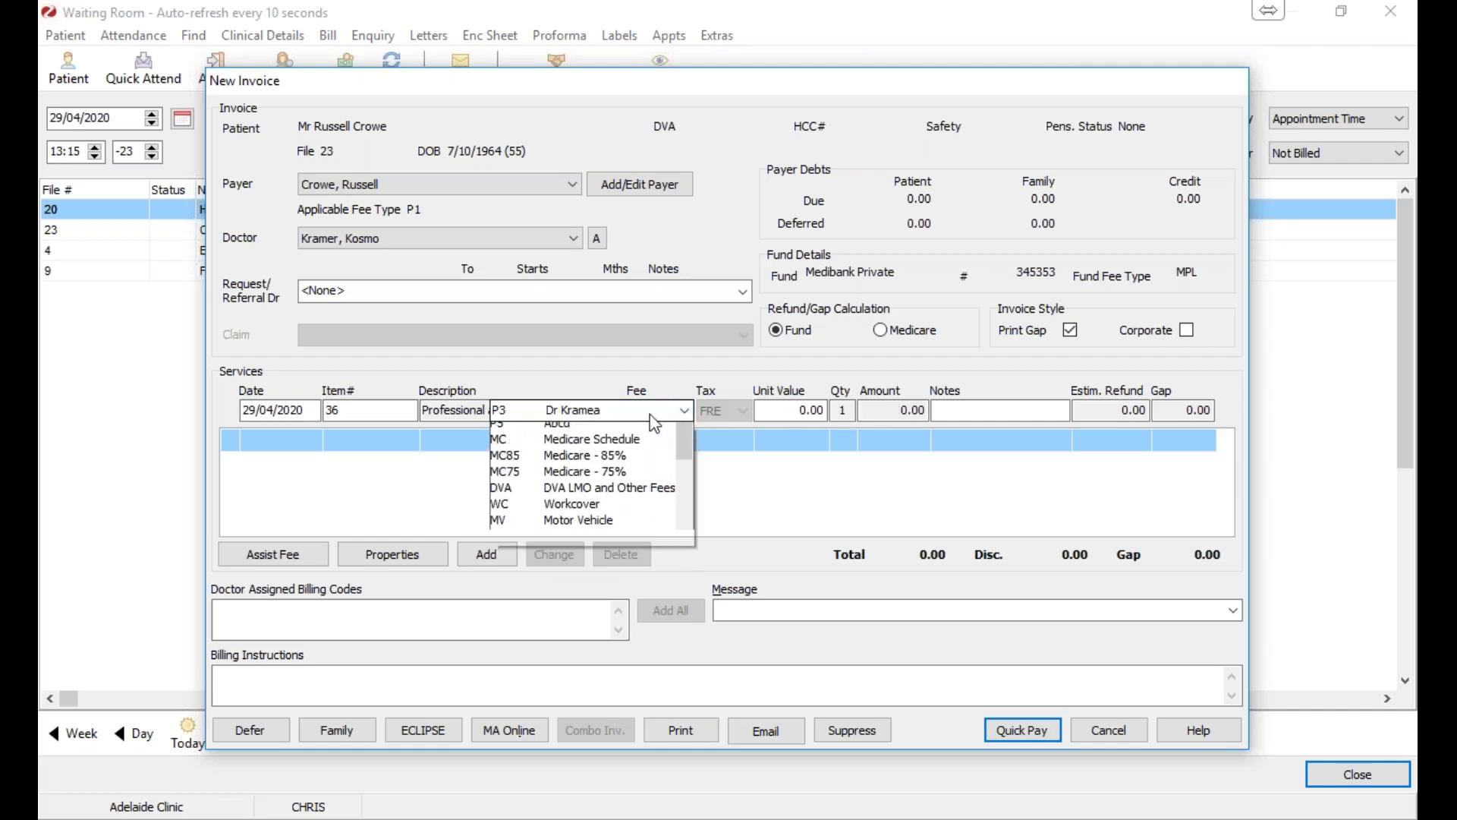
key(Up)
key(Up)
key(Up)
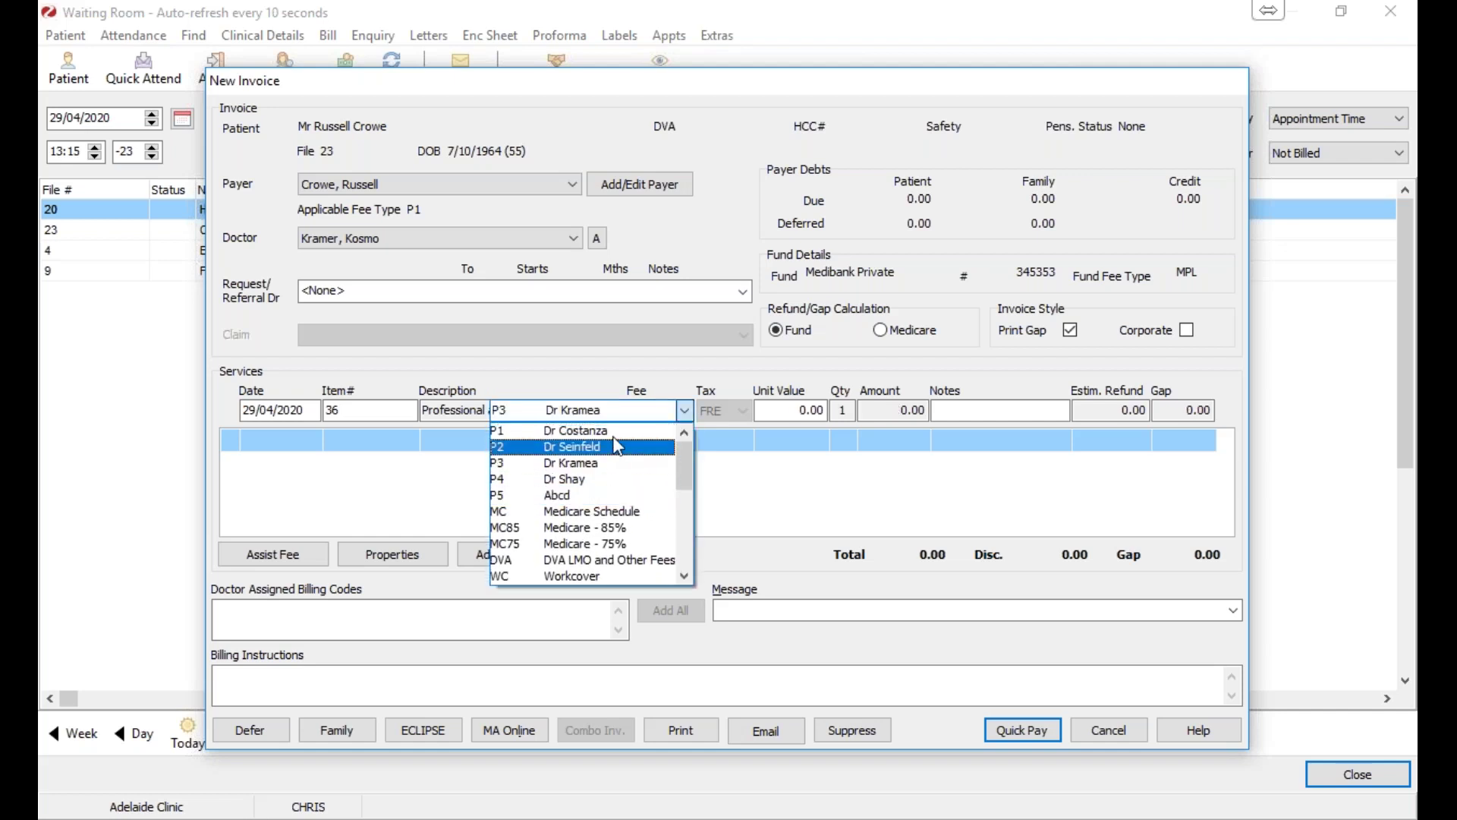
key(Return)
Base the refund and gap calculation on Medicare and acknowledge the missing Medicare number error.
click(800, 414)
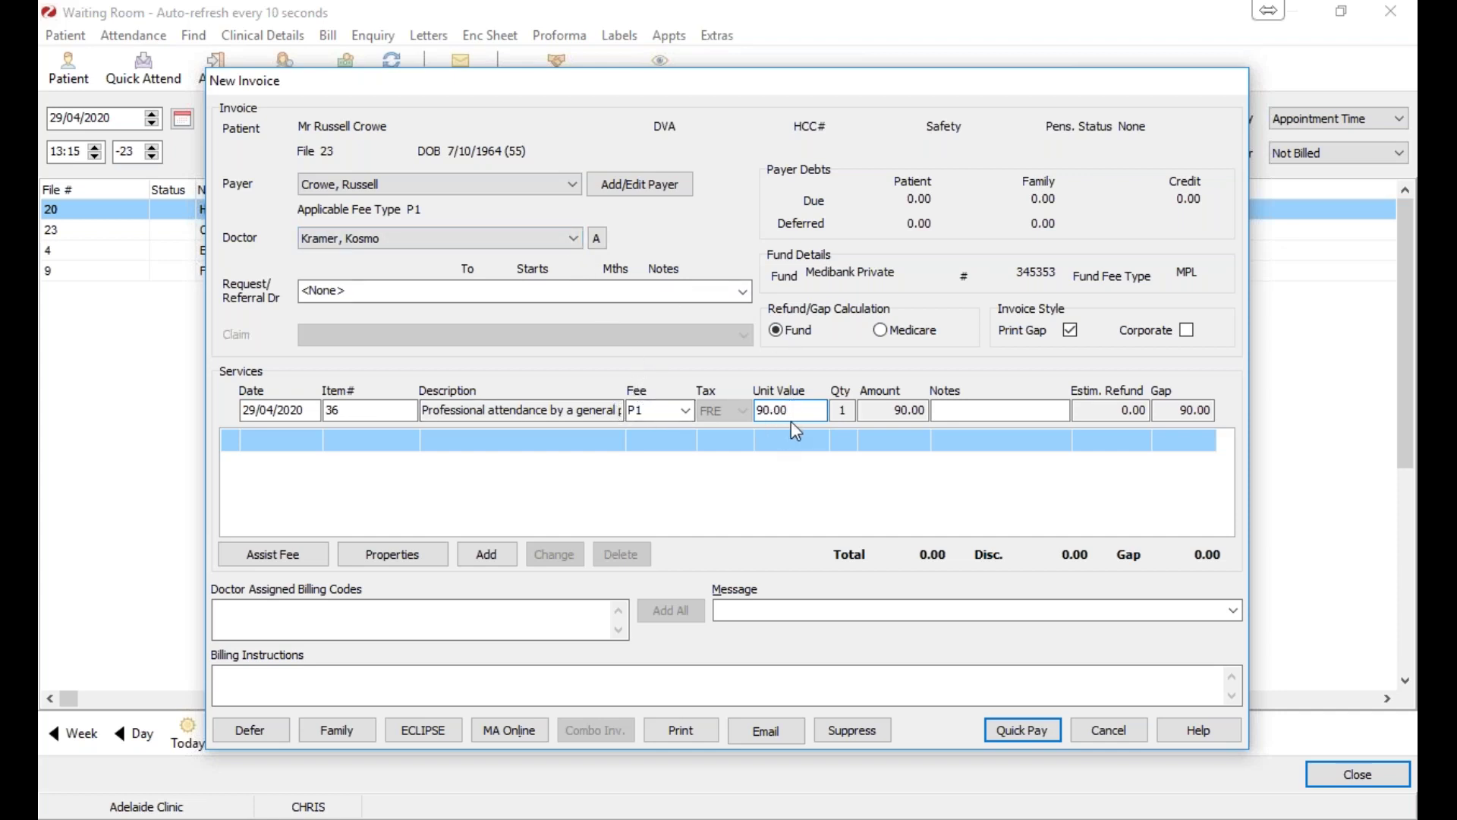
click(952, 414)
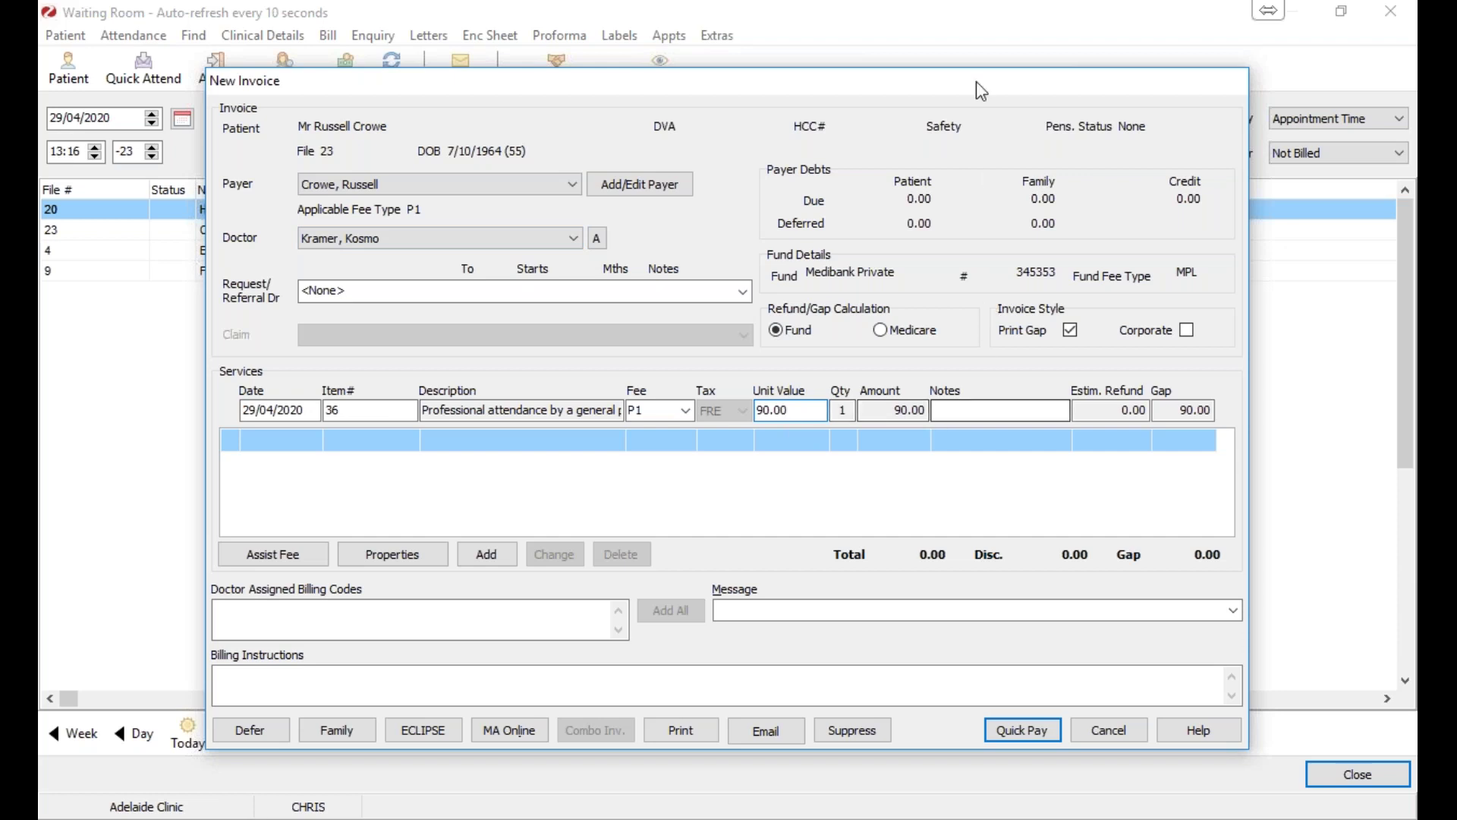
drag(973, 82, 864, 79)
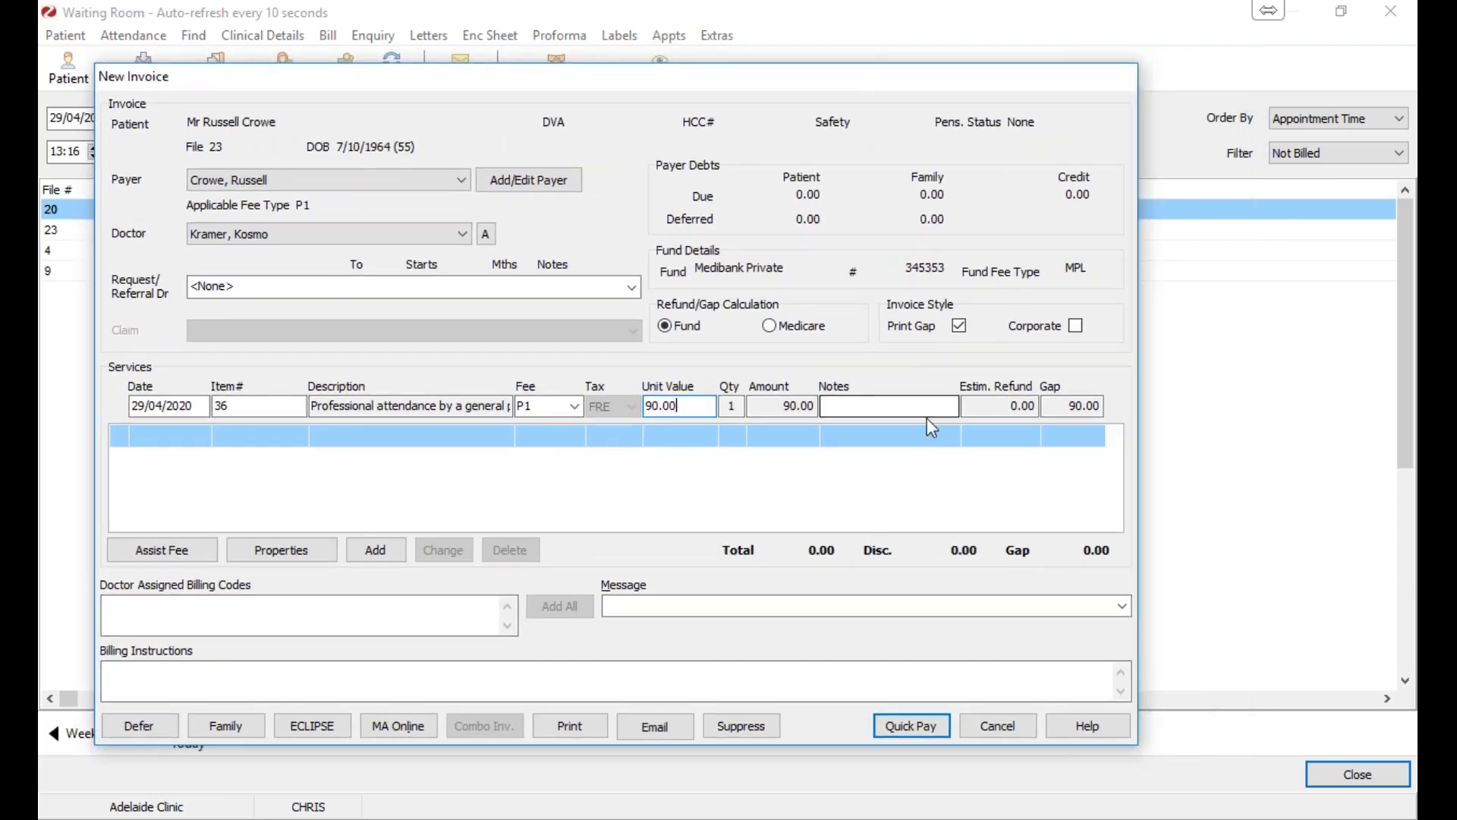
click(775, 326)
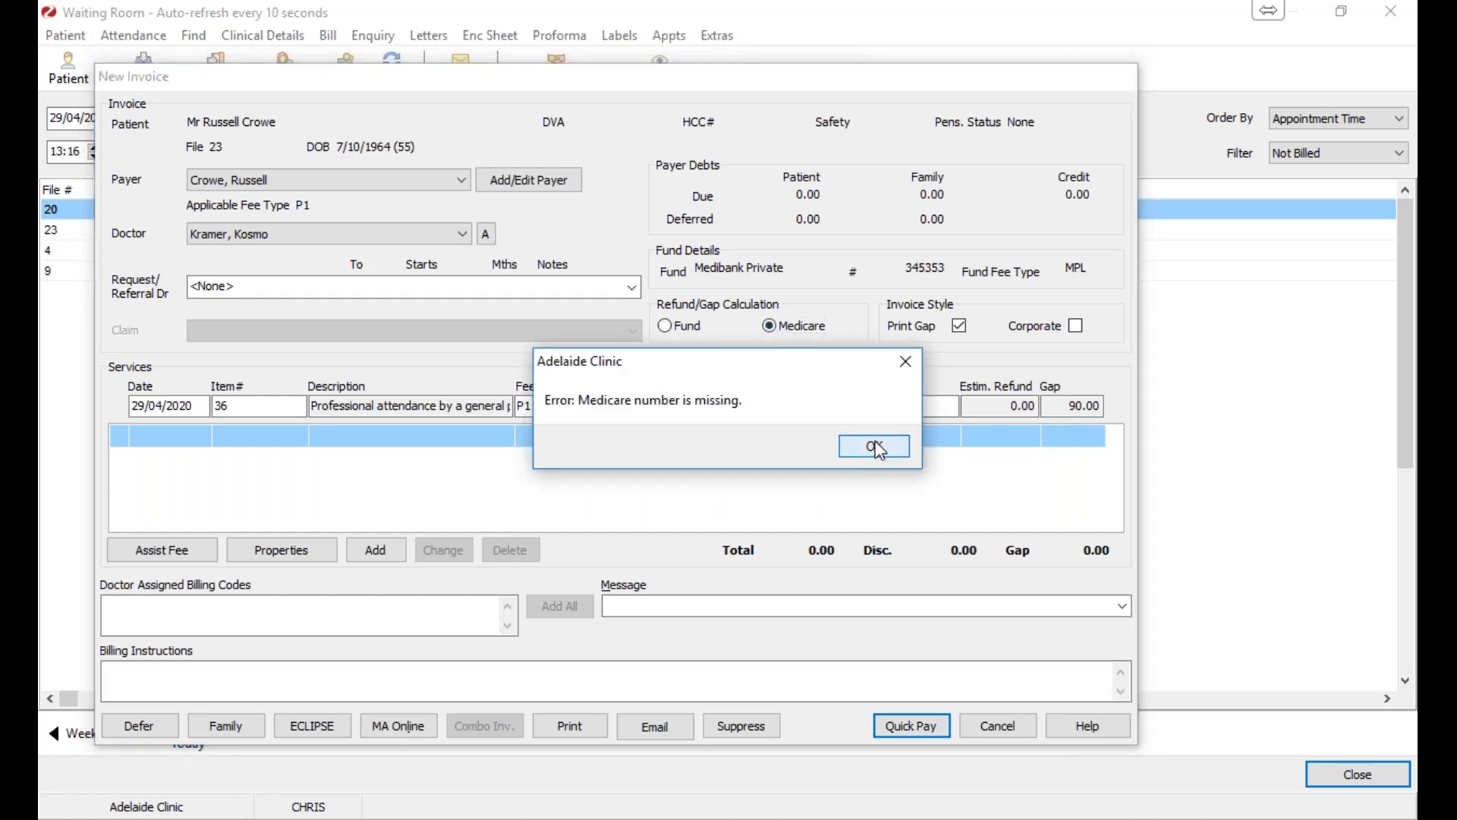
click(875, 447)
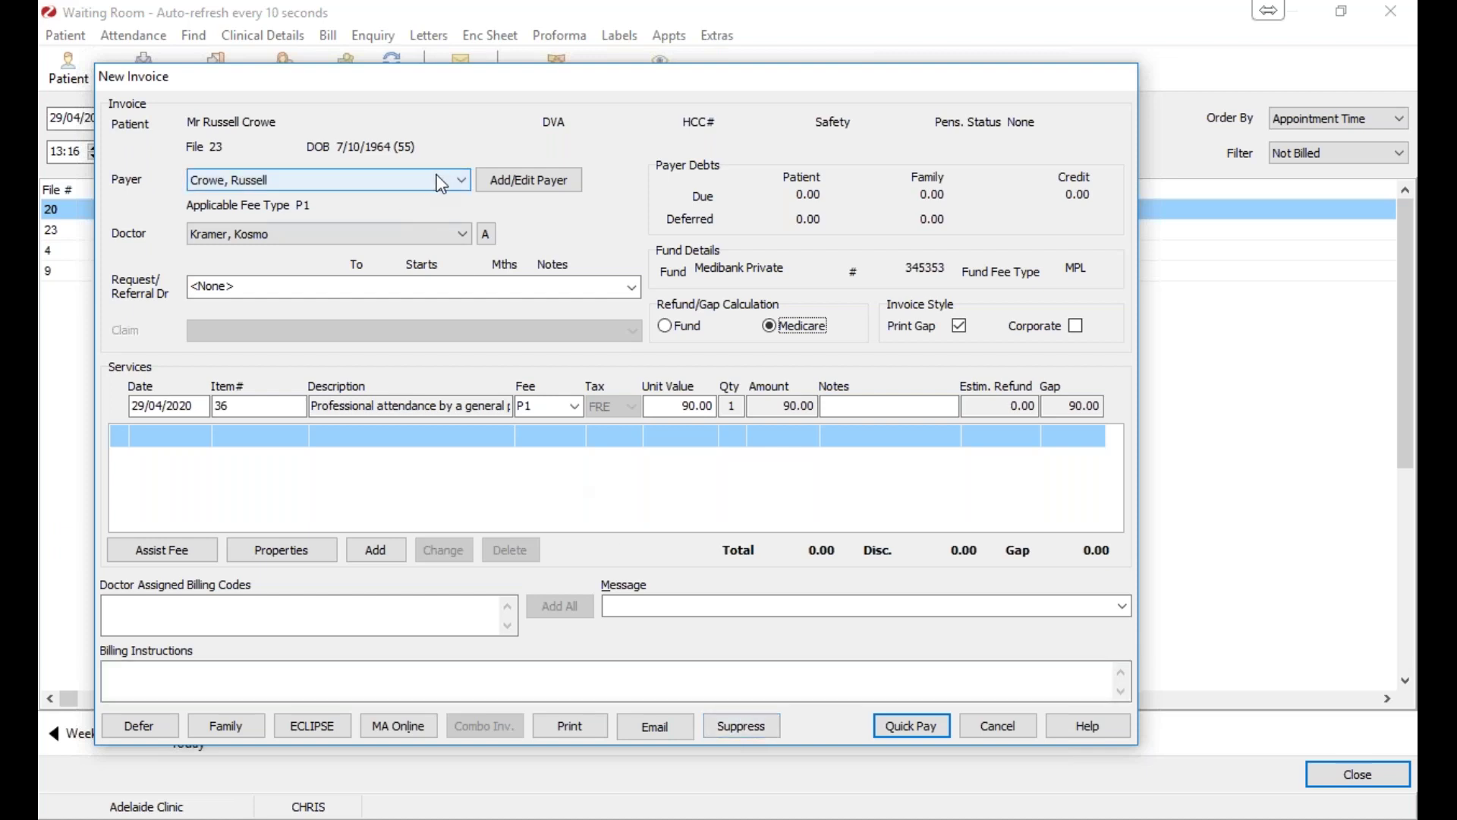
Open Quick Pay for the item 36 invoice, continuing past the provider number warning.
click(668, 404)
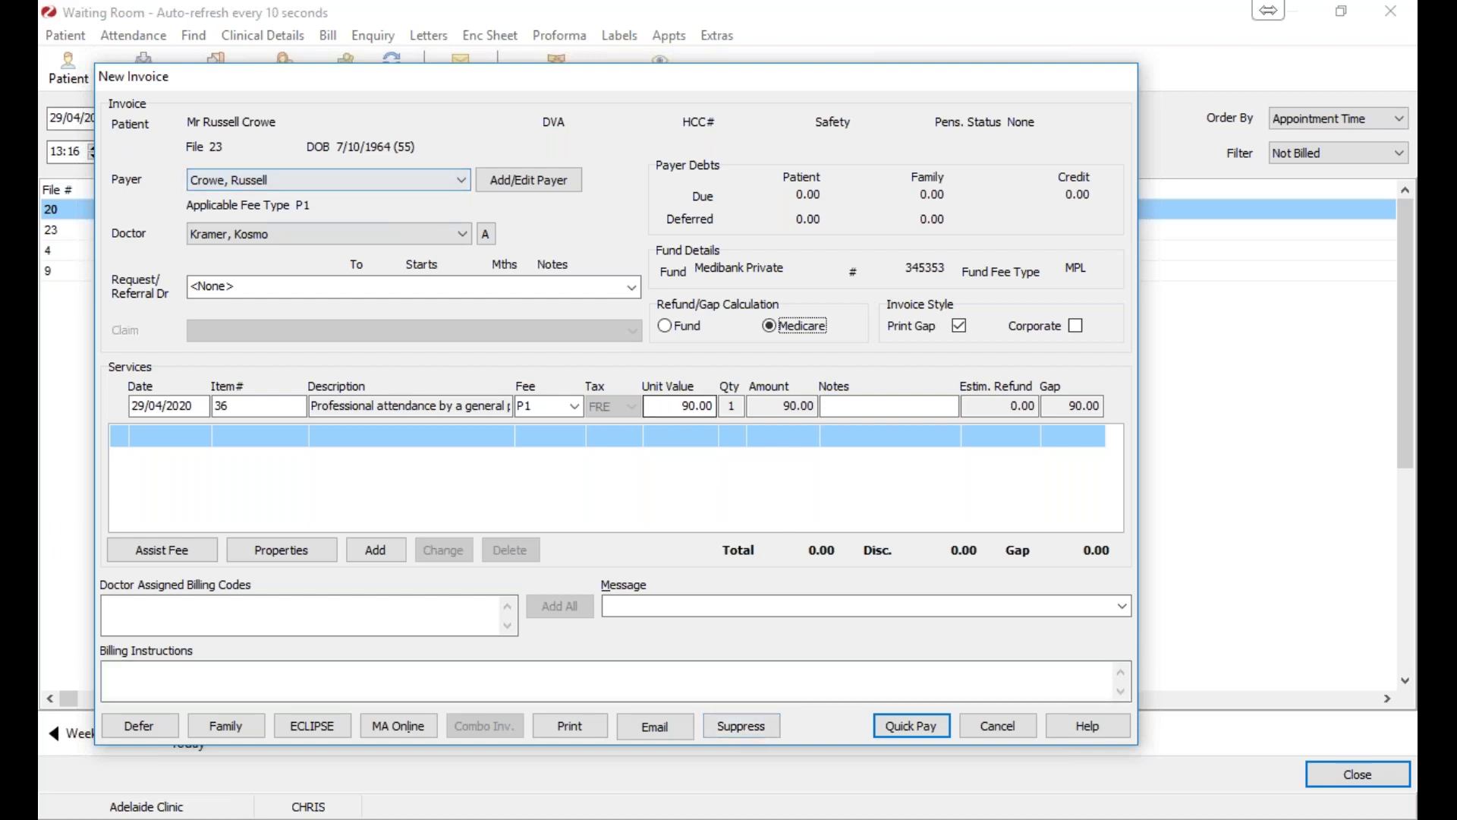
key(Return)
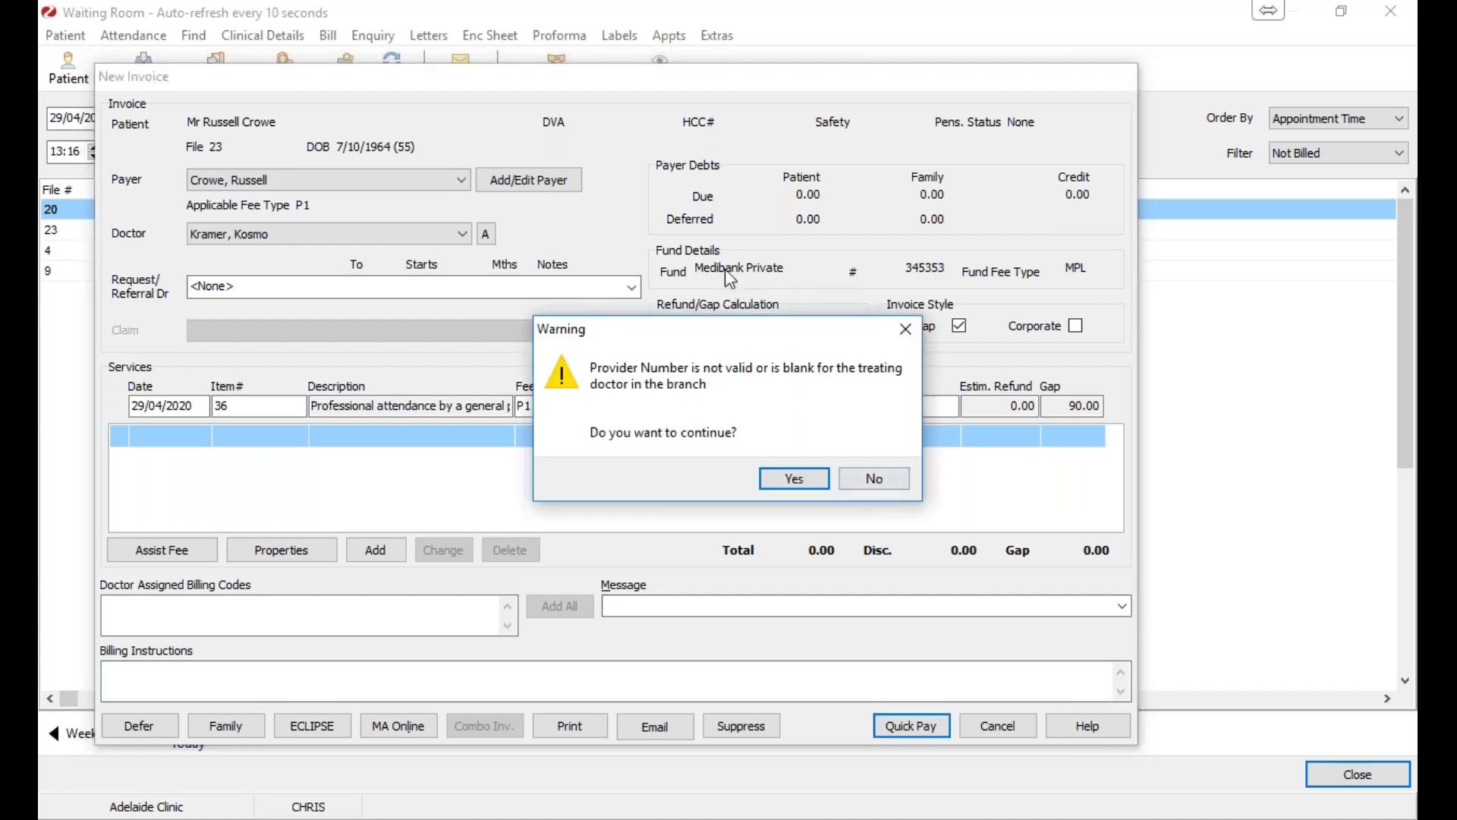
click(826, 480)
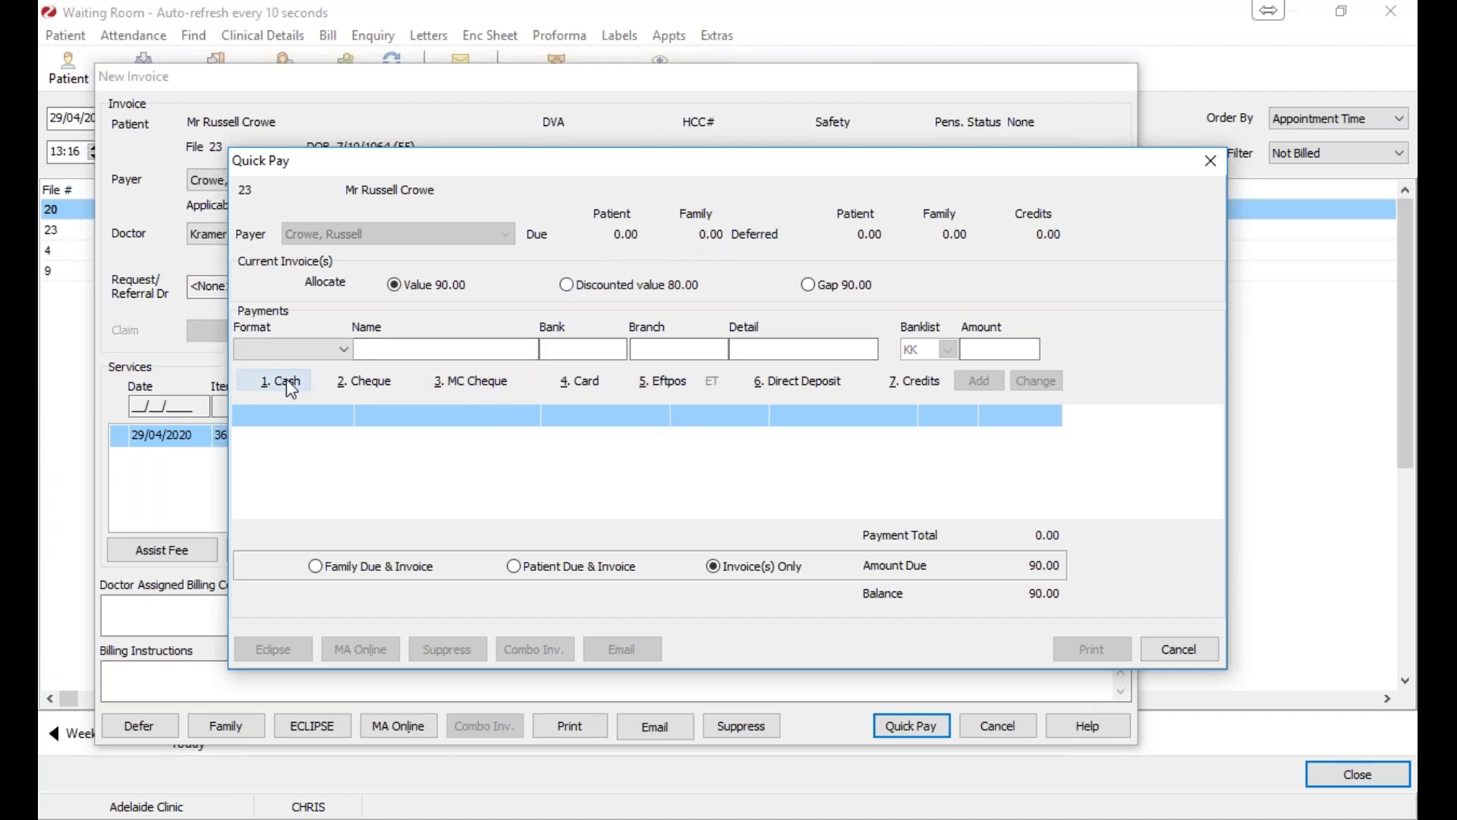
Add an Eftpos payment for the full 90.00 and finalise the invoice and receipt with printing suppressed.
click(666, 389)
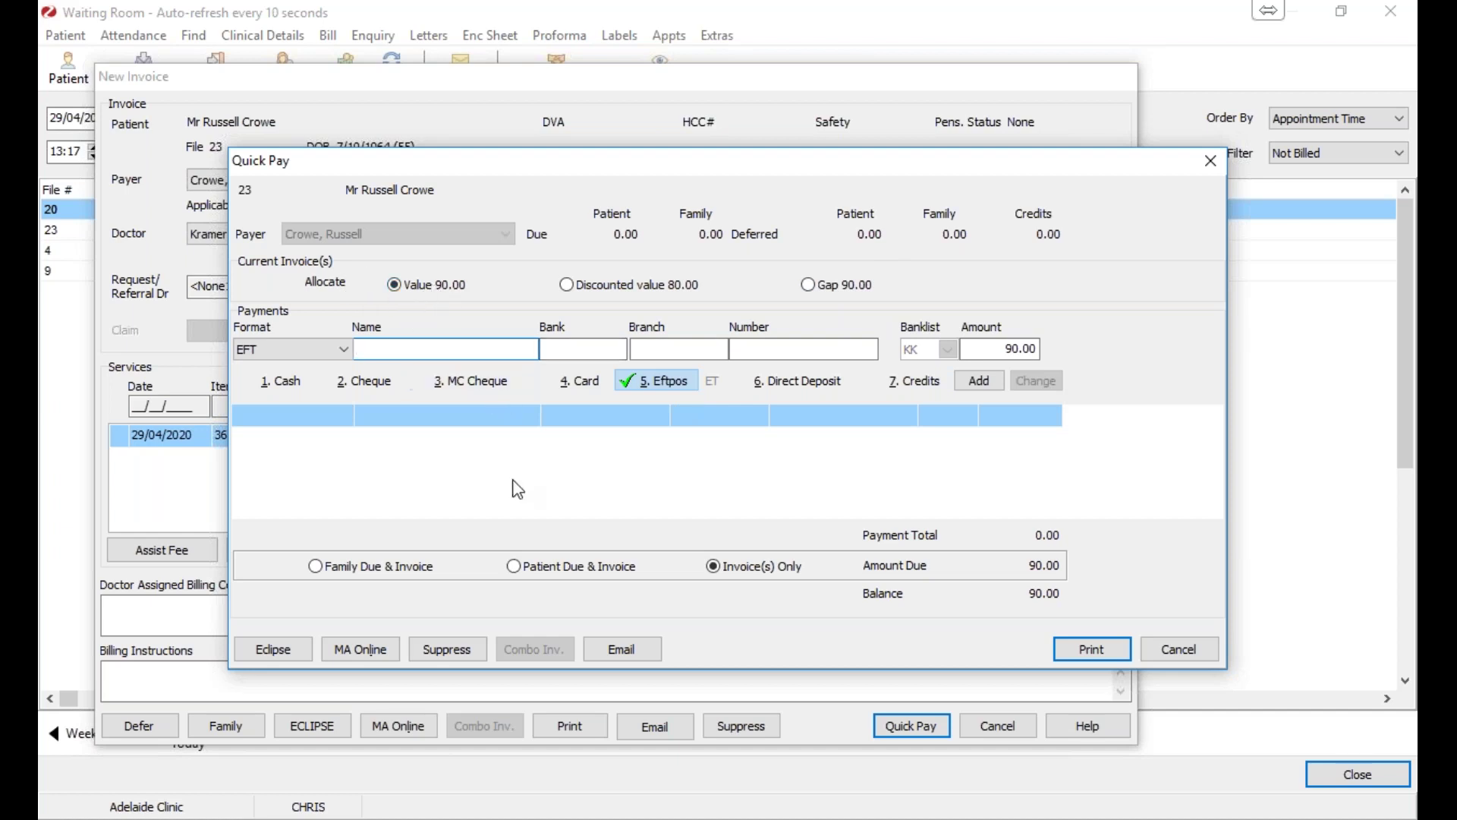
click(979, 381)
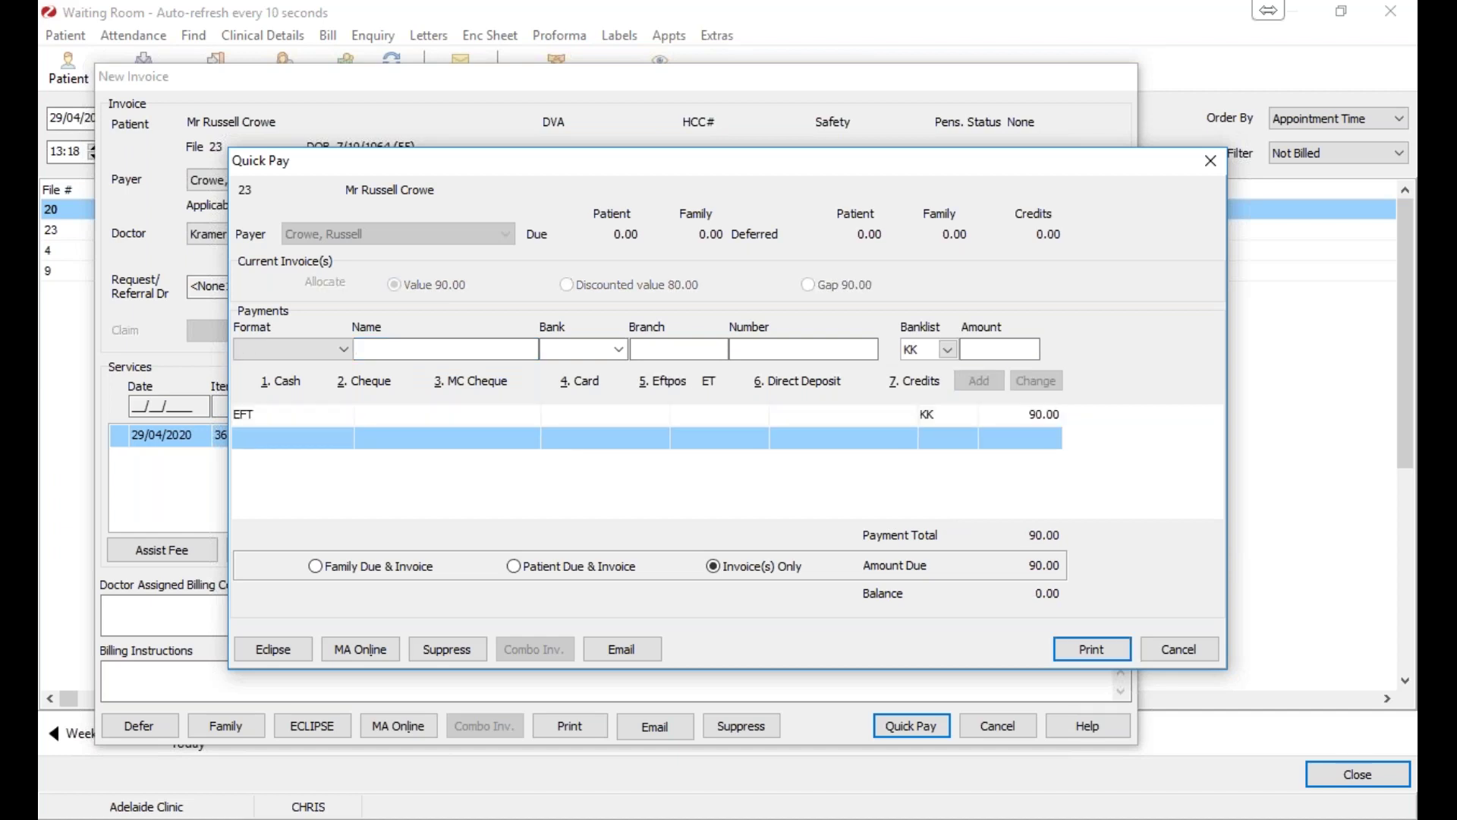
drag(821, 165, 686, 111)
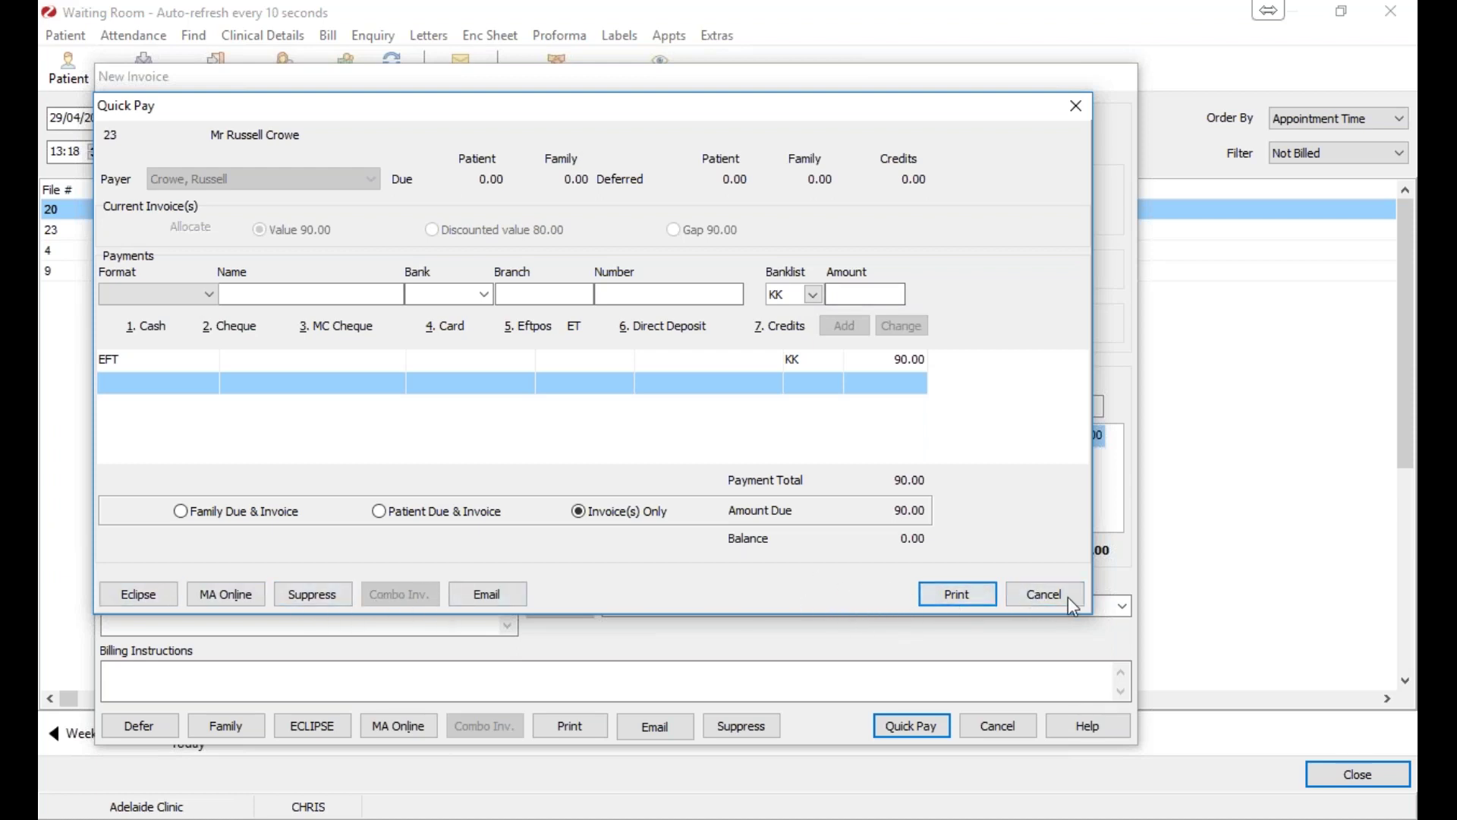
click(312, 594)
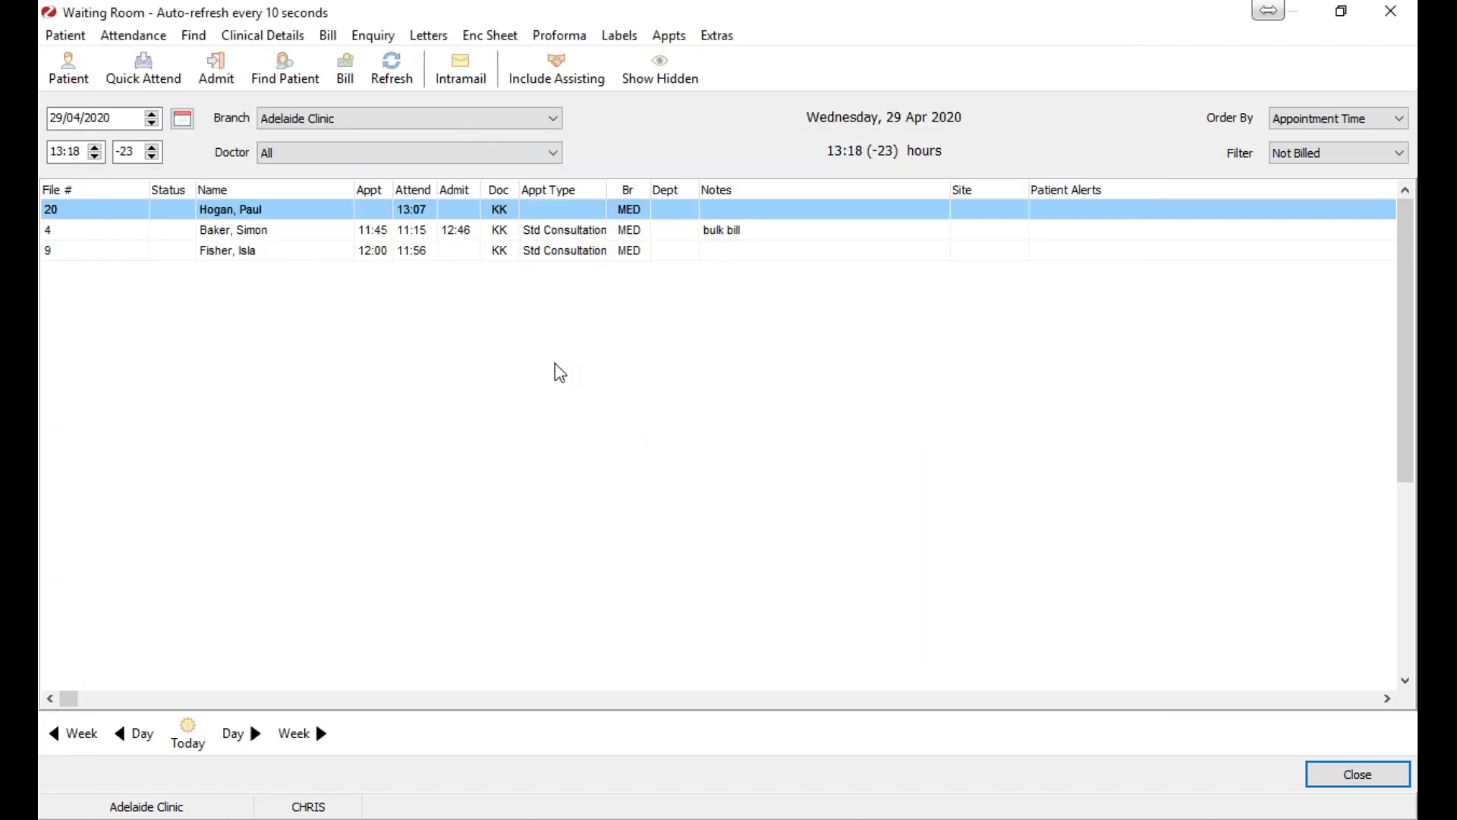
Open a new invoice for the waiting room patient who attended at 13:07.
double_click(255, 218)
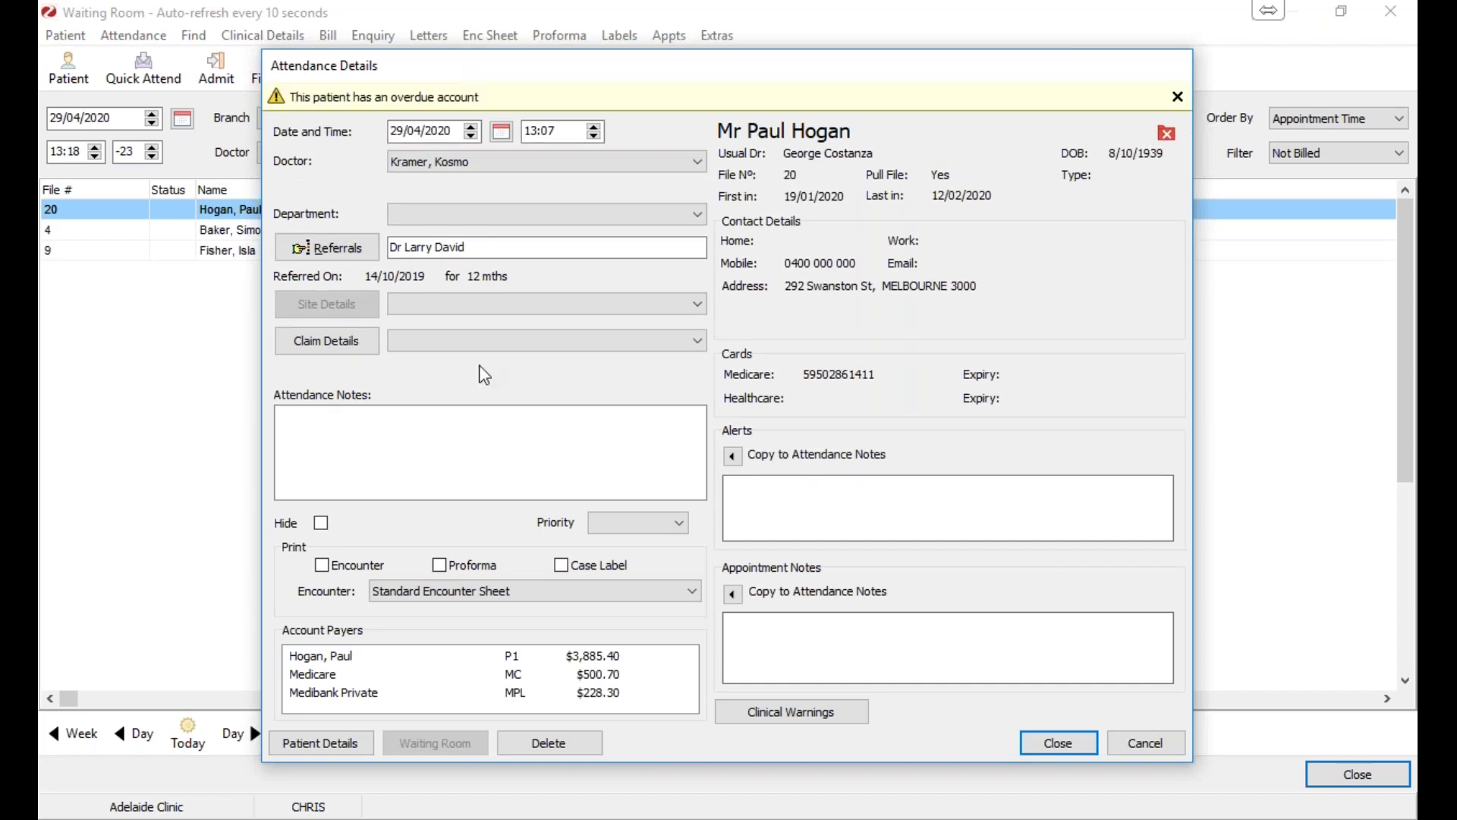
key(Escape)
right_click(265, 211)
click(343, 348)
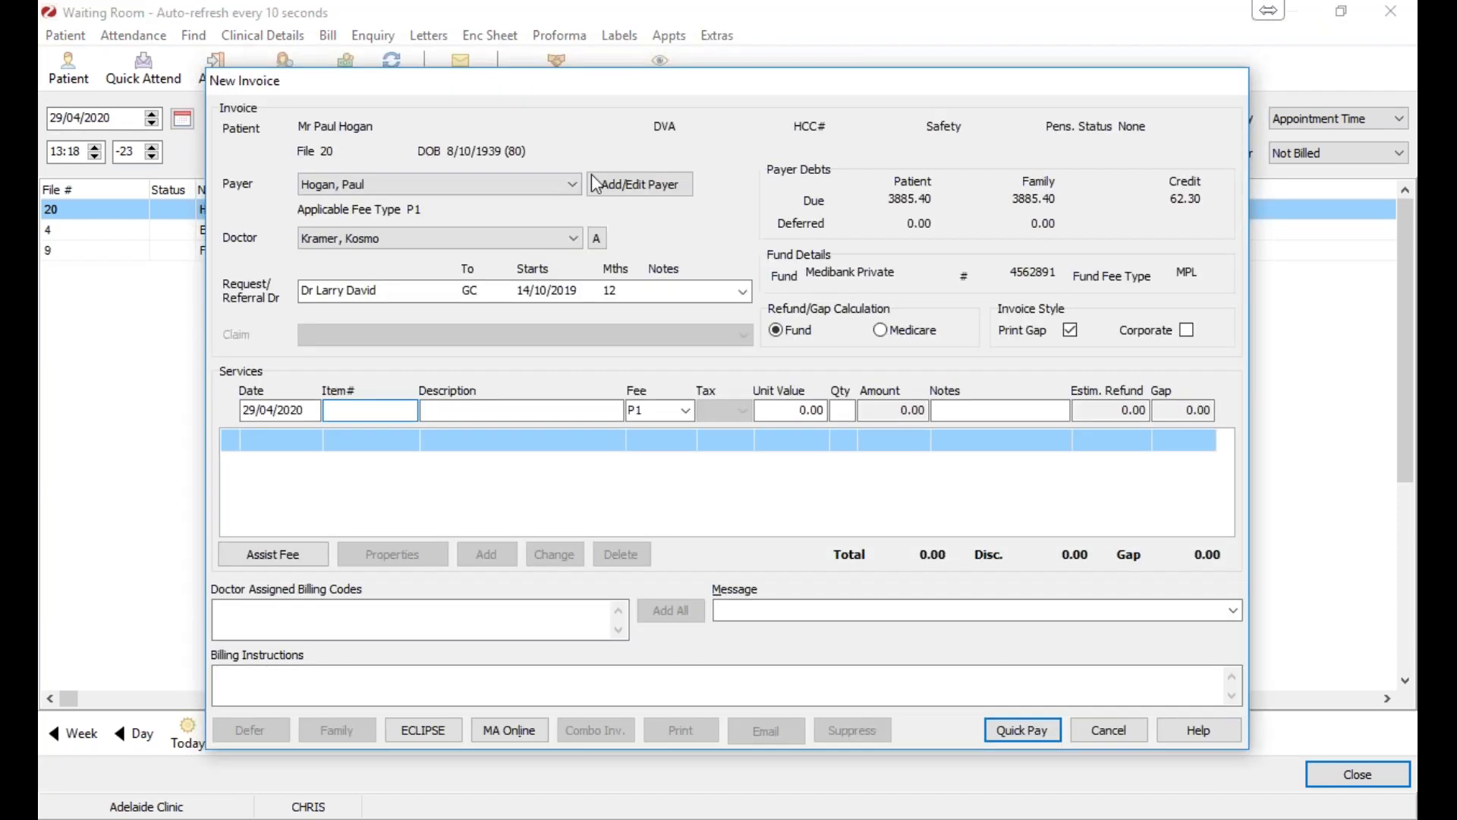
Enter item 23 as the service and base its refund and gap calculation on Medicare.
text(23)
key(Tab)
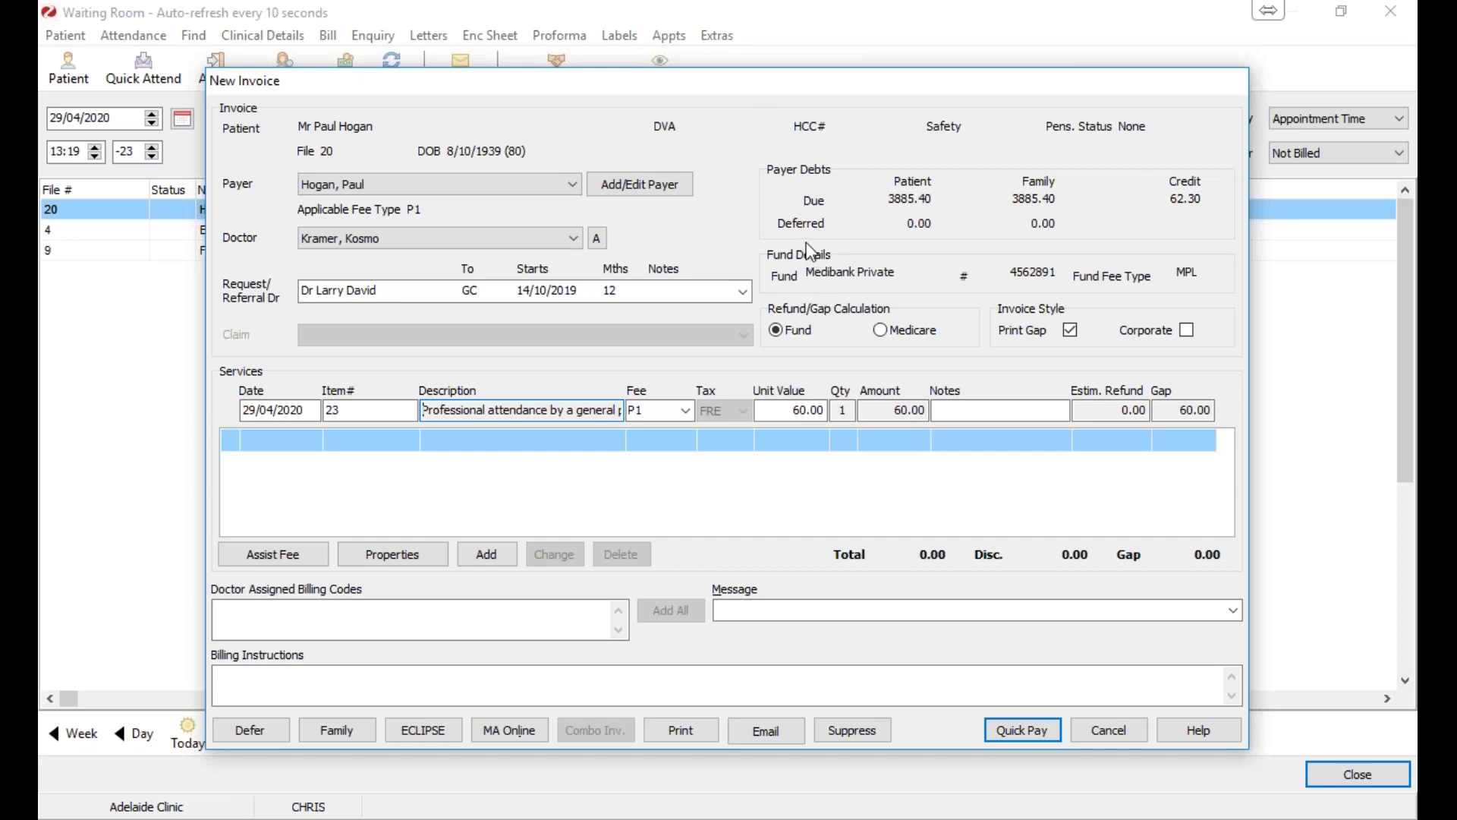
click(904, 331)
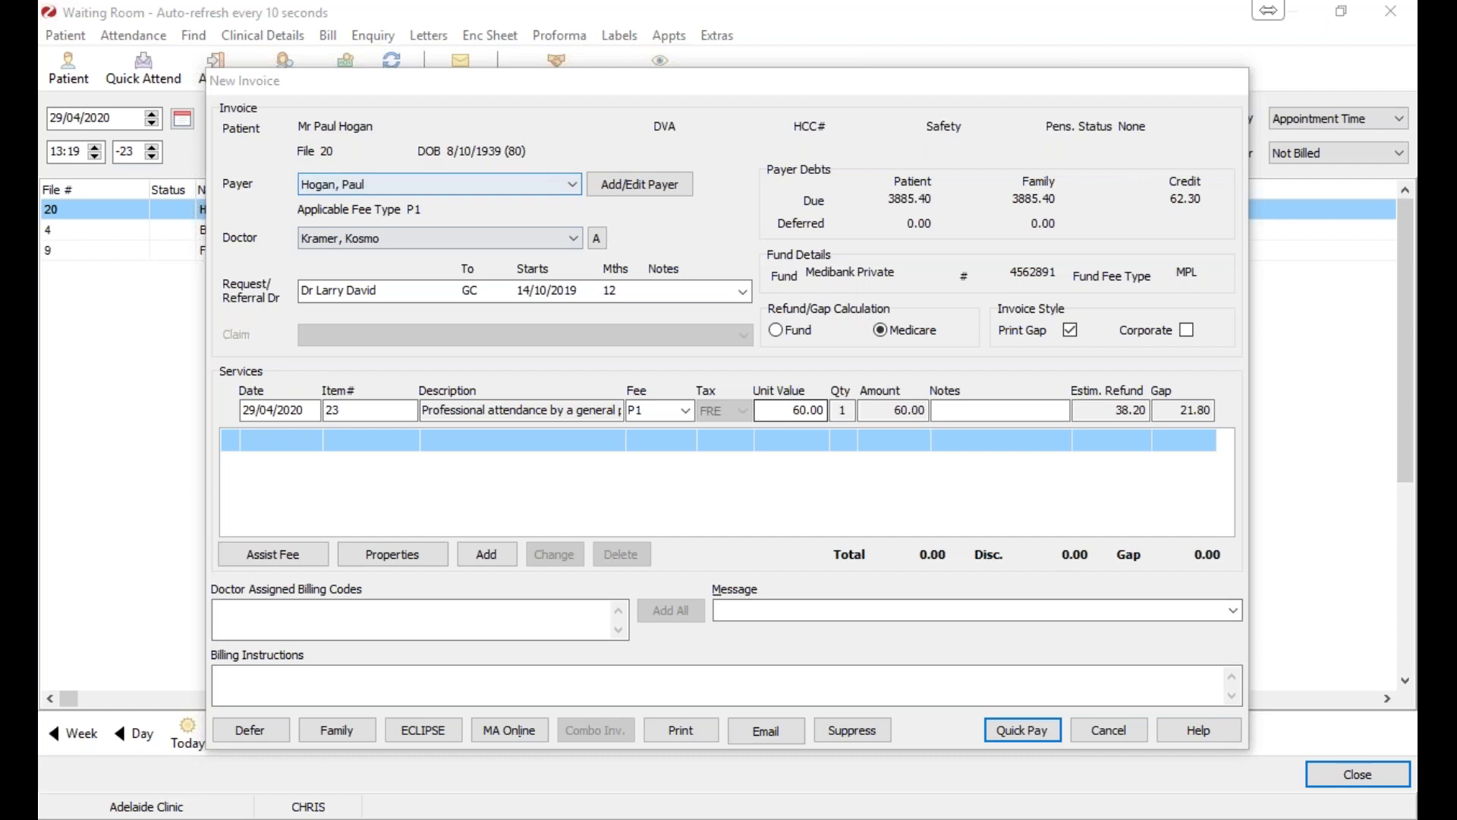
Try paying only the 21.80 gap by Eftpos through Quick Pay, and discard both the payment and the invoice.
click(1014, 733)
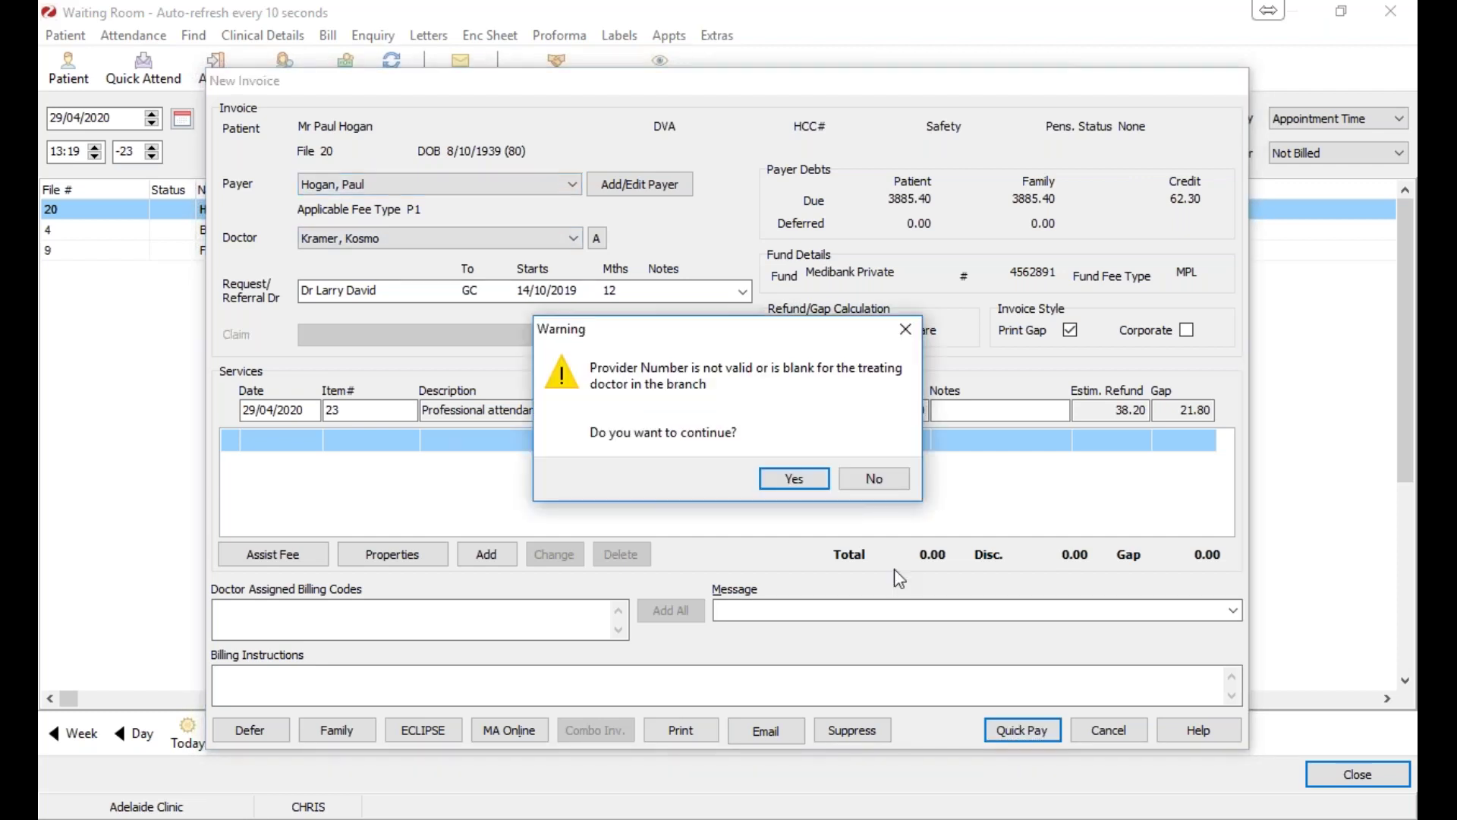
key(Return)
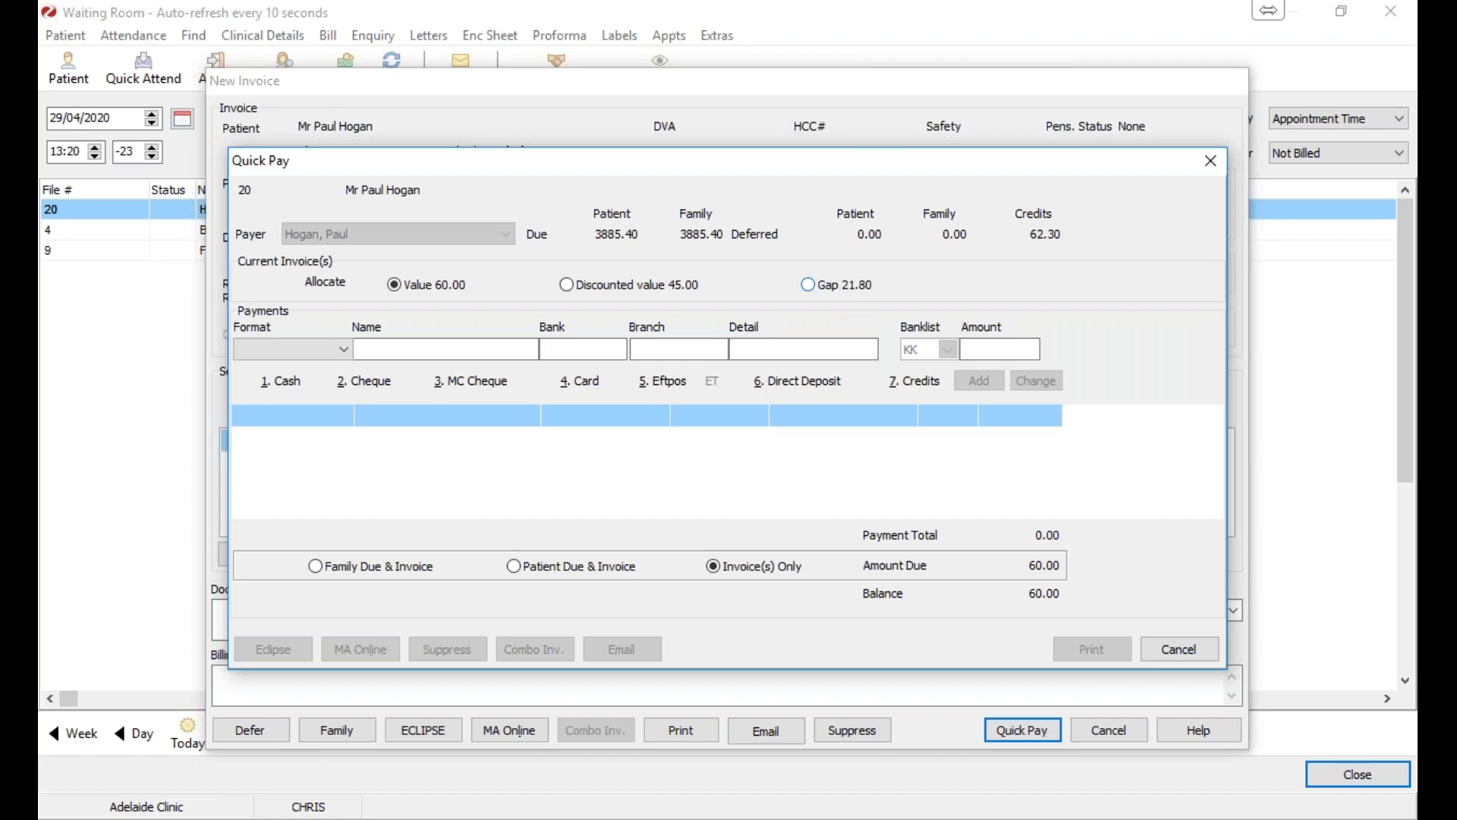
click(808, 284)
click(671, 393)
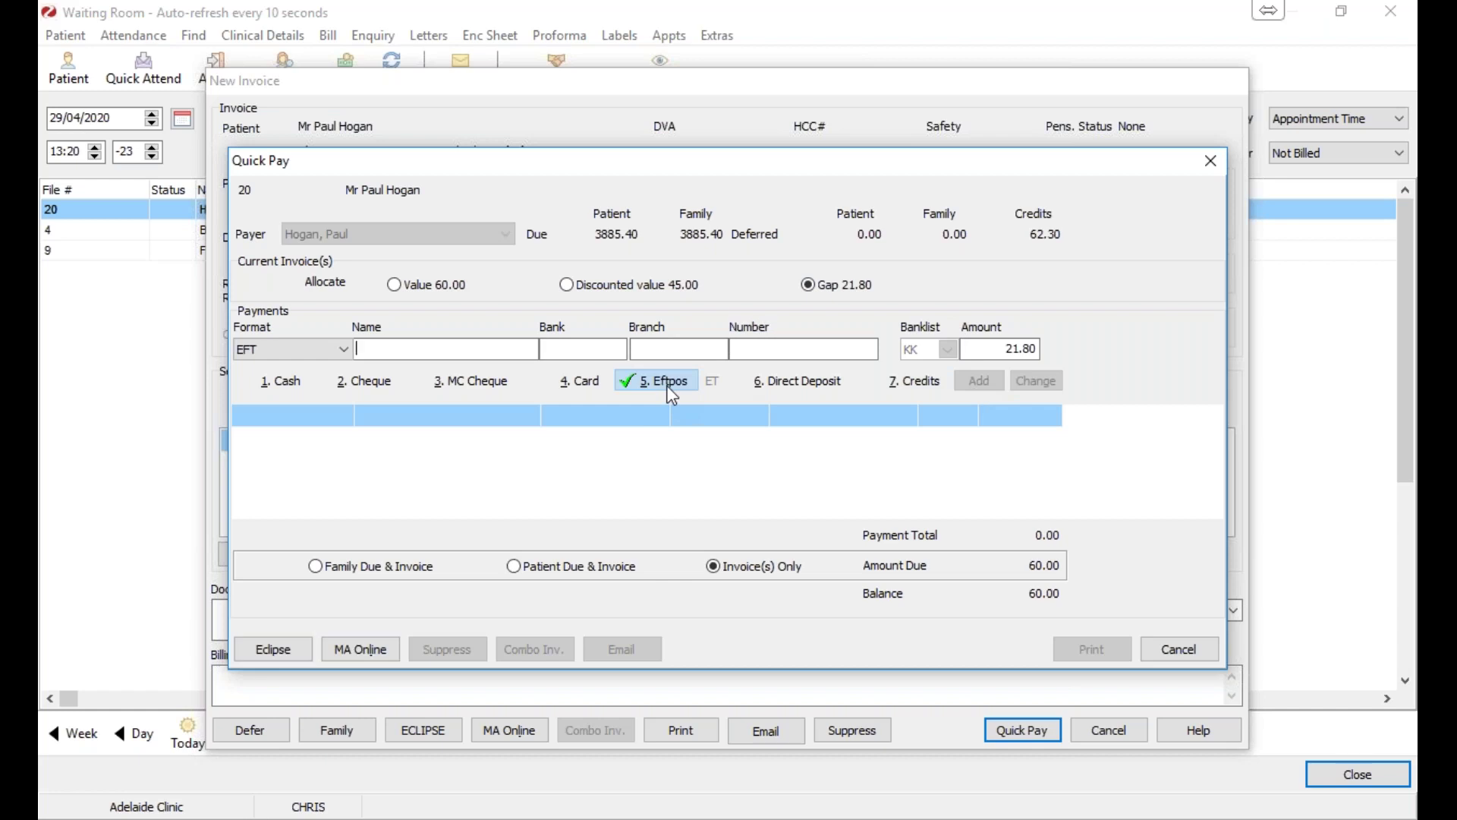
click(978, 381)
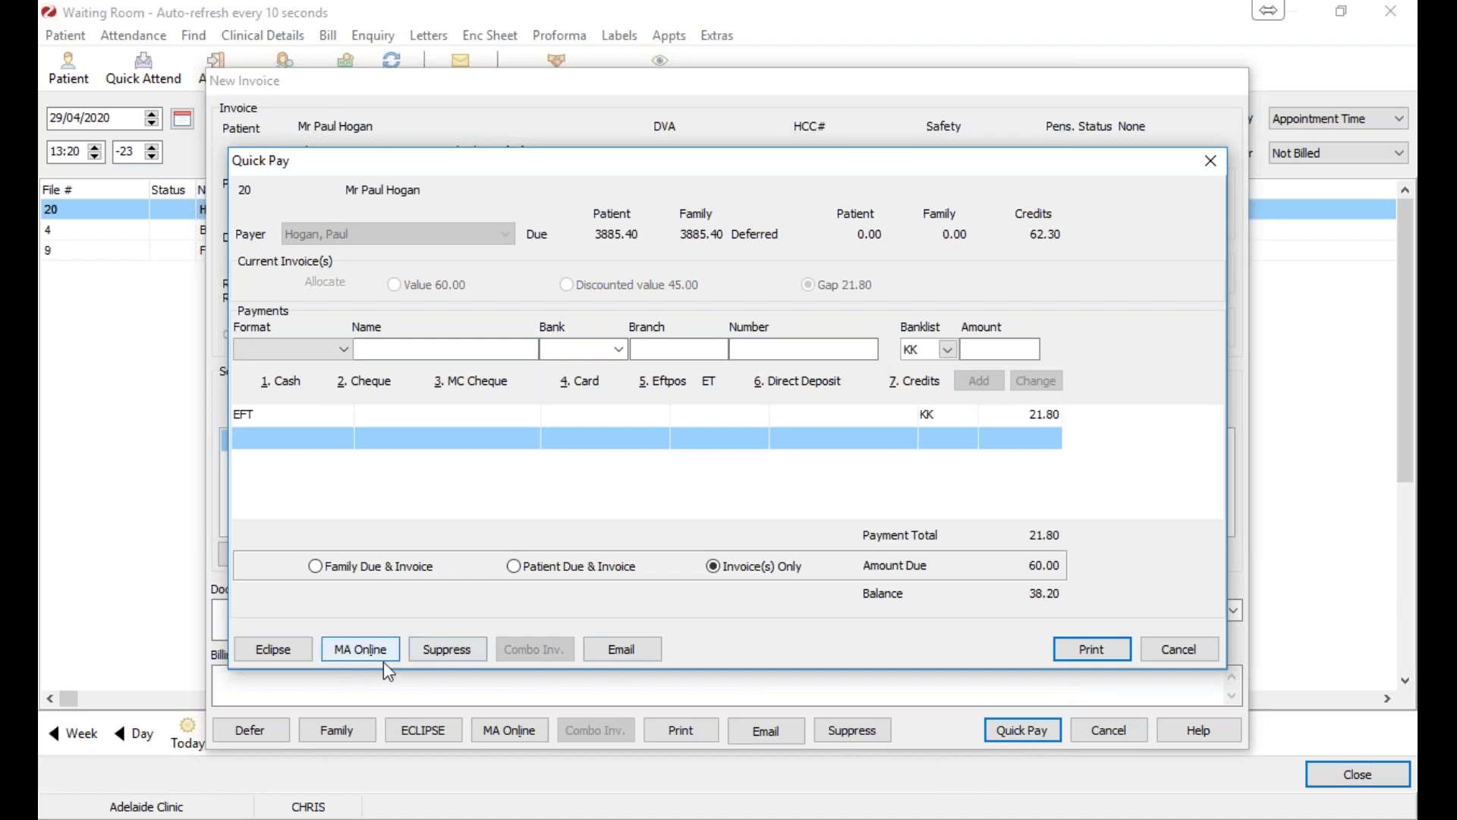
click(1190, 653)
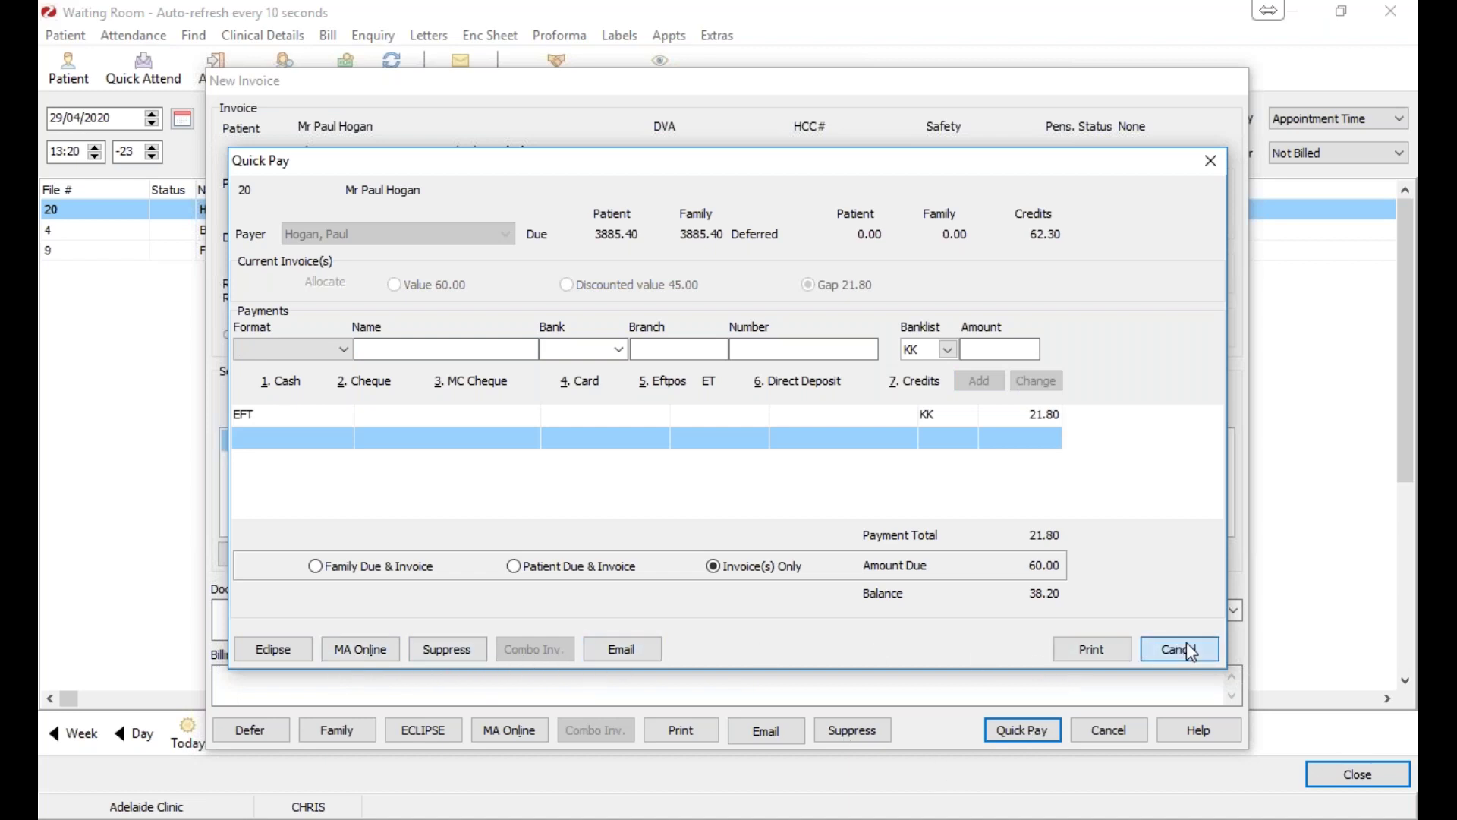
click(1109, 730)
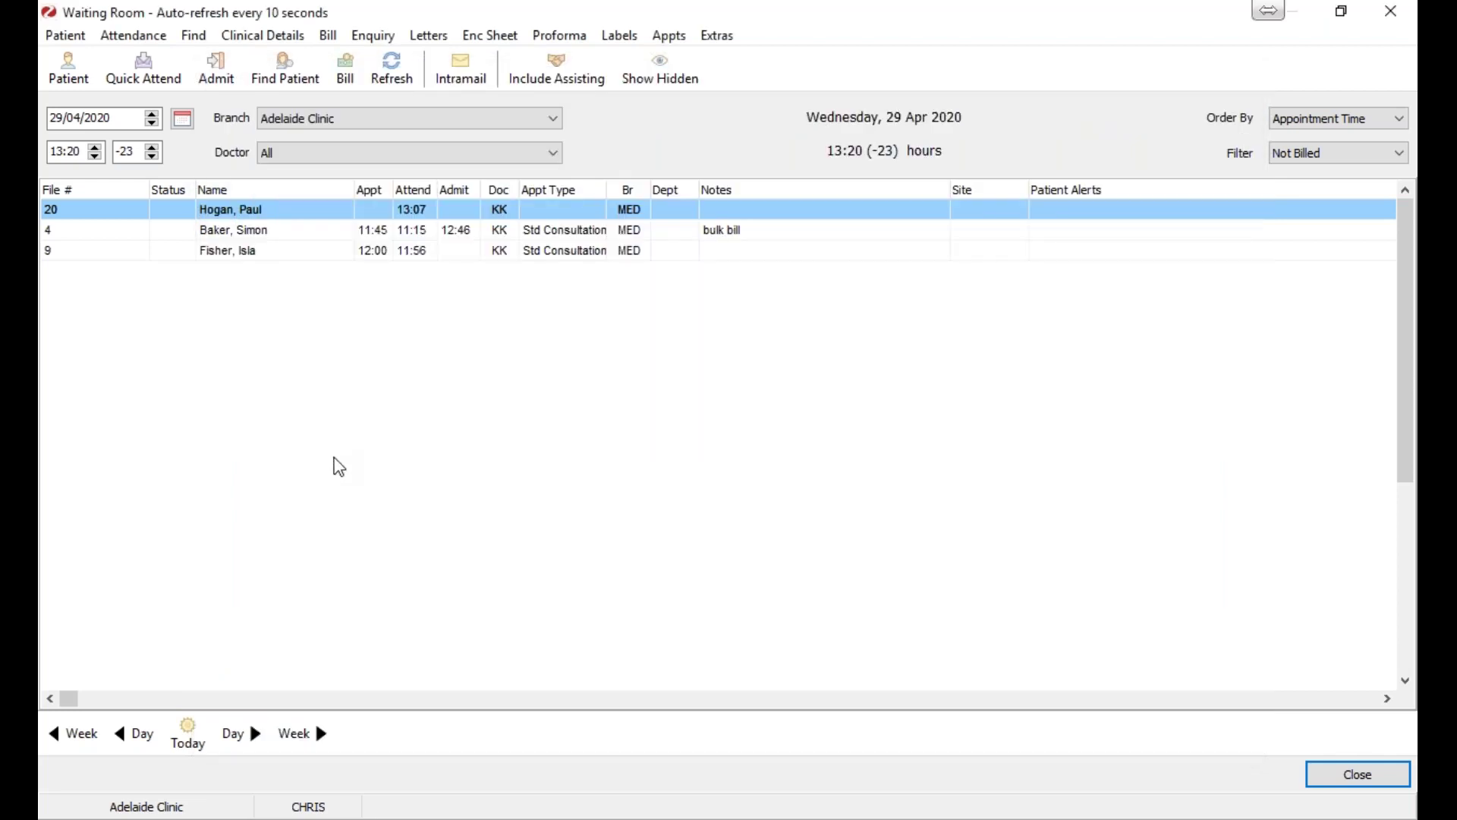
Open the patient record of the waiting room patient with the 12:00 appointment.
right_click(251, 258)
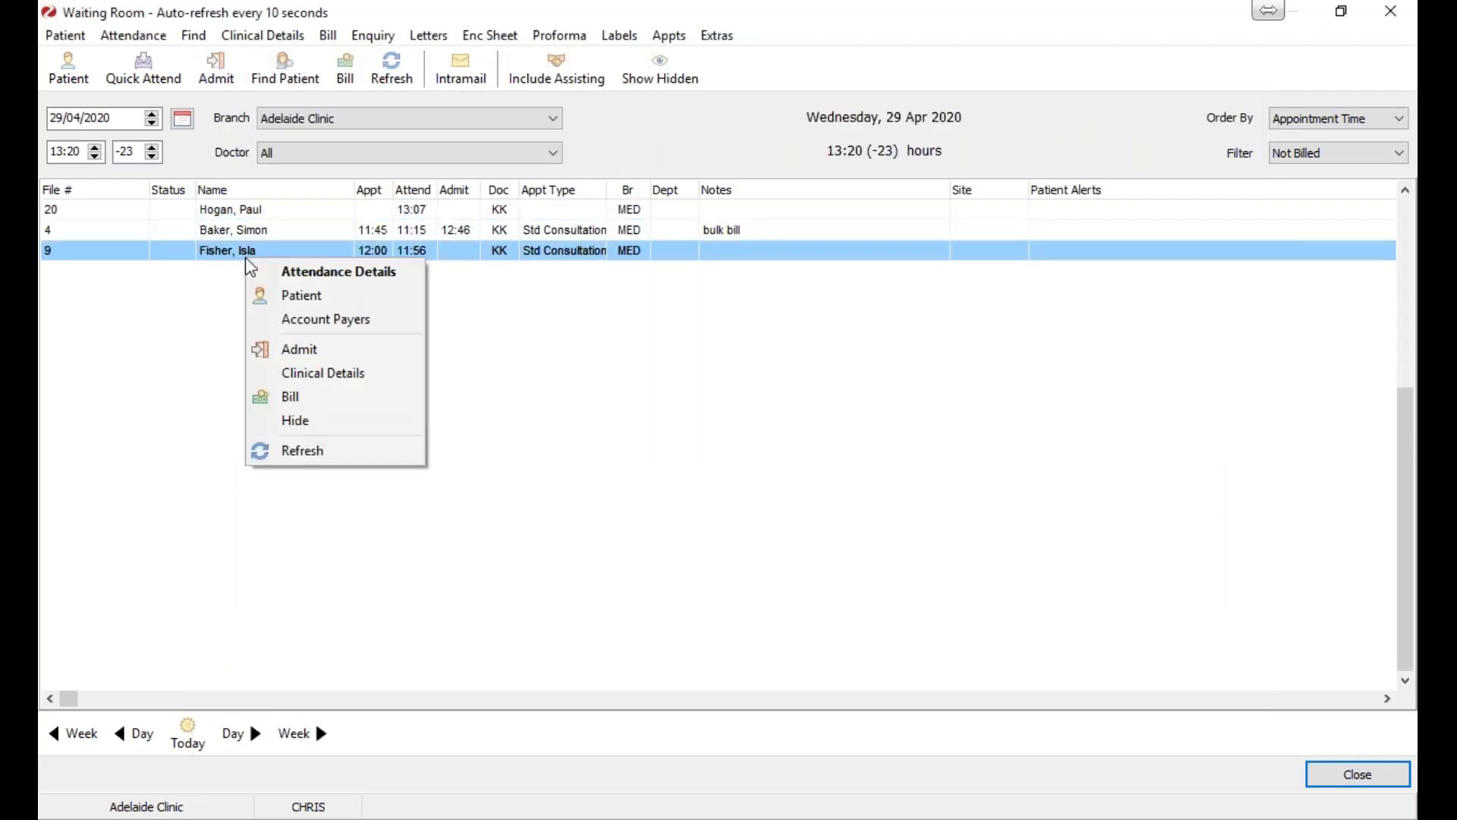
click(336, 302)
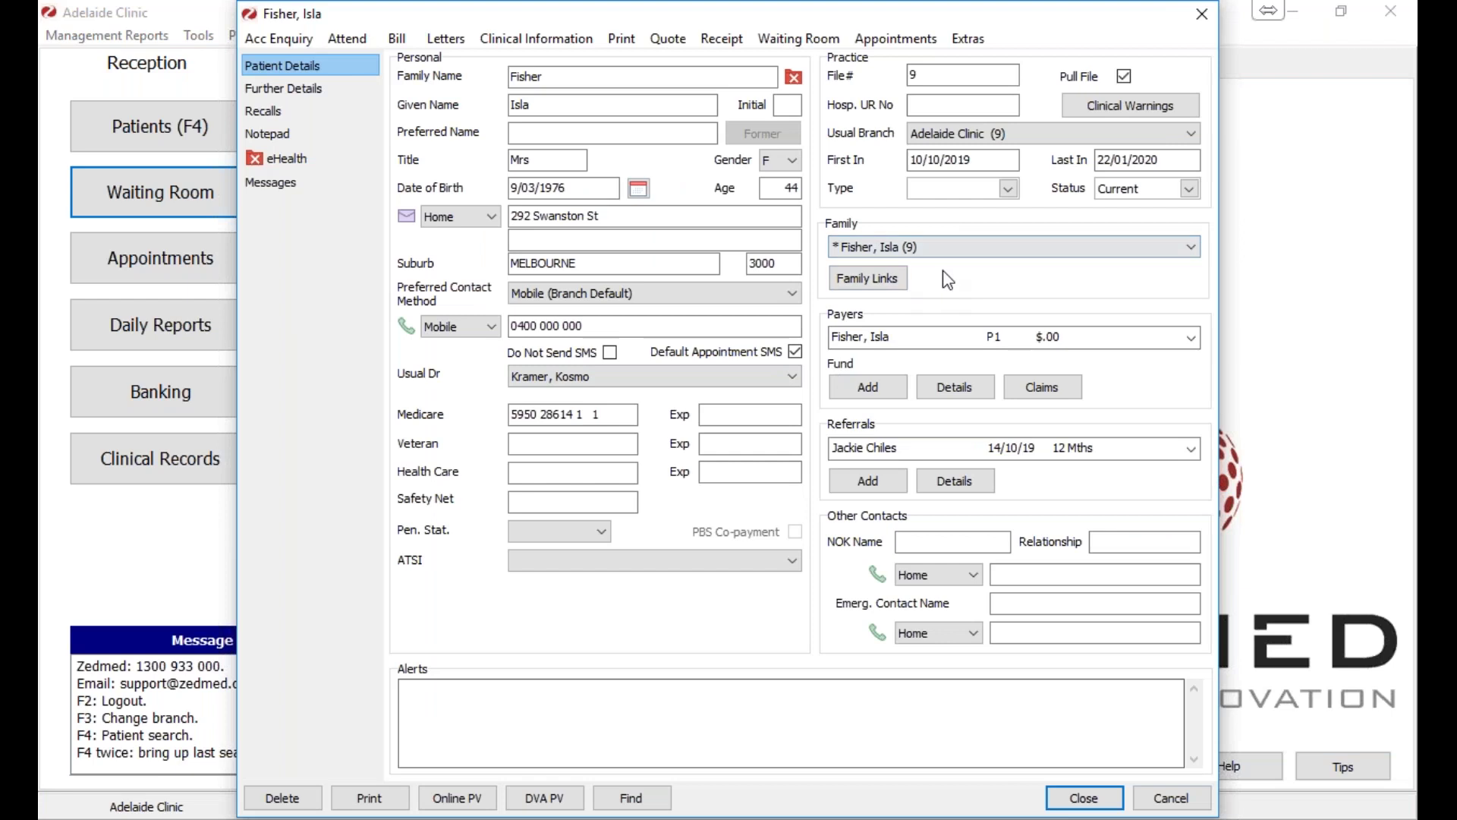
List the patient's linked family members and open the family links details.
click(941, 245)
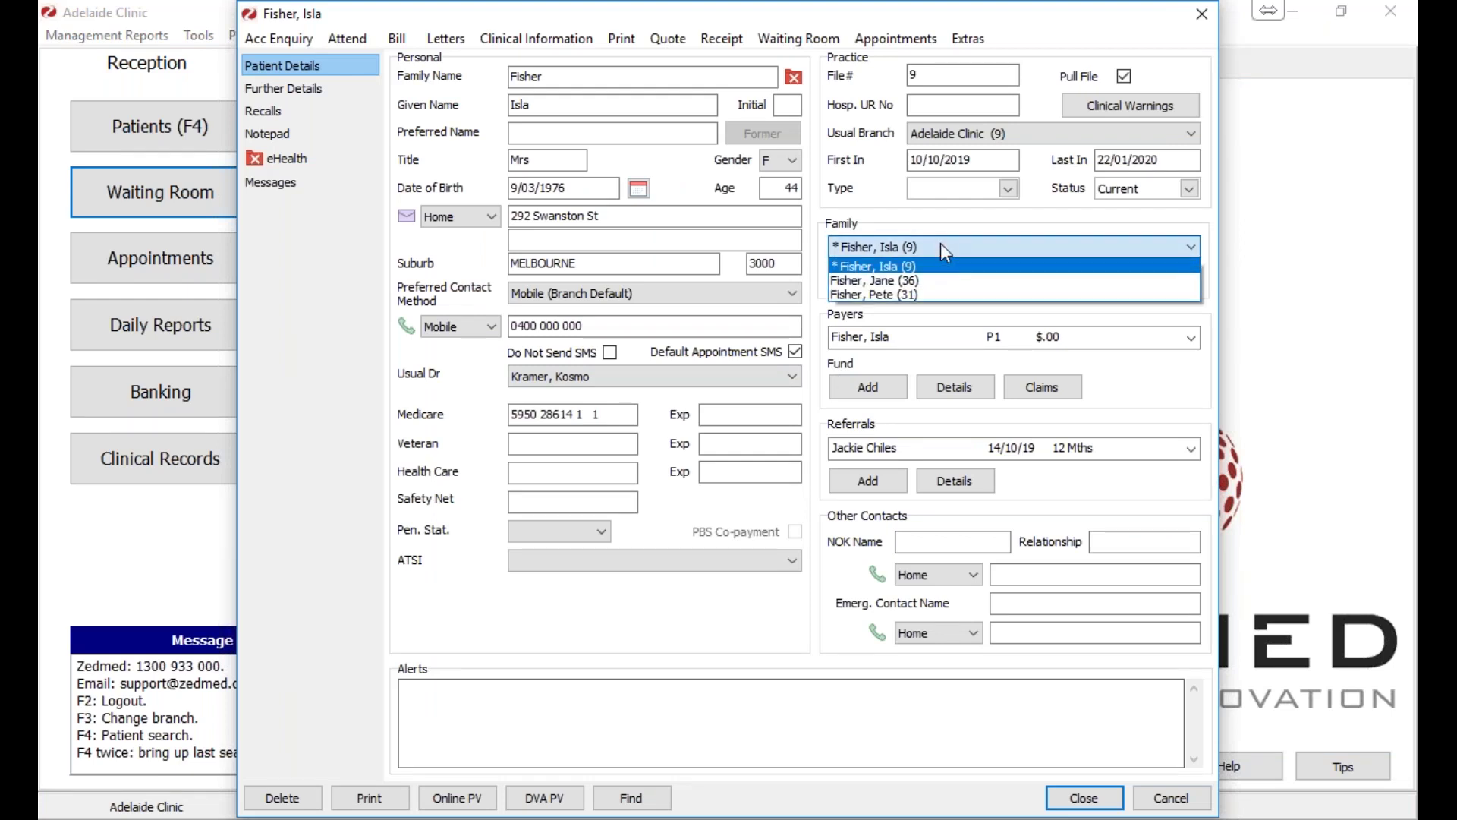
click(941, 243)
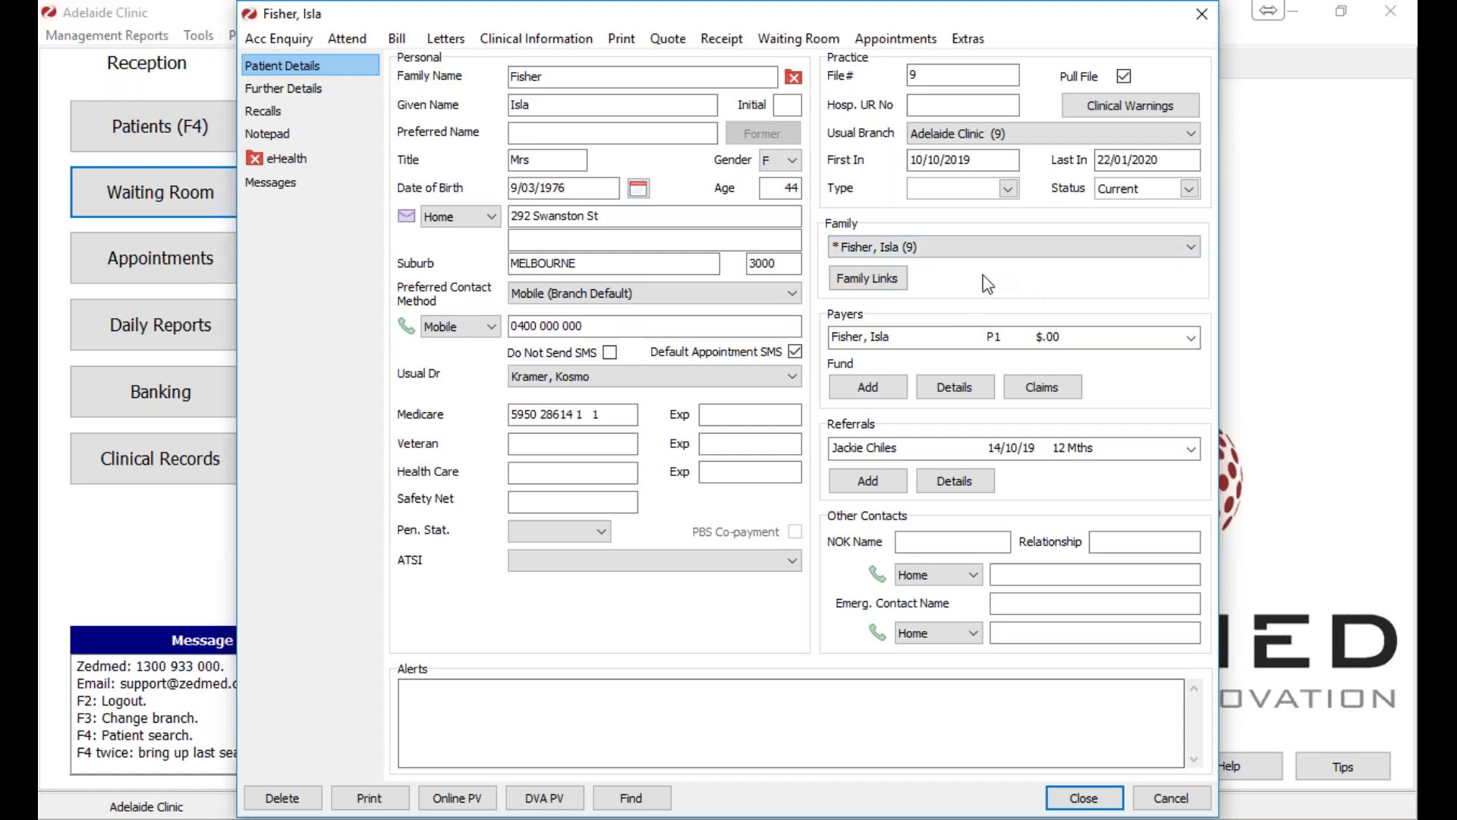
click(894, 280)
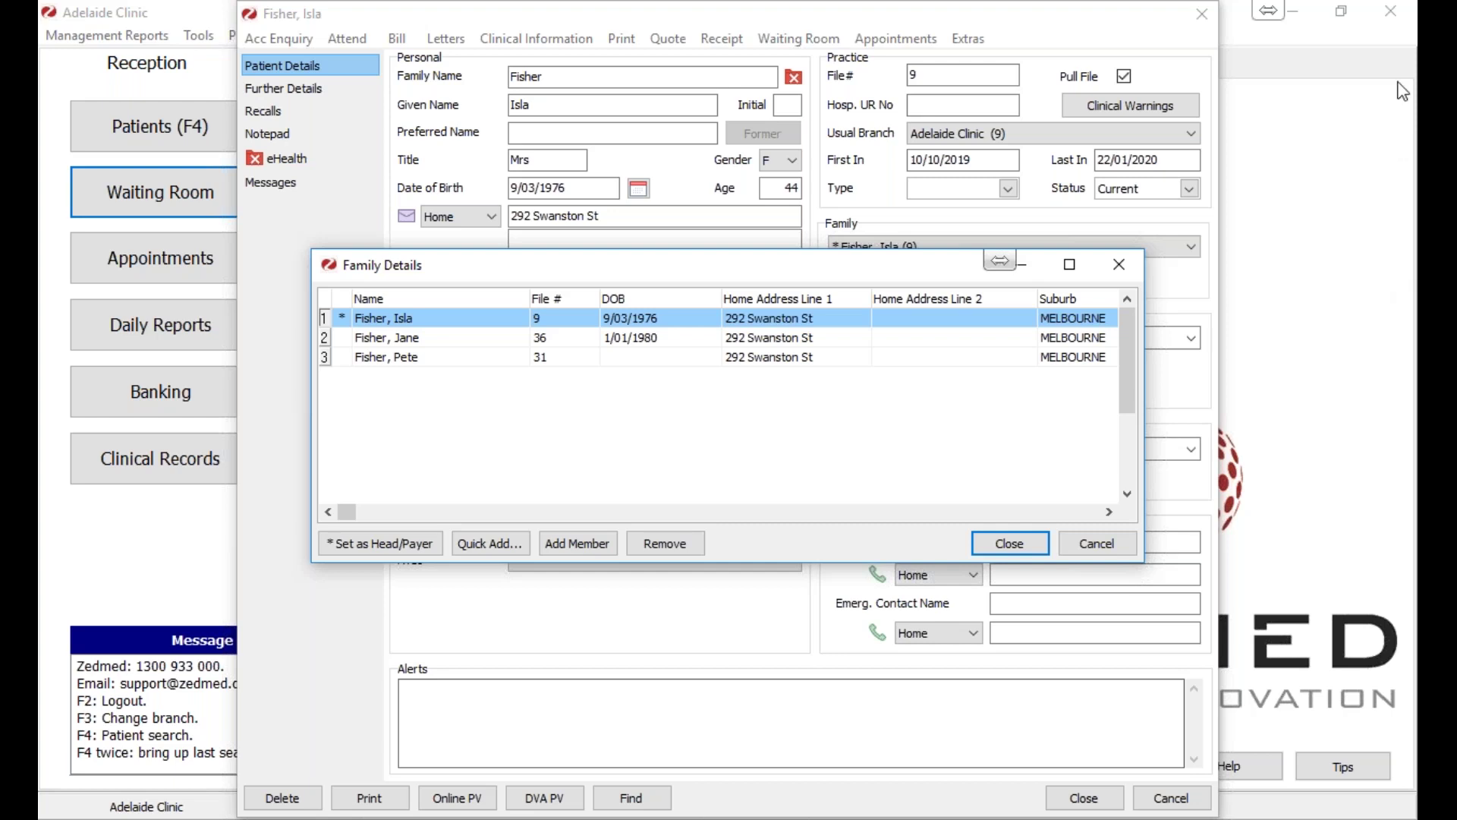
click(1149, 470)
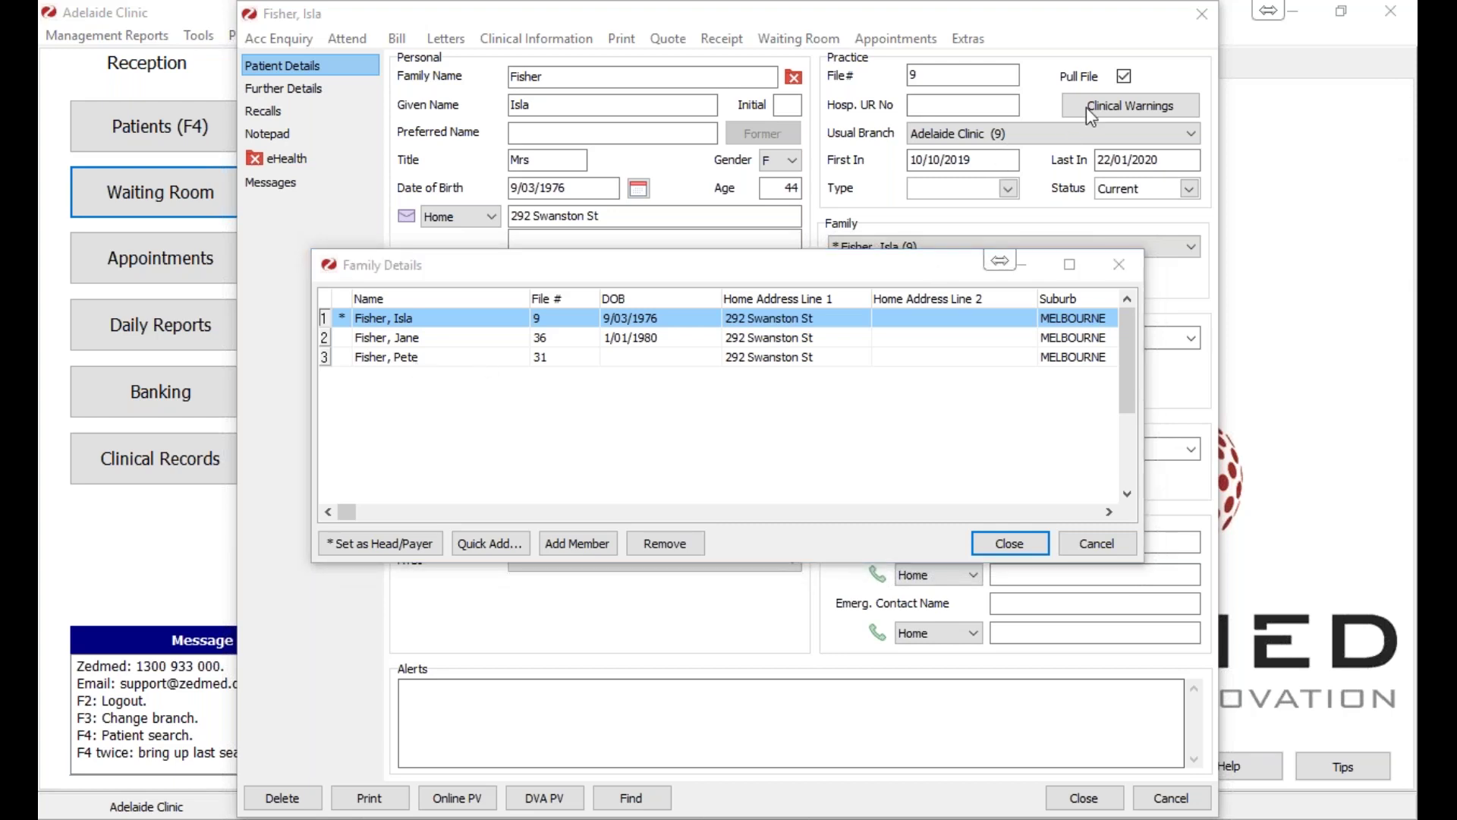
Start adding a new patient record as a family member, and cancel both the blank record and the patient search.
click(575, 545)
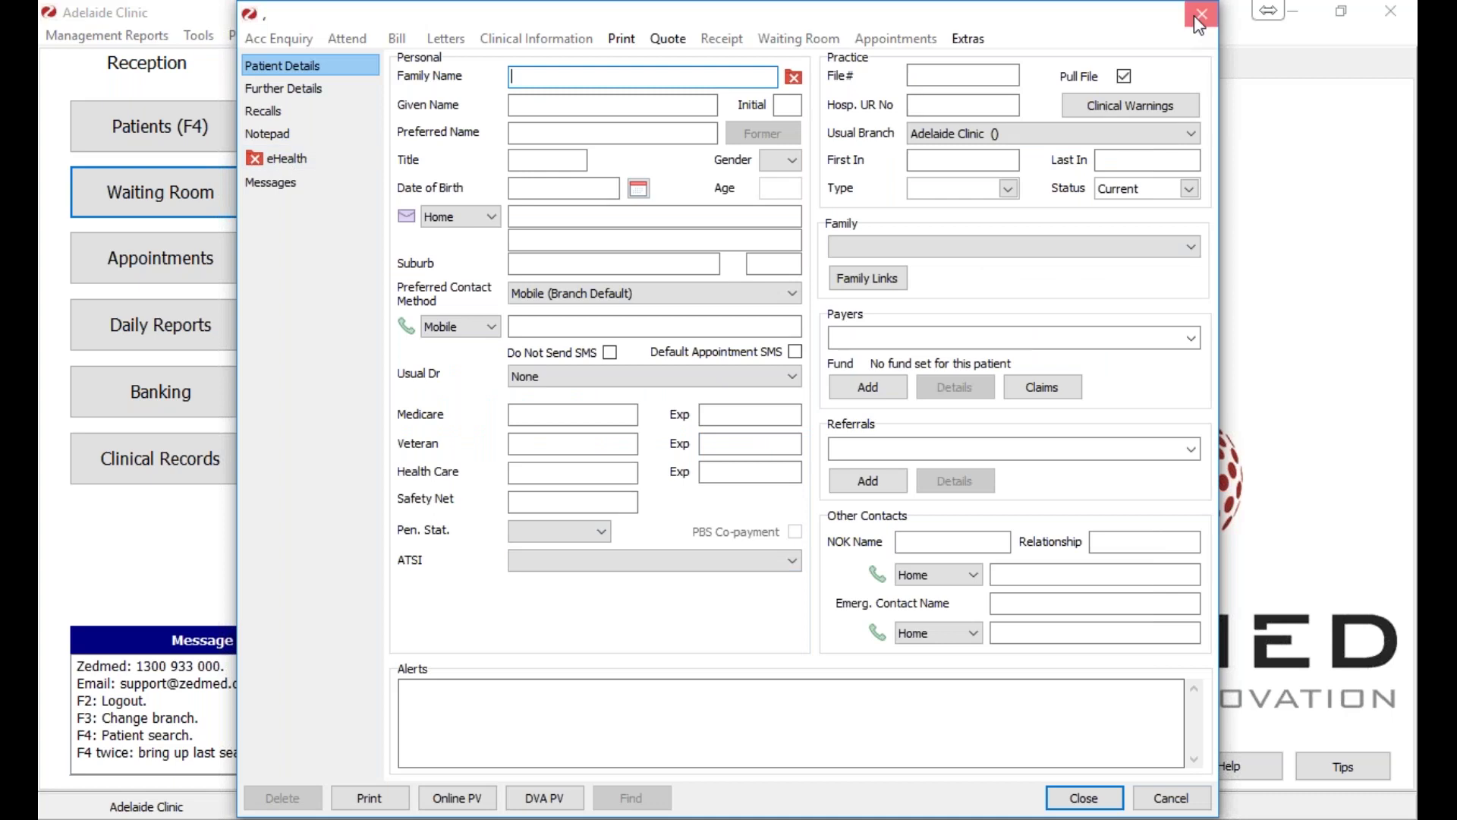
click(1197, 15)
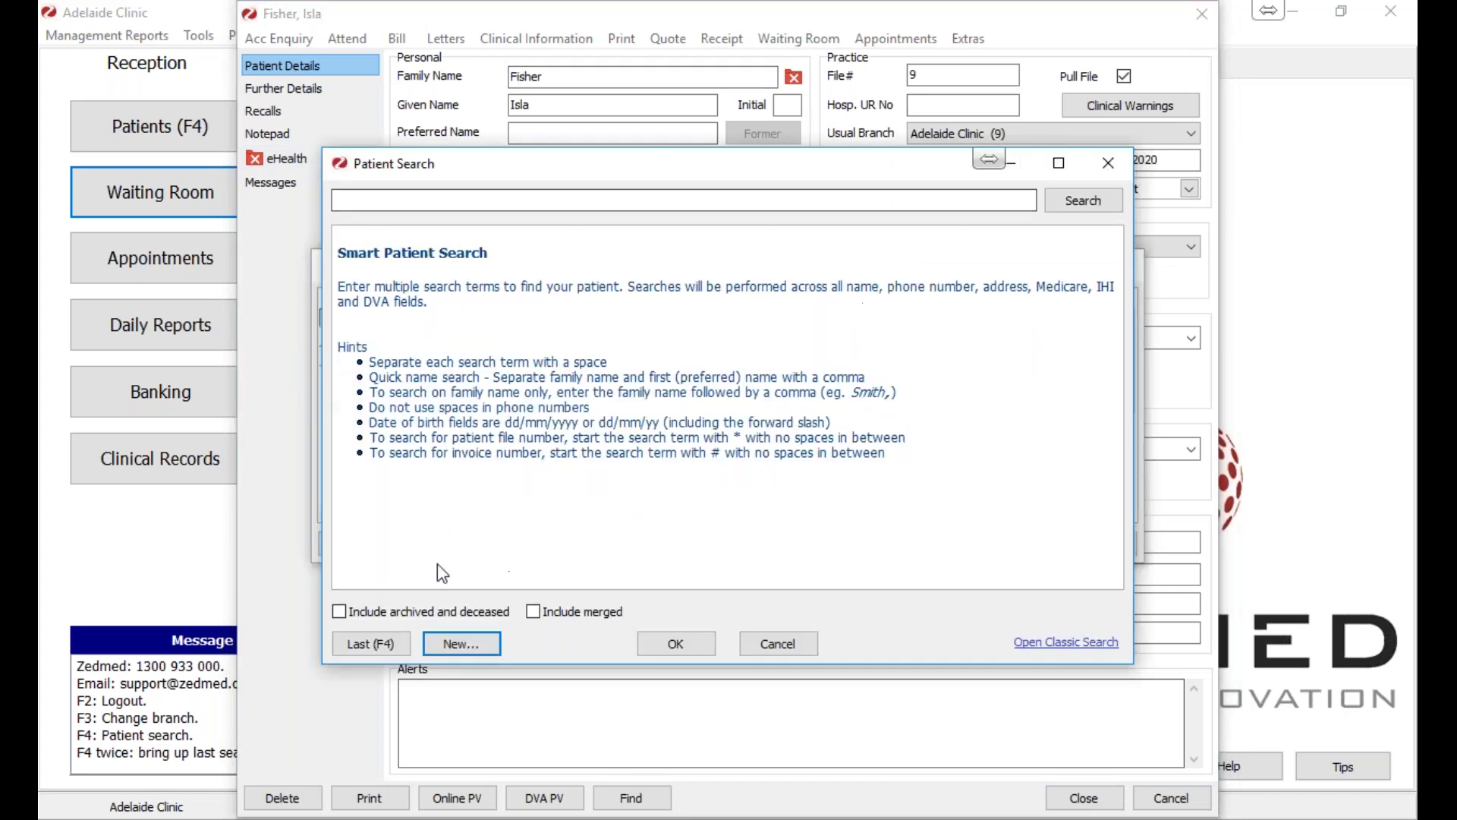
click(817, 642)
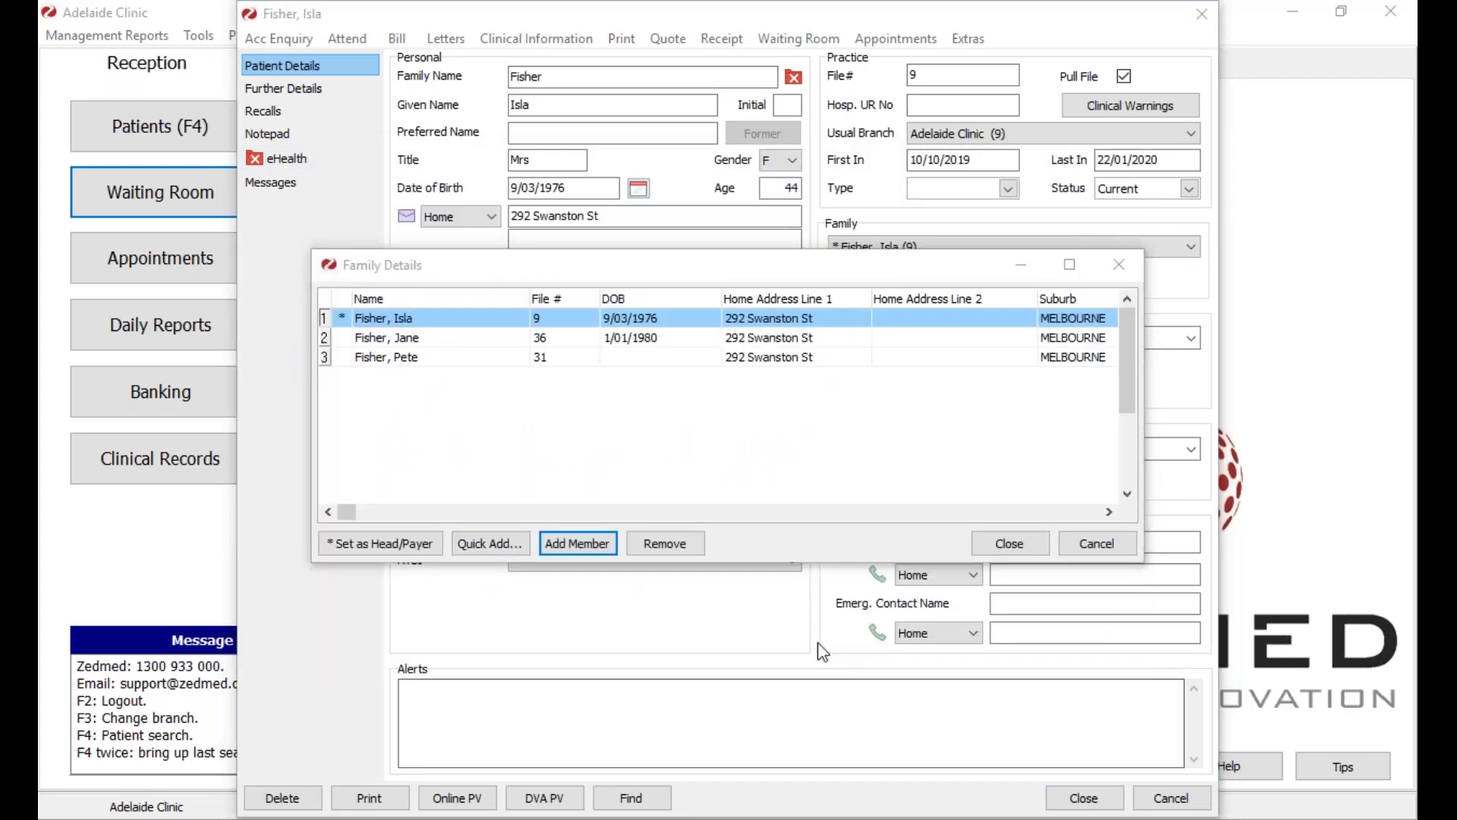
Examine the family Quick Add form, and leave the family details and the patient record without saving.
click(478, 545)
drag(547, 265, 552, 395)
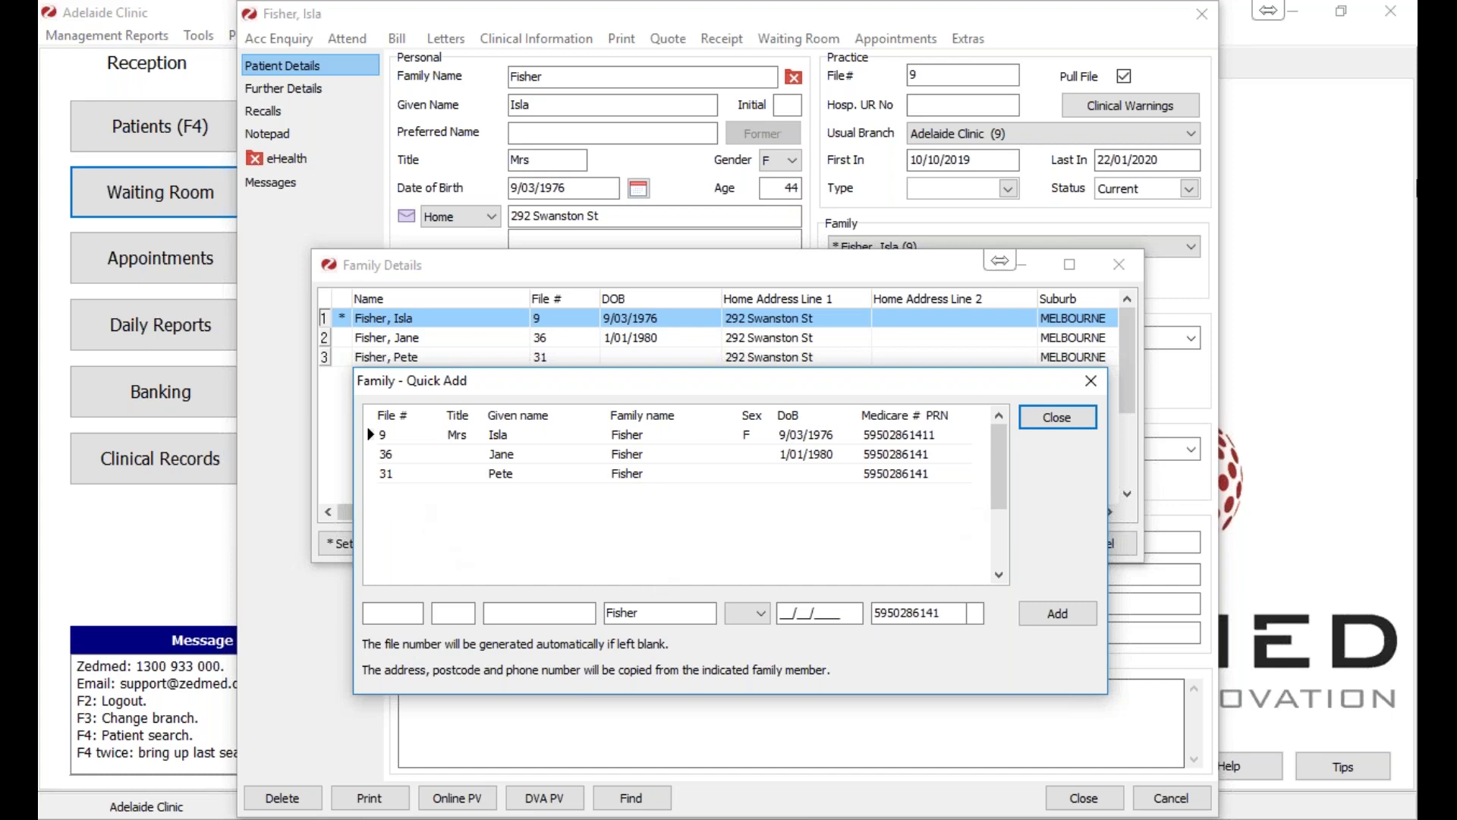
click(1400, 80)
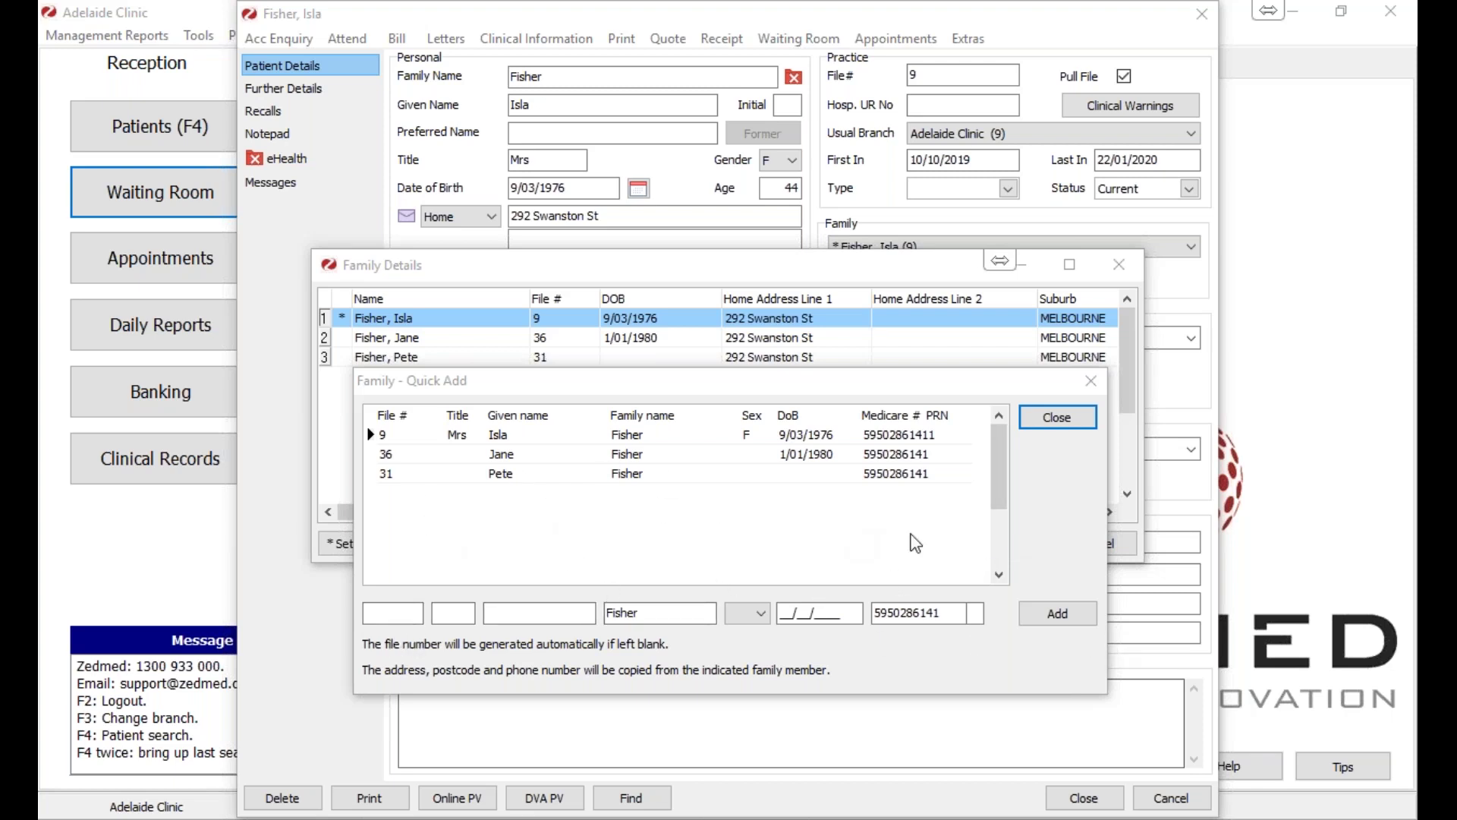
click(1084, 383)
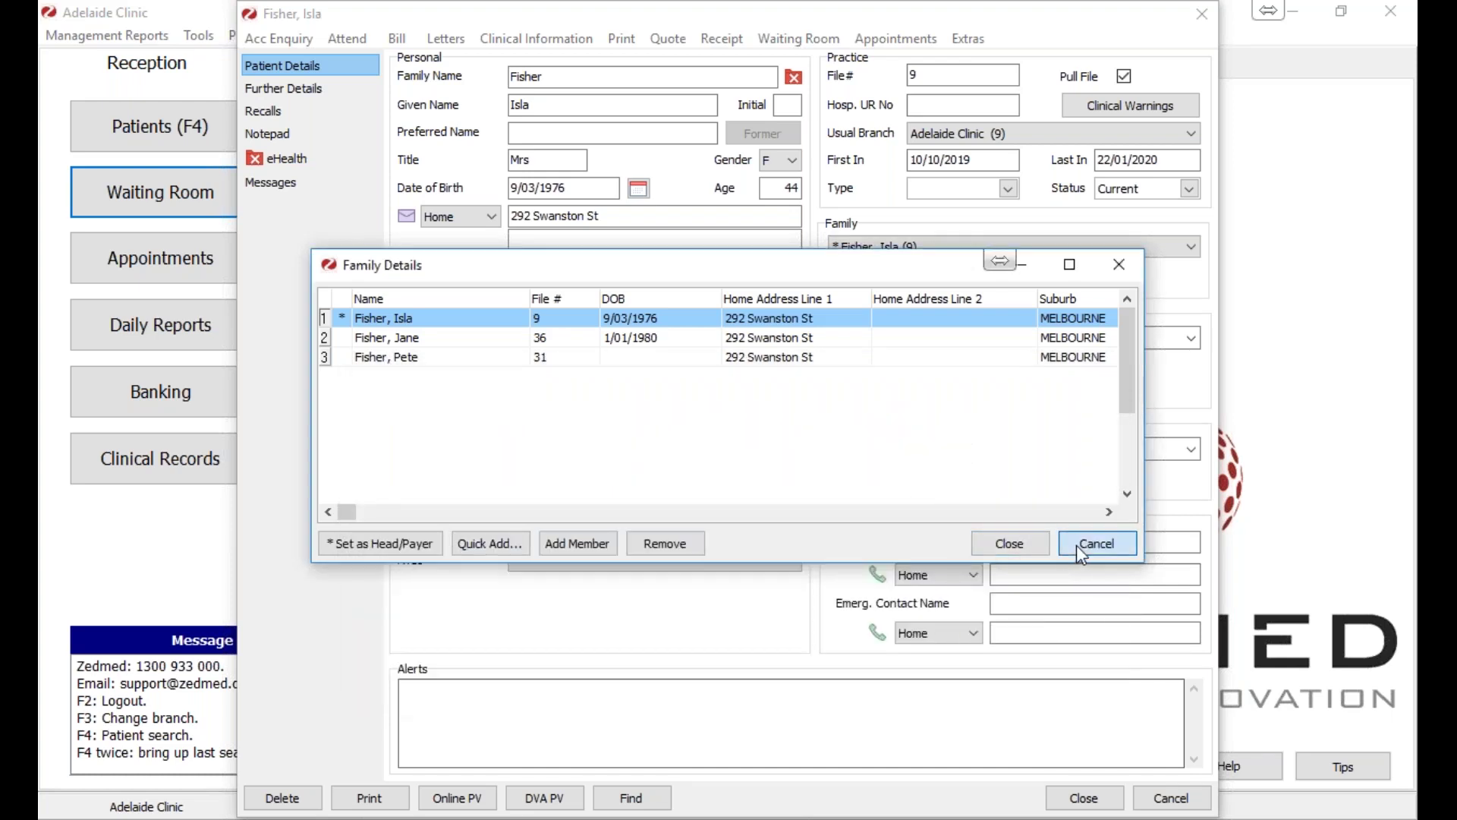
click(1077, 545)
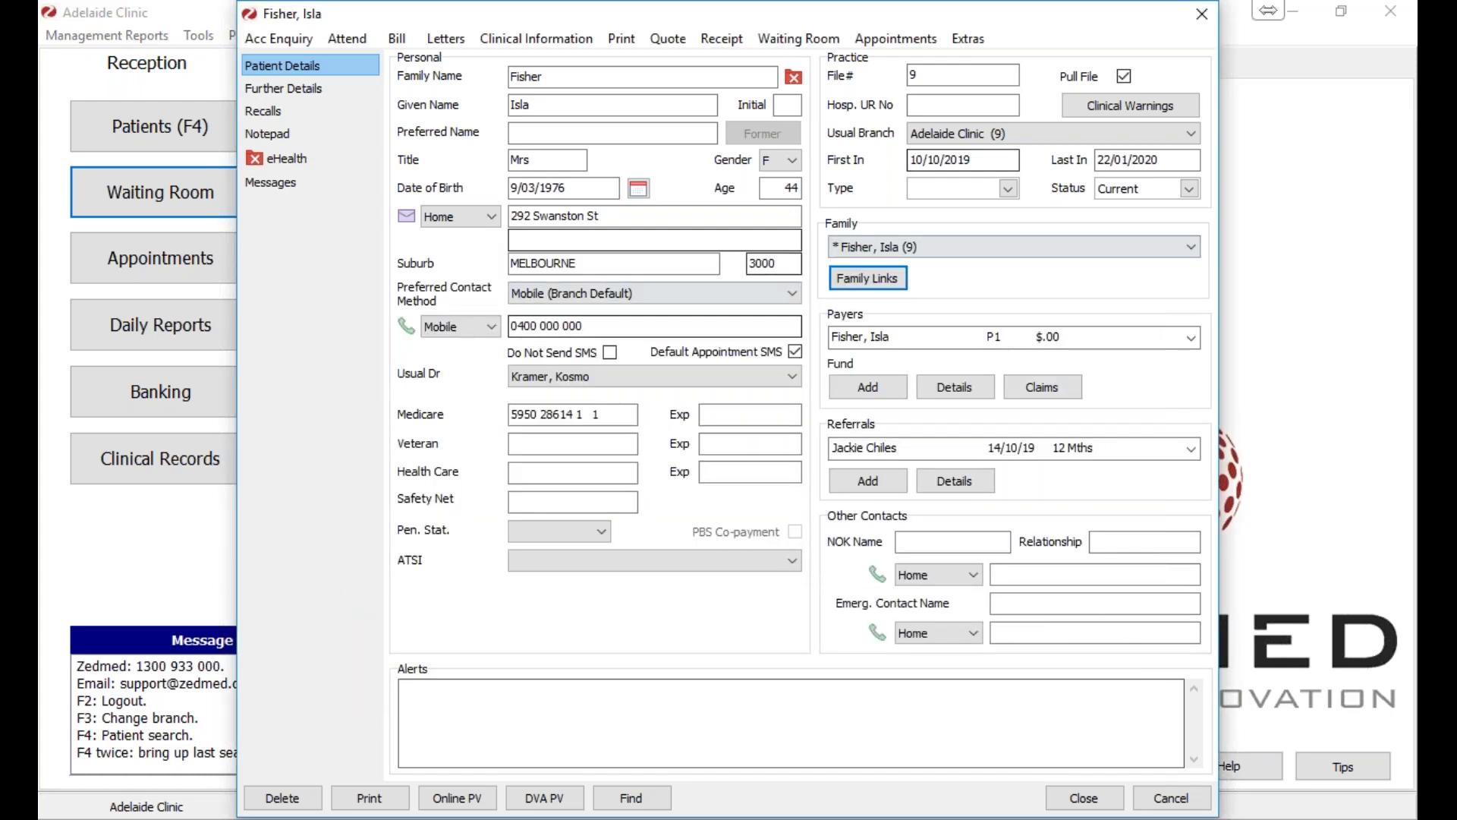
click(1170, 798)
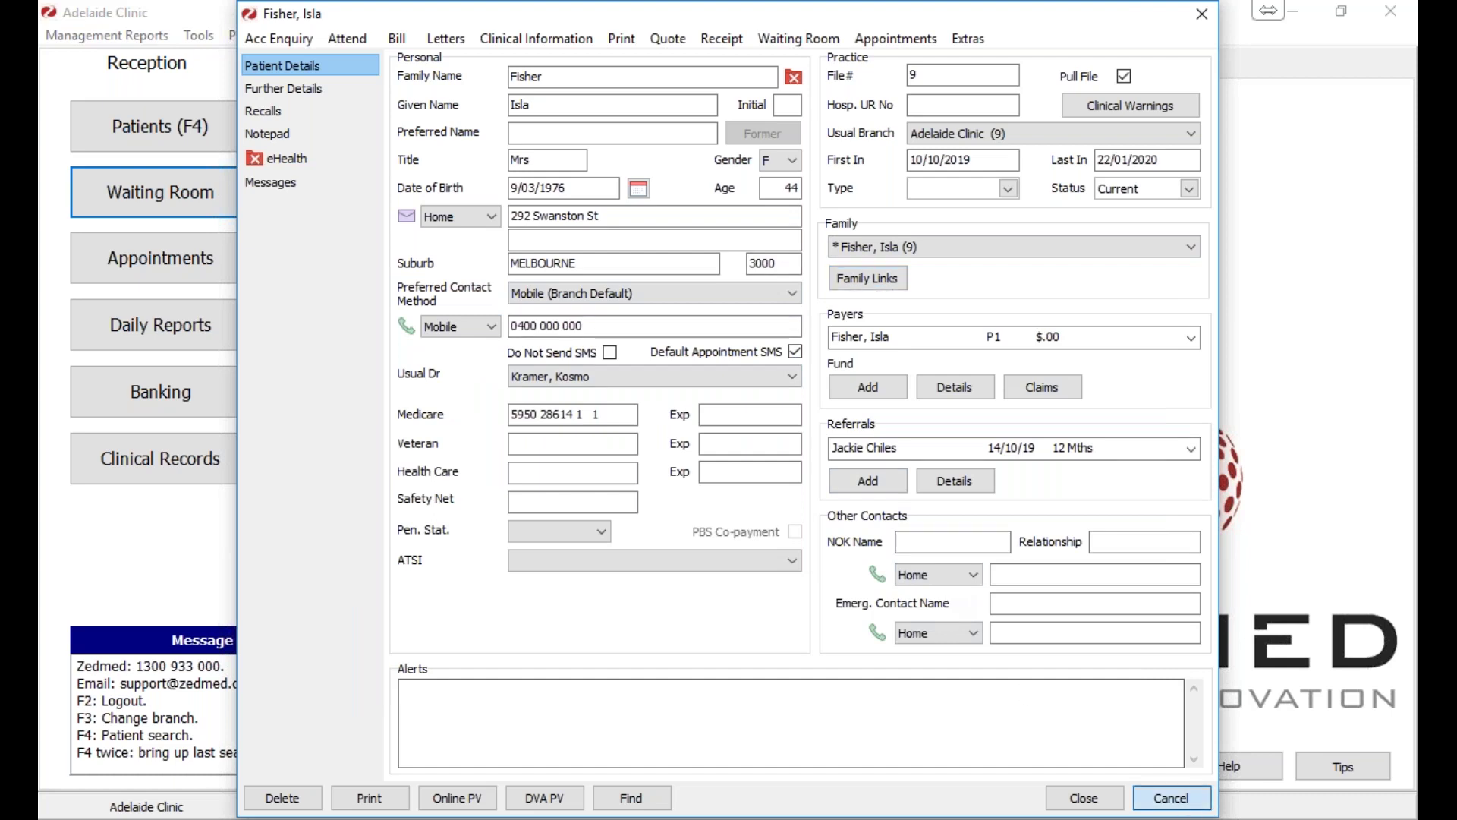
Open a new invoice for the waiting room patient with the 12:00 appointment and enter item 23 as the service.
click(178, 173)
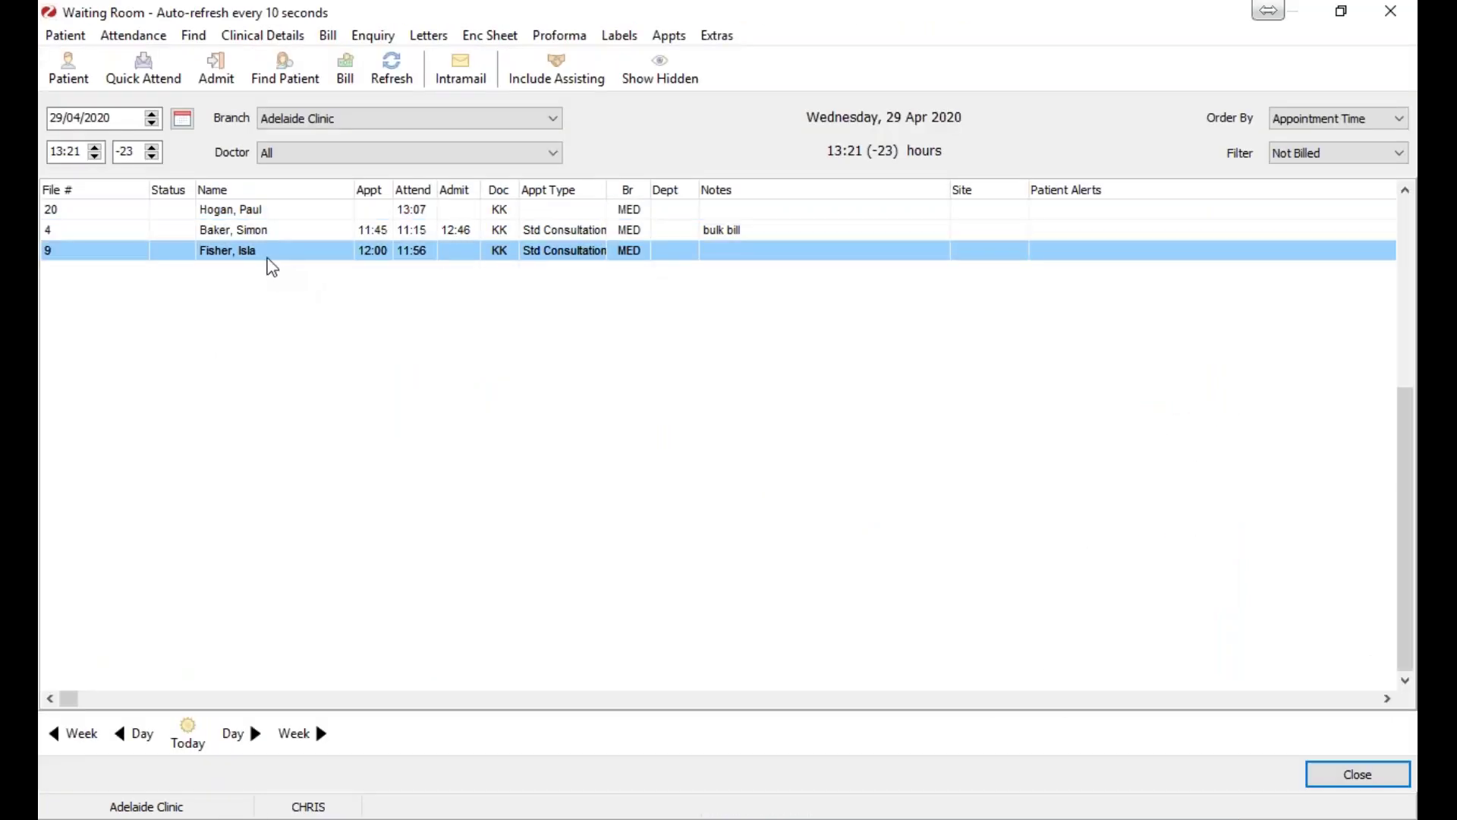
right_click(271, 266)
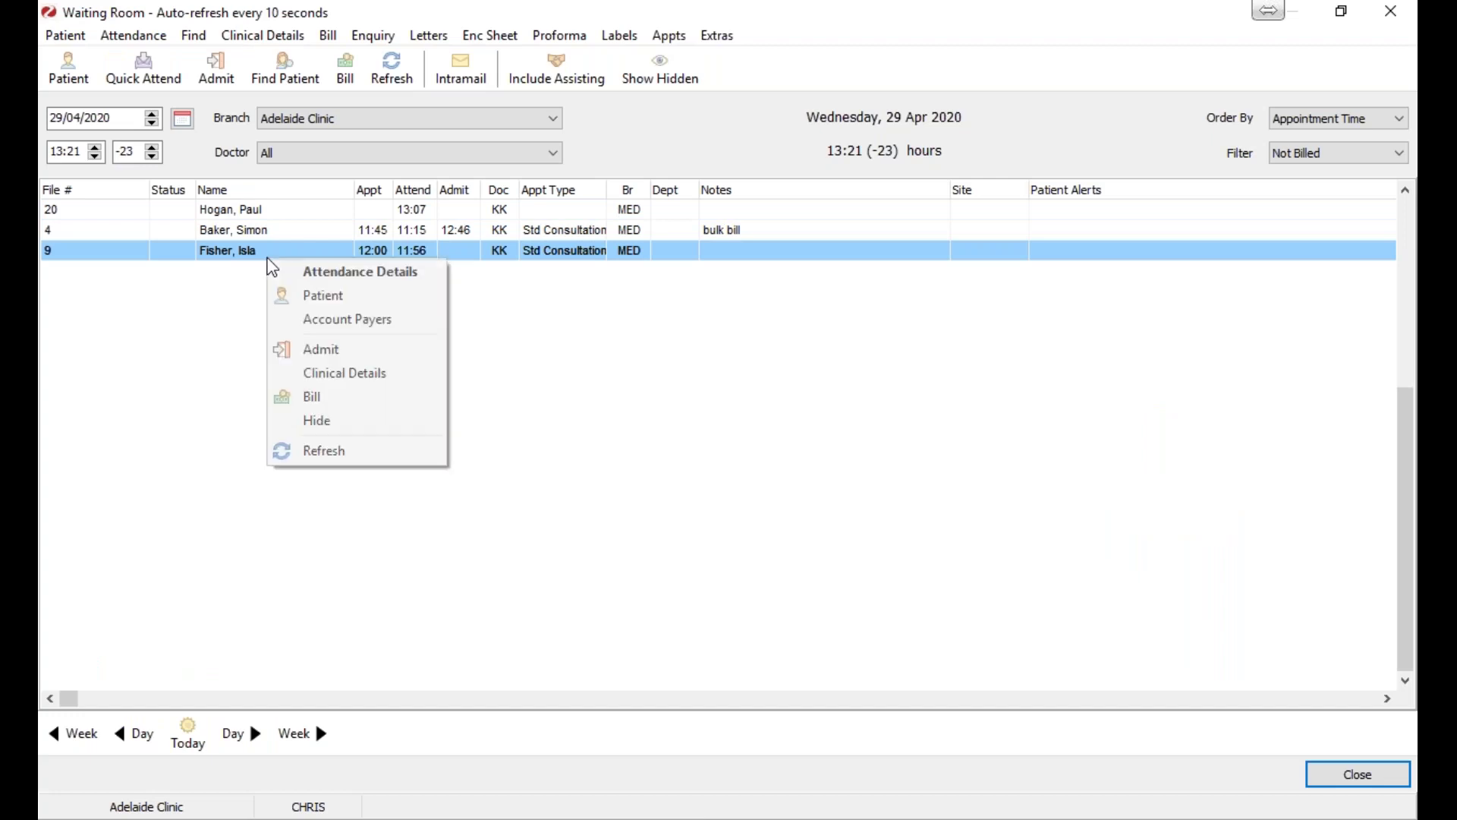
click(334, 397)
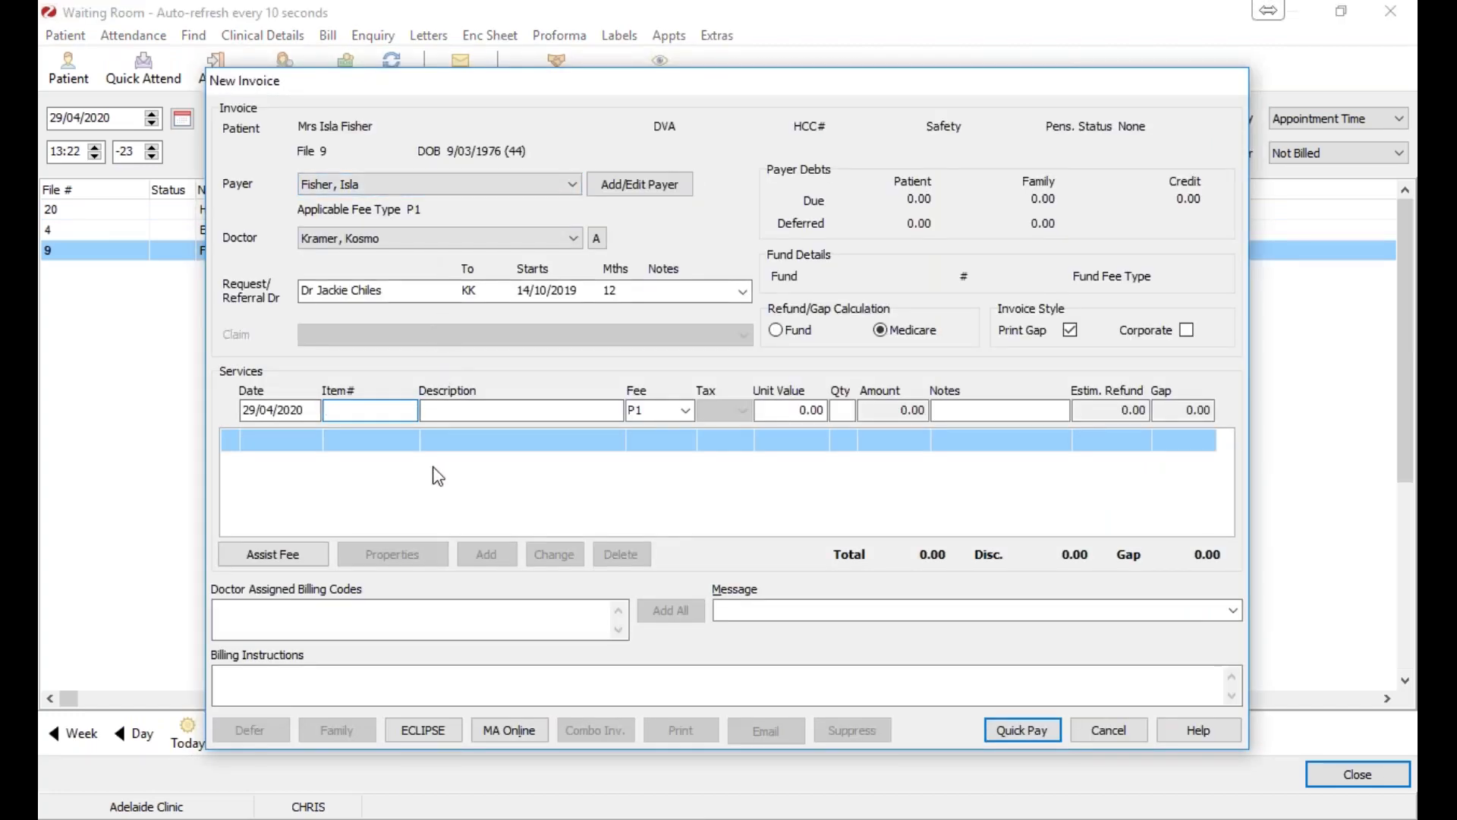
text(23)
key(Tab)
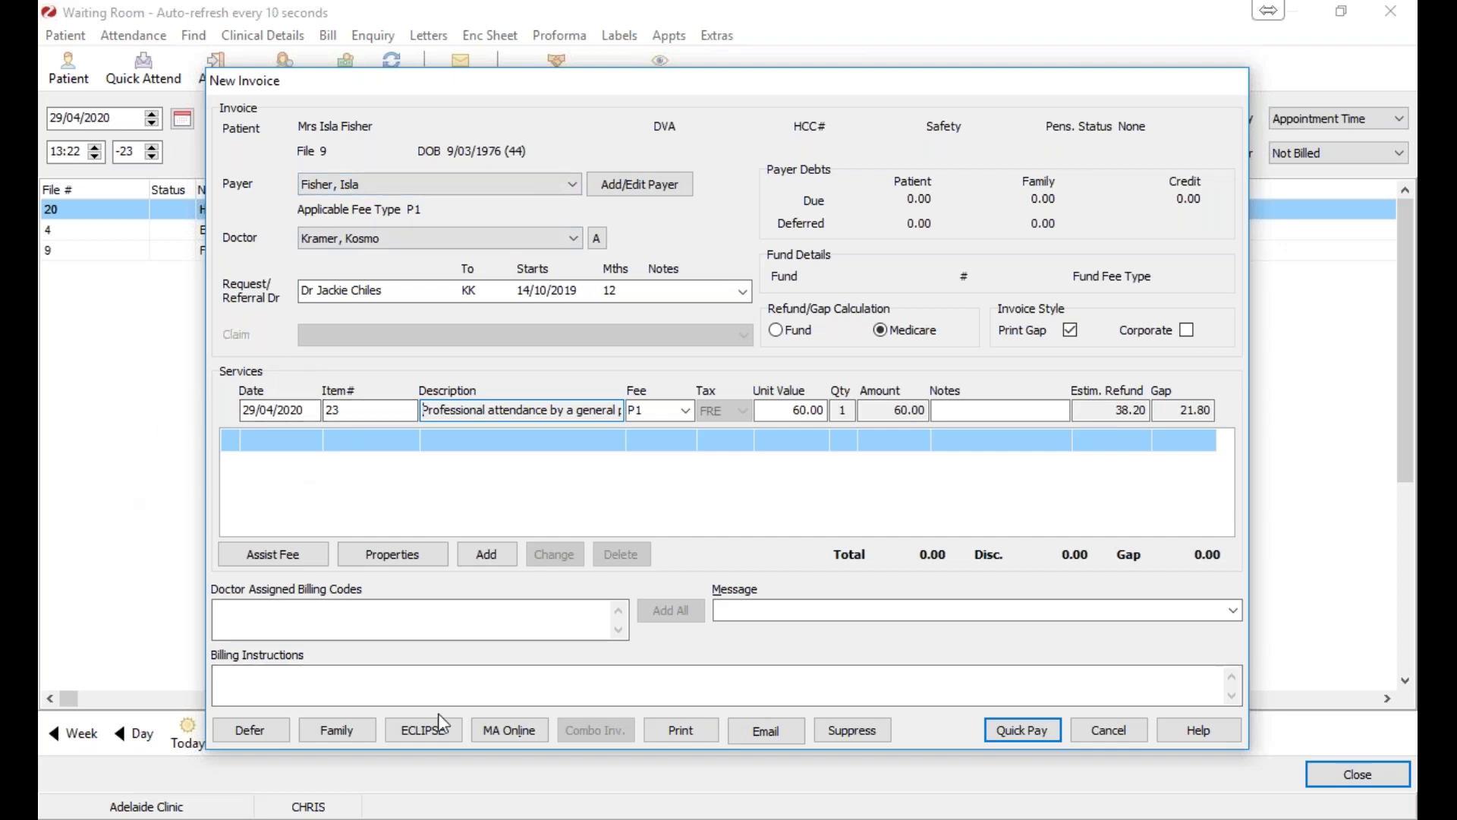
Add family invoices for the two other family members to the current invoice, continuing past the provider warnings.
click(340, 730)
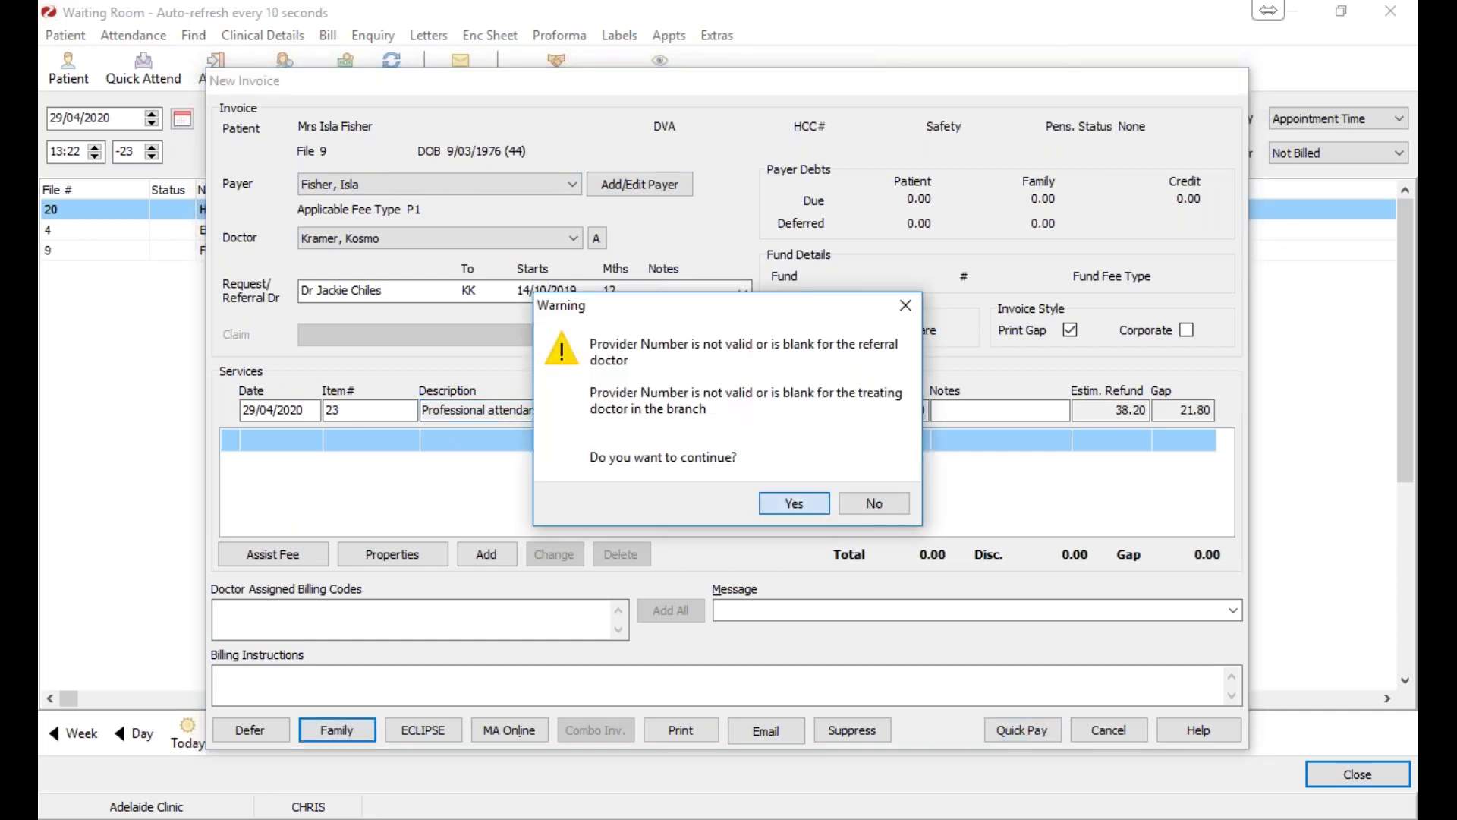
key(Return)
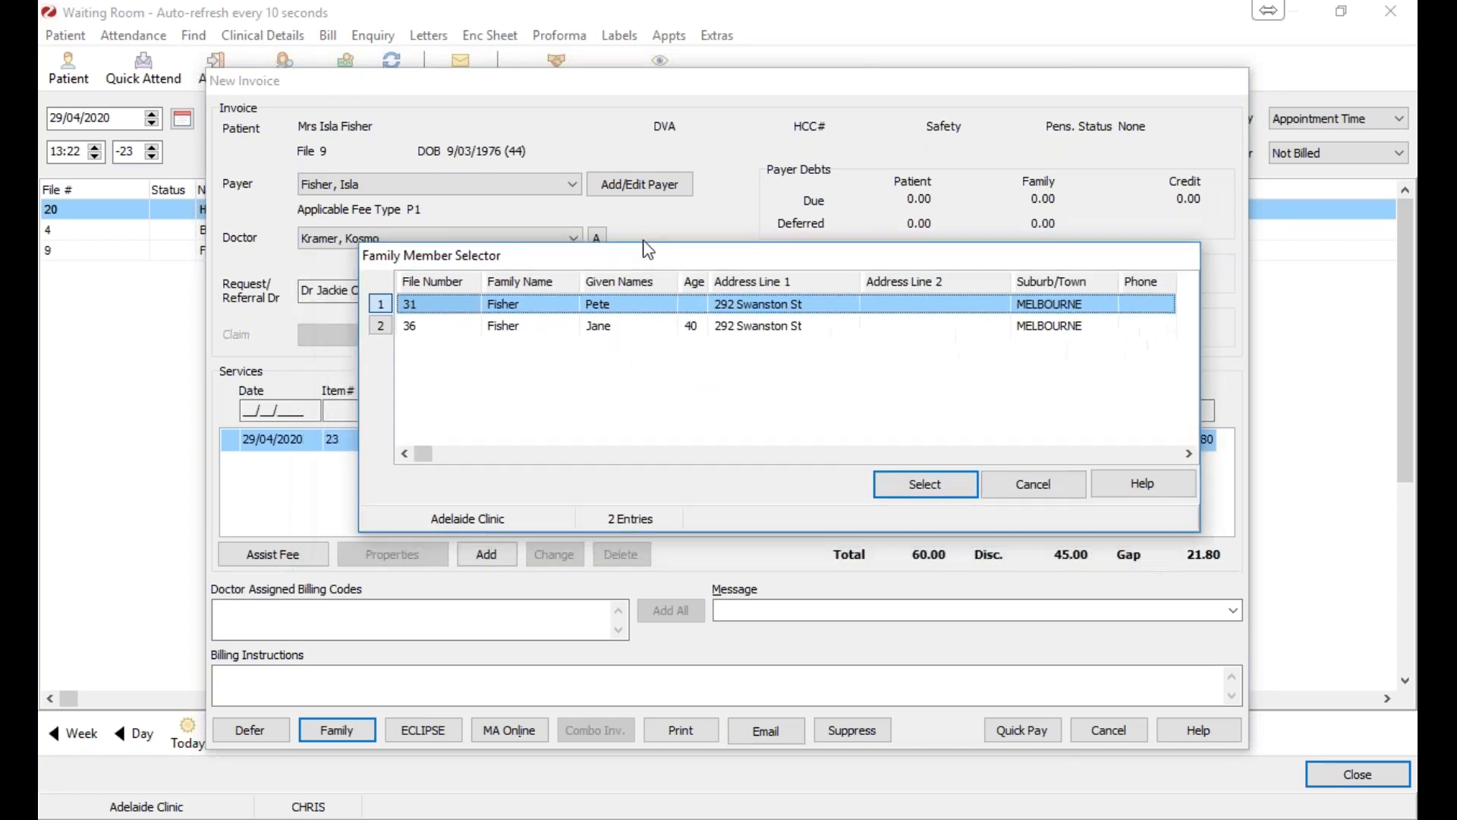
double_click(605, 306)
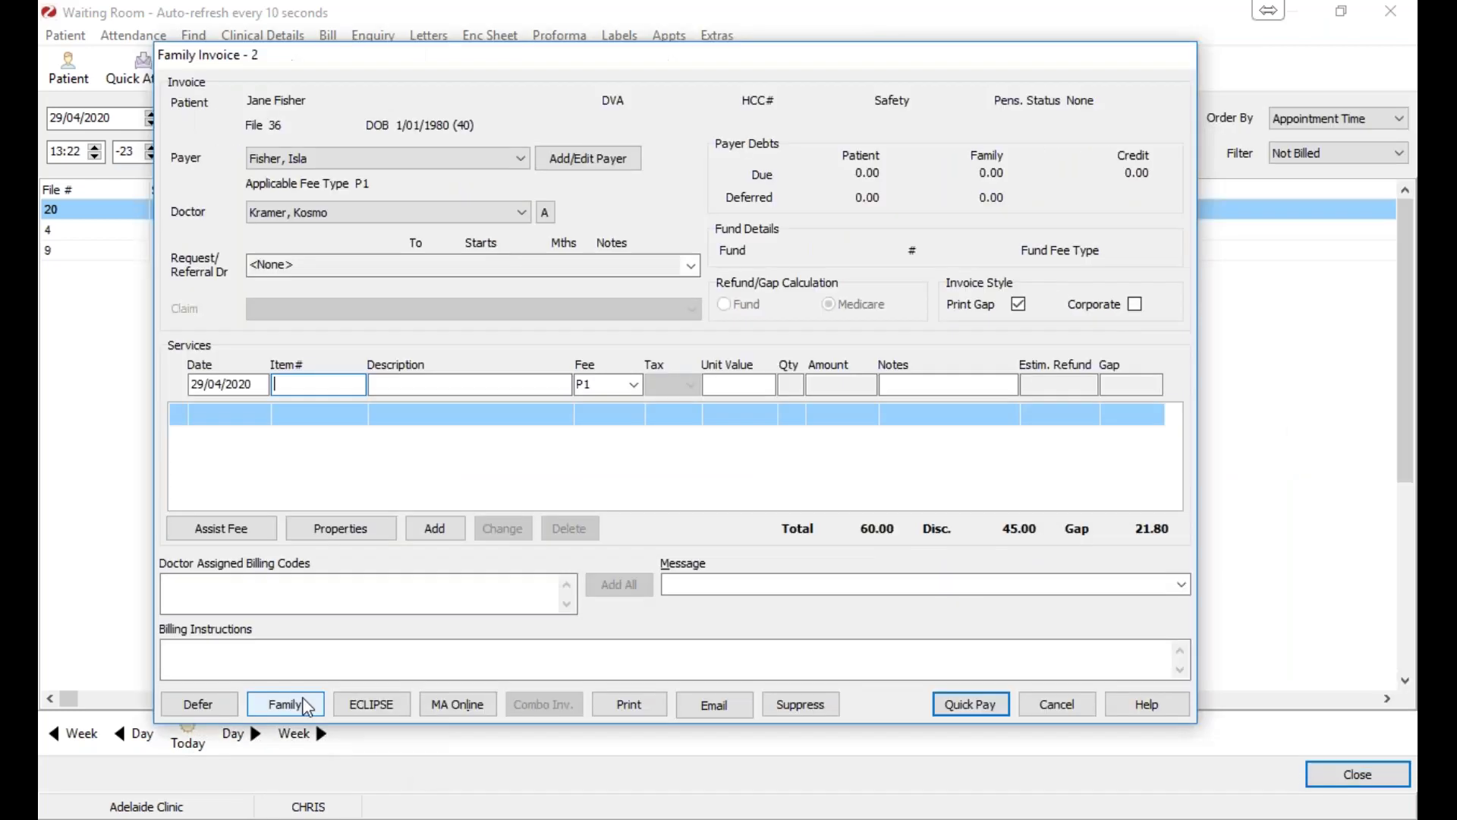
click(286, 704)
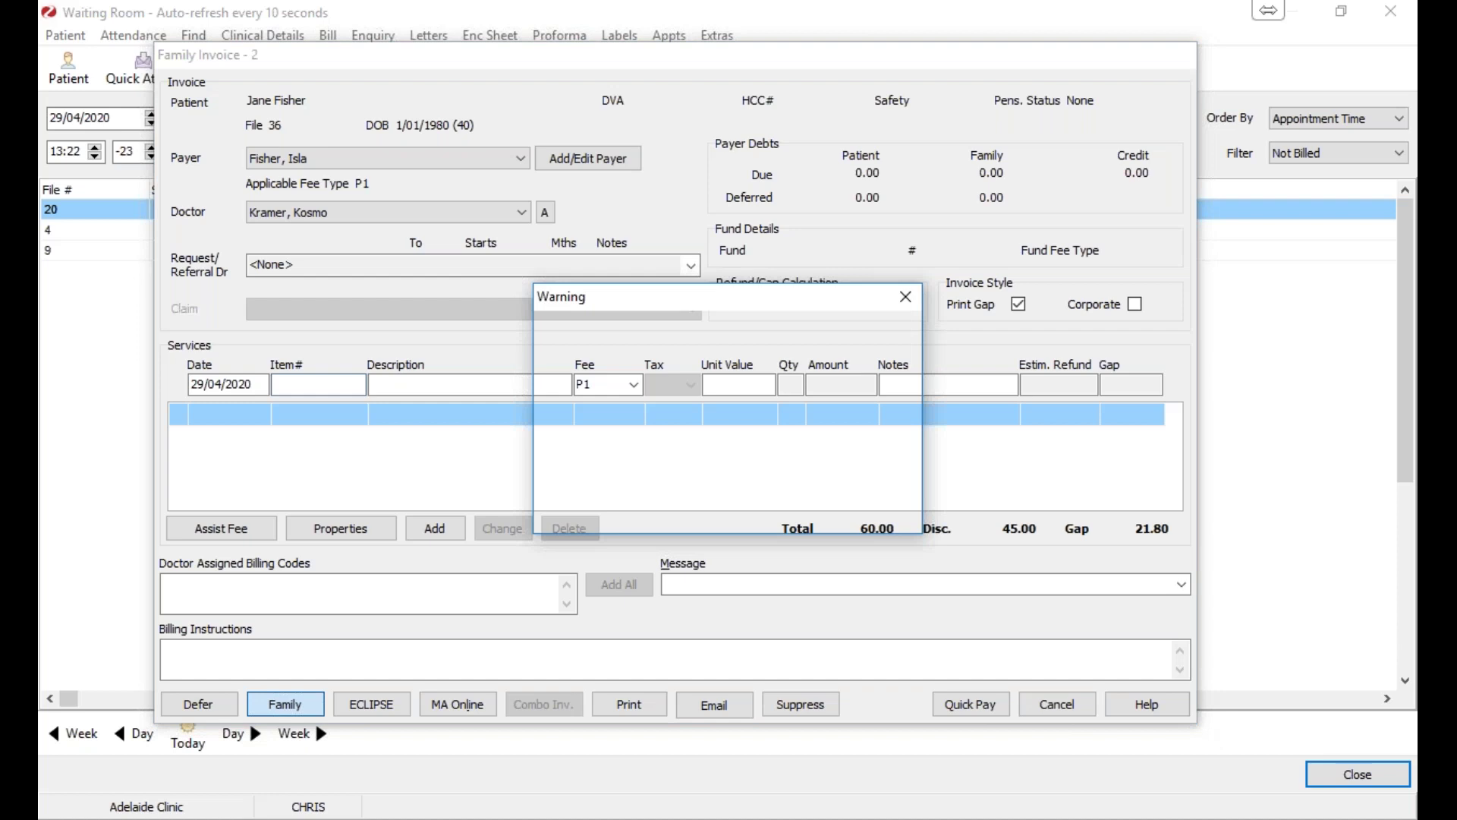
key(Return)
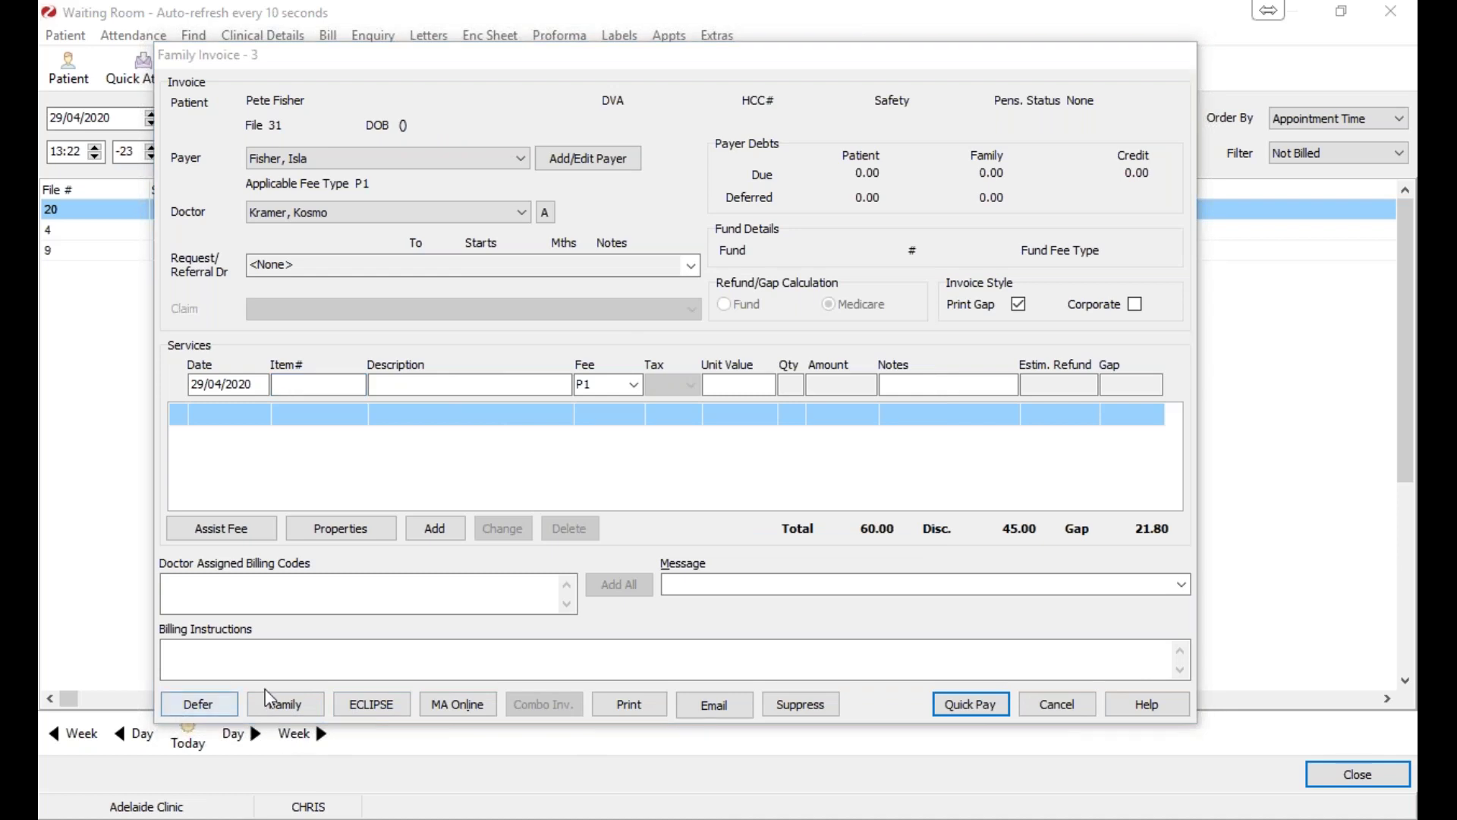
Try adding another family member's invoice, and cancel the entire set of family invoices.
click(303, 706)
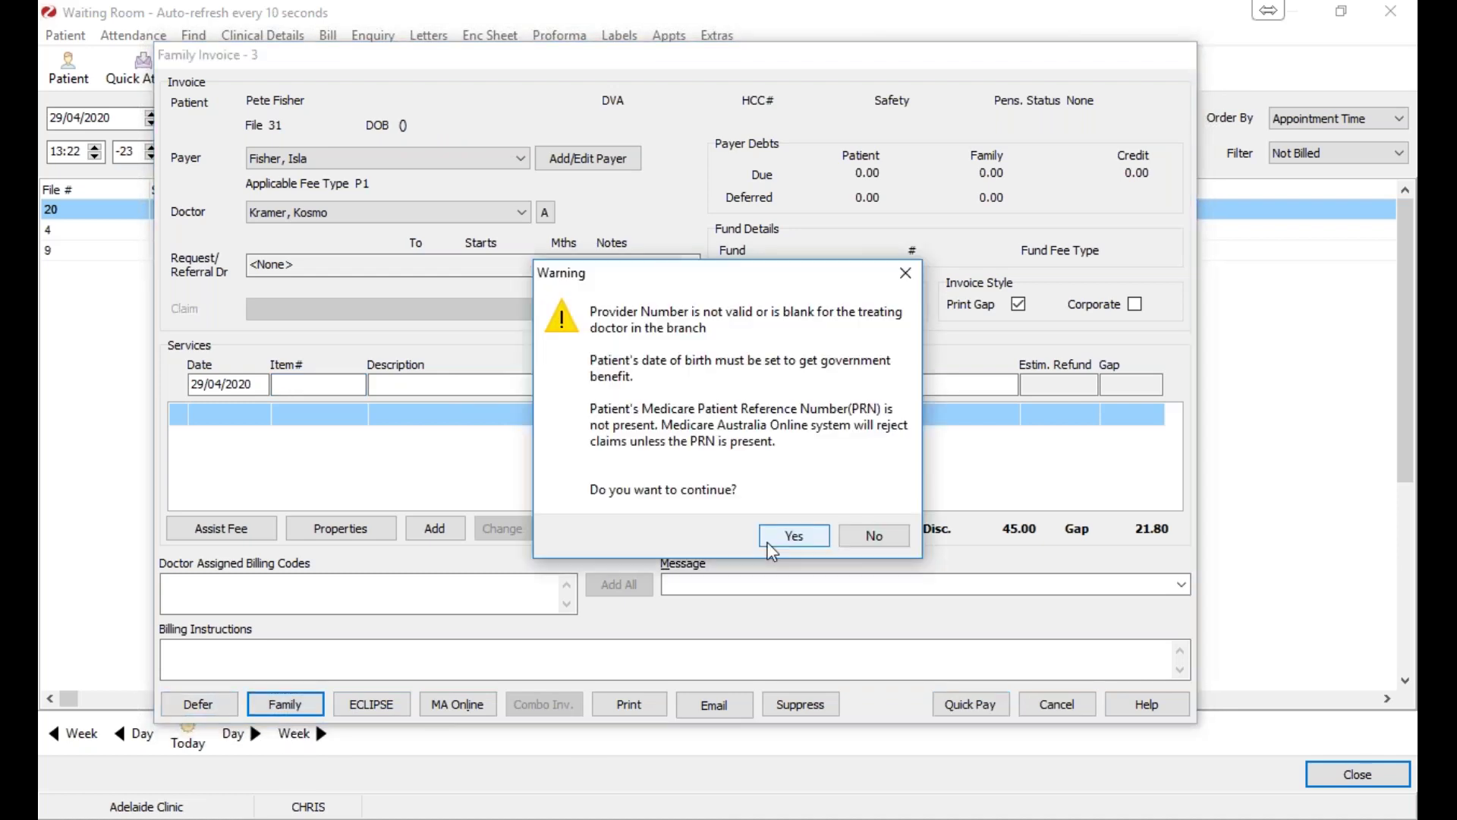
click(782, 536)
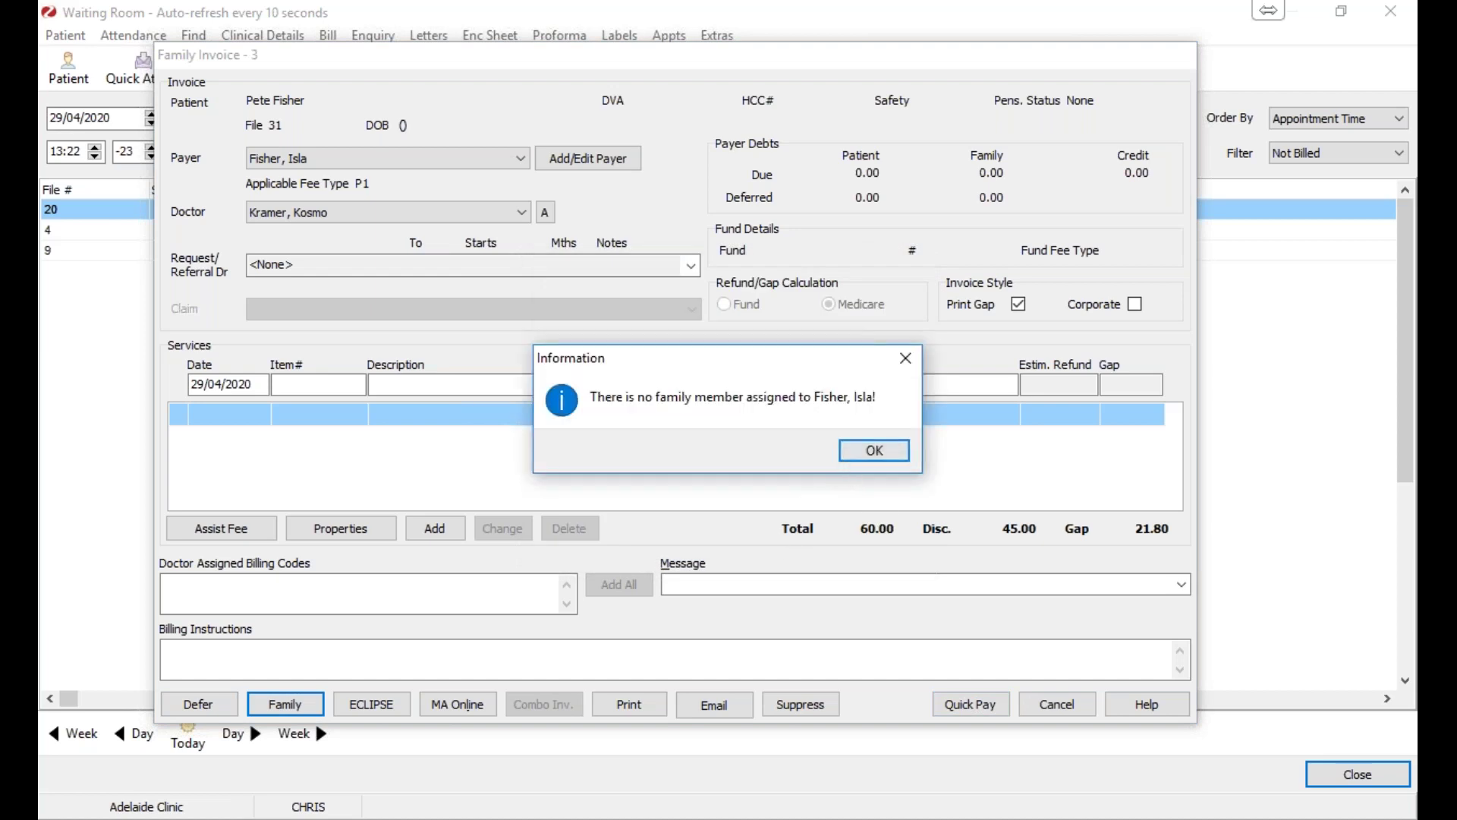
click(873, 452)
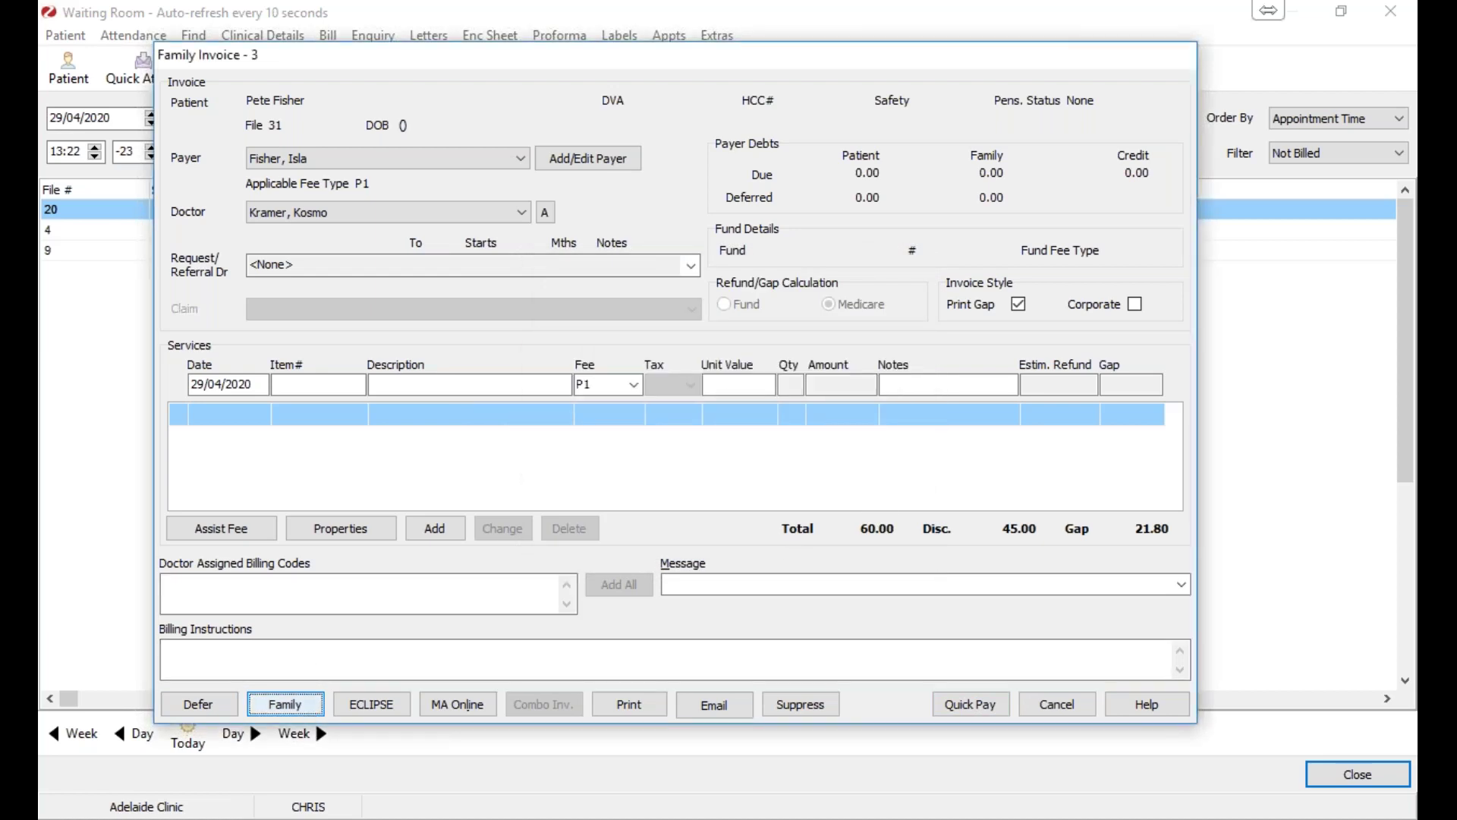
click(293, 703)
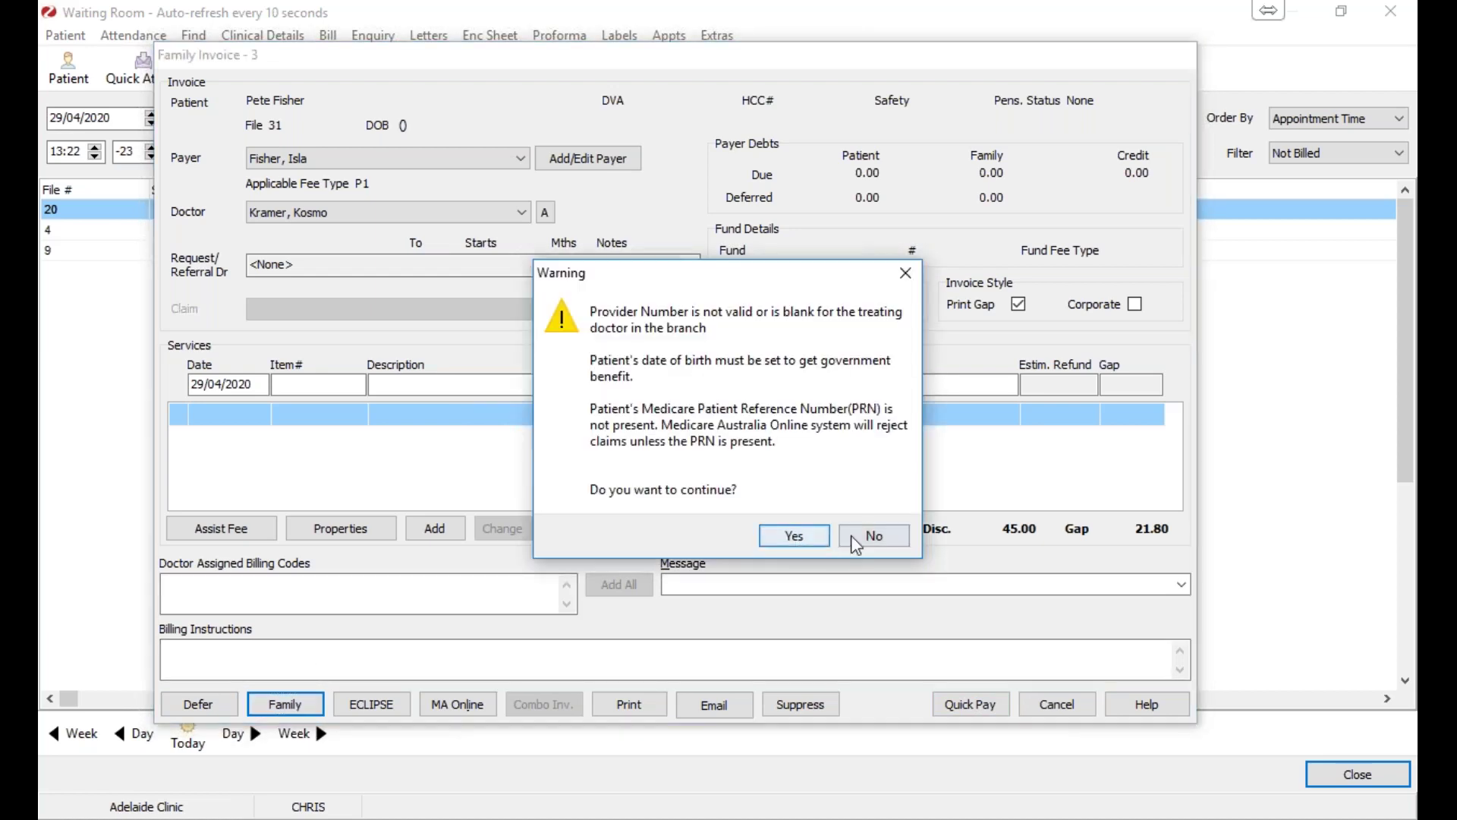
click(791, 537)
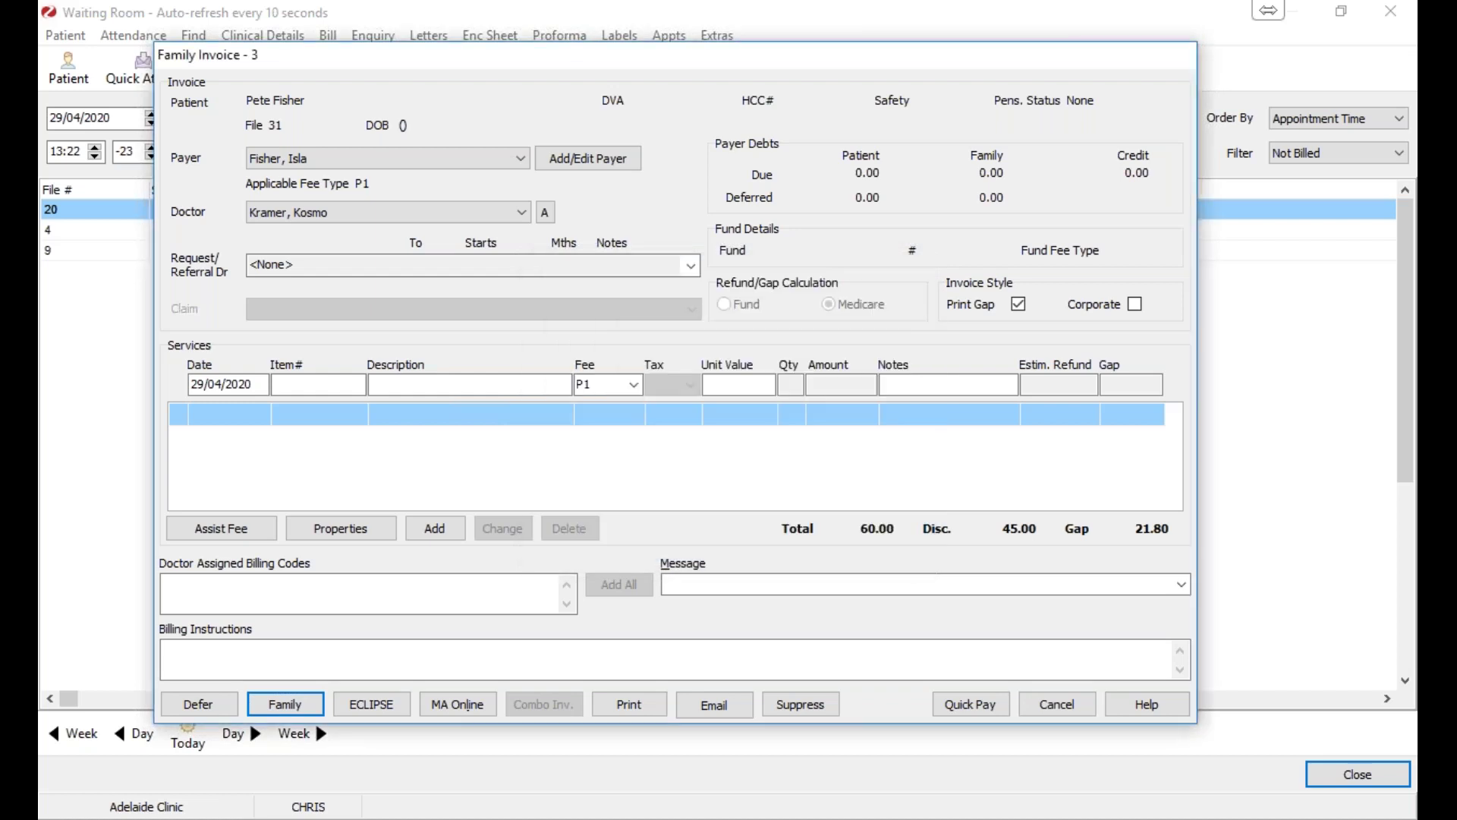
click(873, 451)
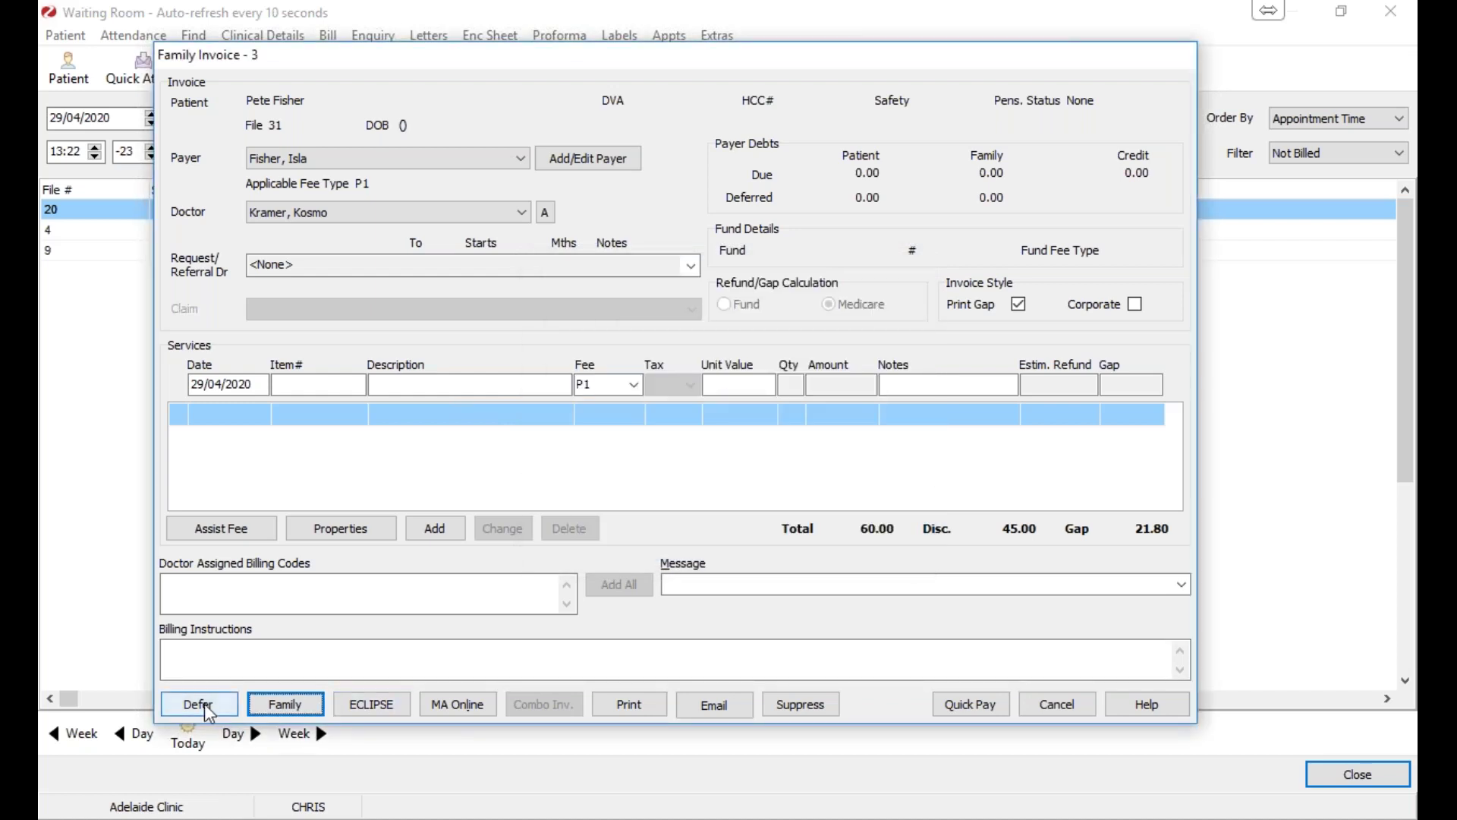
click(1082, 711)
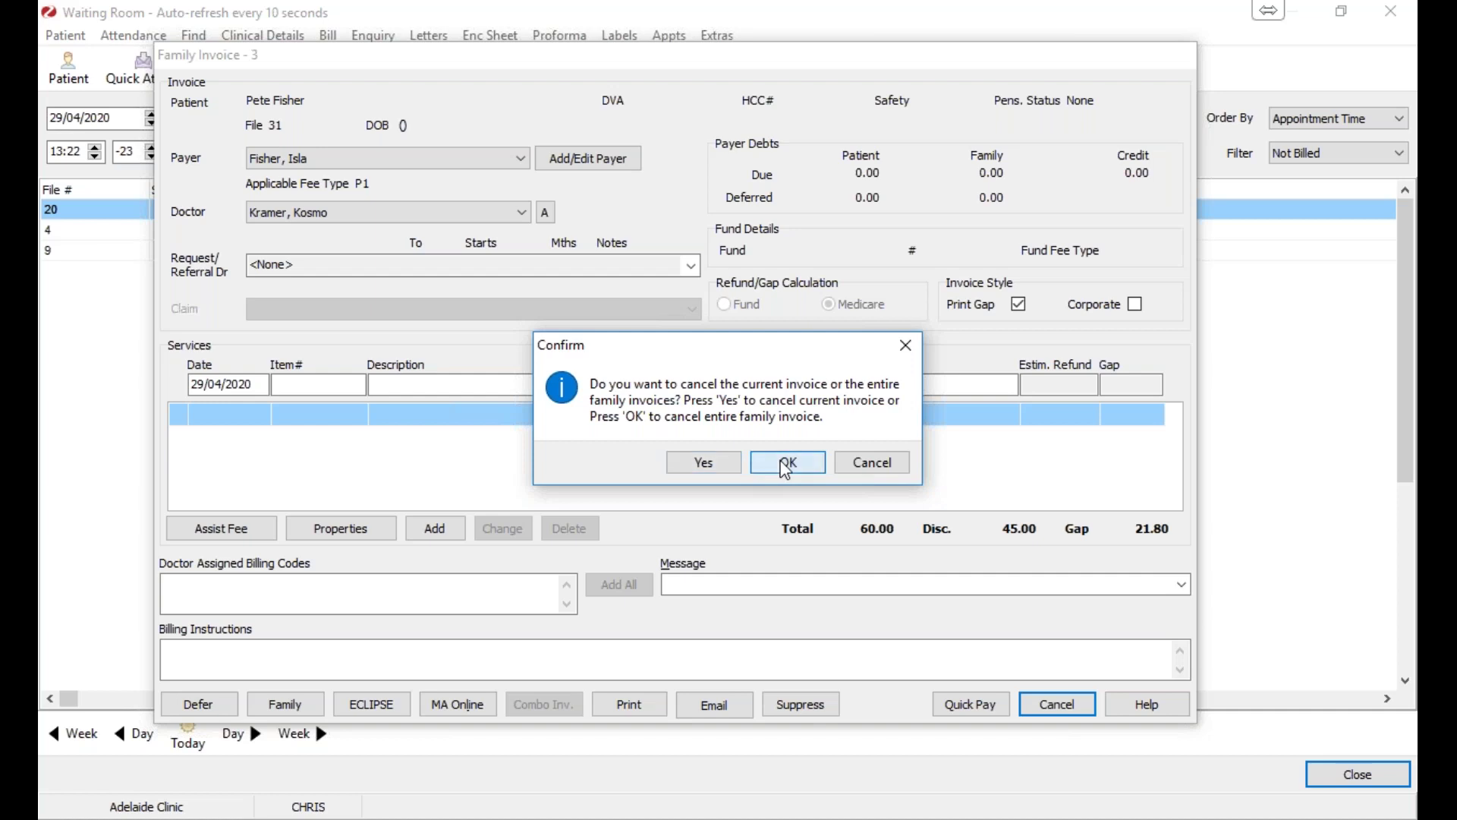
click(786, 465)
Start a fresh invoice for the 12:00 appointment patient and add an item 23 service line.
click(293, 250)
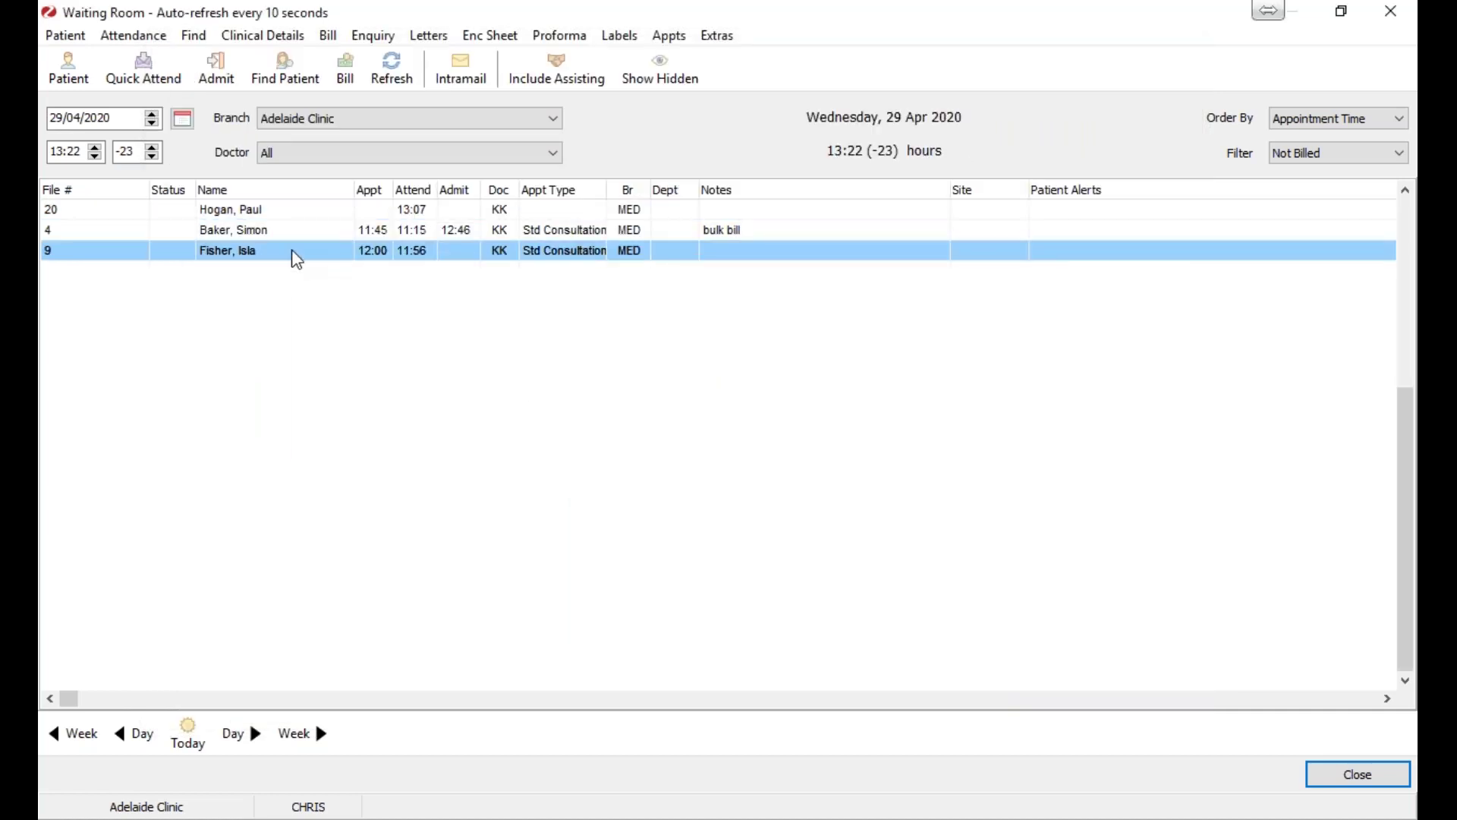
right_click(293, 249)
click(337, 389)
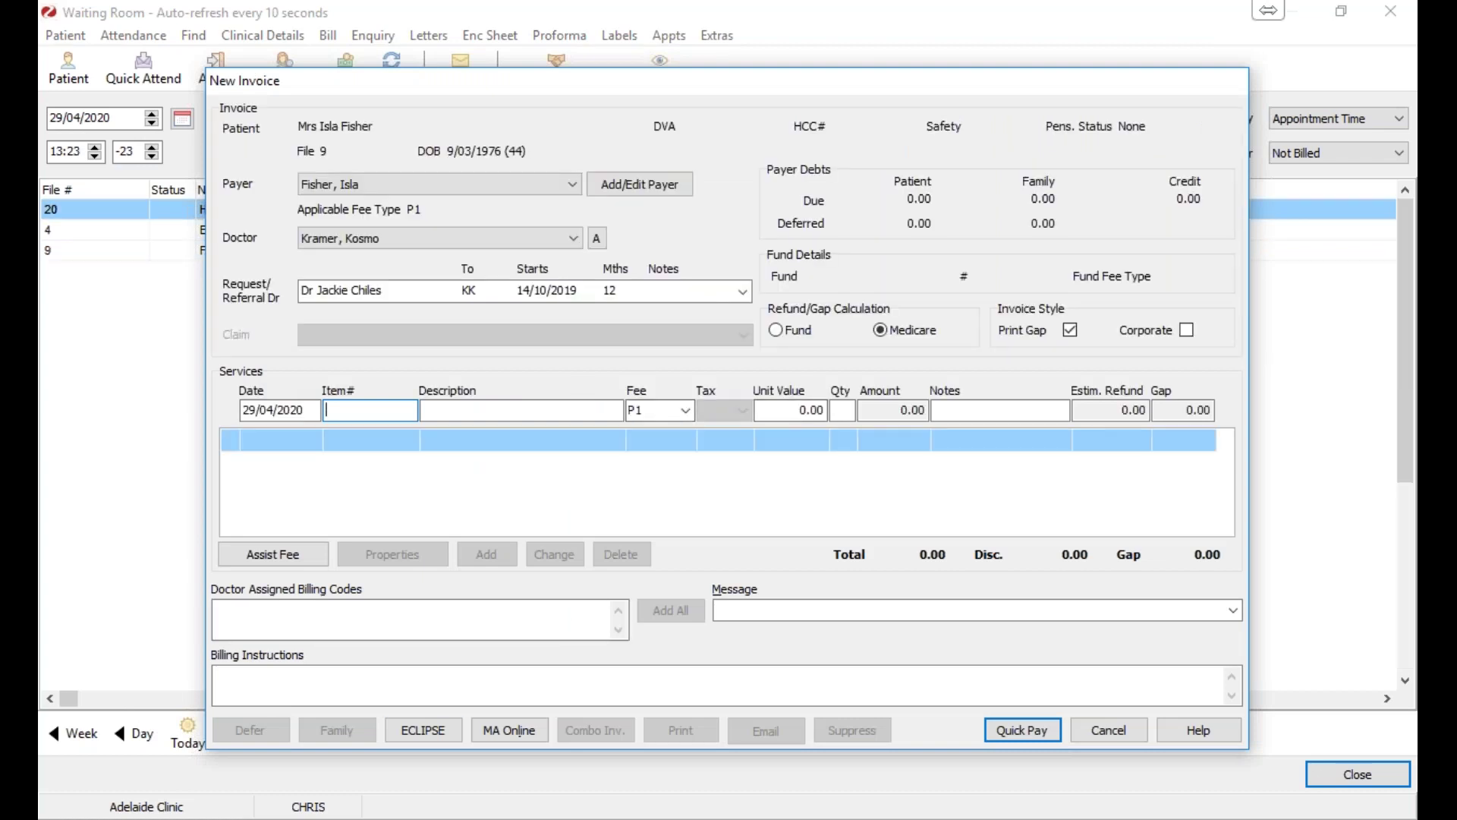
text(23)
key(Tab)
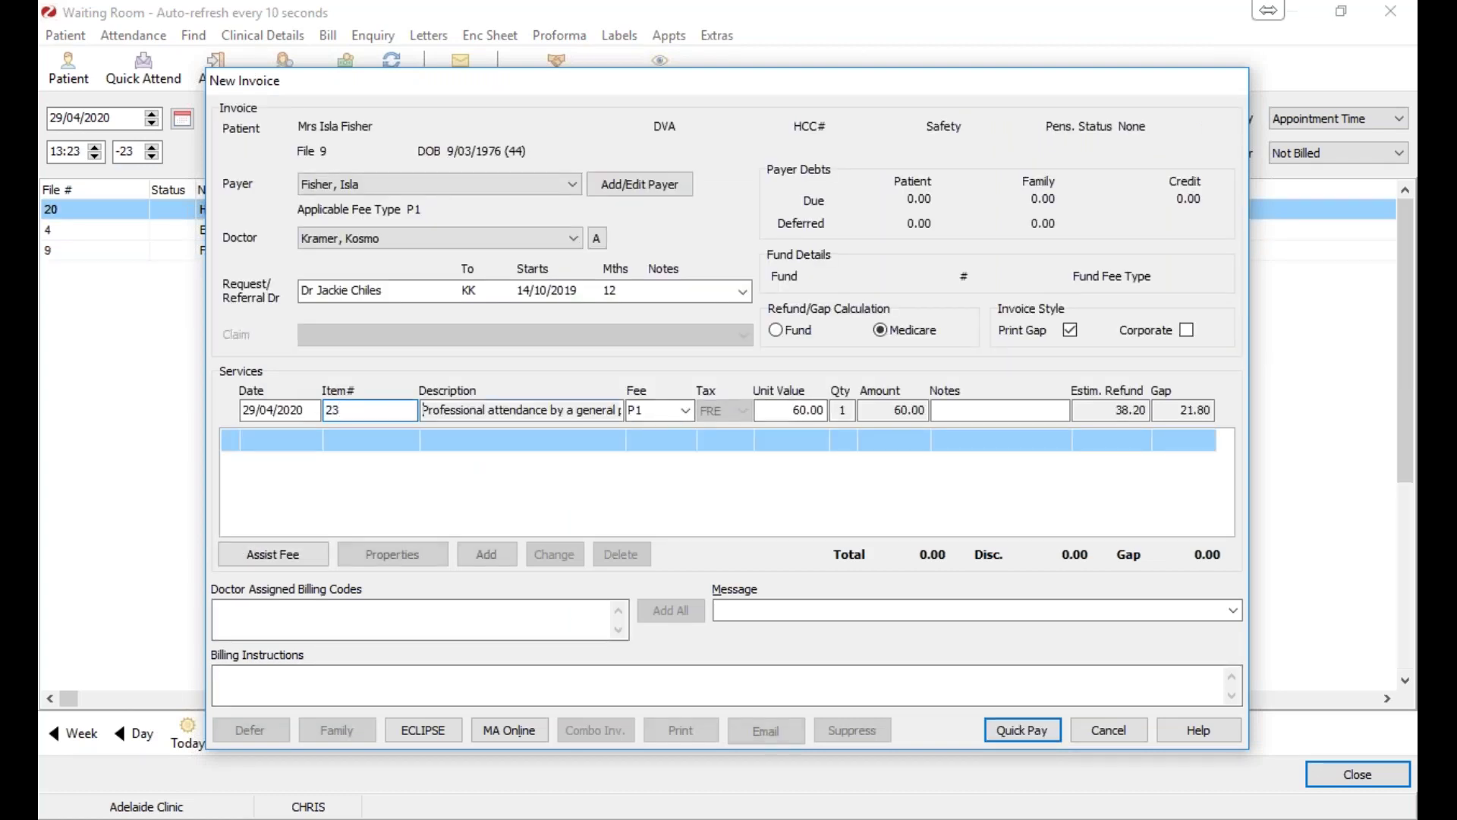
click(492, 556)
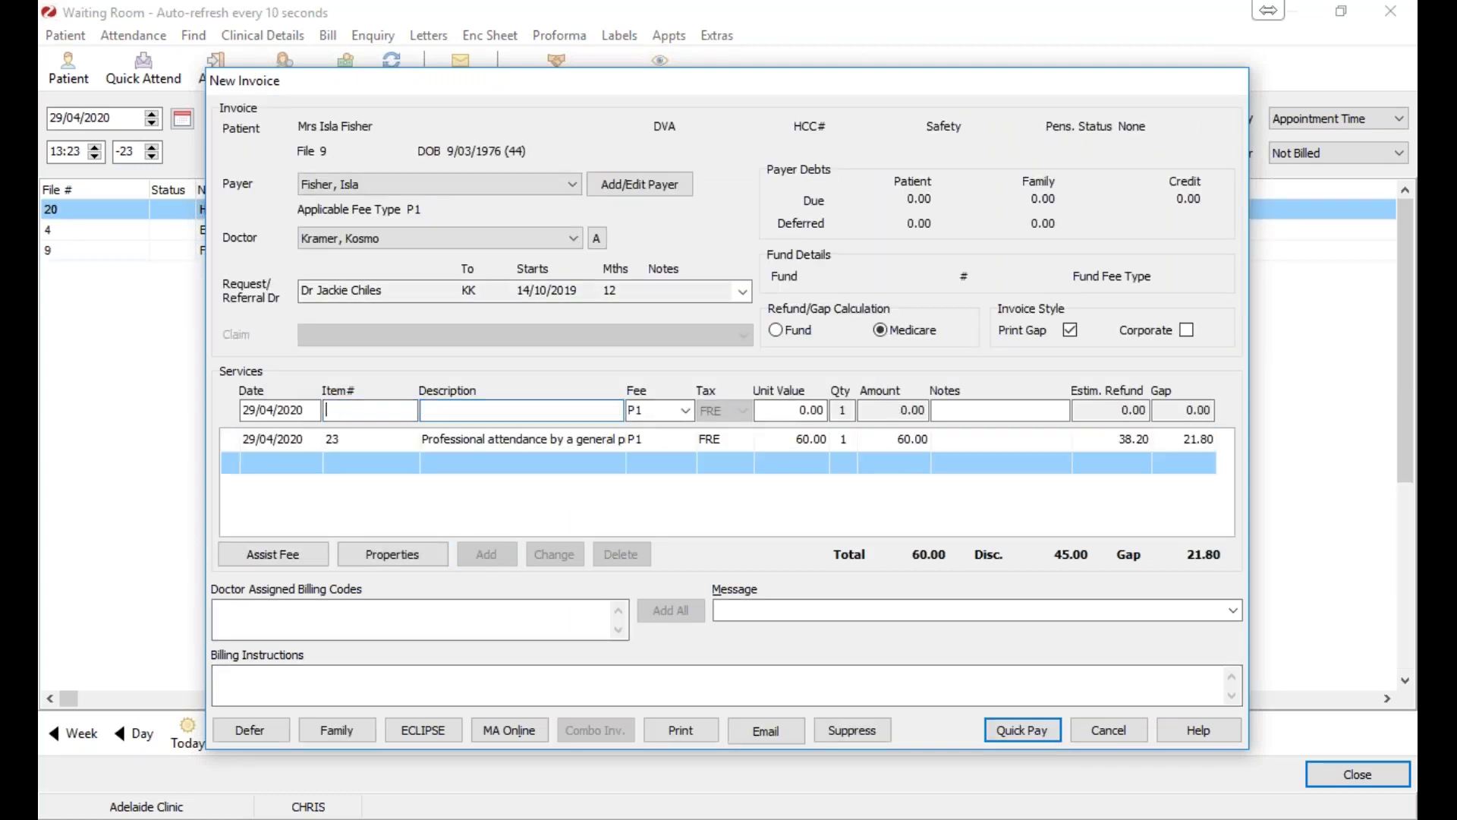
Start a family invoice for the first family member offered in the selector, continuing past the provider warning.
click(361, 733)
key(Return)
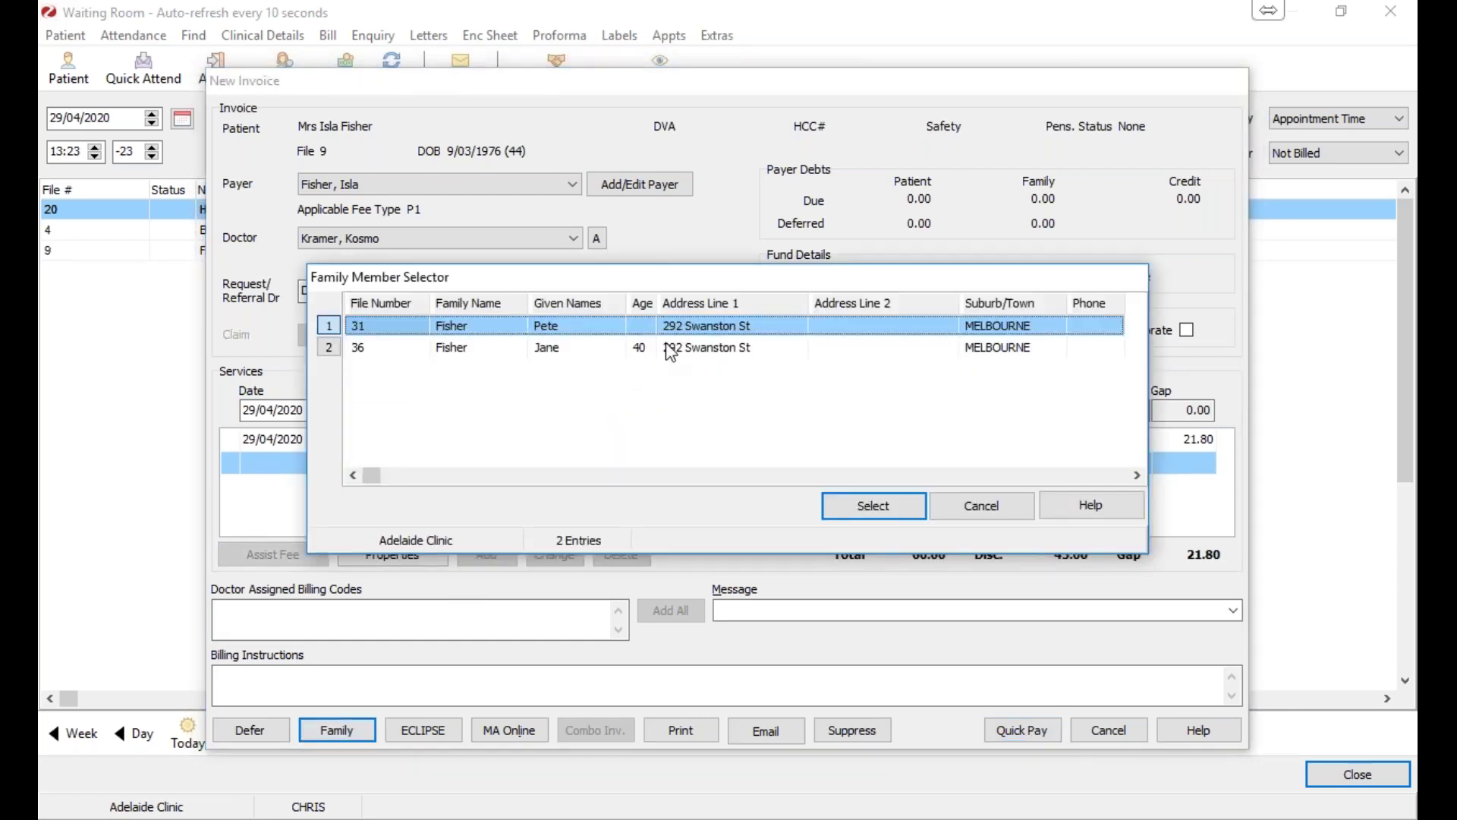
double_click(648, 332)
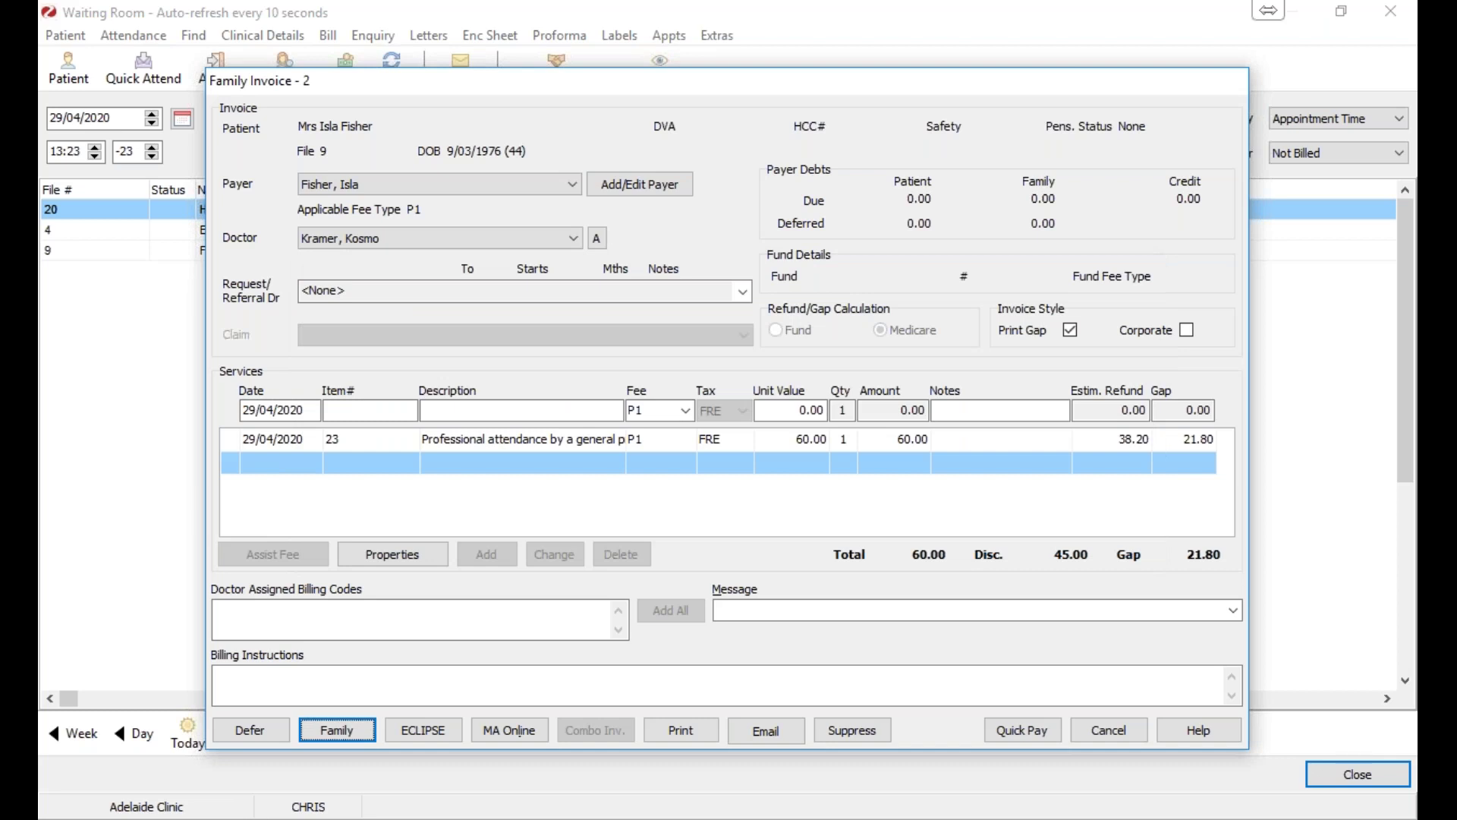
drag(443, 90, 546, 107)
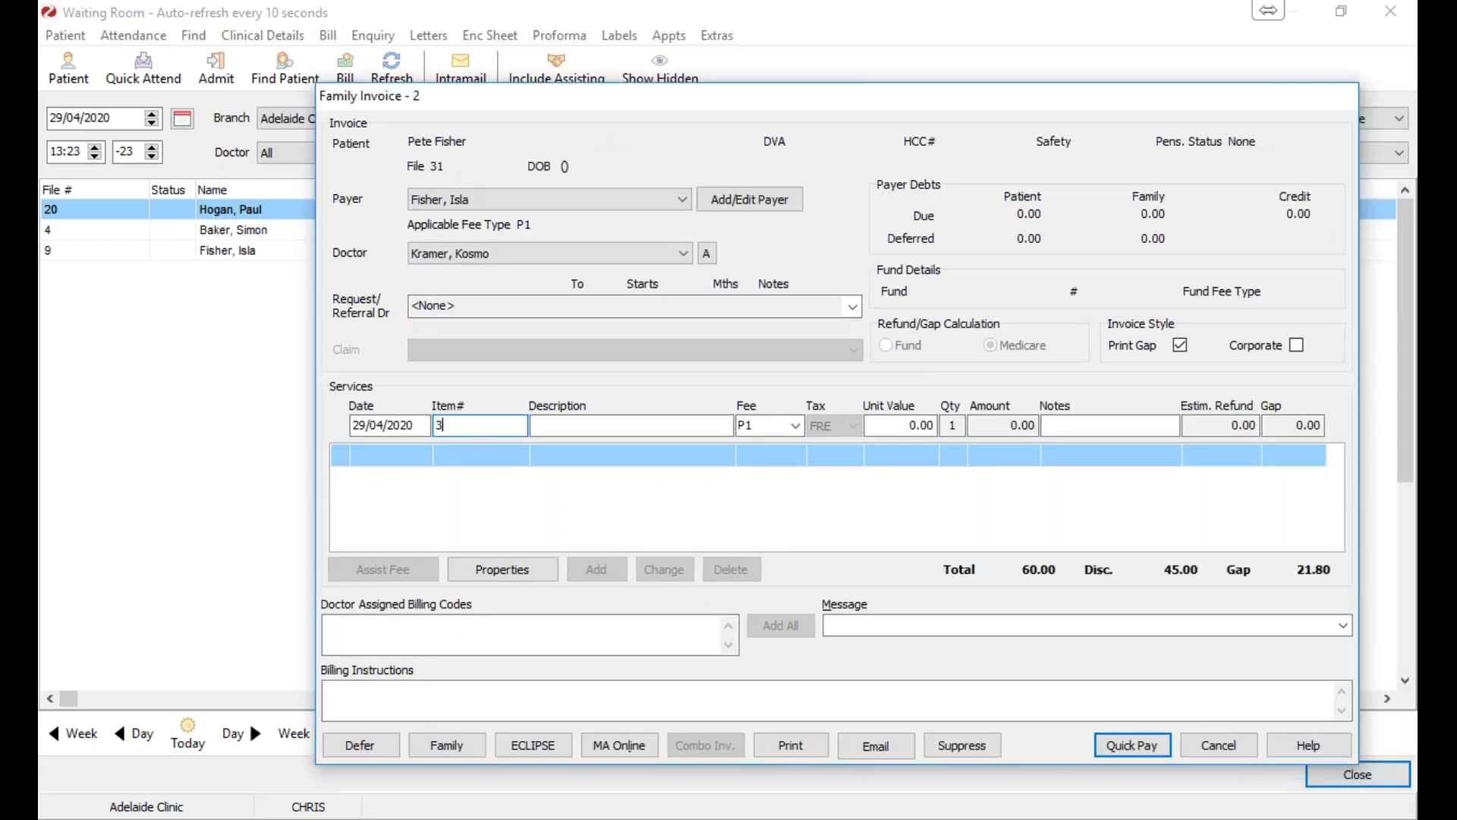
Add an item 36 service line to the family member's invoice.
key(Tab)
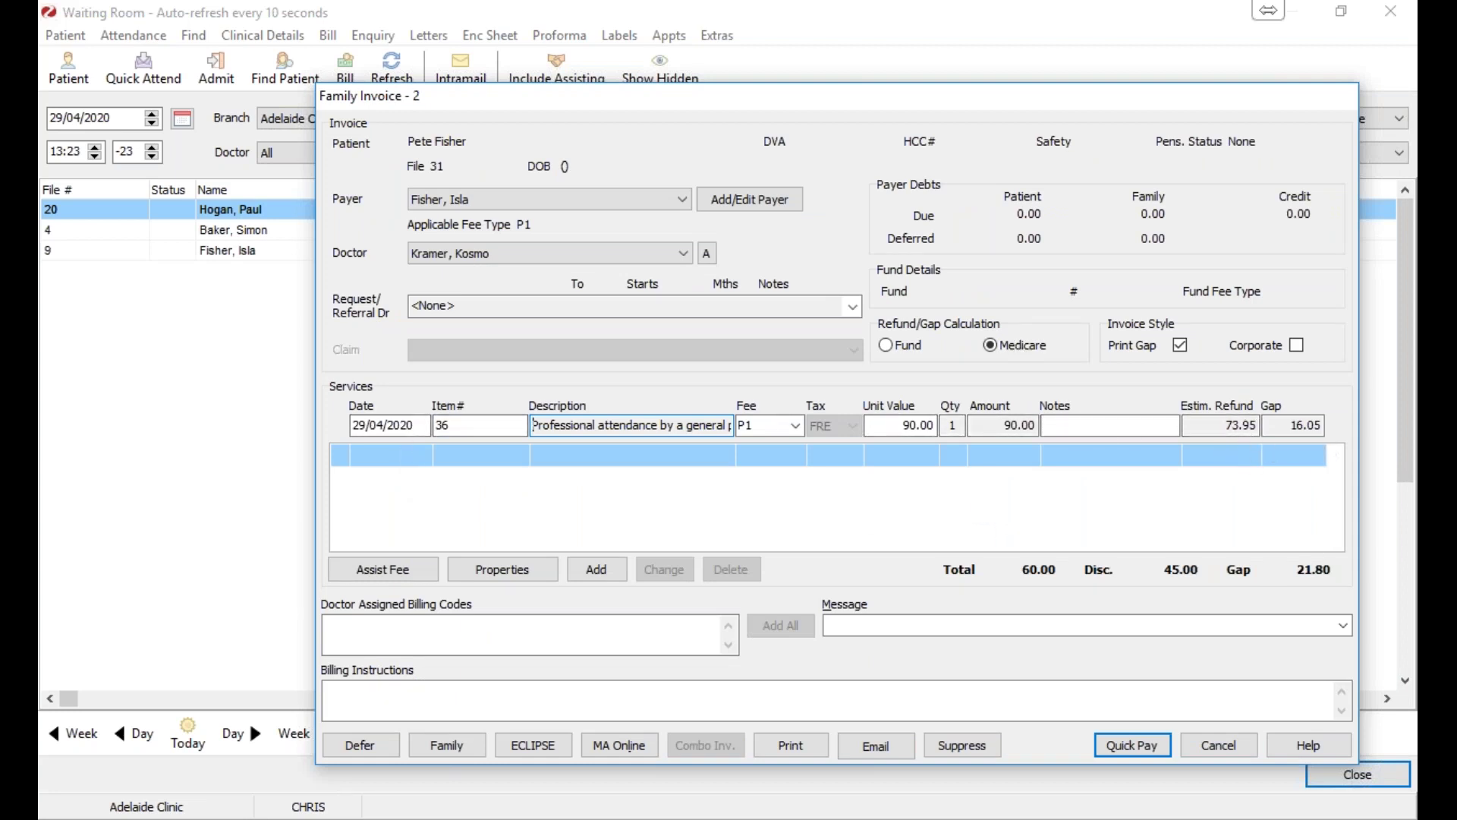
click(597, 569)
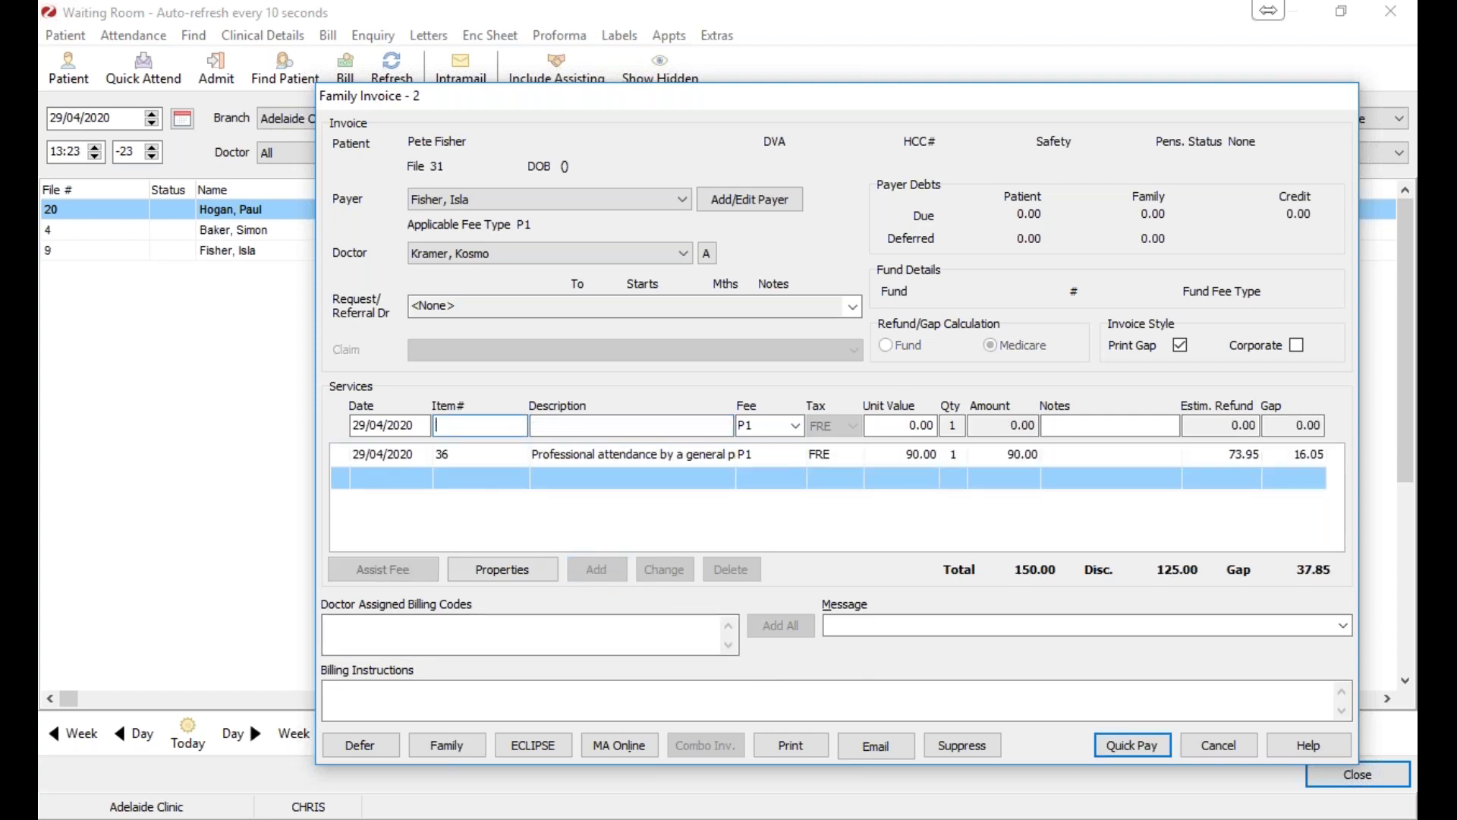
drag(531, 104, 502, 93)
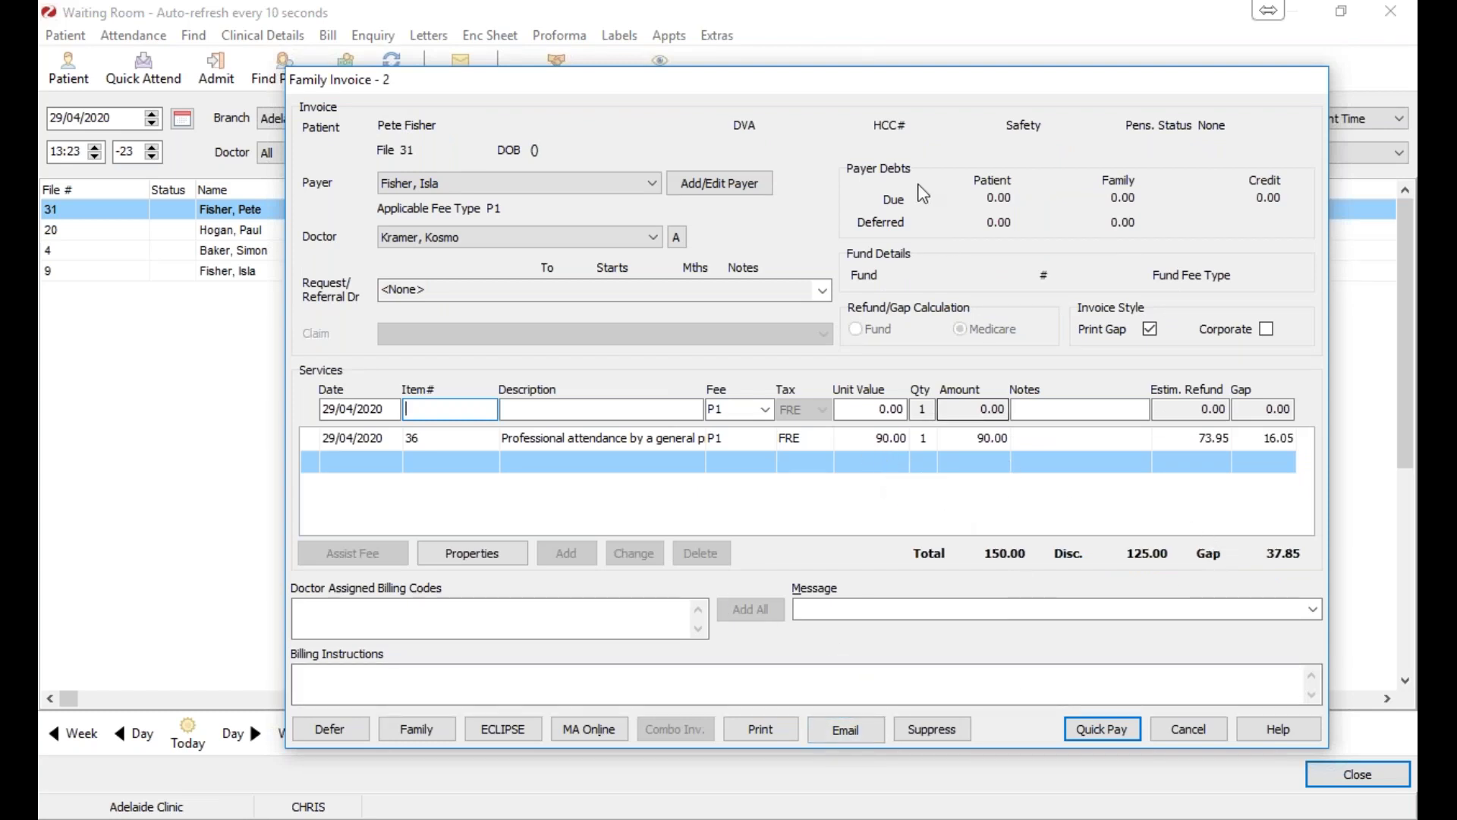
Start a Quick Pay for the family invoices, continuing past the warnings, and add an Eftpos payment of 150.00.
click(1098, 730)
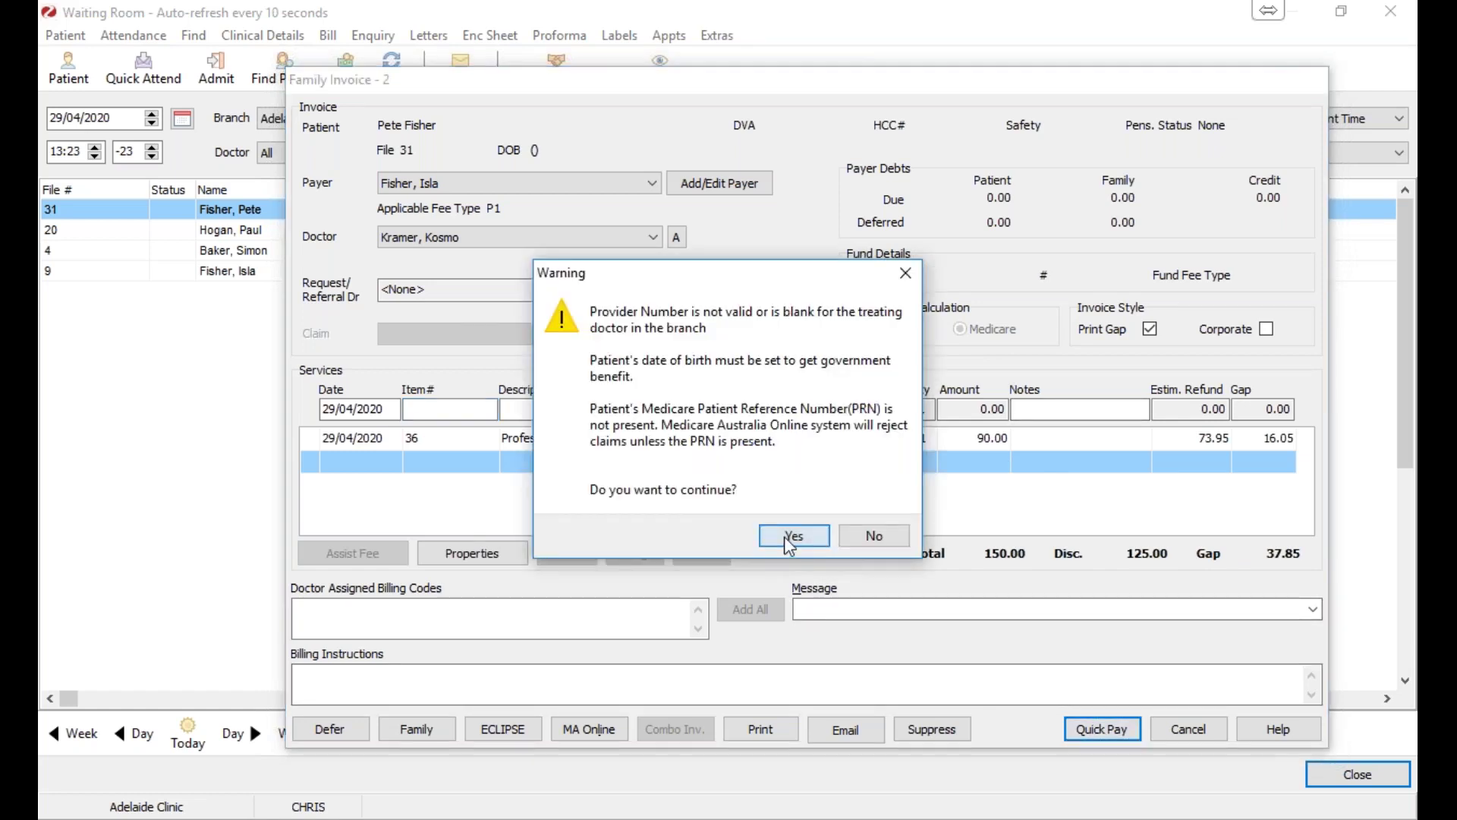
click(790, 536)
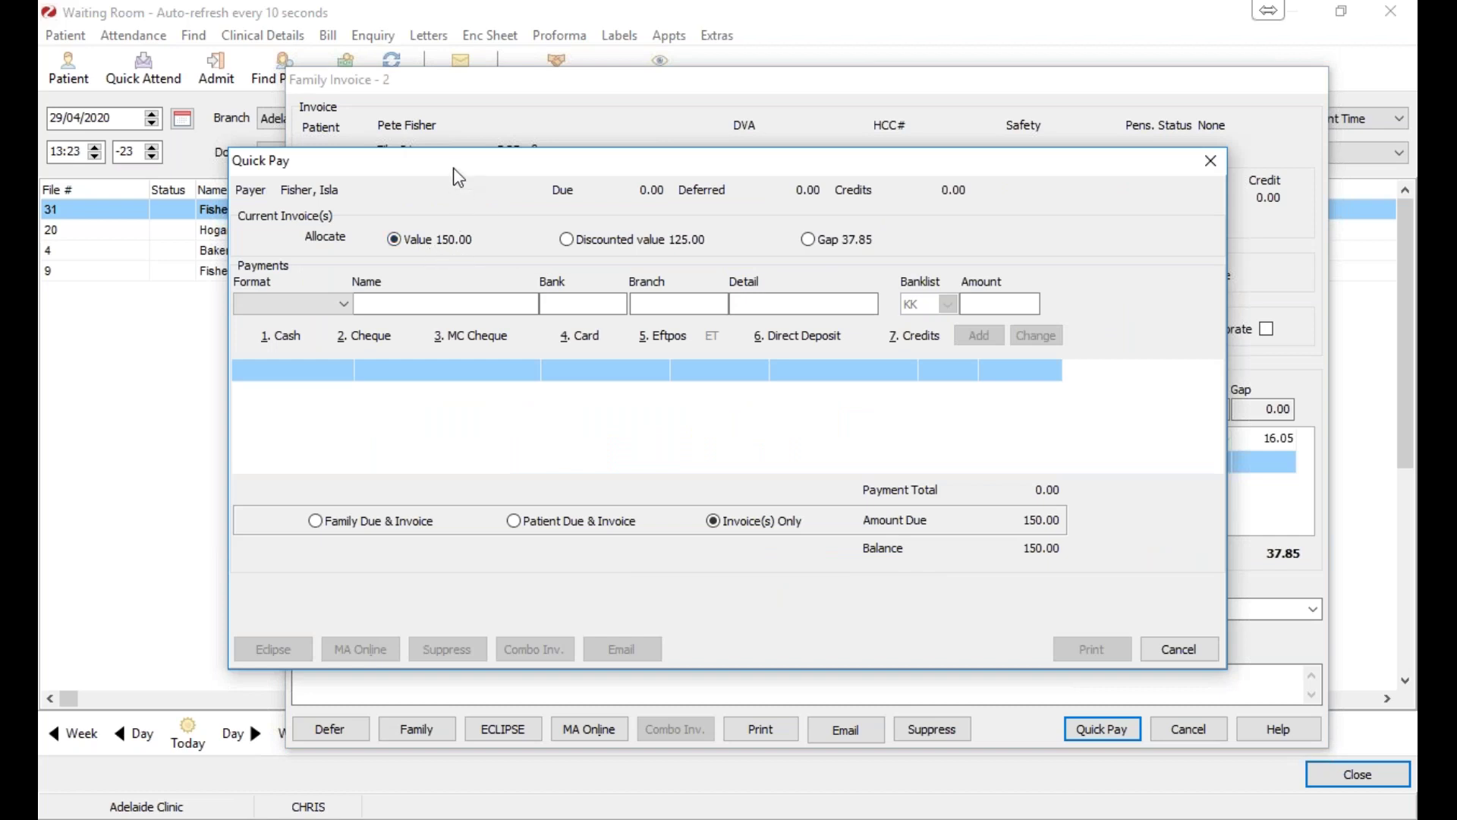
drag(454, 170, 475, 216)
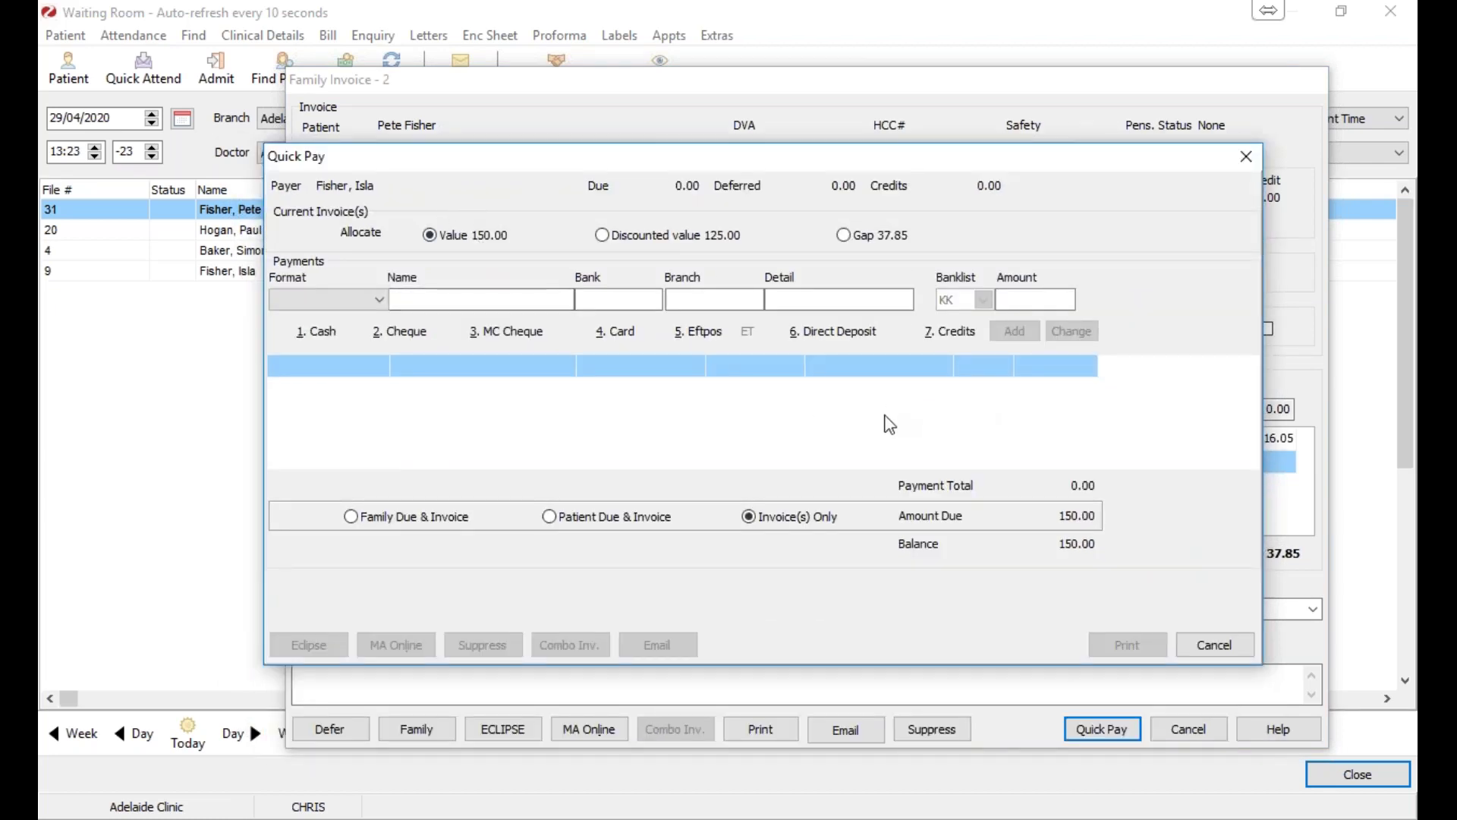
click(698, 339)
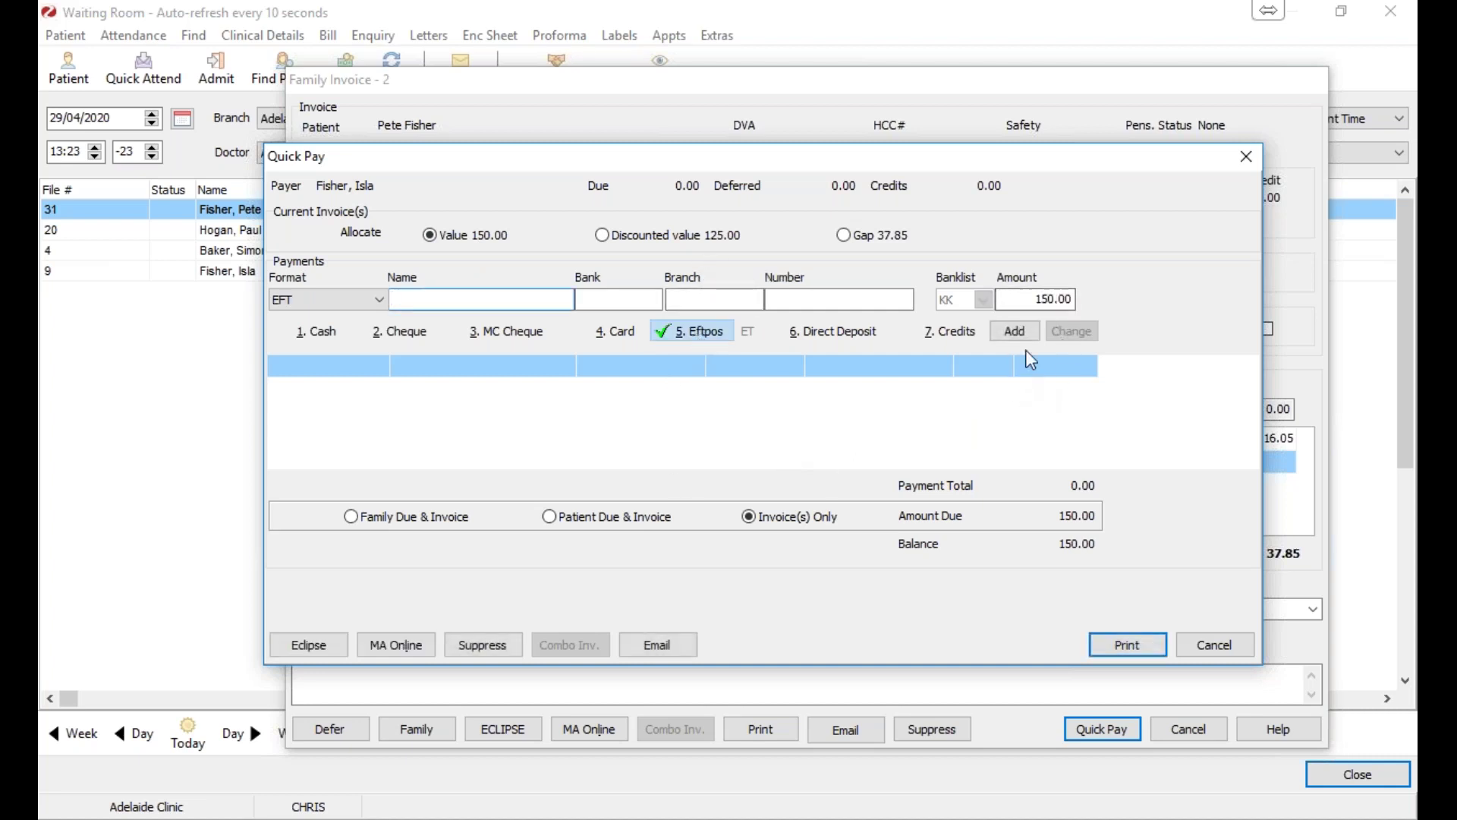
click(1015, 331)
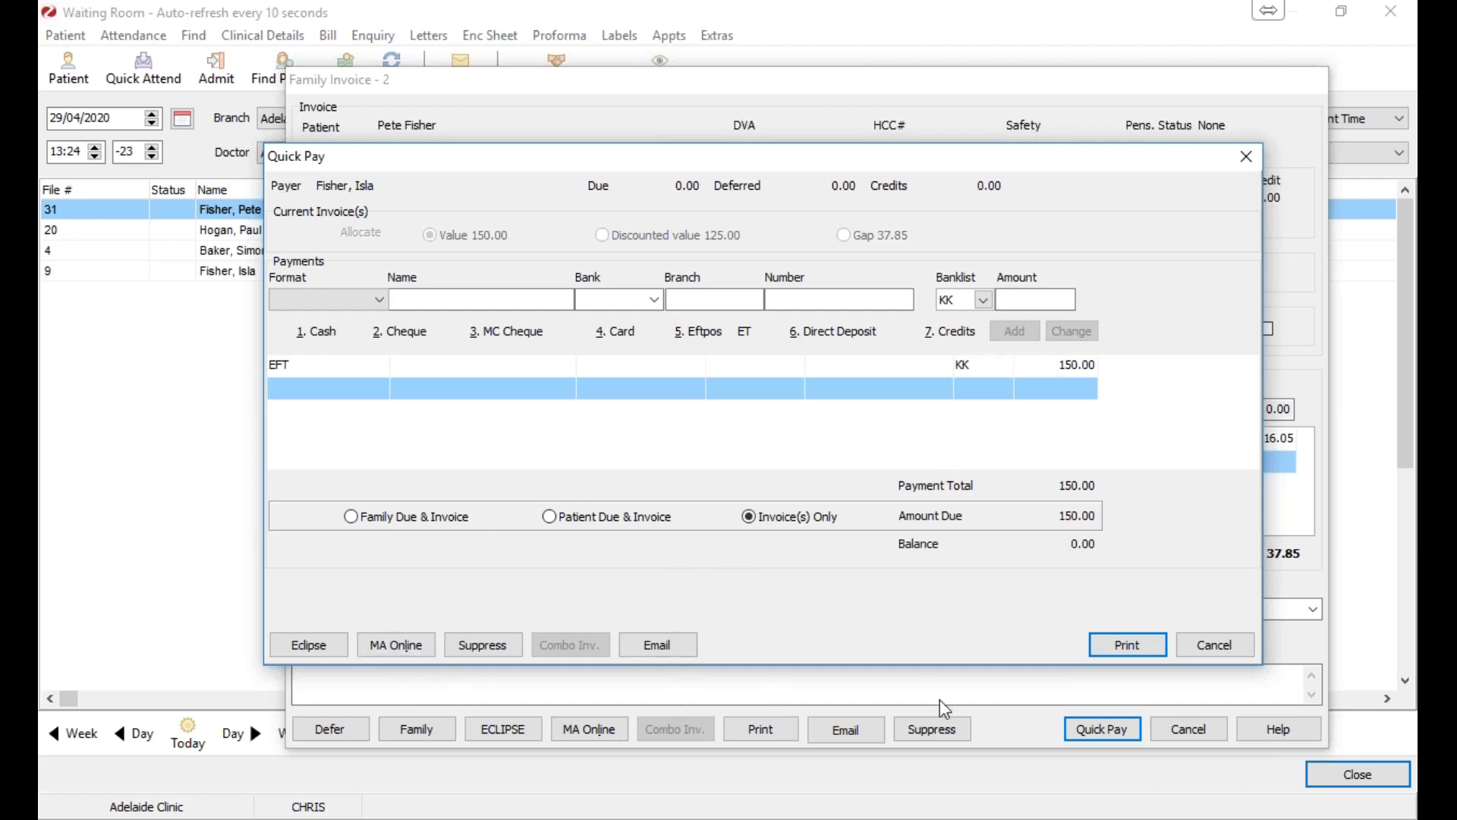
Cancel the Quick Pay and discard the whole set of family invoices.
click(1222, 646)
key(Return)
click(792, 464)
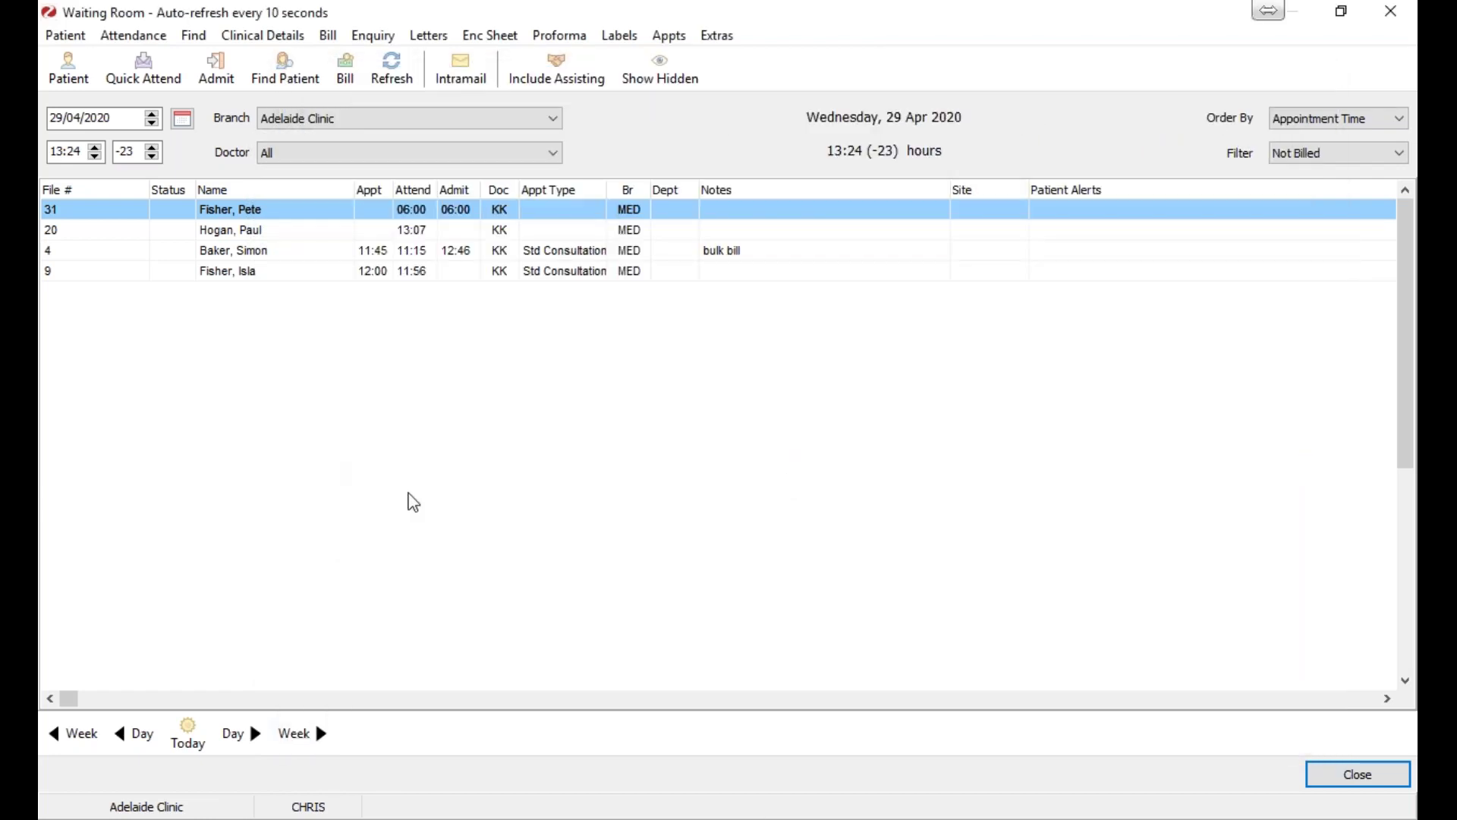
Start an invoice for the waiting patient who attended at 13:07 and add an item 36 service line.
click(248, 273)
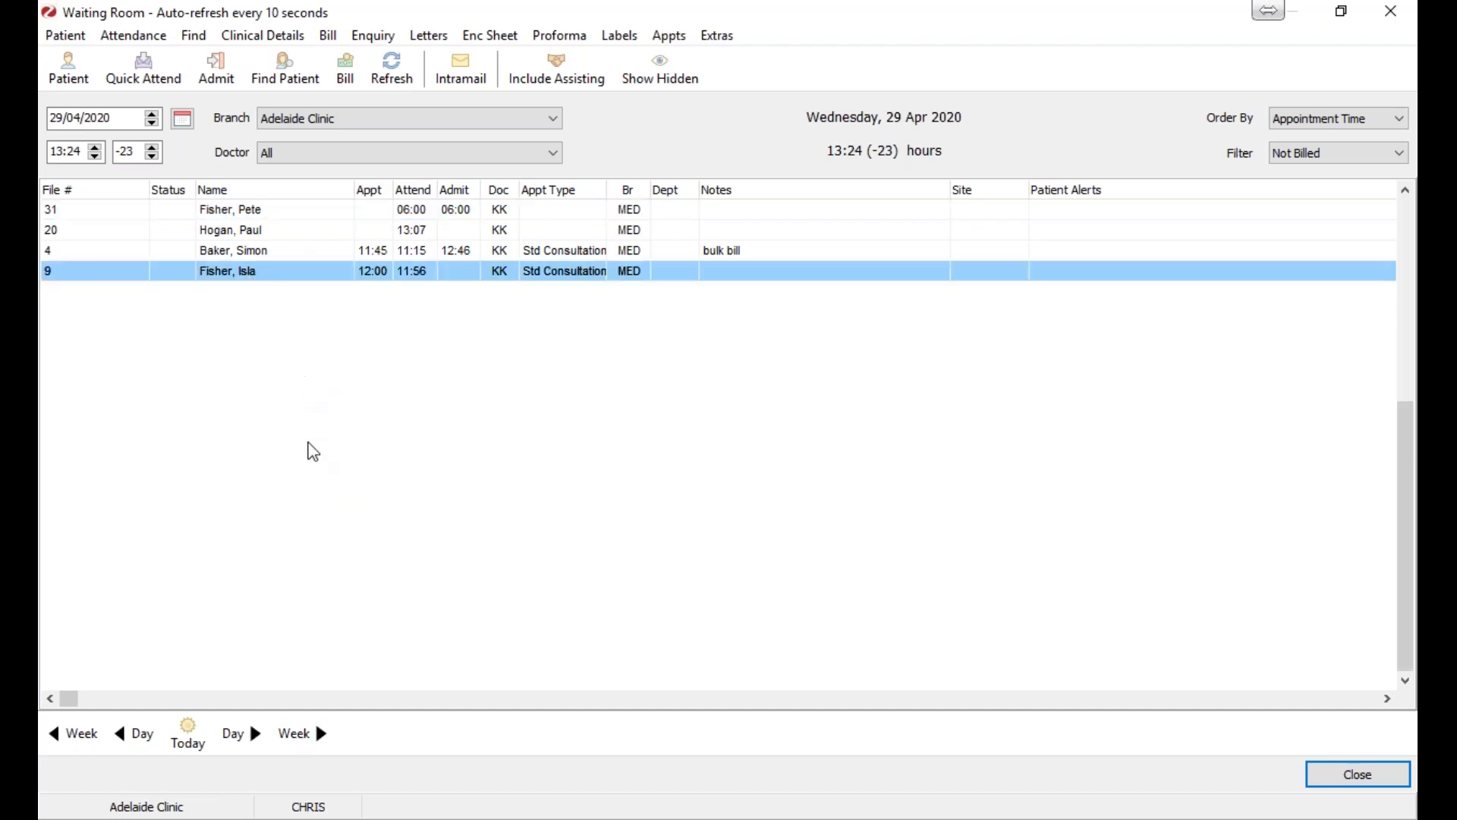
right_click(258, 230)
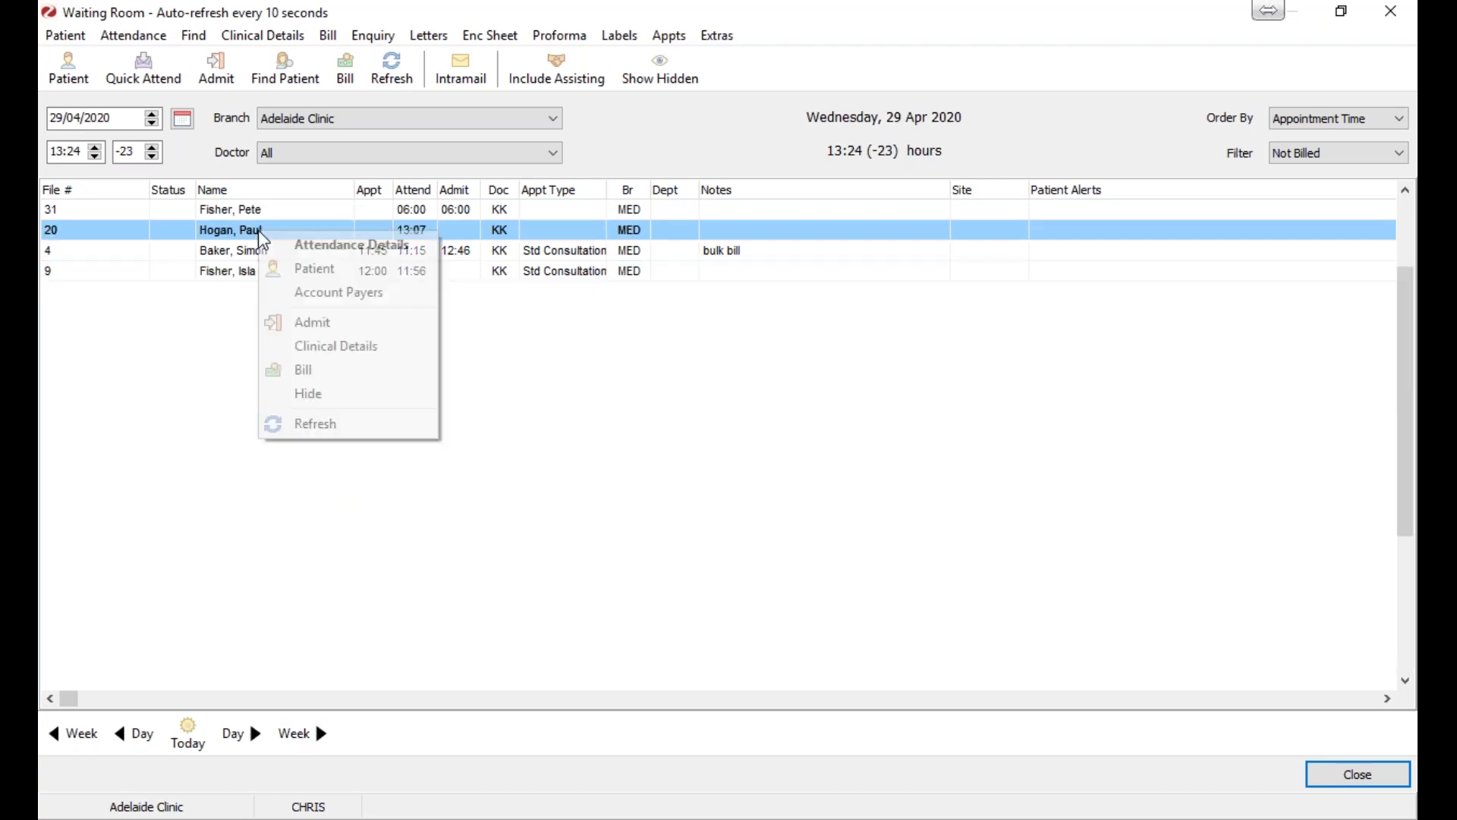
click(306, 375)
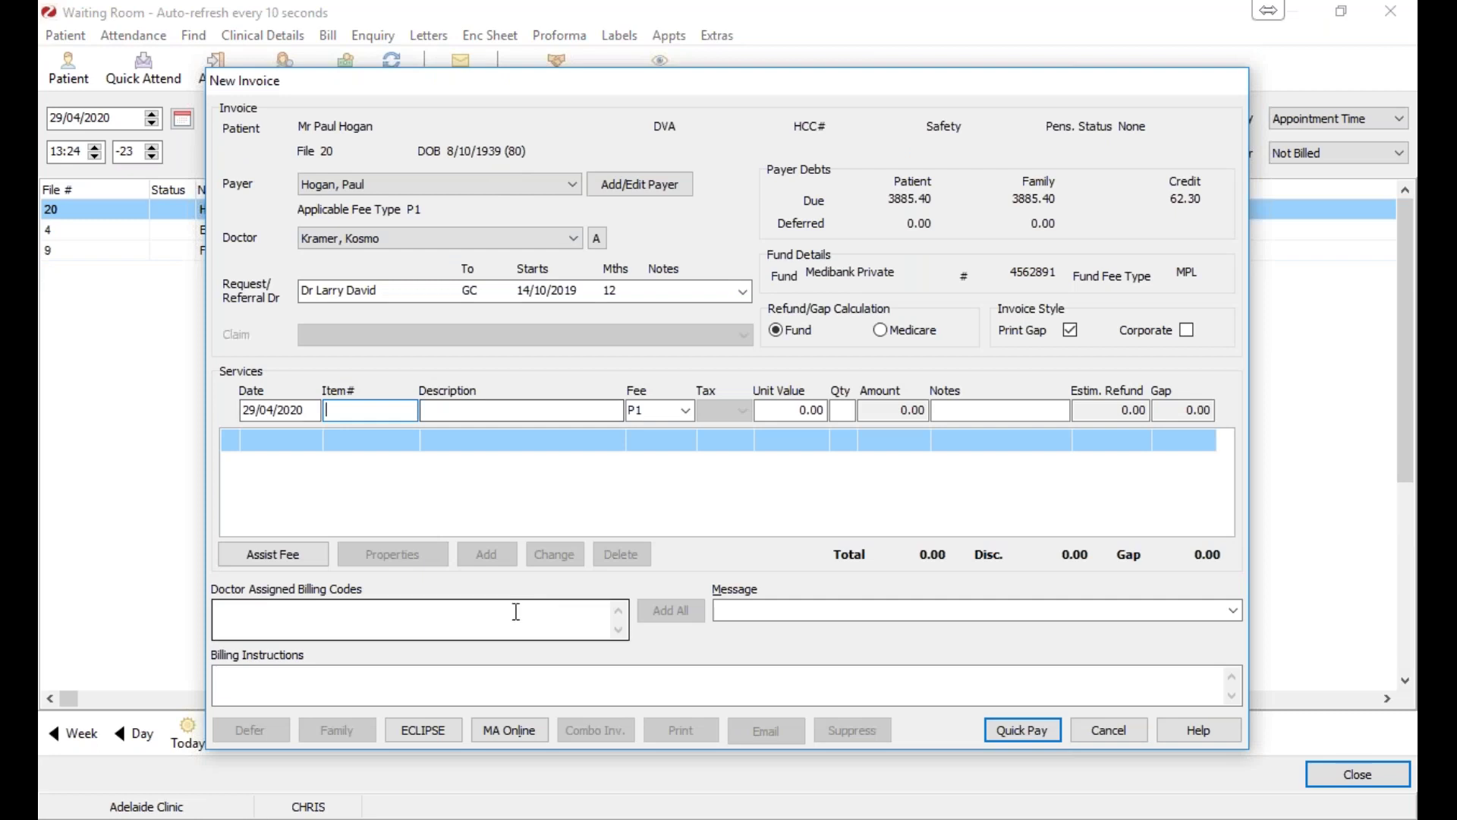
text(36)
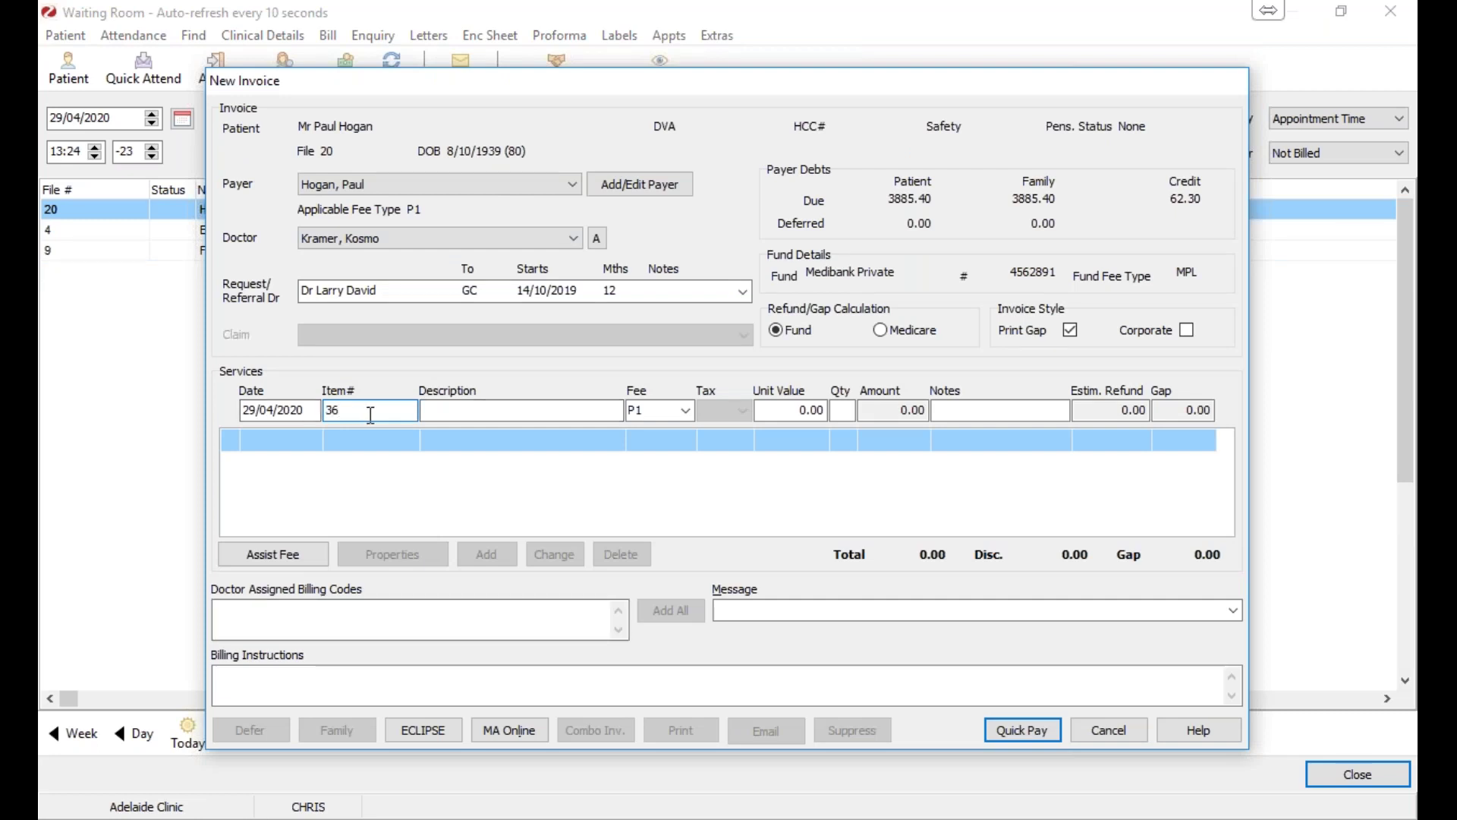
key(Tab)
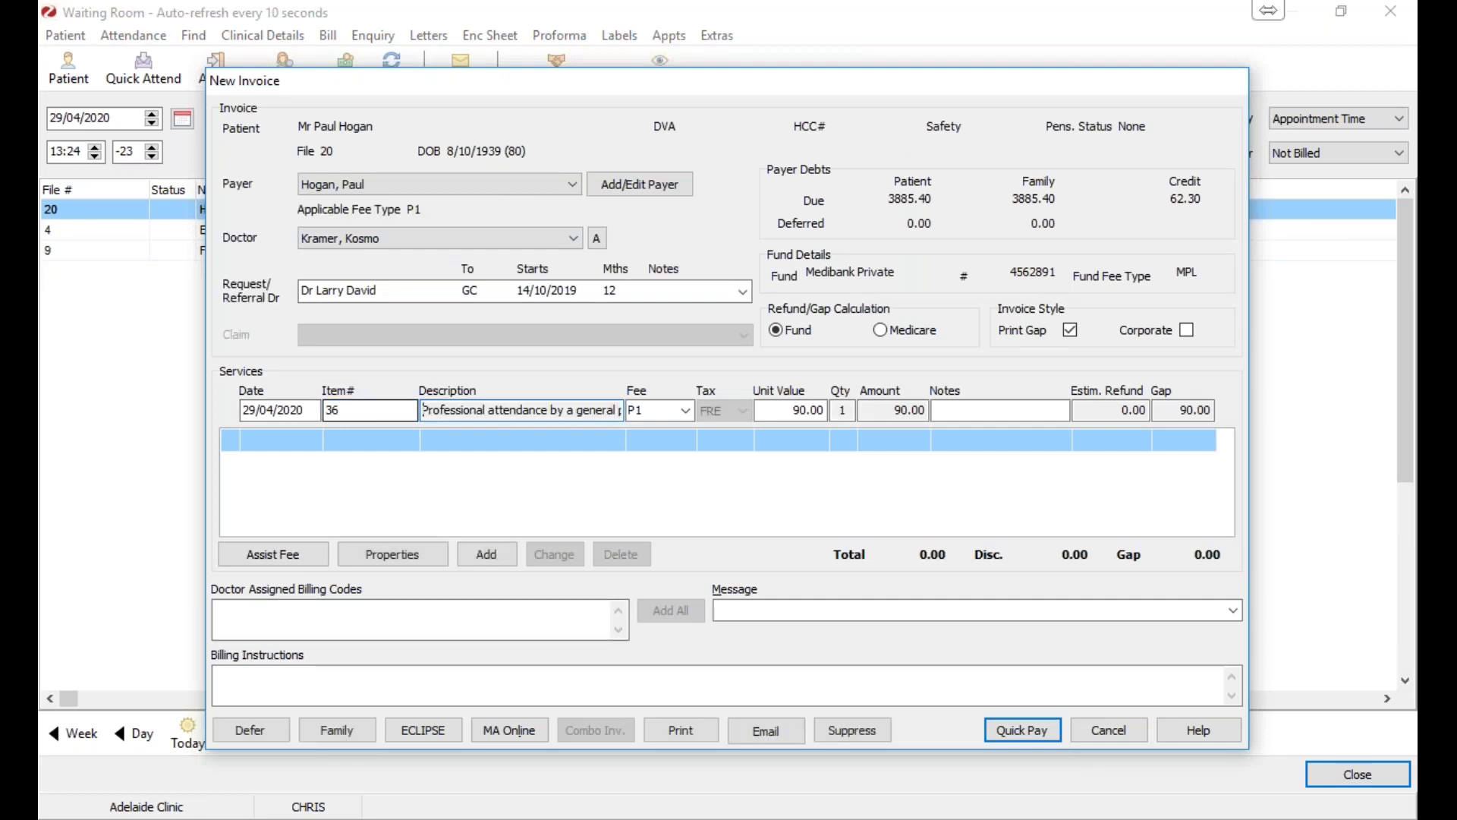
click(474, 550)
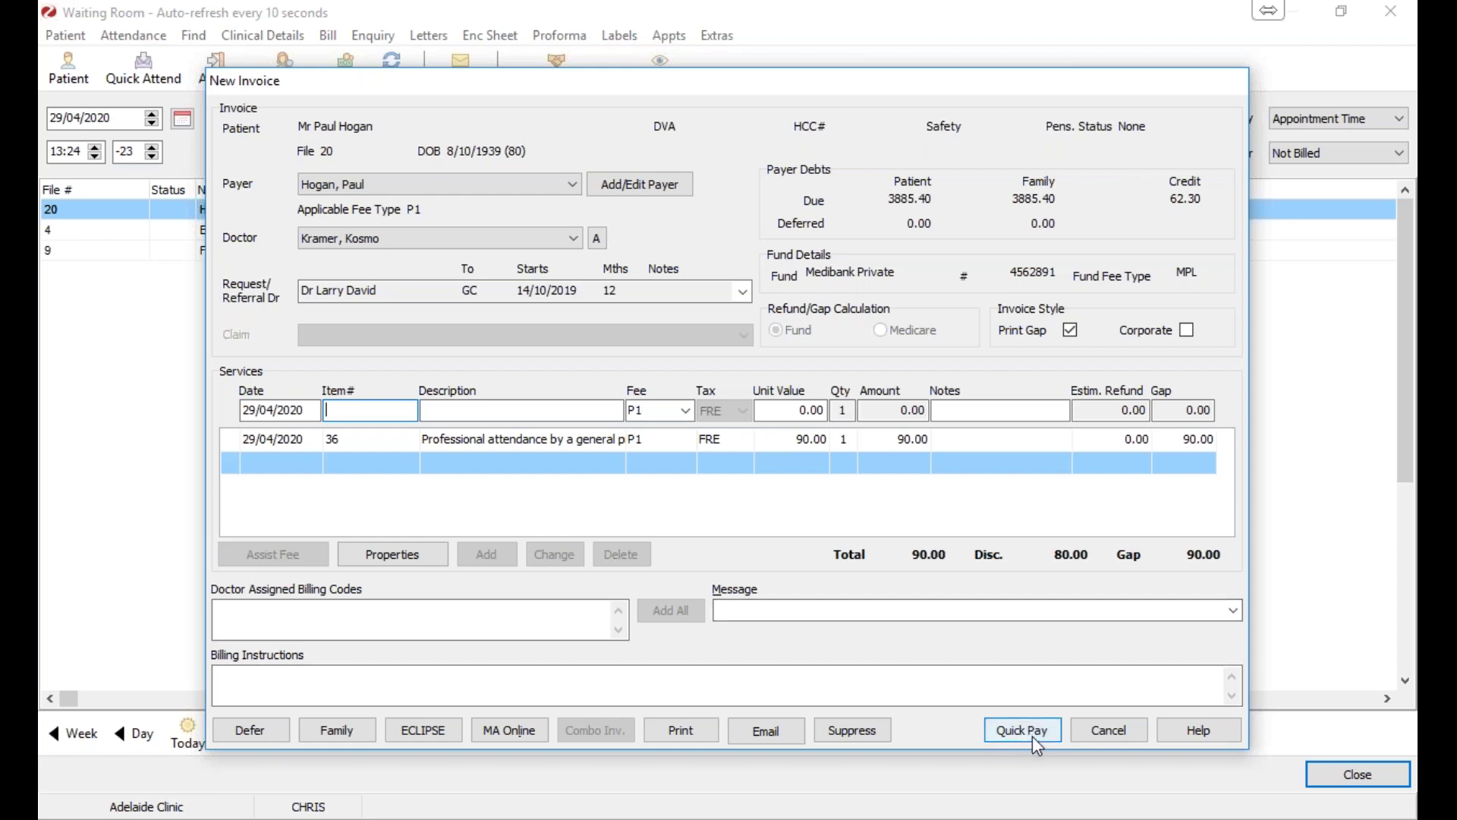
Defer the invoice, continuing past the provider number warning, and close the waiting room.
click(255, 732)
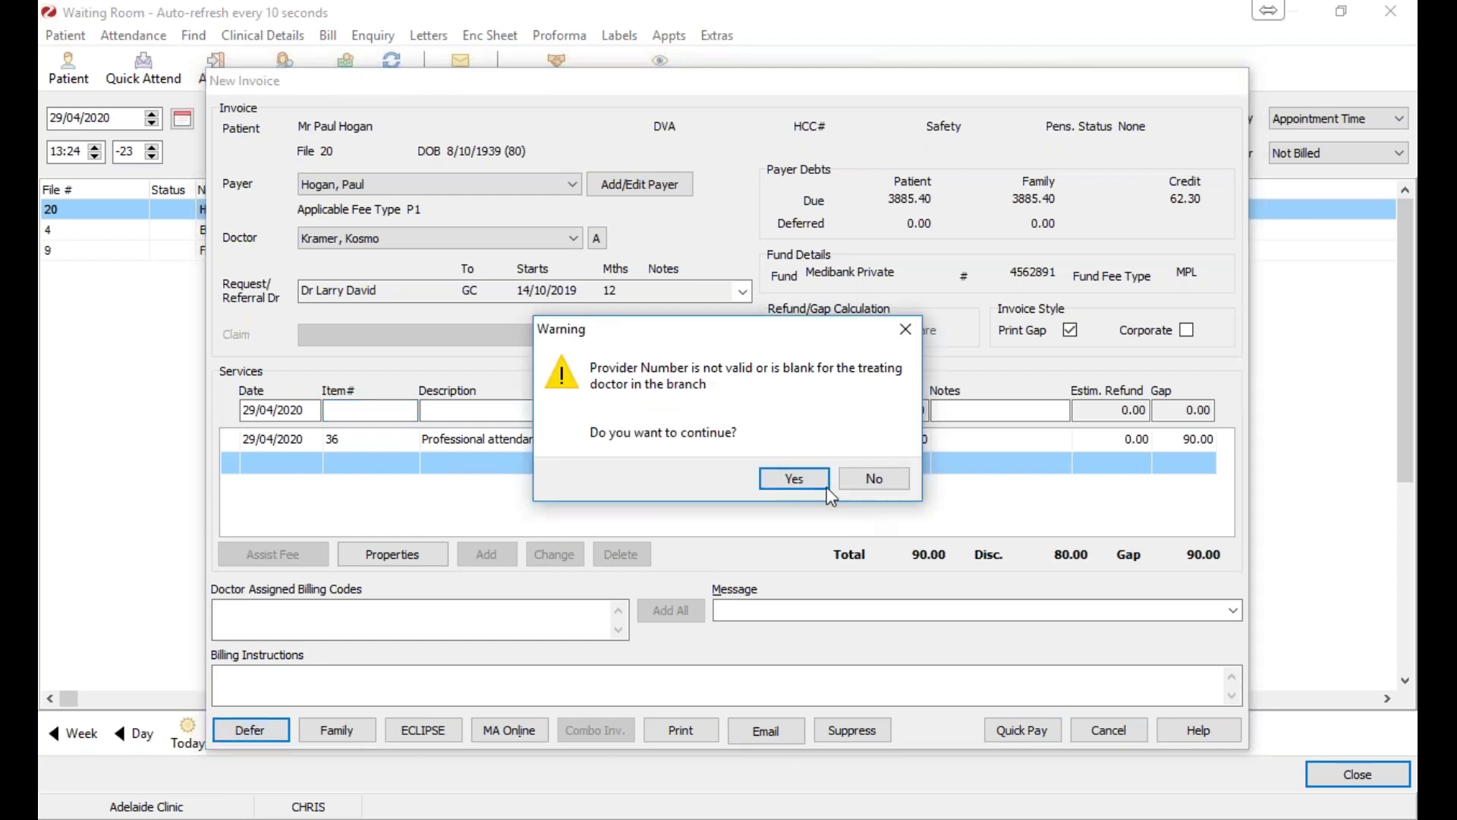
click(794, 479)
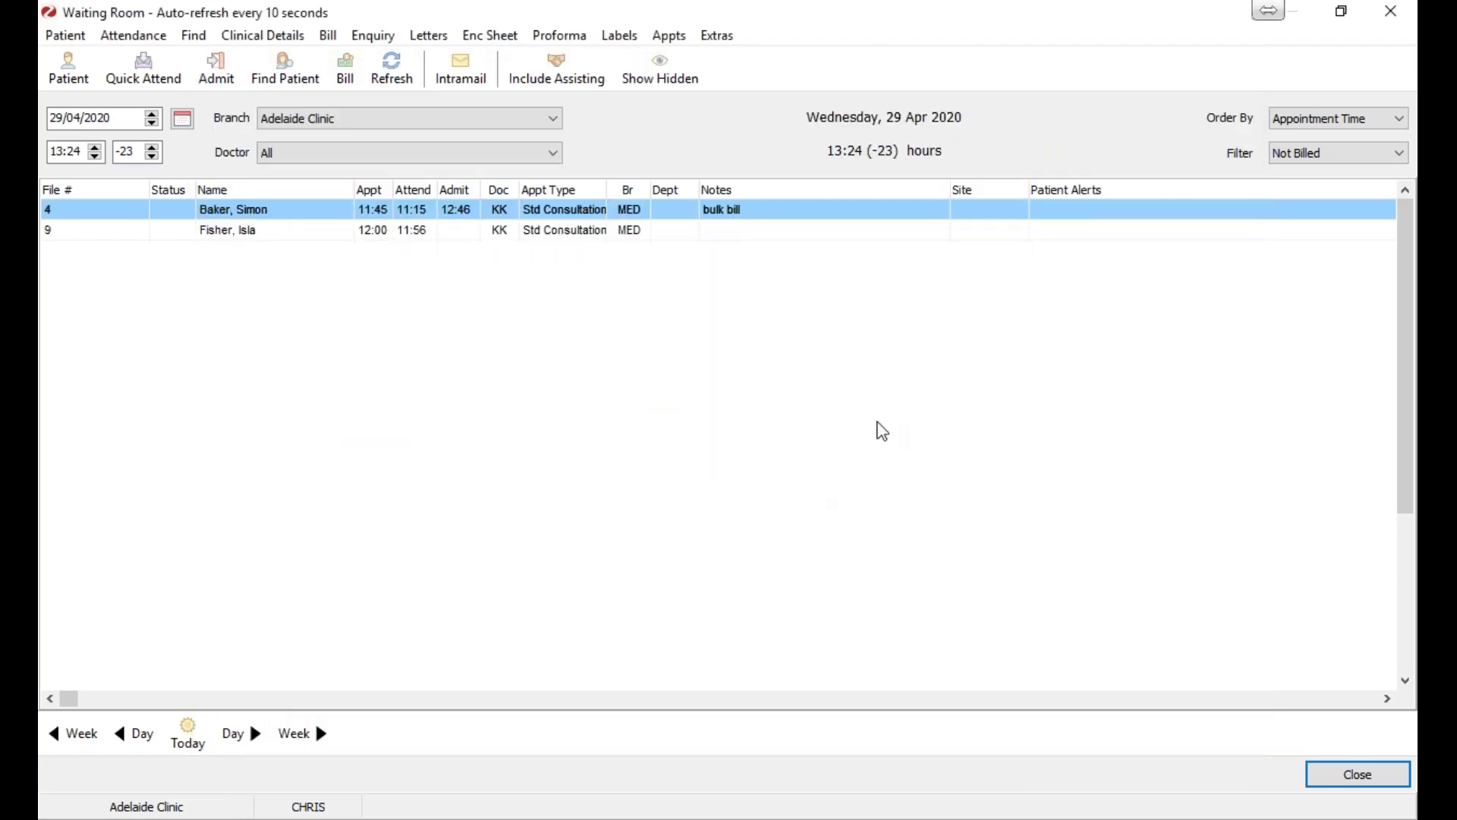
click(1401, 17)
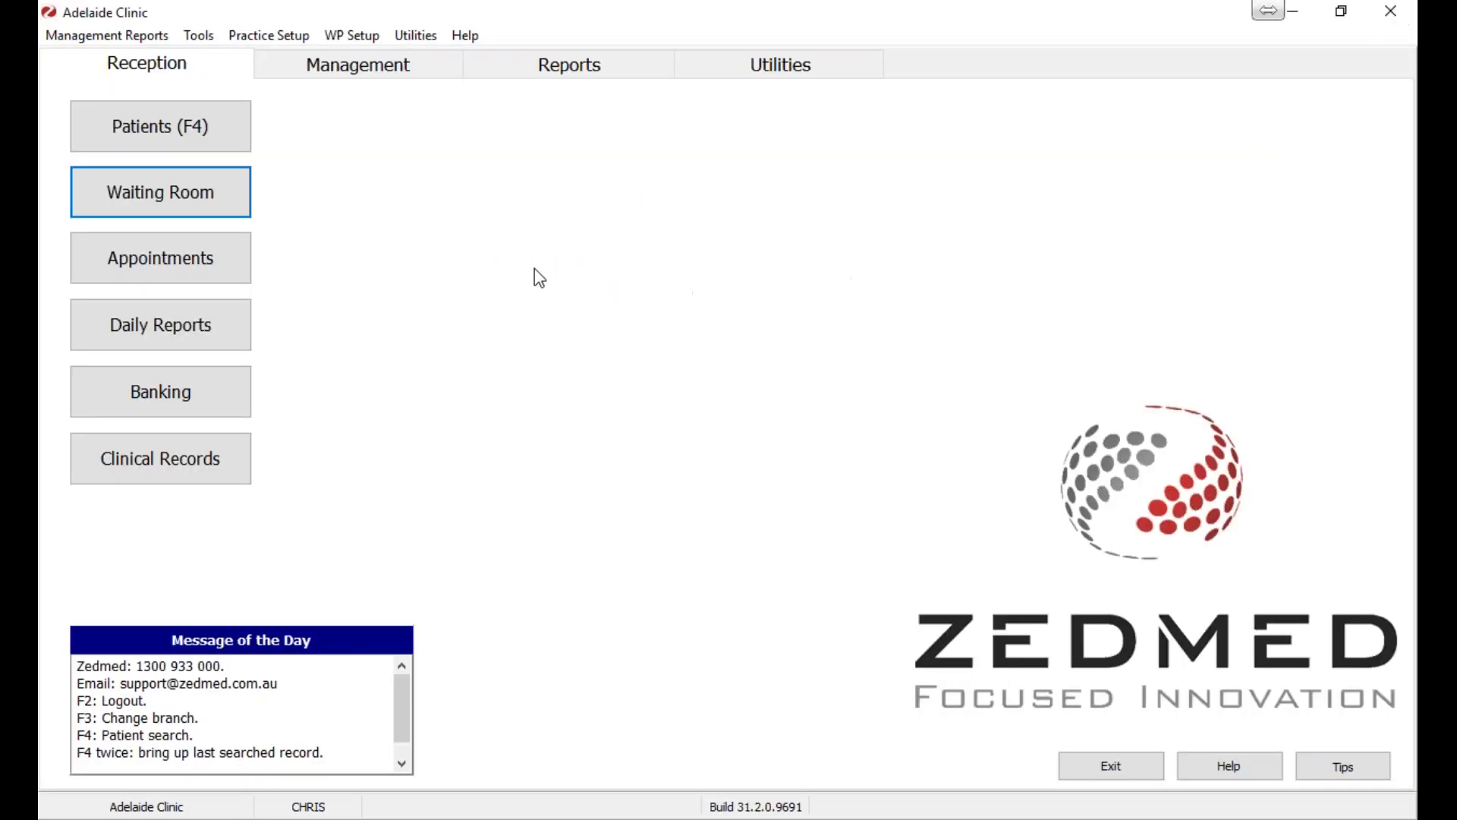
Find the patient just billed by family name and reopen the deferred invoice from the patient record.
click(212, 146)
text(hogan)
key(Return)
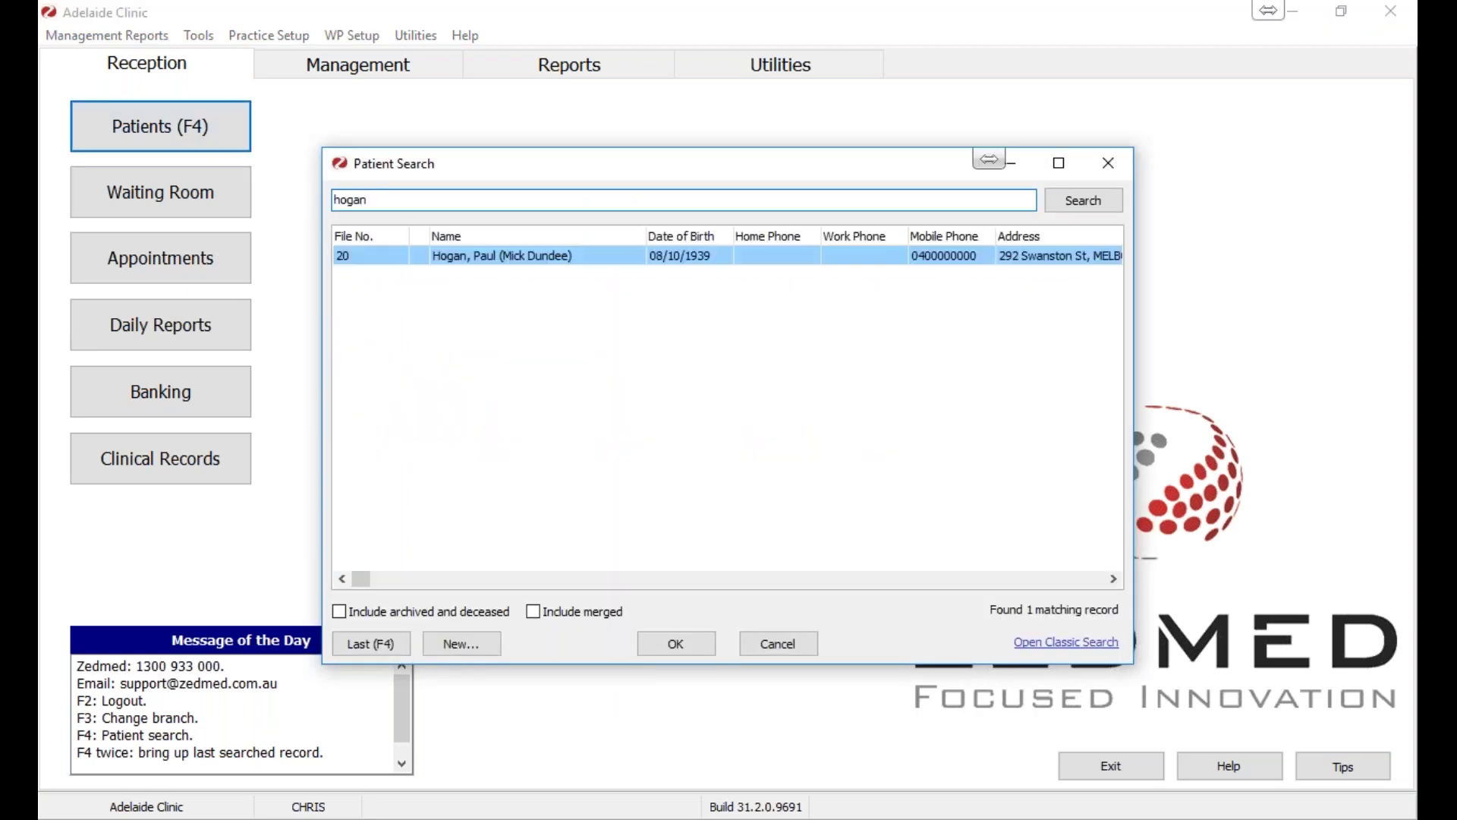
key(Return)
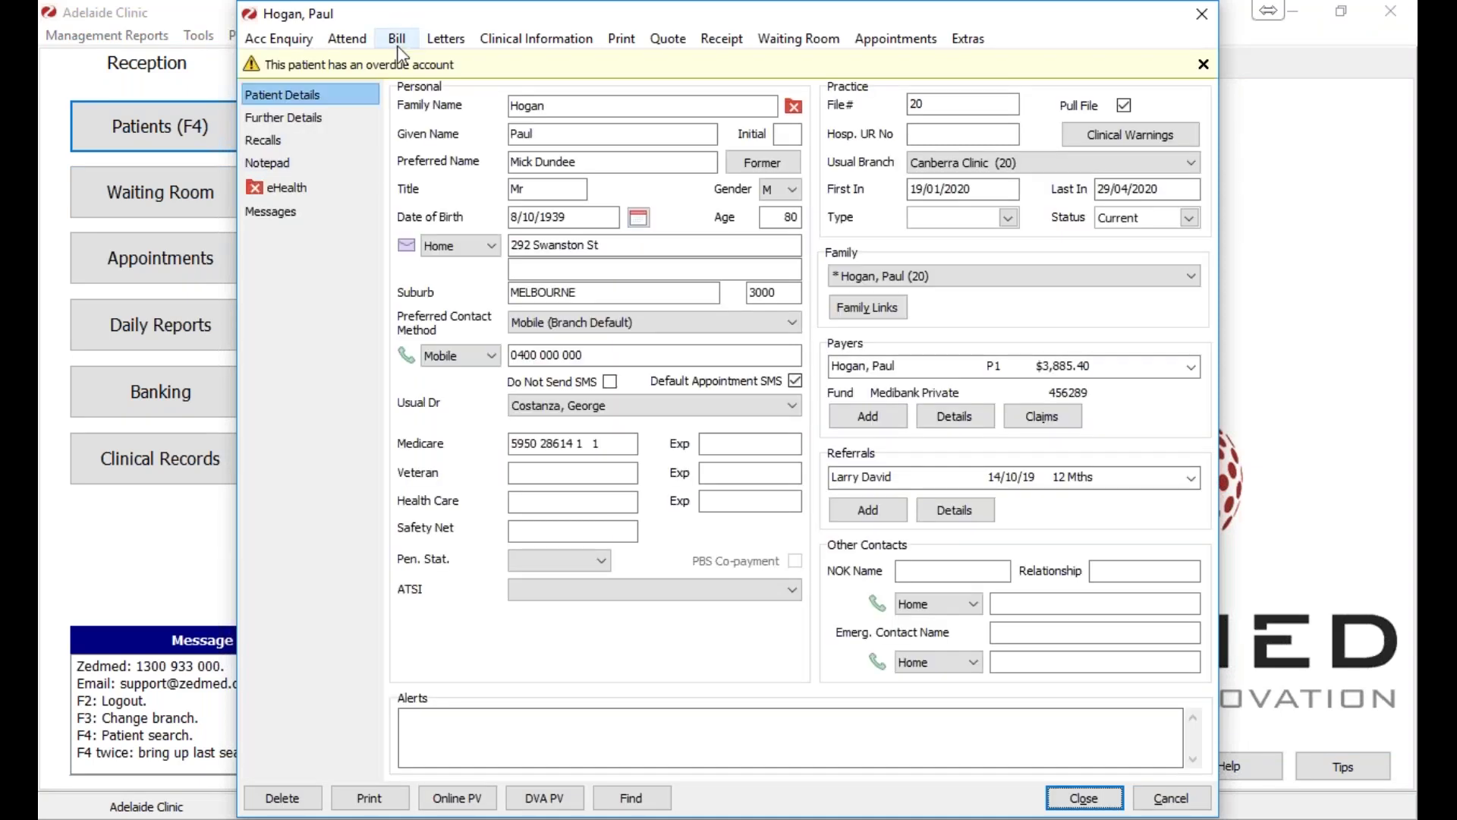
click(397, 39)
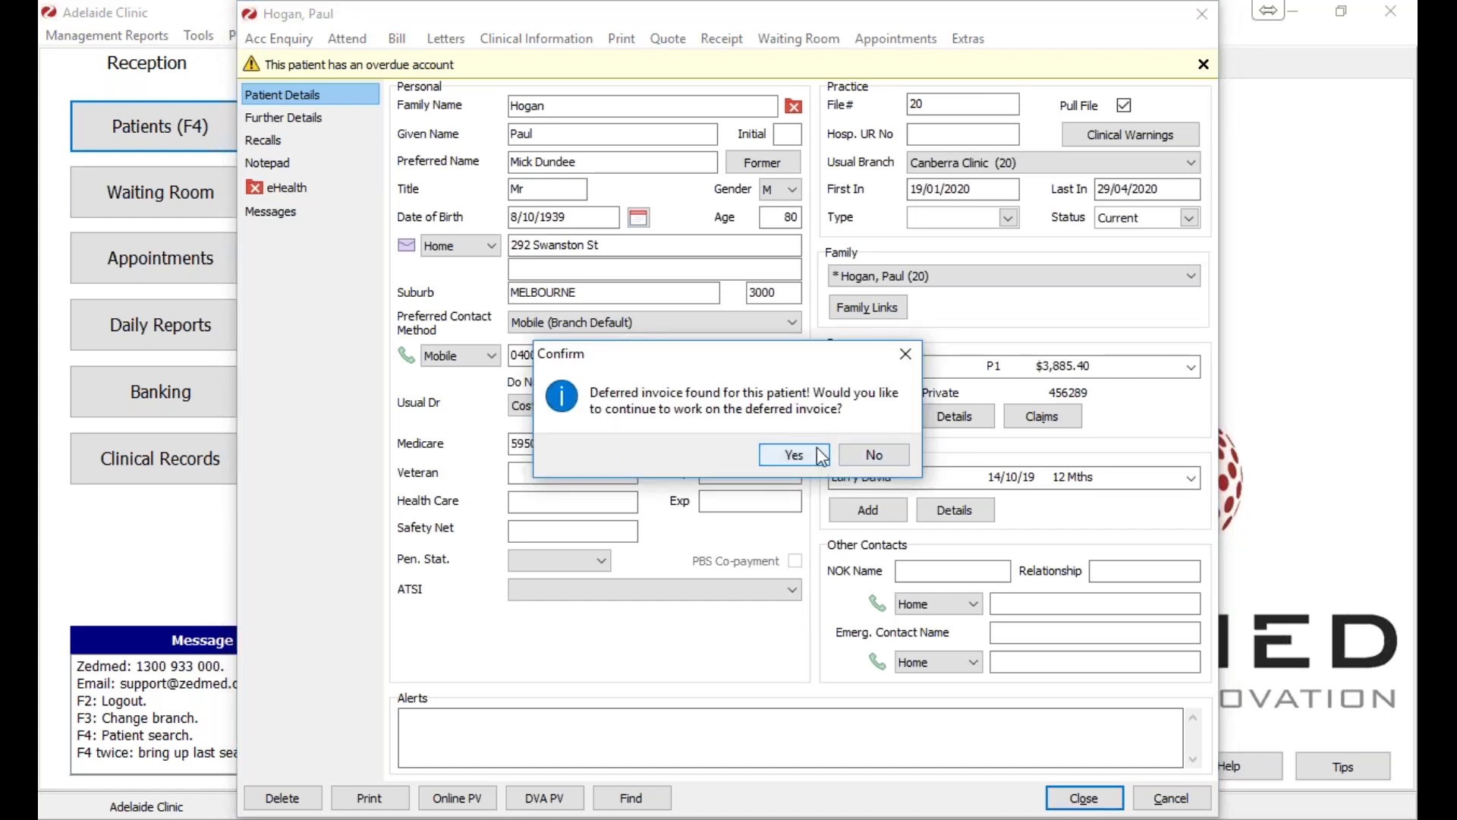
click(815, 454)
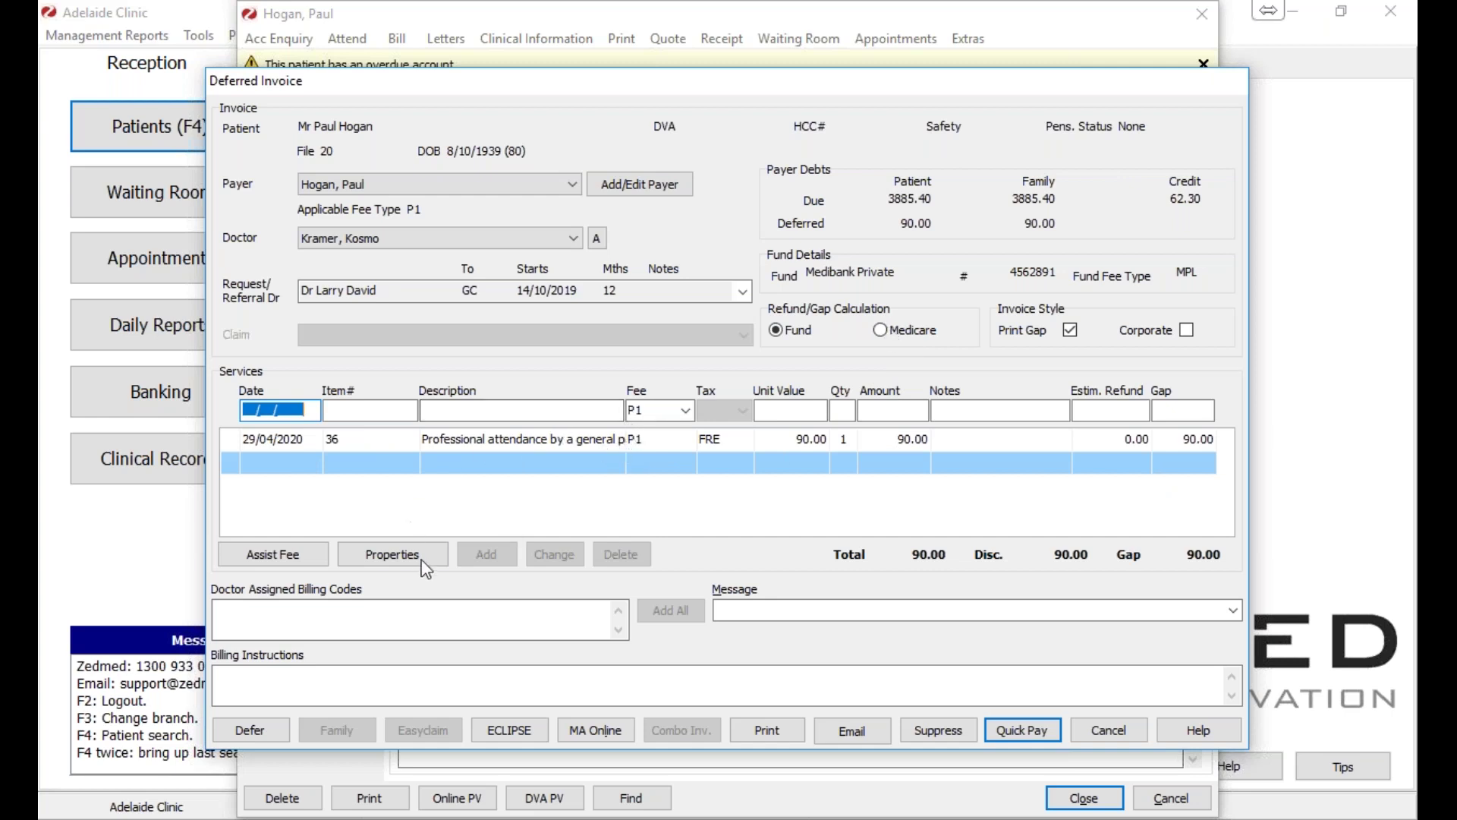
Load the deferred invoice's item 36 line for changing, cancel out of the invoice, and close the patient record and search.
click(425, 440)
click(558, 553)
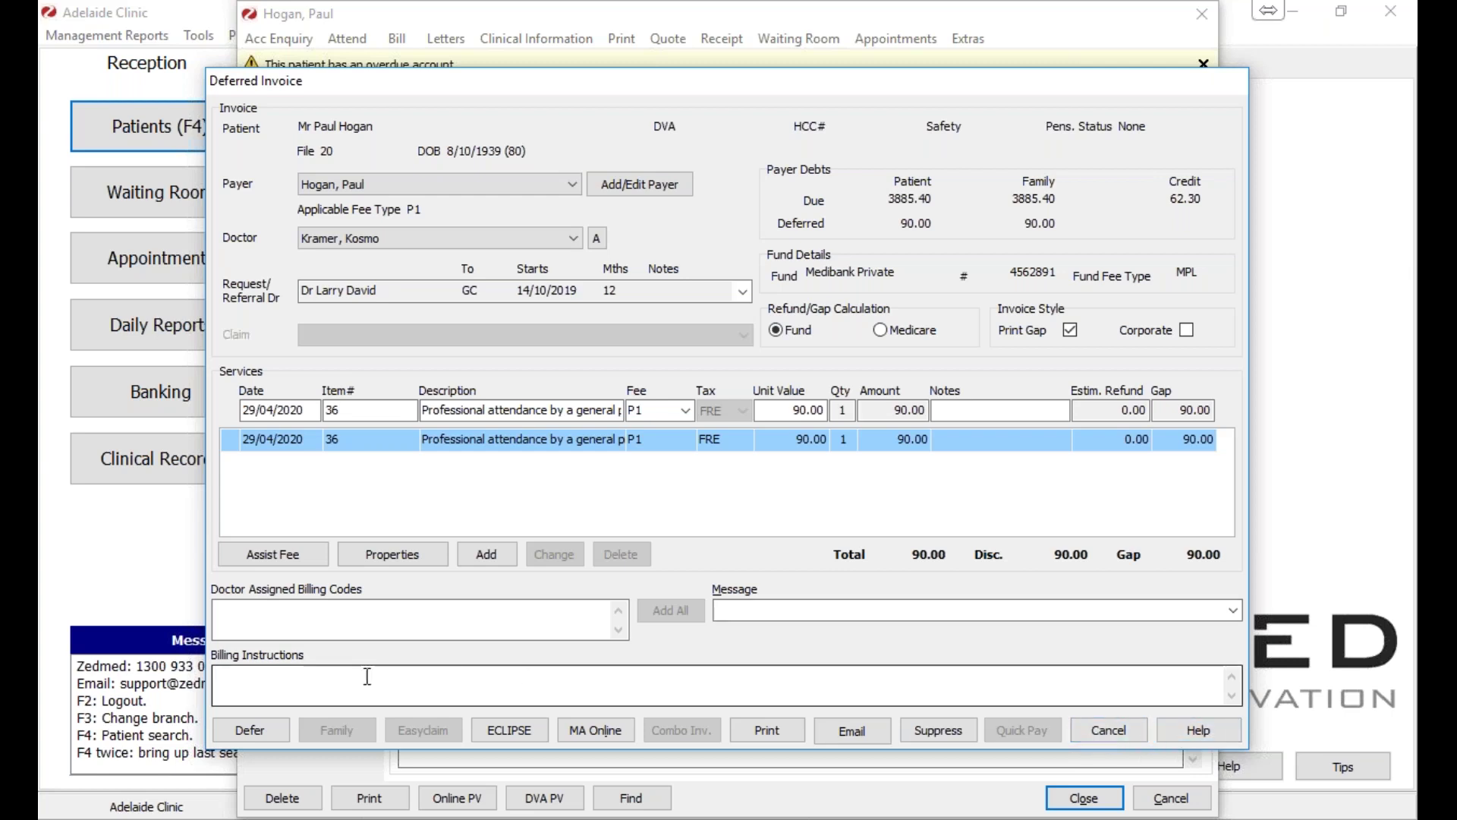
click(1107, 729)
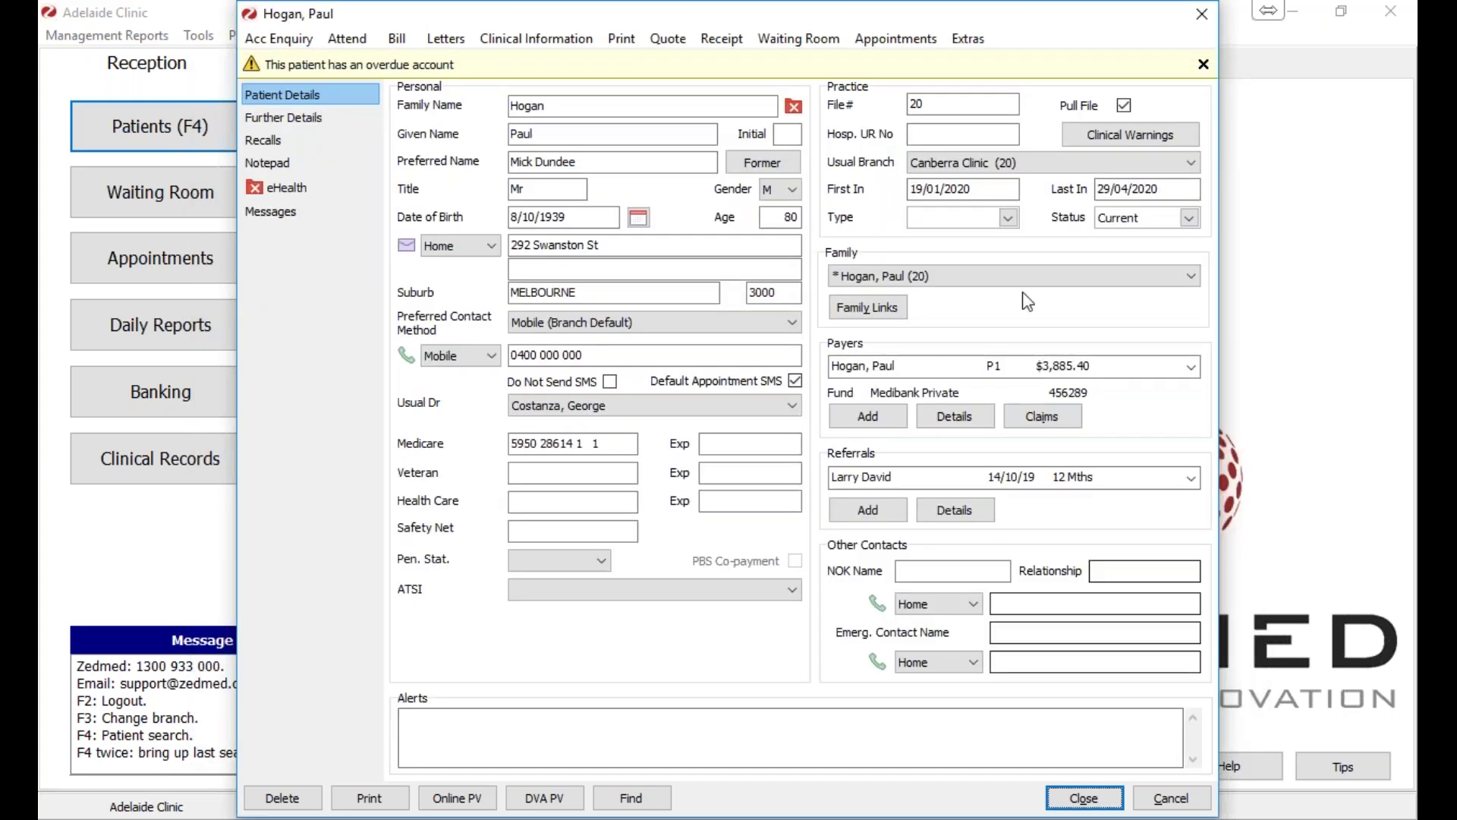
click(1200, 17)
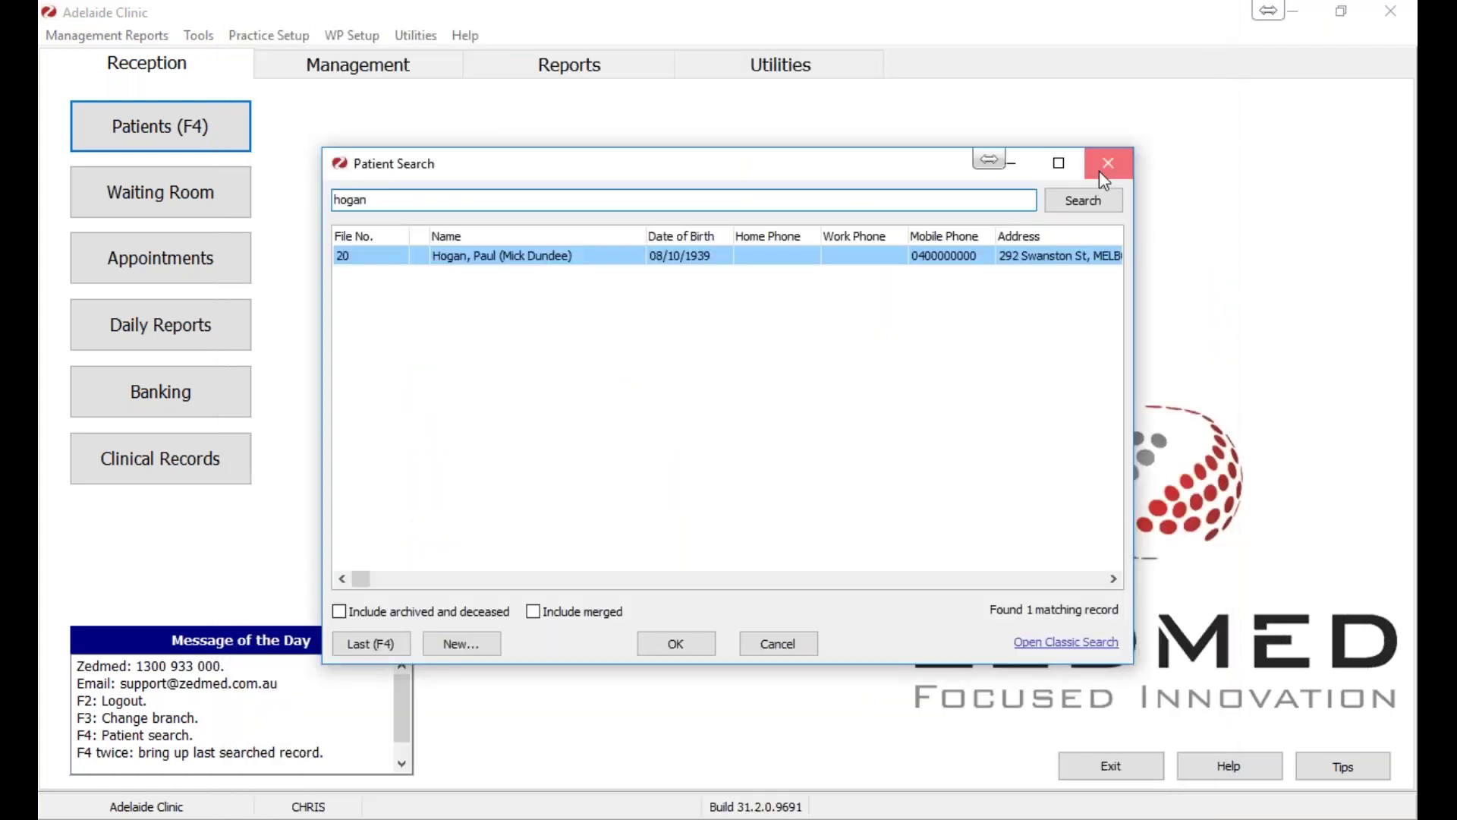
click(1104, 161)
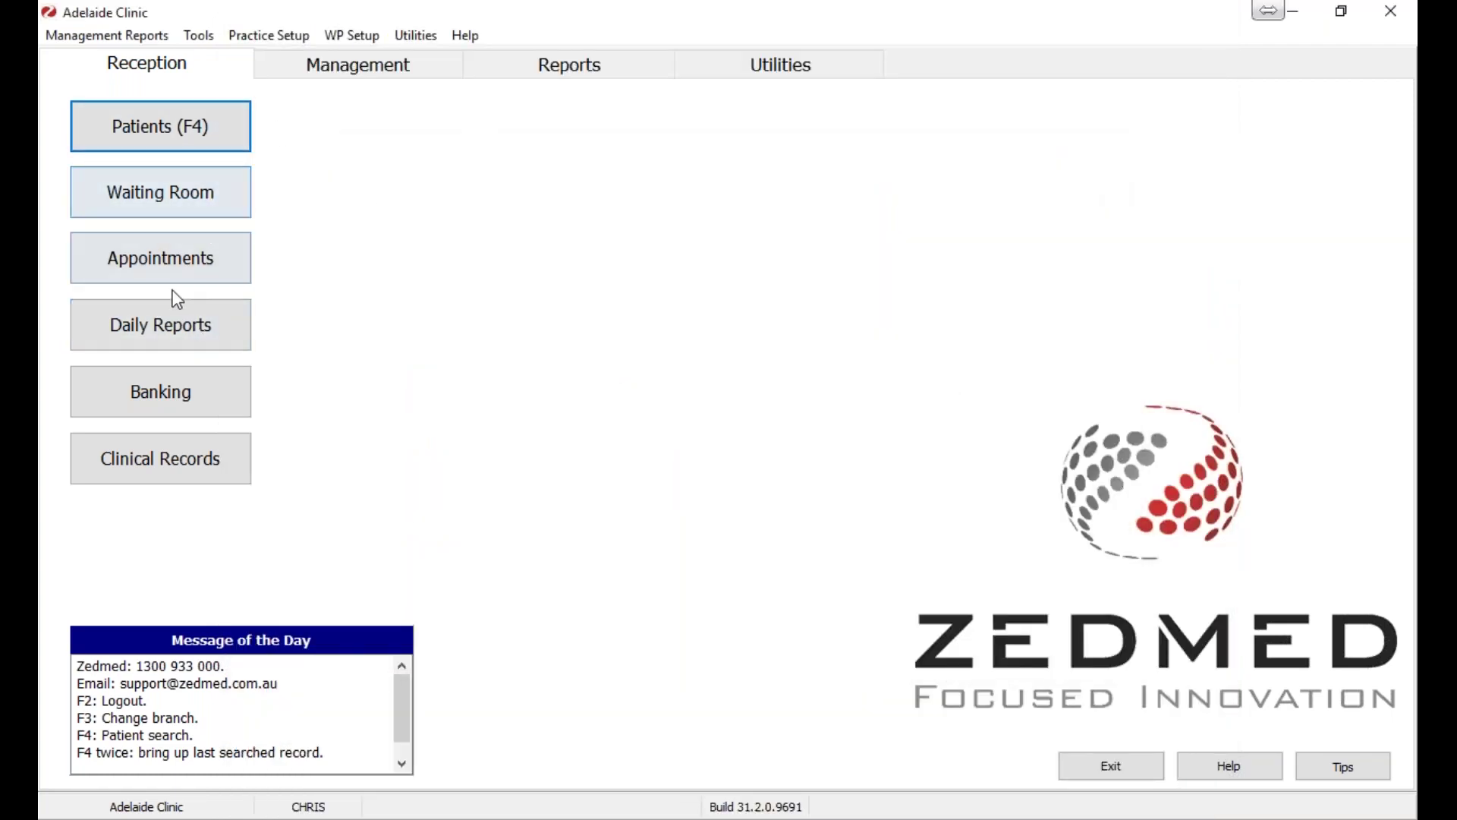
Find another patient by given name and open the account enquiry from the patient record.
click(163, 120)
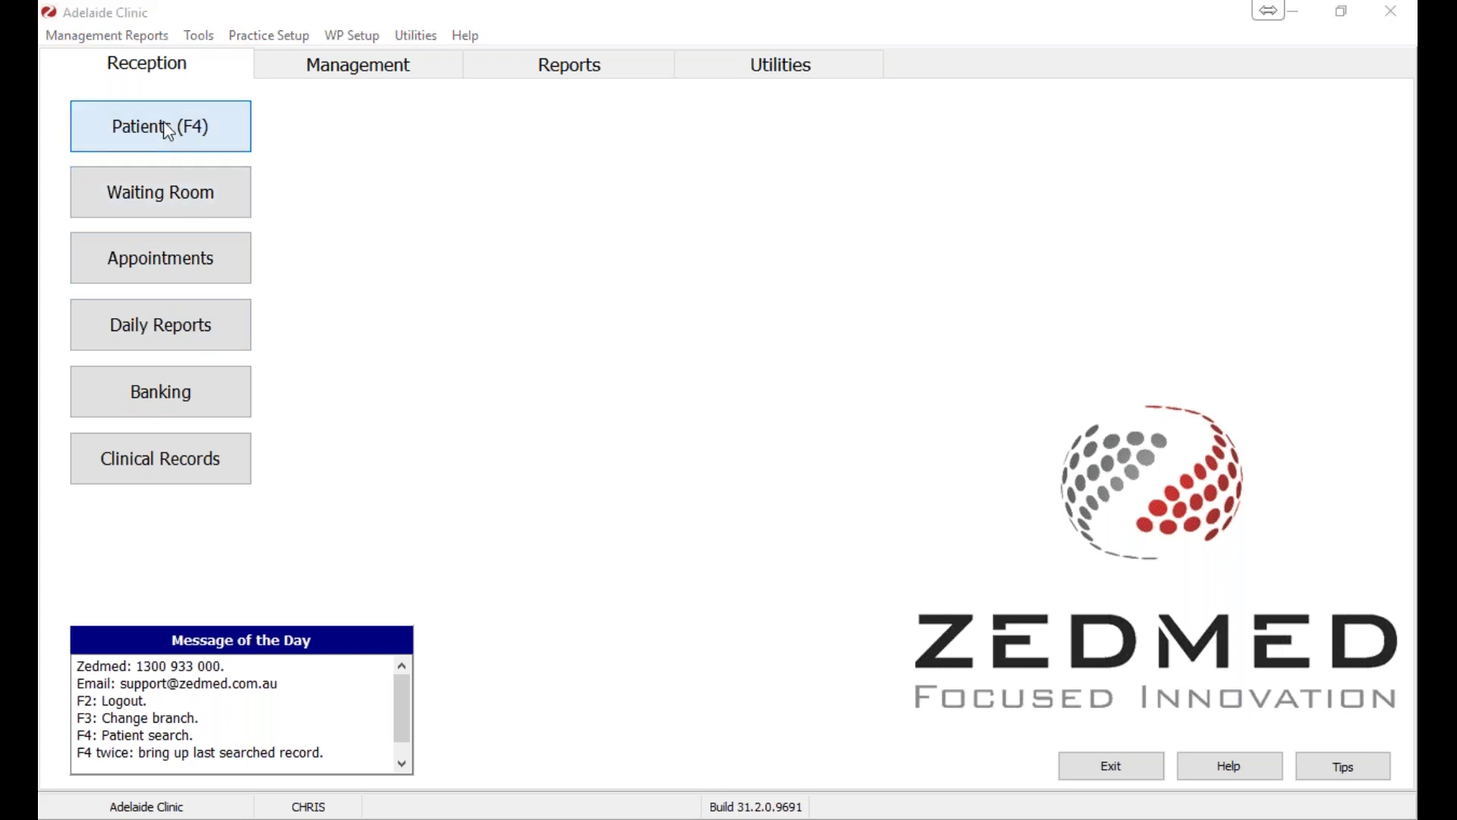
text(eric)
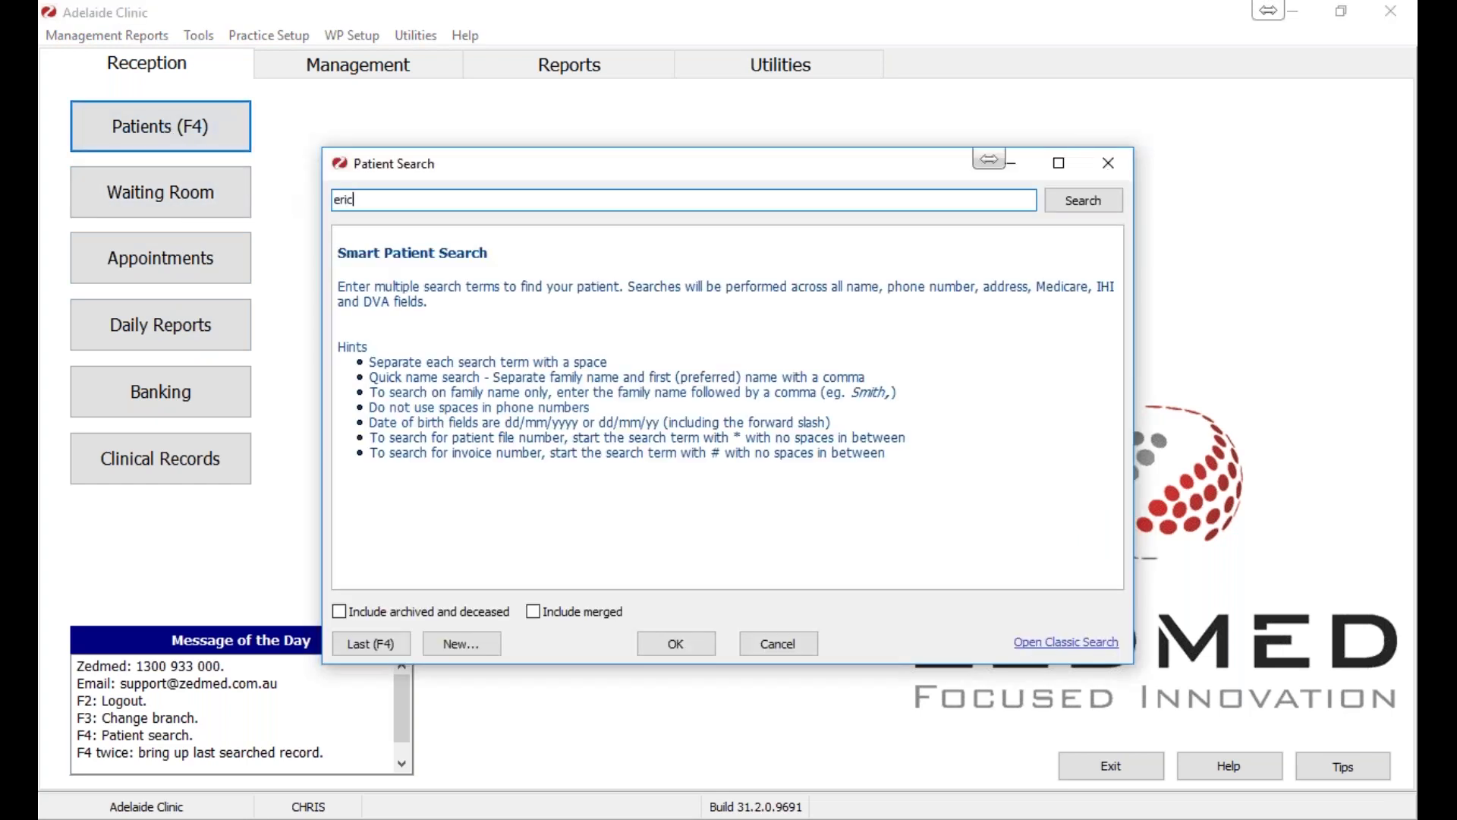
key(Return)
key(Return)
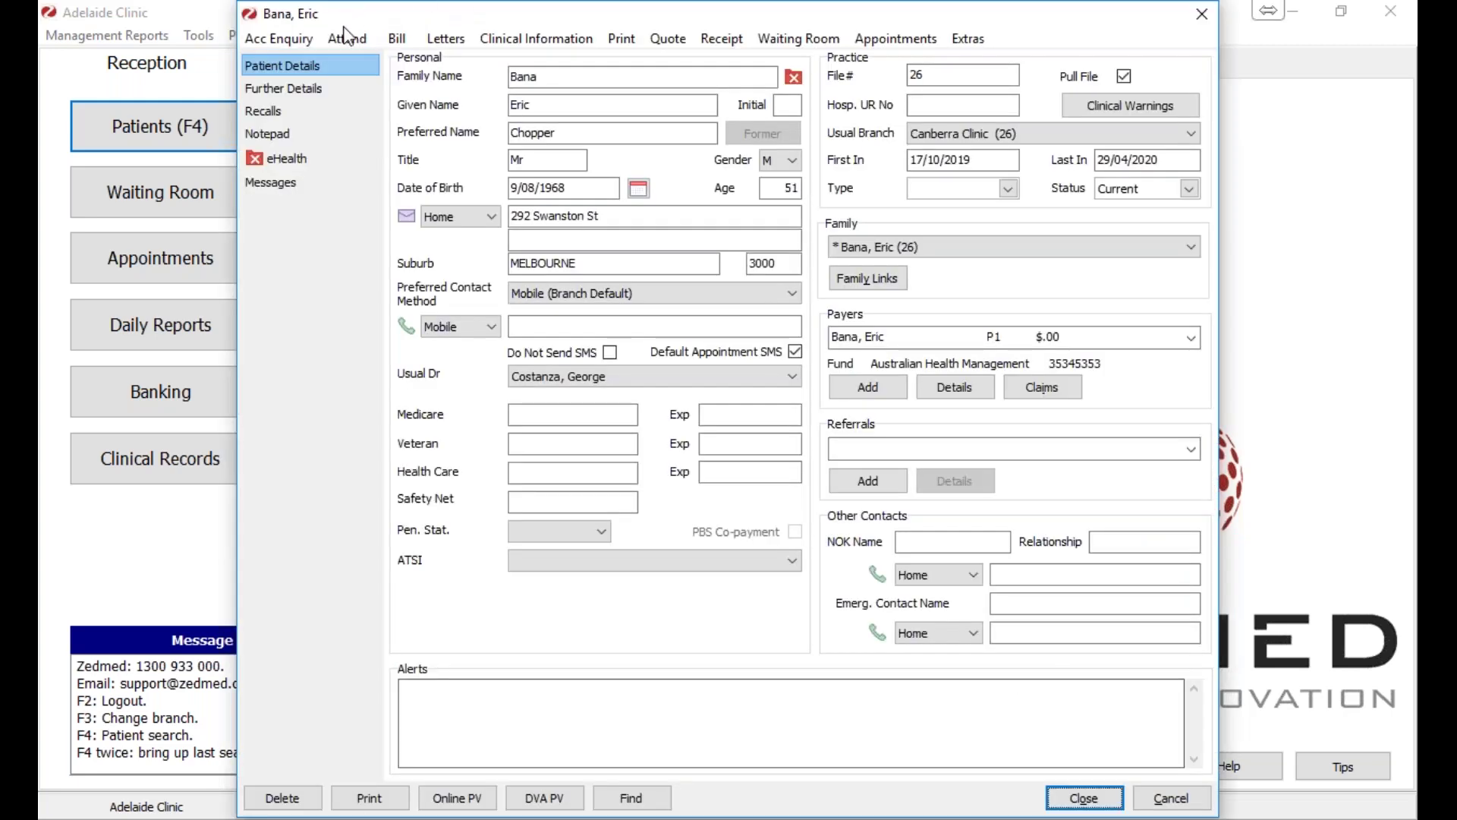
click(289, 39)
View the outstanding invoices payable by Medicare, and set the payer filter to all payers.
click(302, 76)
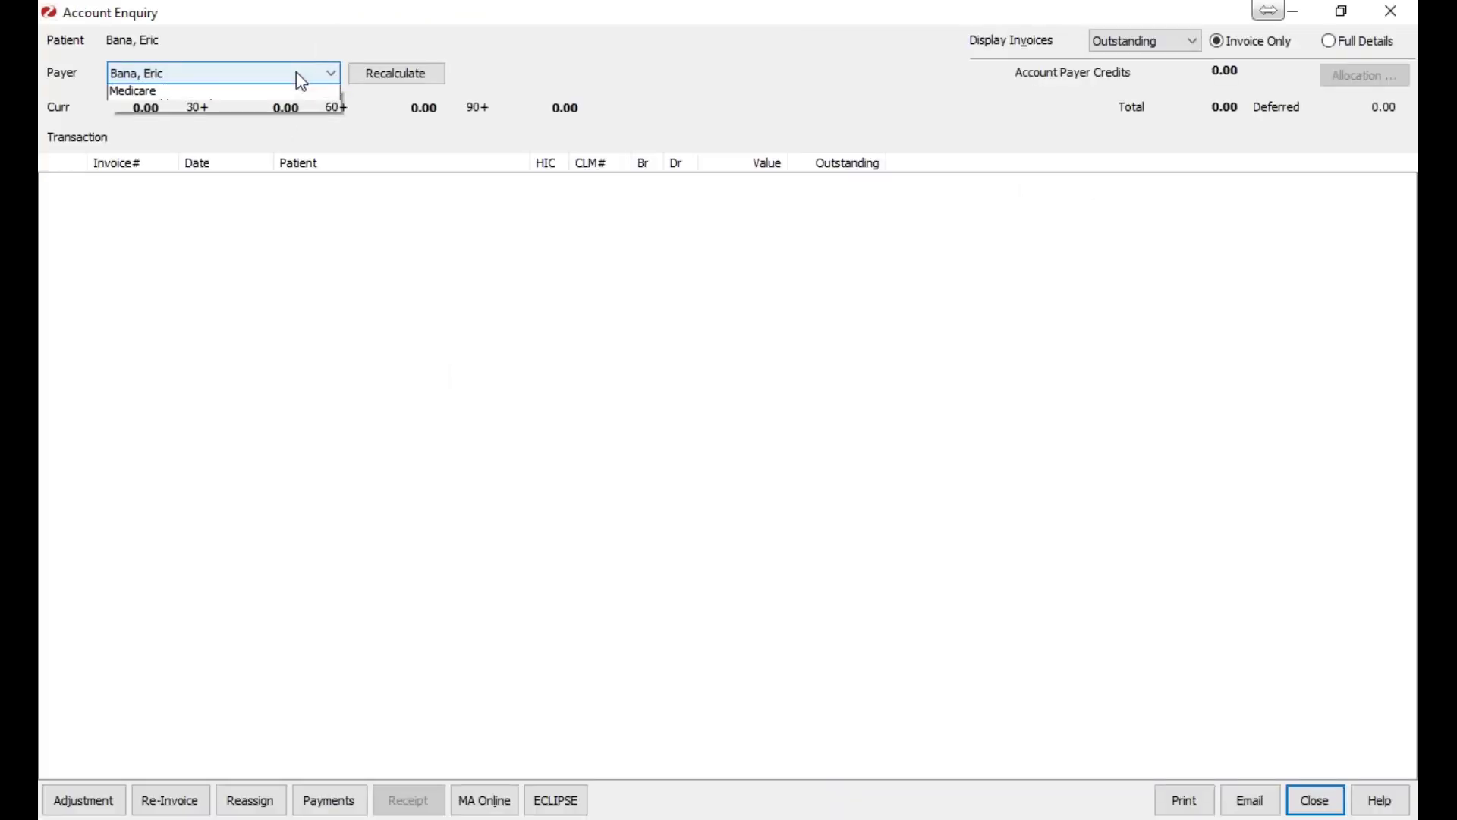
click(208, 121)
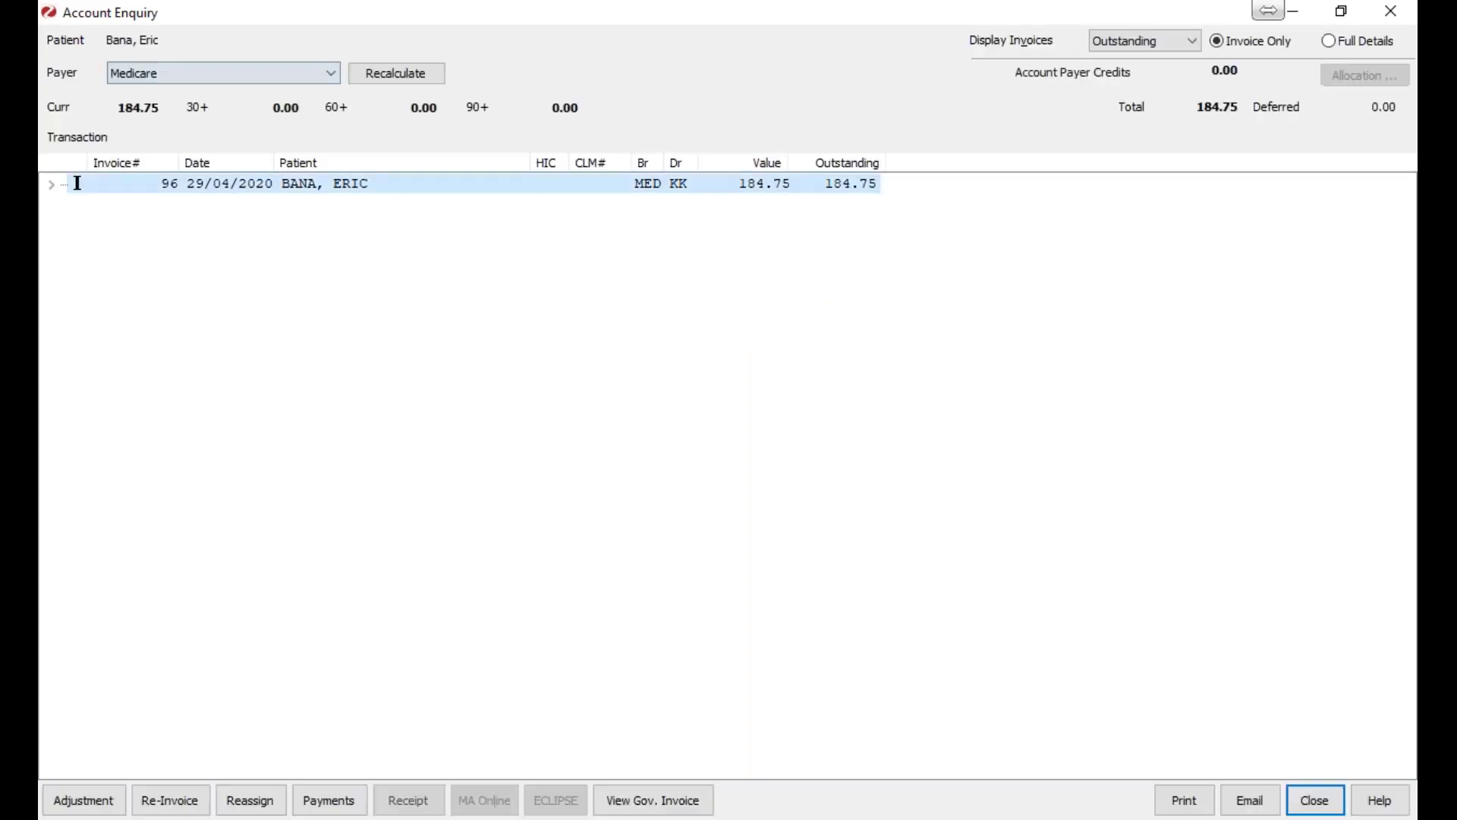
click(234, 79)
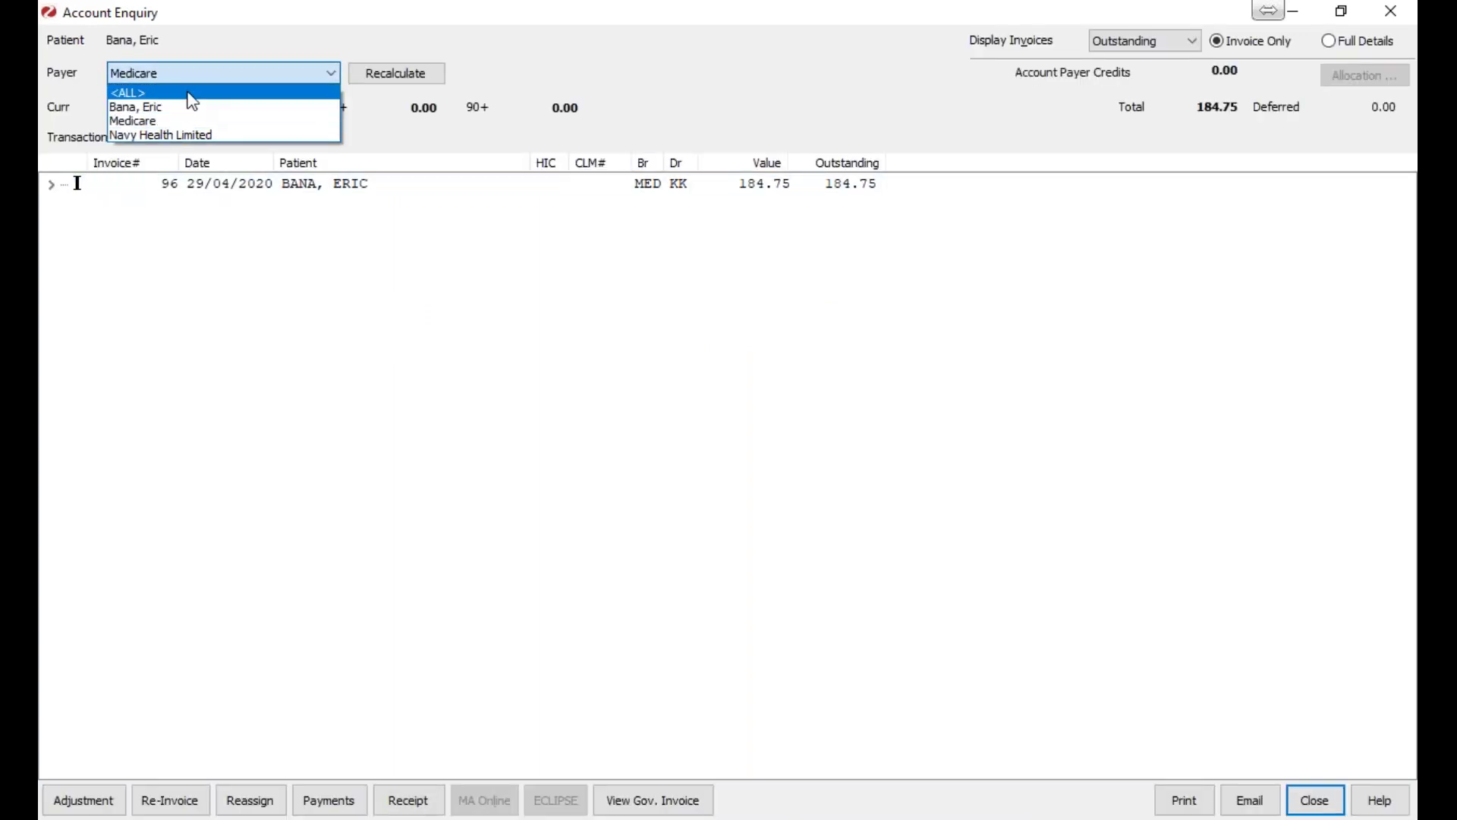
click(188, 93)
click(186, 76)
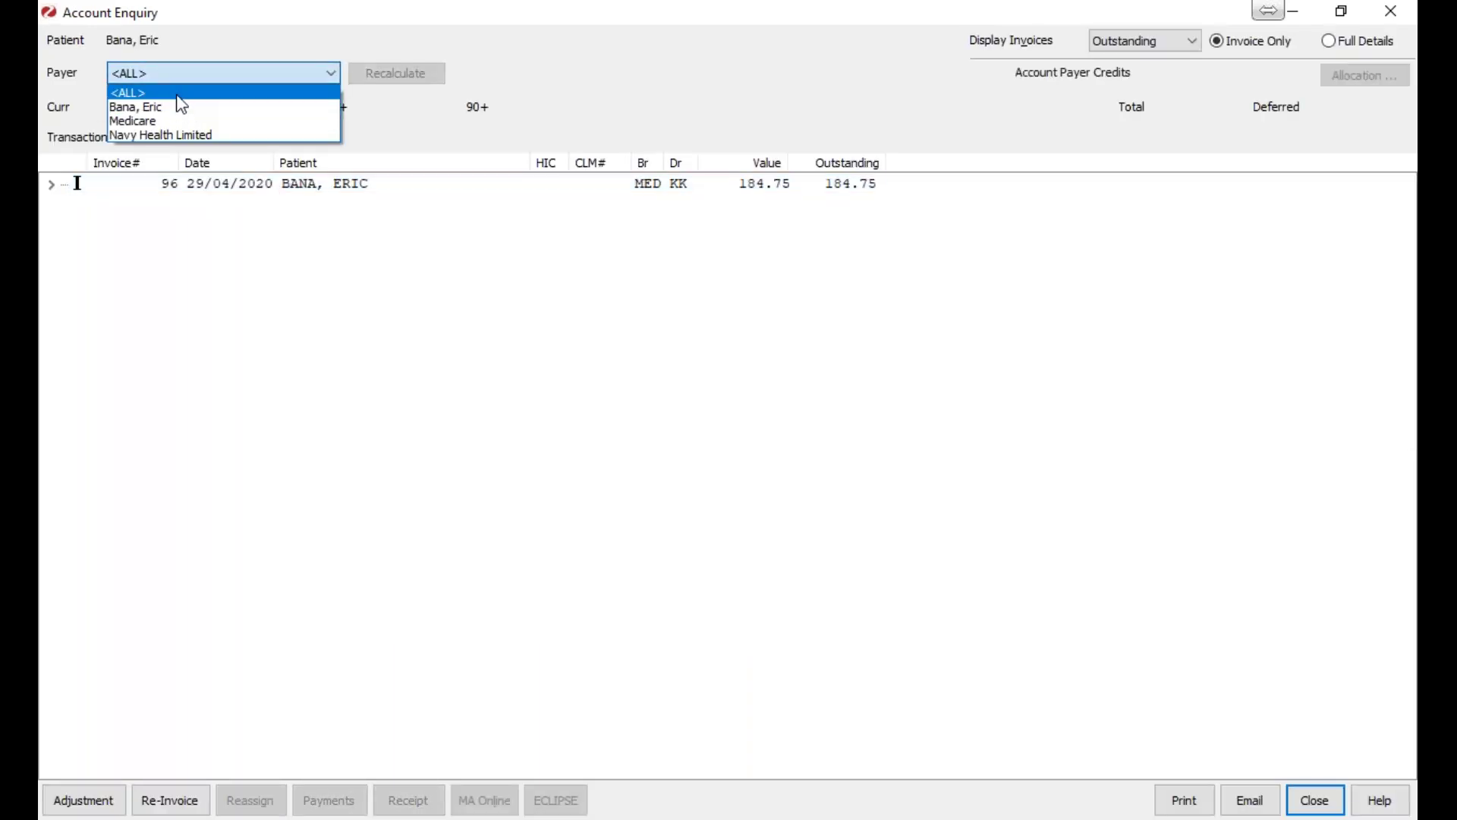
click(177, 94)
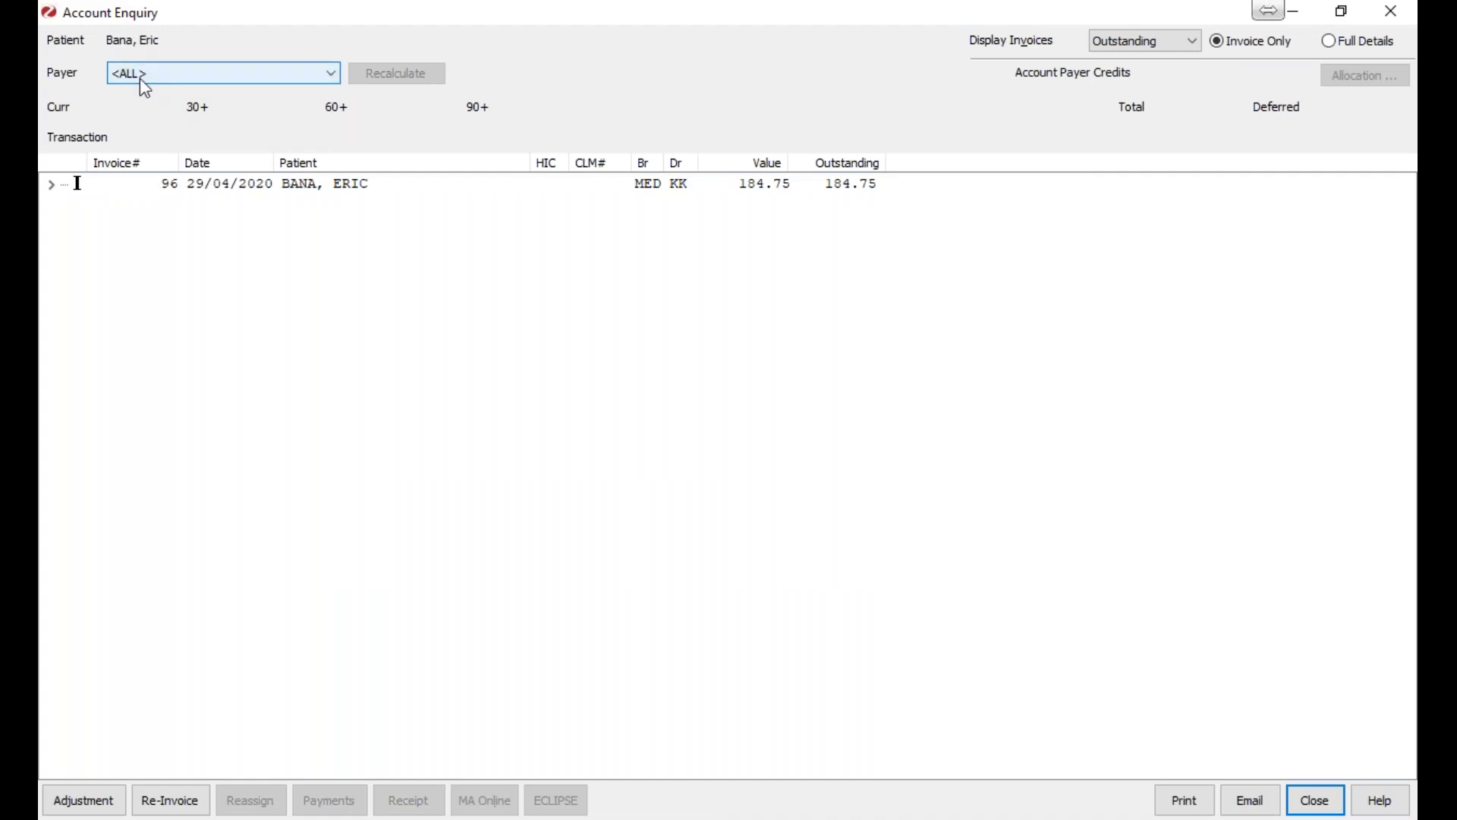
click(143, 76)
click(141, 71)
Display all invoices, switch to outstanding only, and return to displaying all of them.
click(1142, 44)
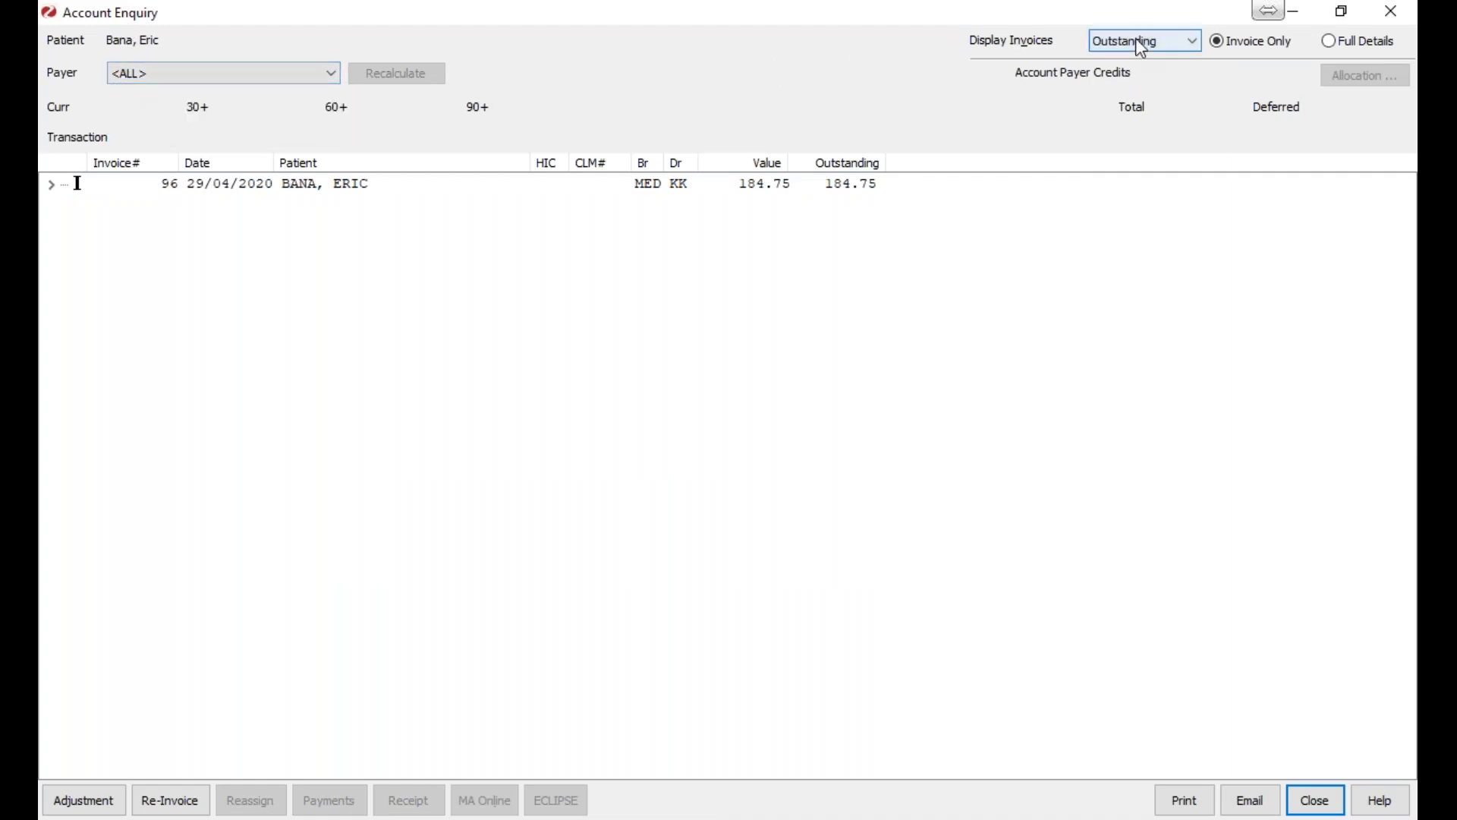
click(1131, 60)
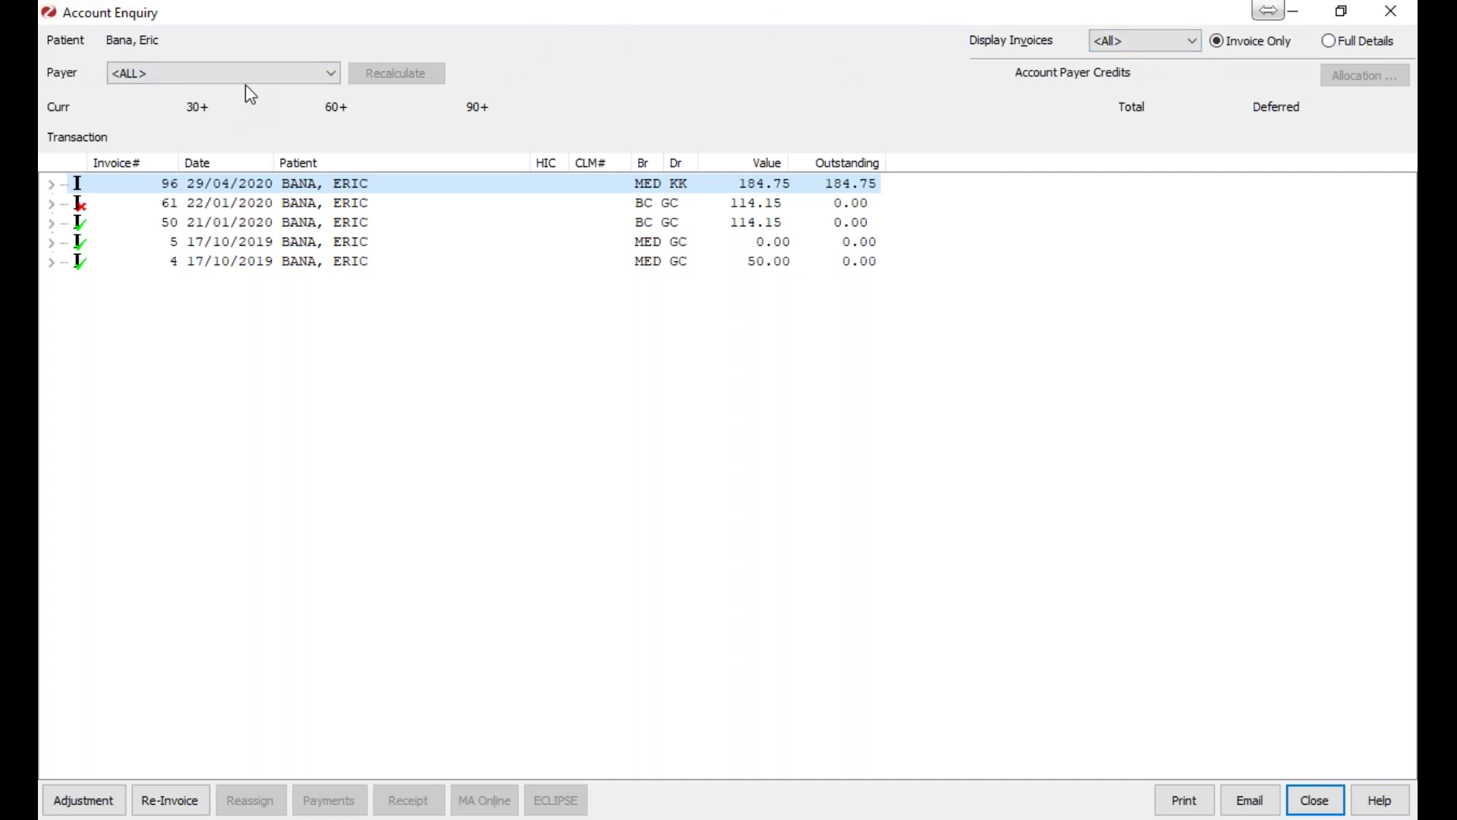
click(1143, 38)
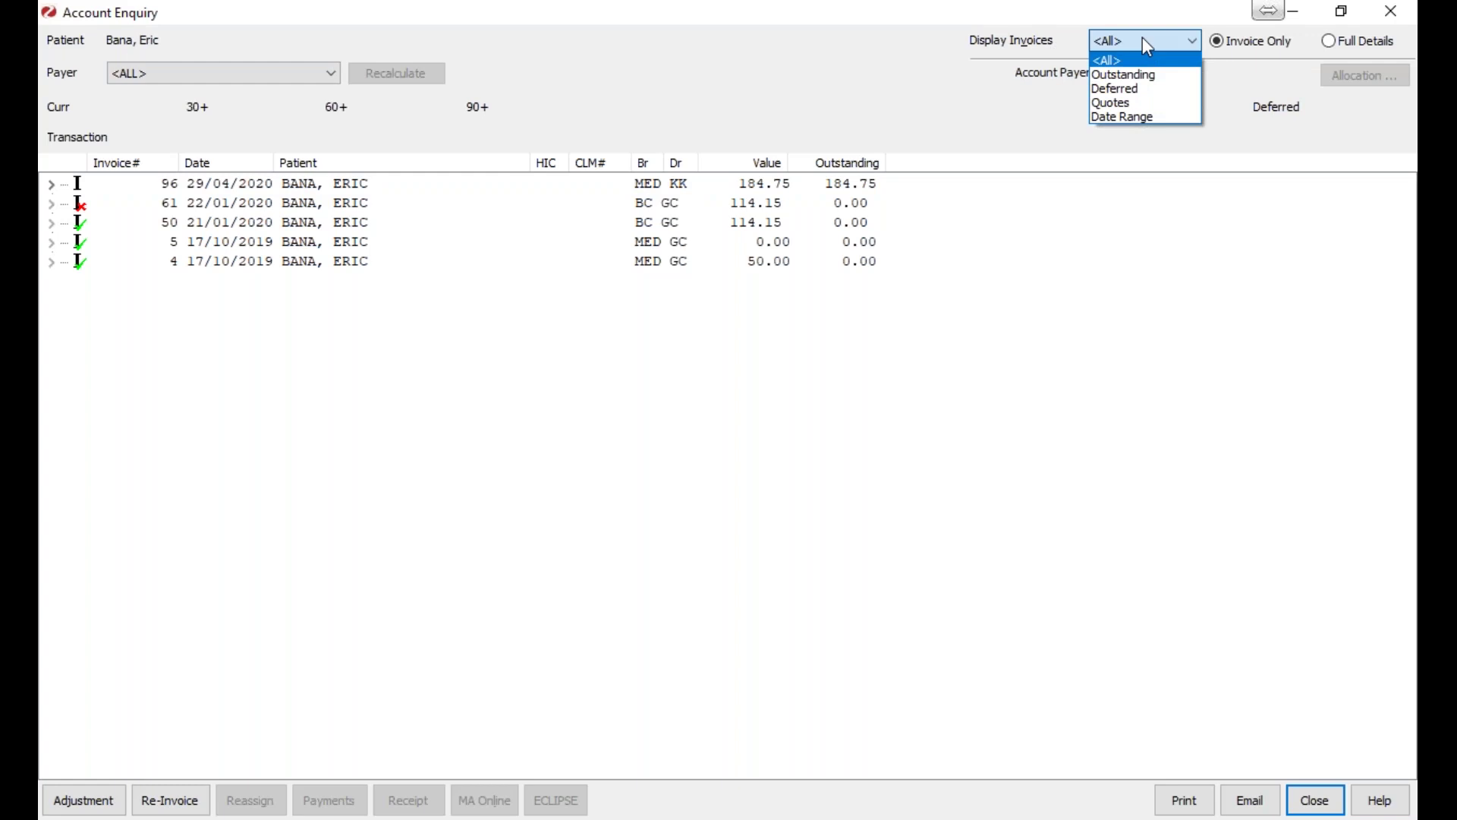
click(1144, 79)
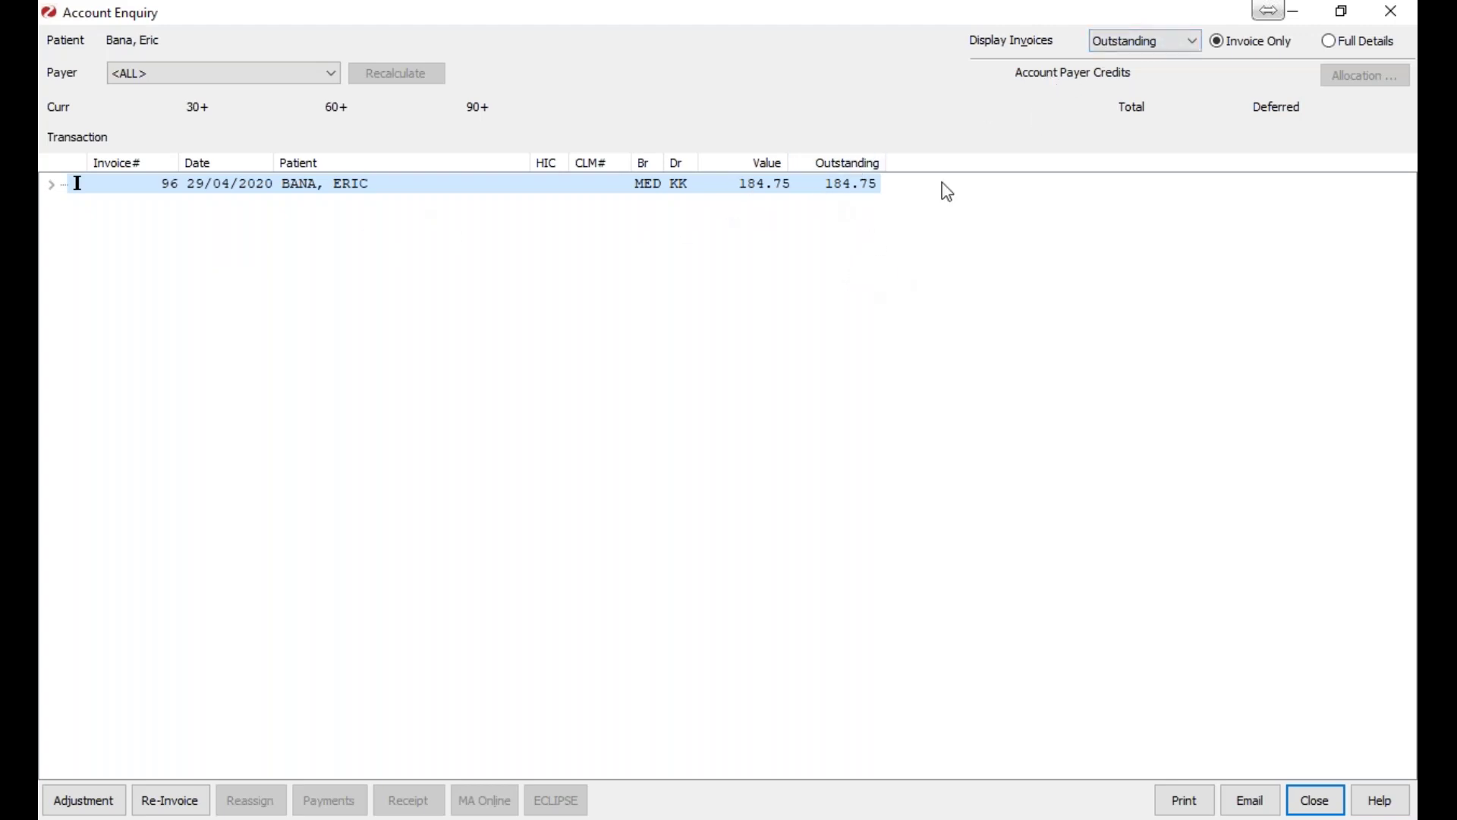
click(1120, 39)
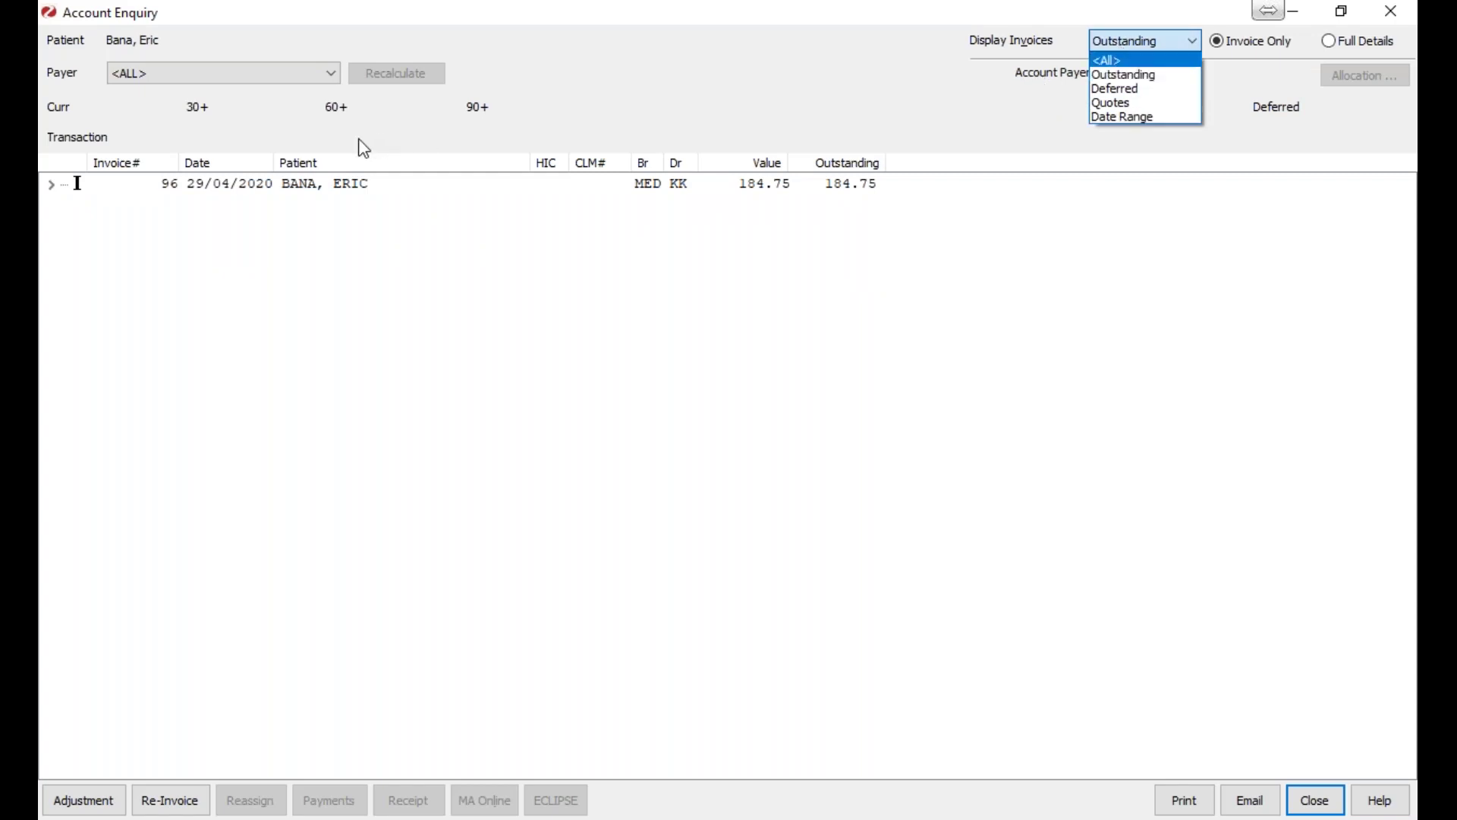
click(1129, 62)
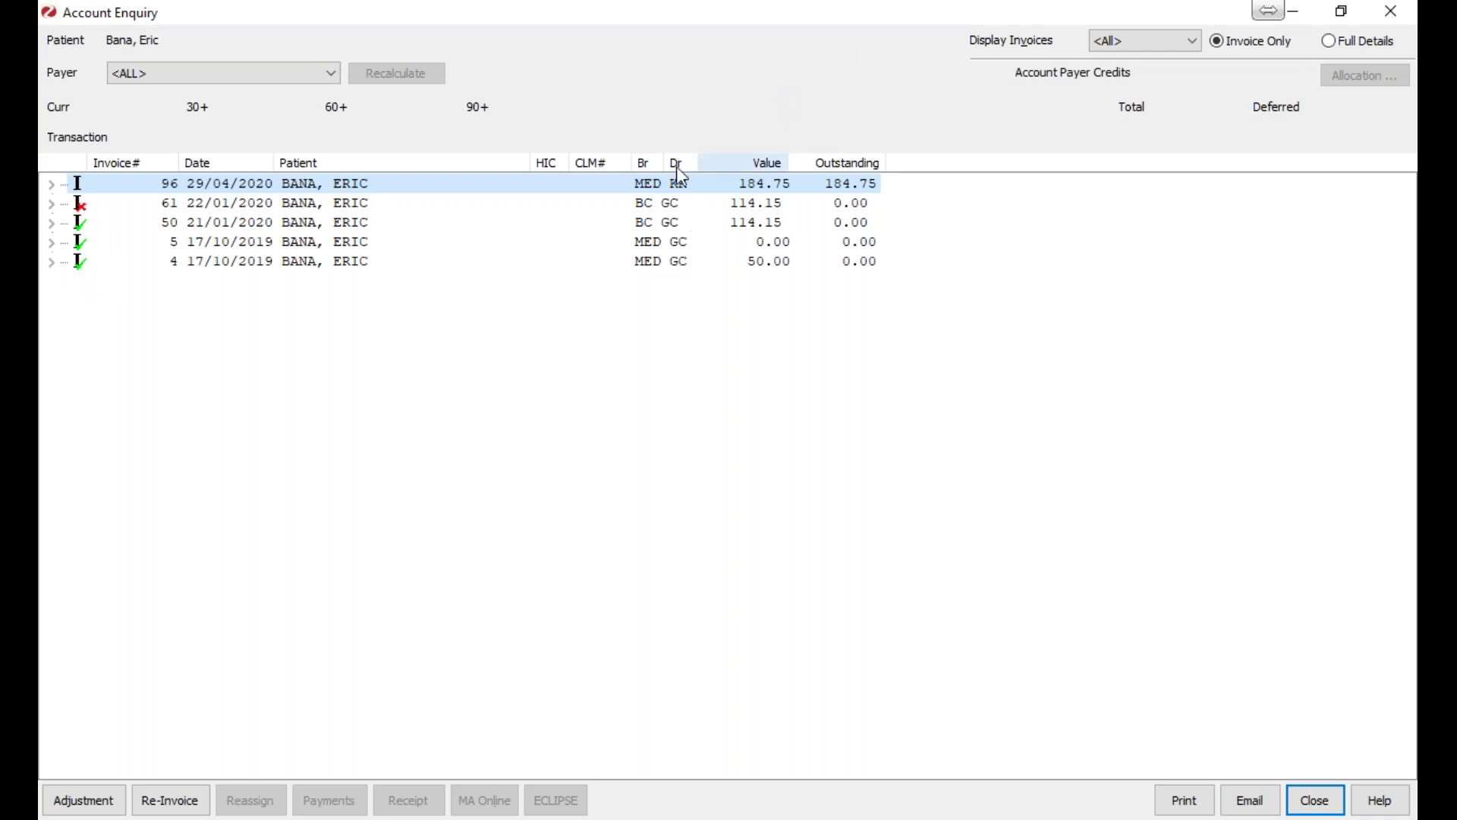
Compare the invoices payable by the patient with those payable by Medicare, ending on the patient as payer.
click(128, 71)
click(129, 70)
click(129, 70)
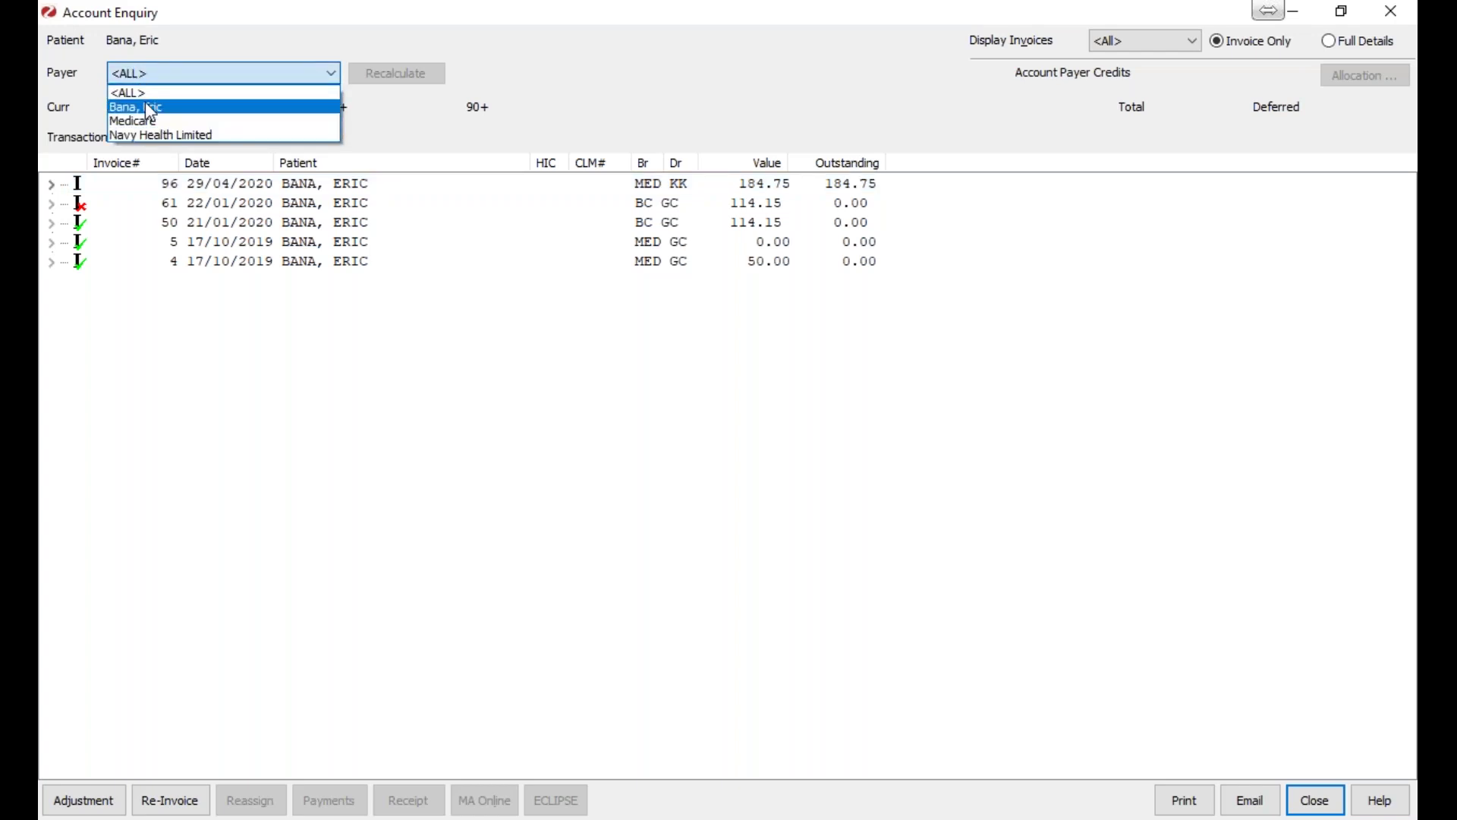
click(148, 107)
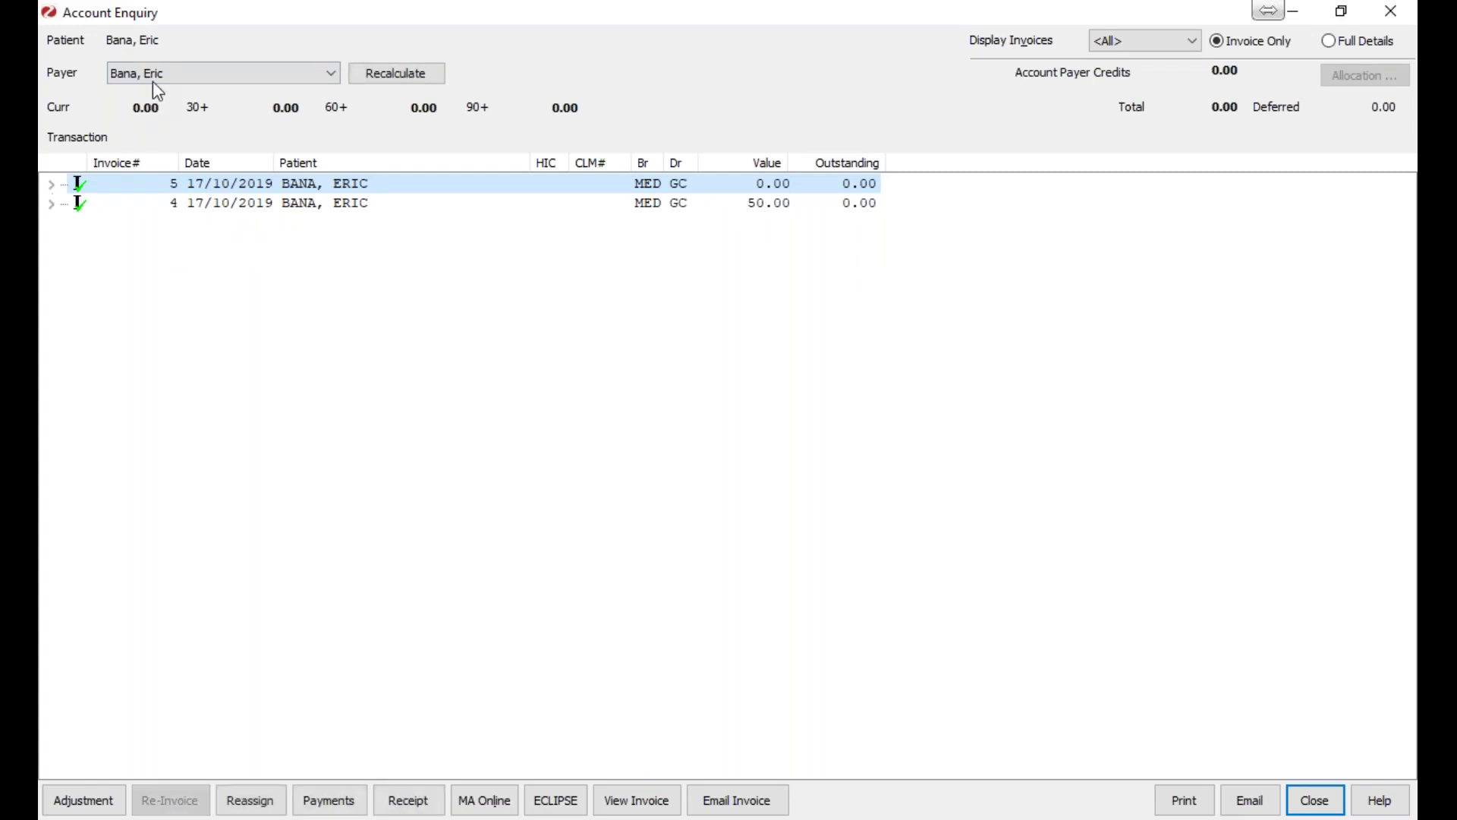
click(154, 81)
click(159, 107)
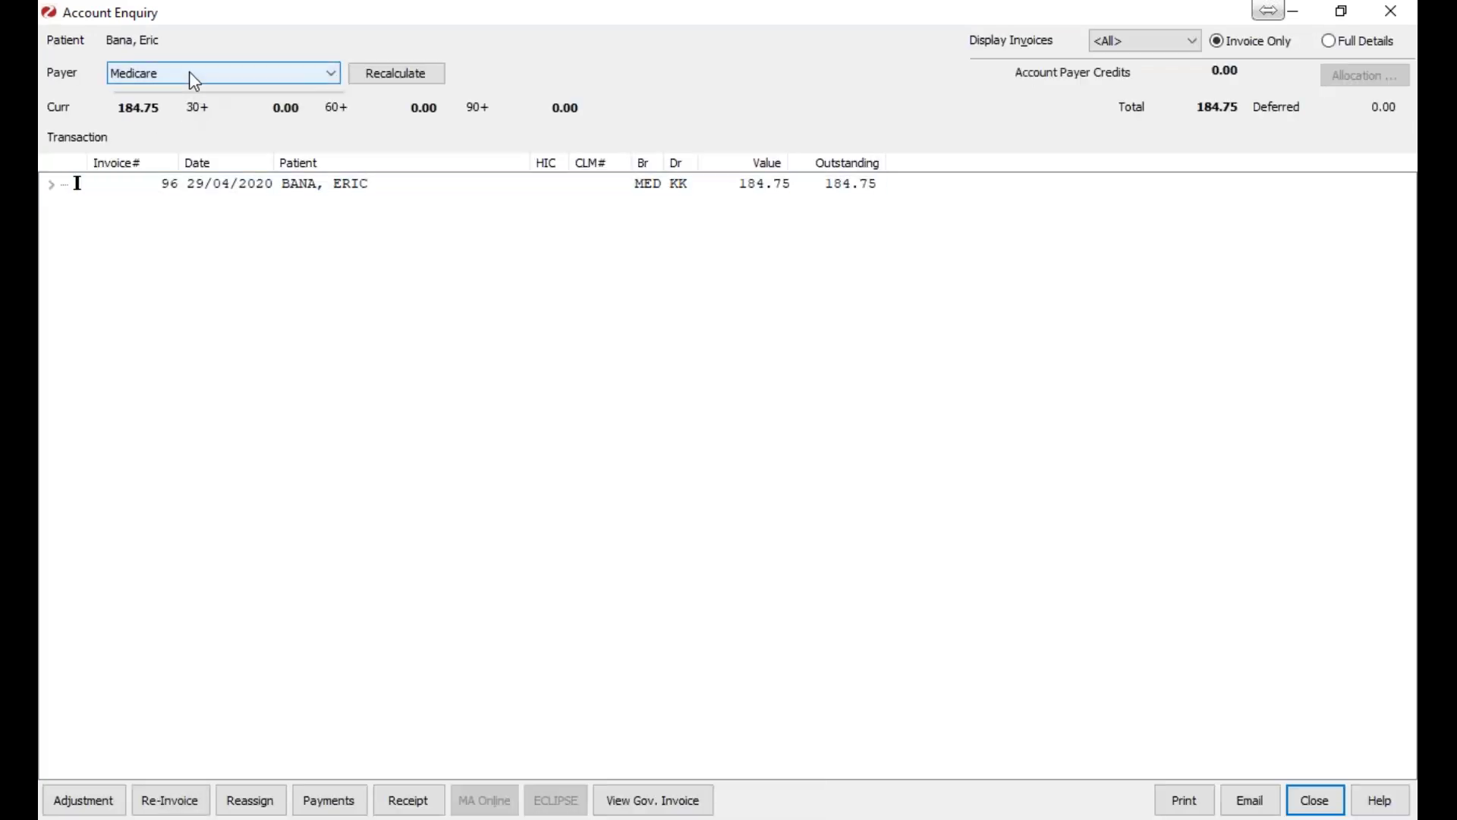
click(189, 73)
click(182, 107)
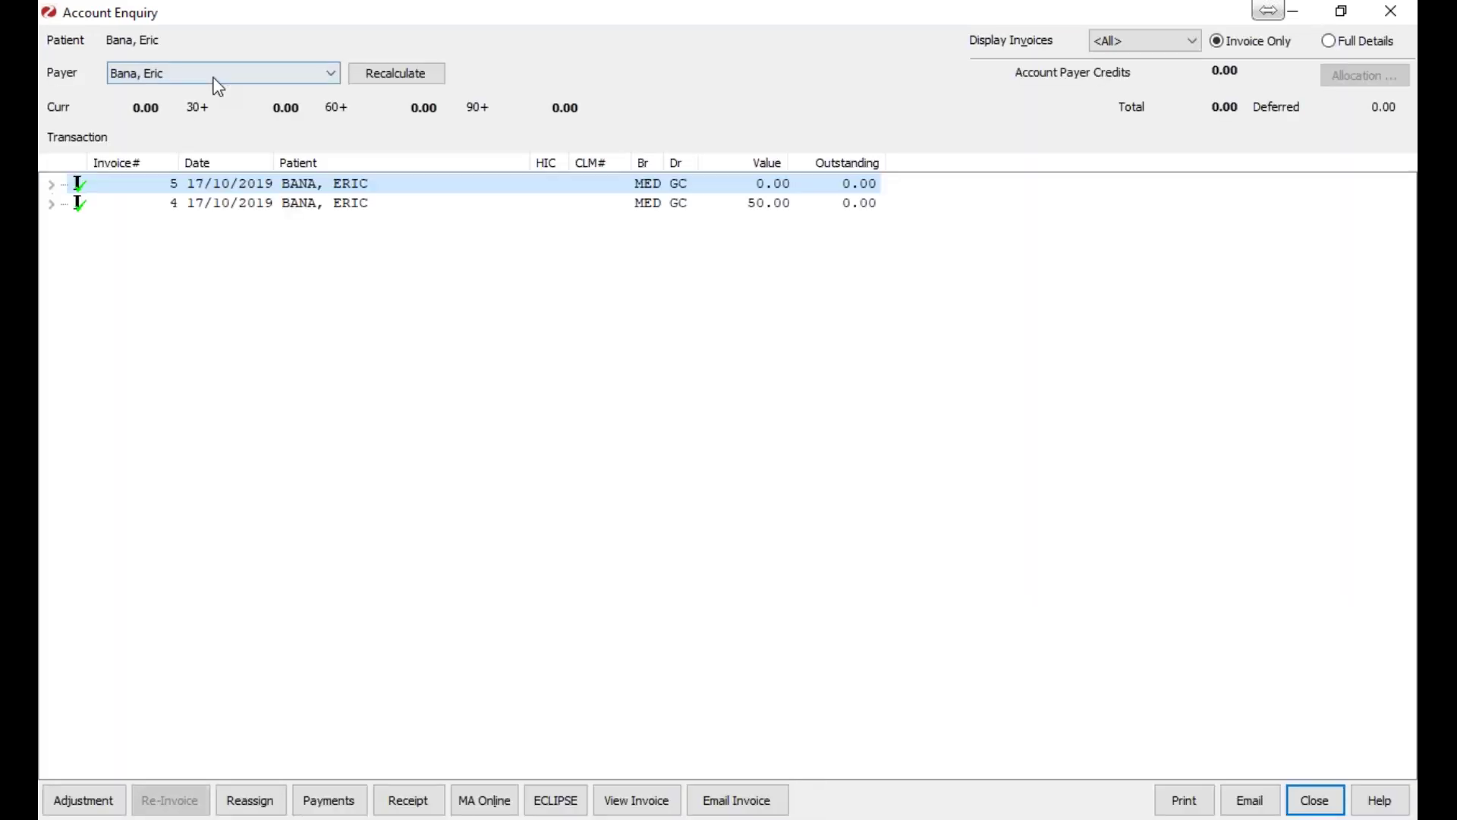
Show the Medicare invoices once more and reset the payer filter to all payers.
click(152, 79)
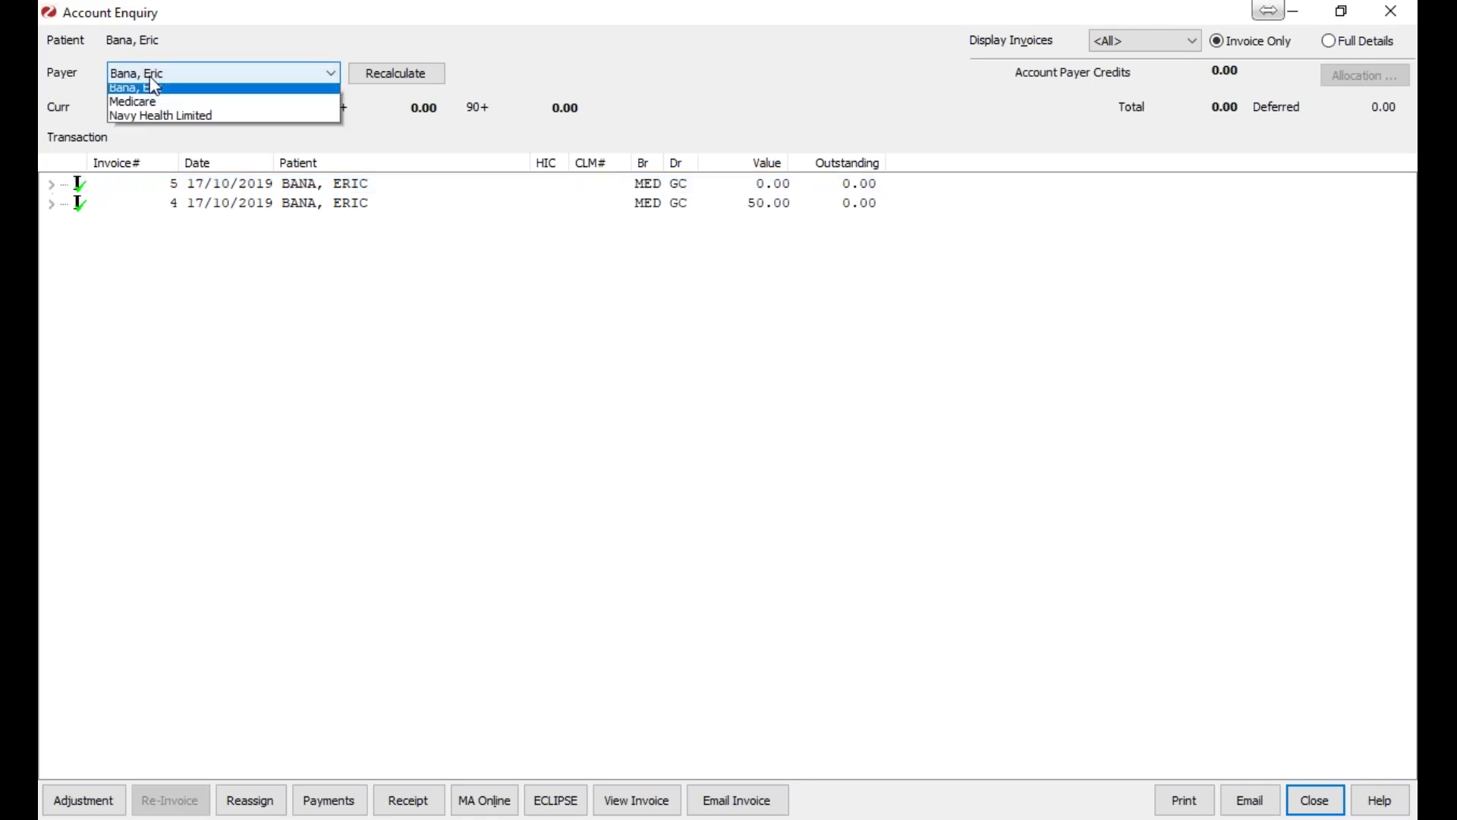
click(150, 77)
click(170, 77)
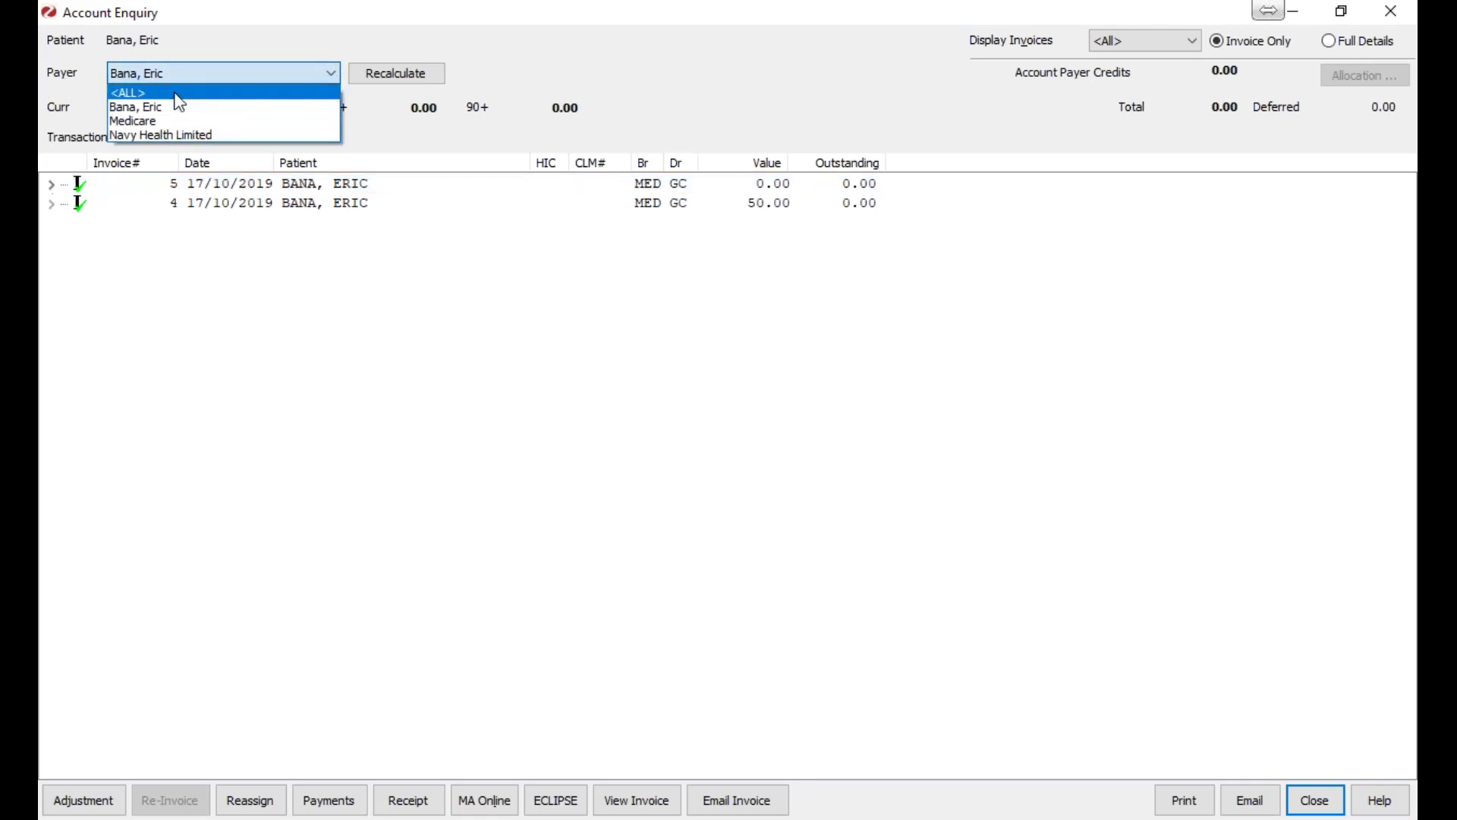
click(162, 121)
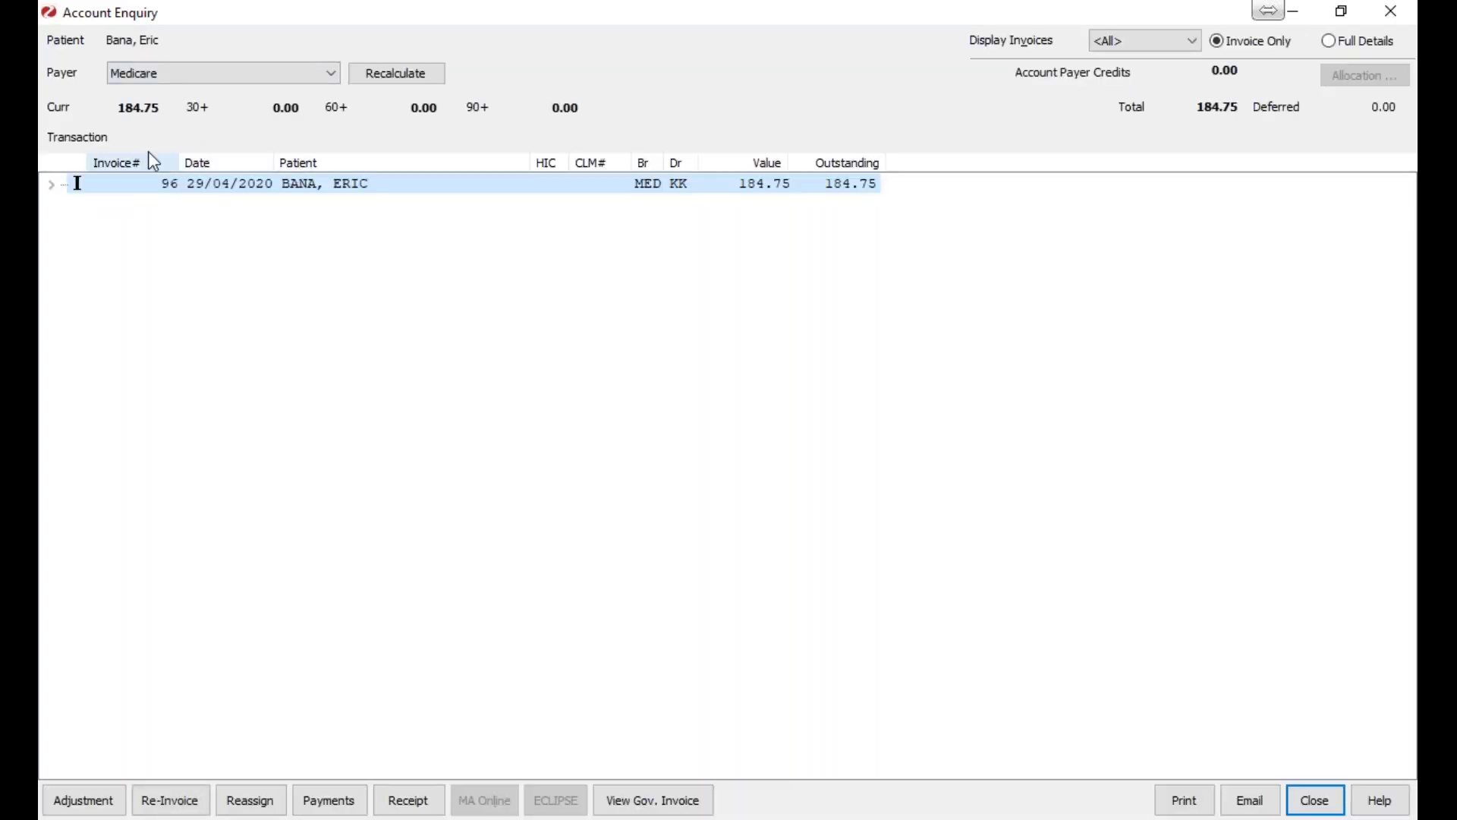
click(163, 91)
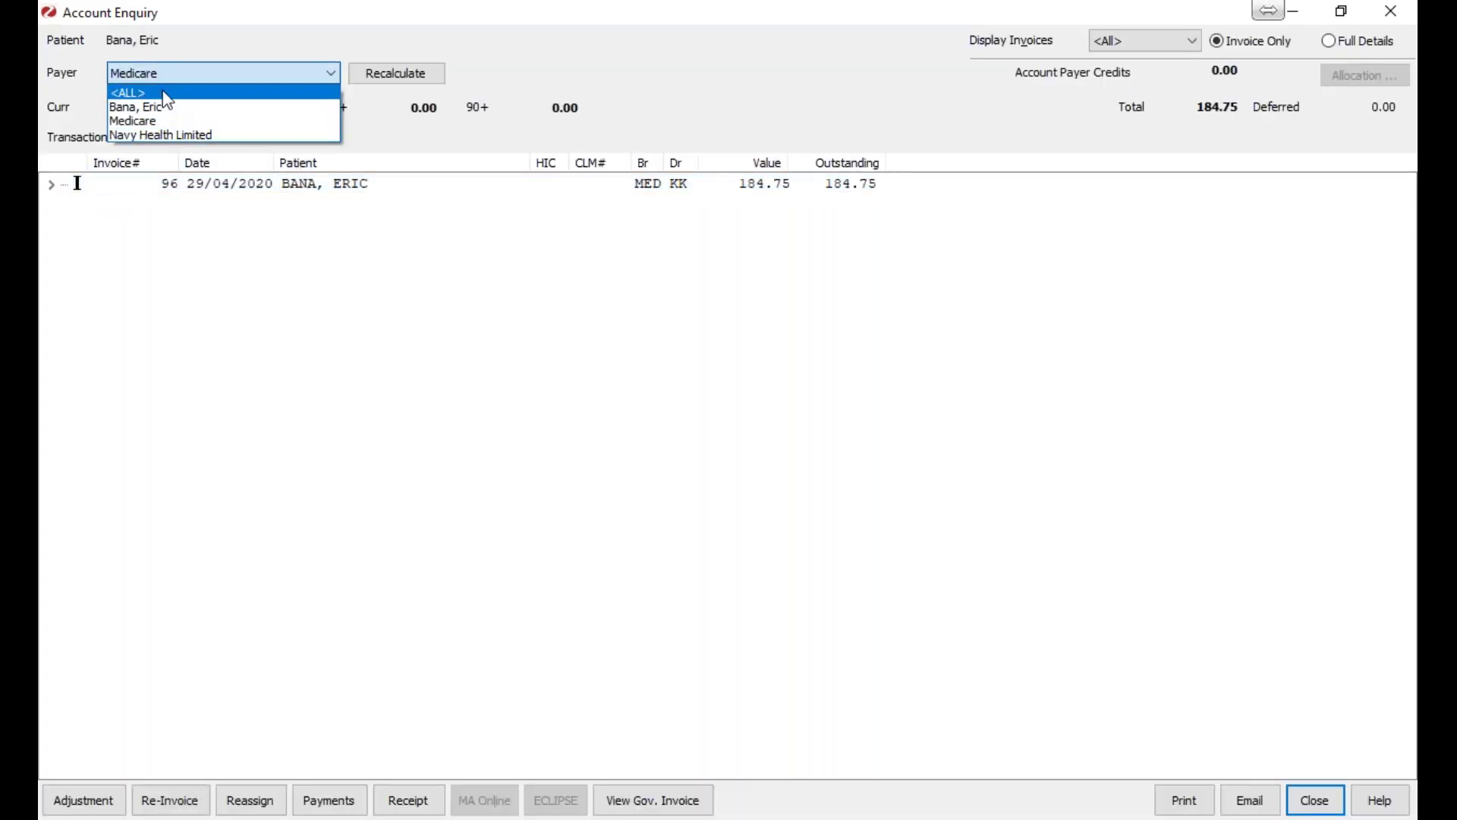
click(162, 107)
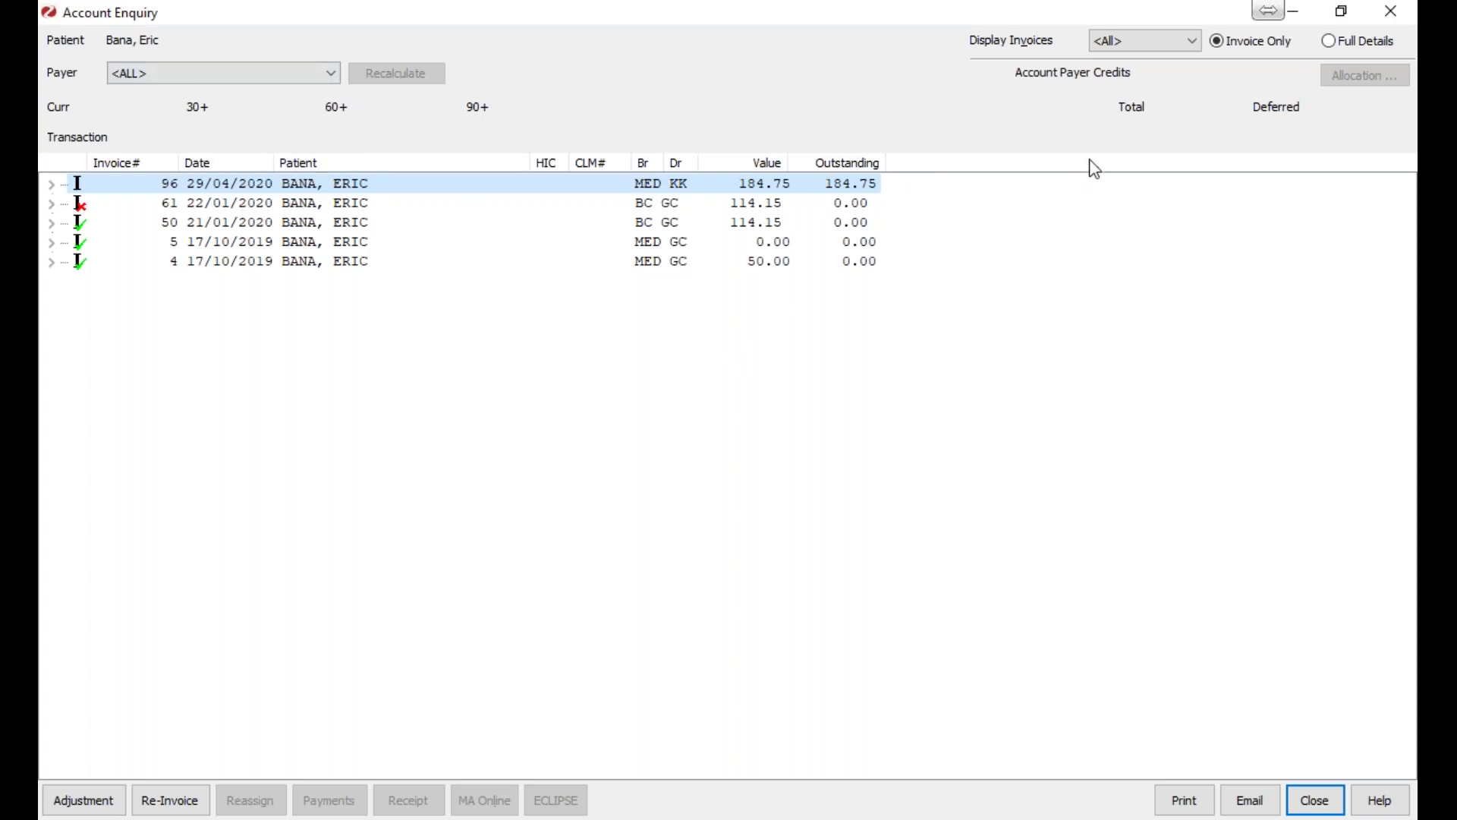
View the full details of every invoice and return to the Invoice Only display.
click(1337, 47)
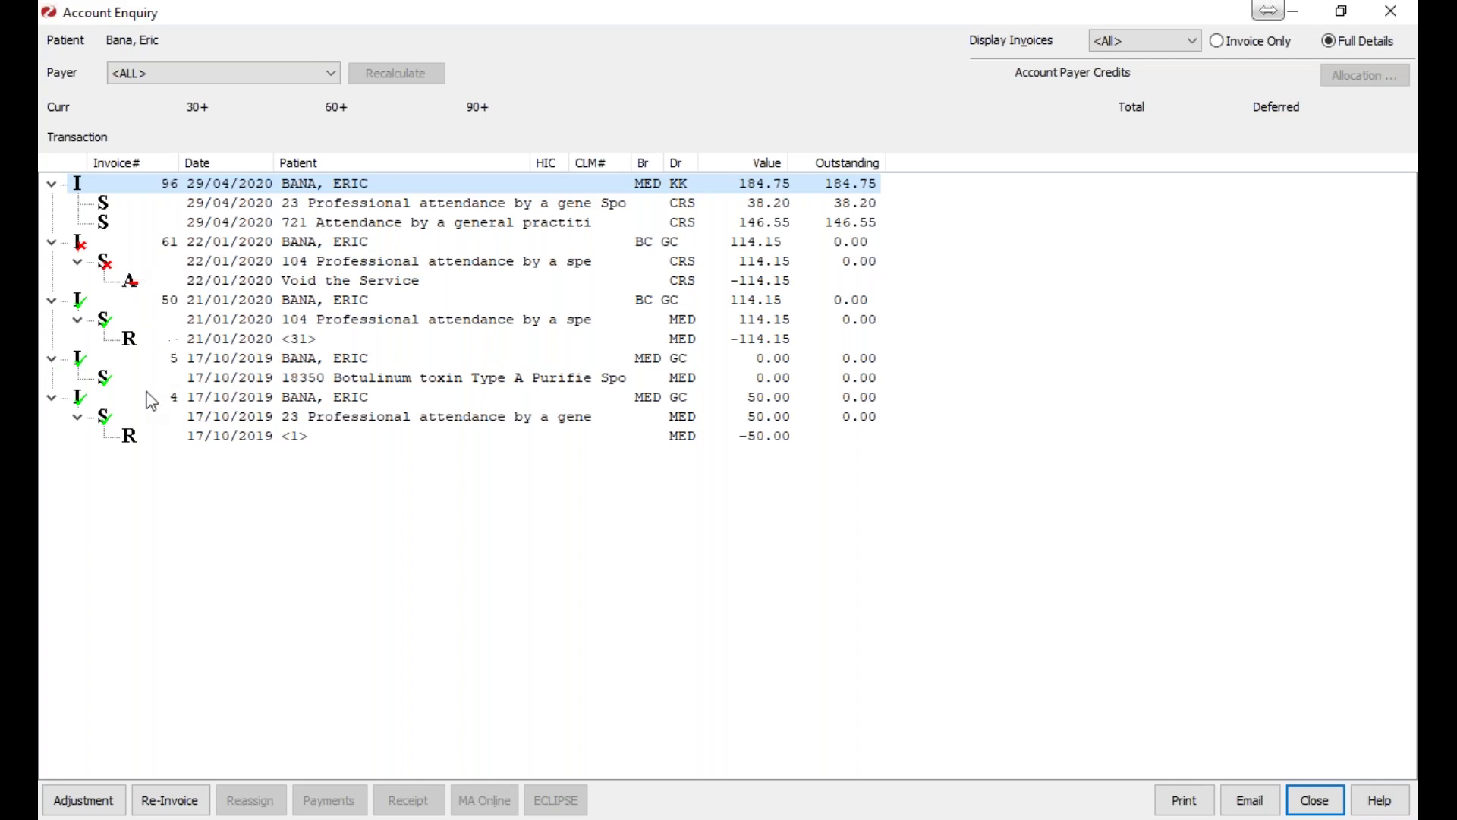
click(1266, 42)
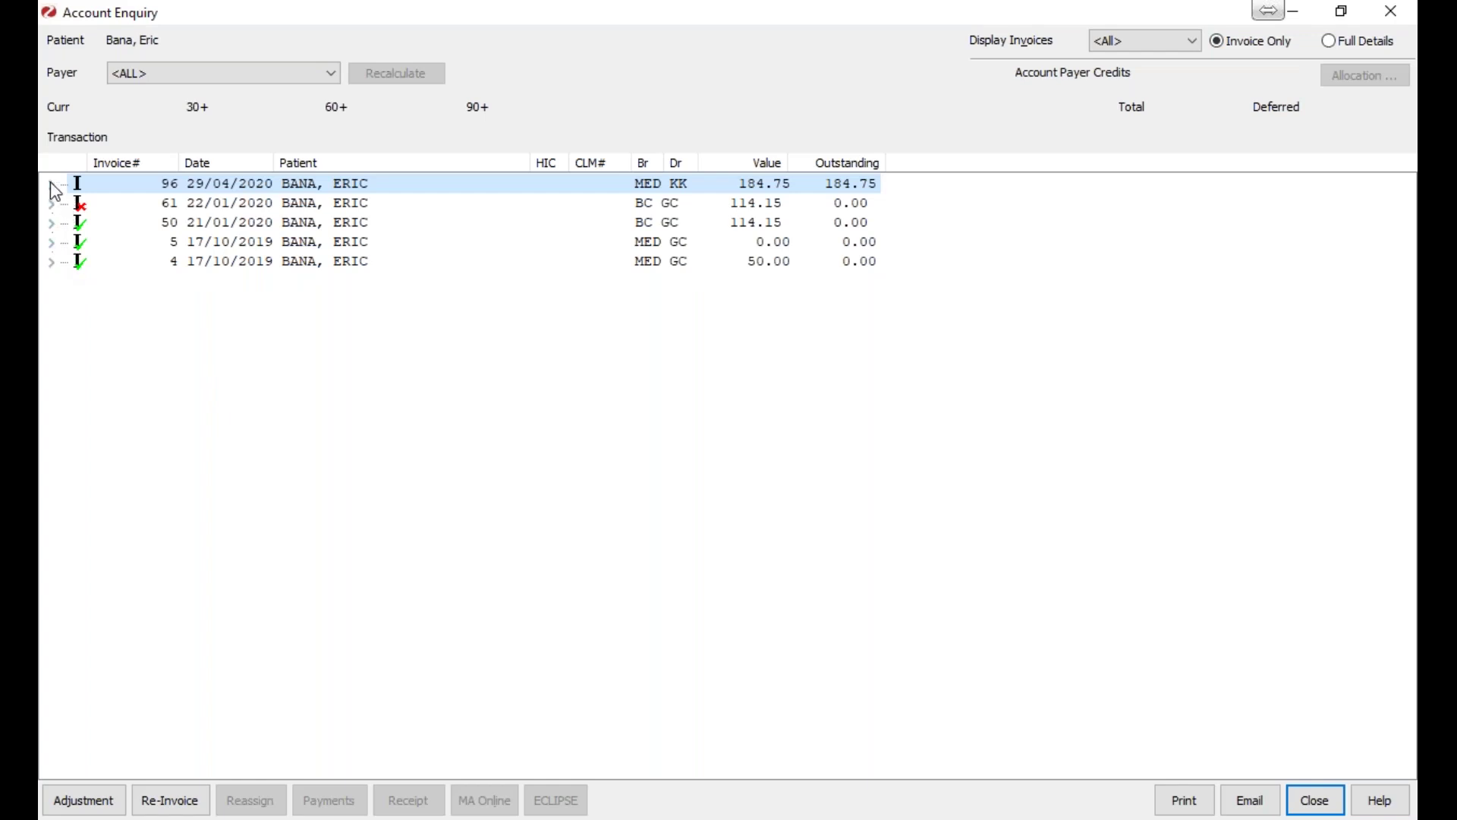
Expand the invoices dated 29/04/2020 and 21/01/2020 to examine their service and receipt lines, and collapse both.
click(51, 184)
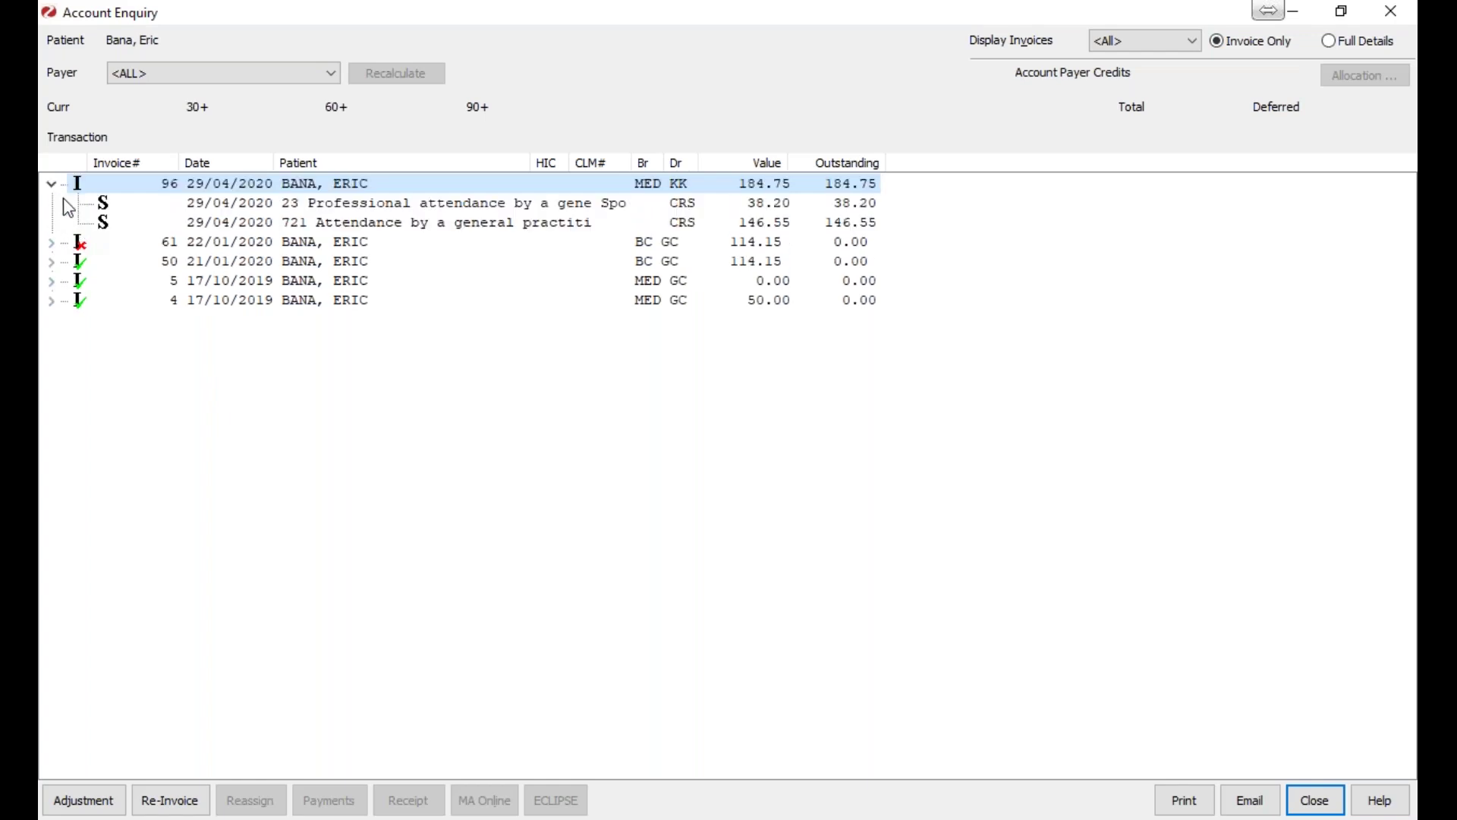
click(51, 186)
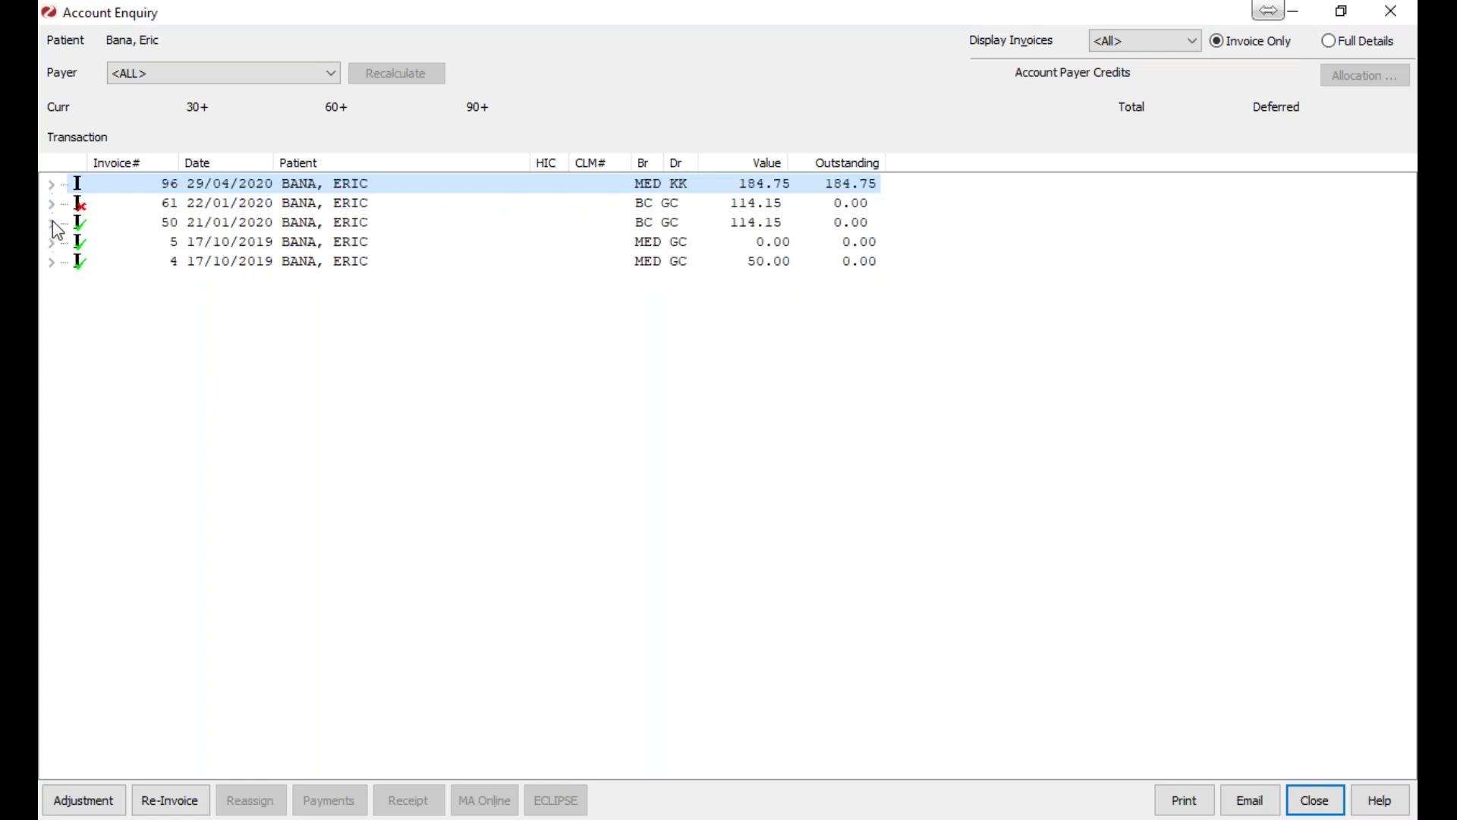
click(51, 222)
click(80, 243)
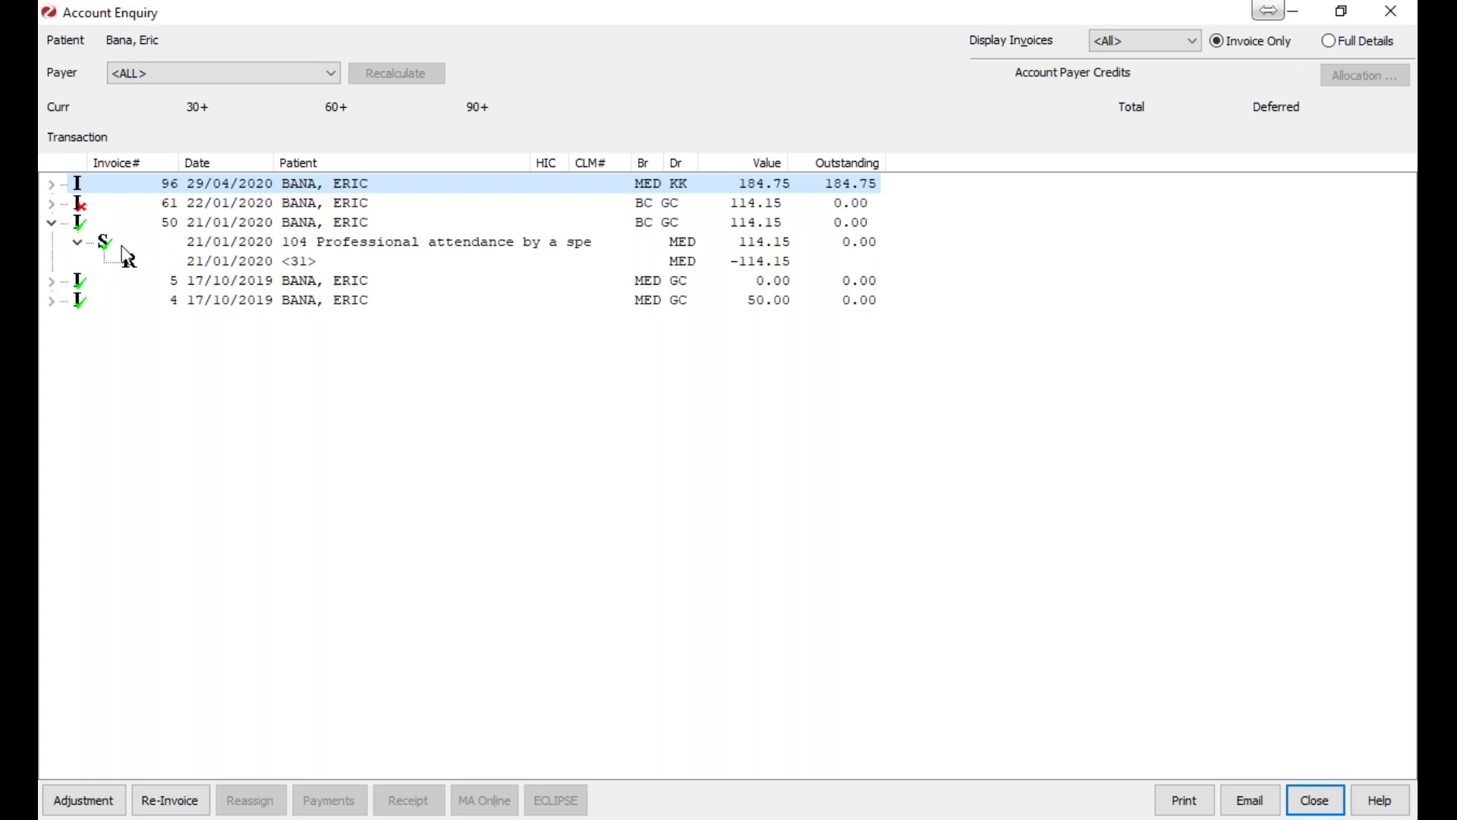
click(56, 185)
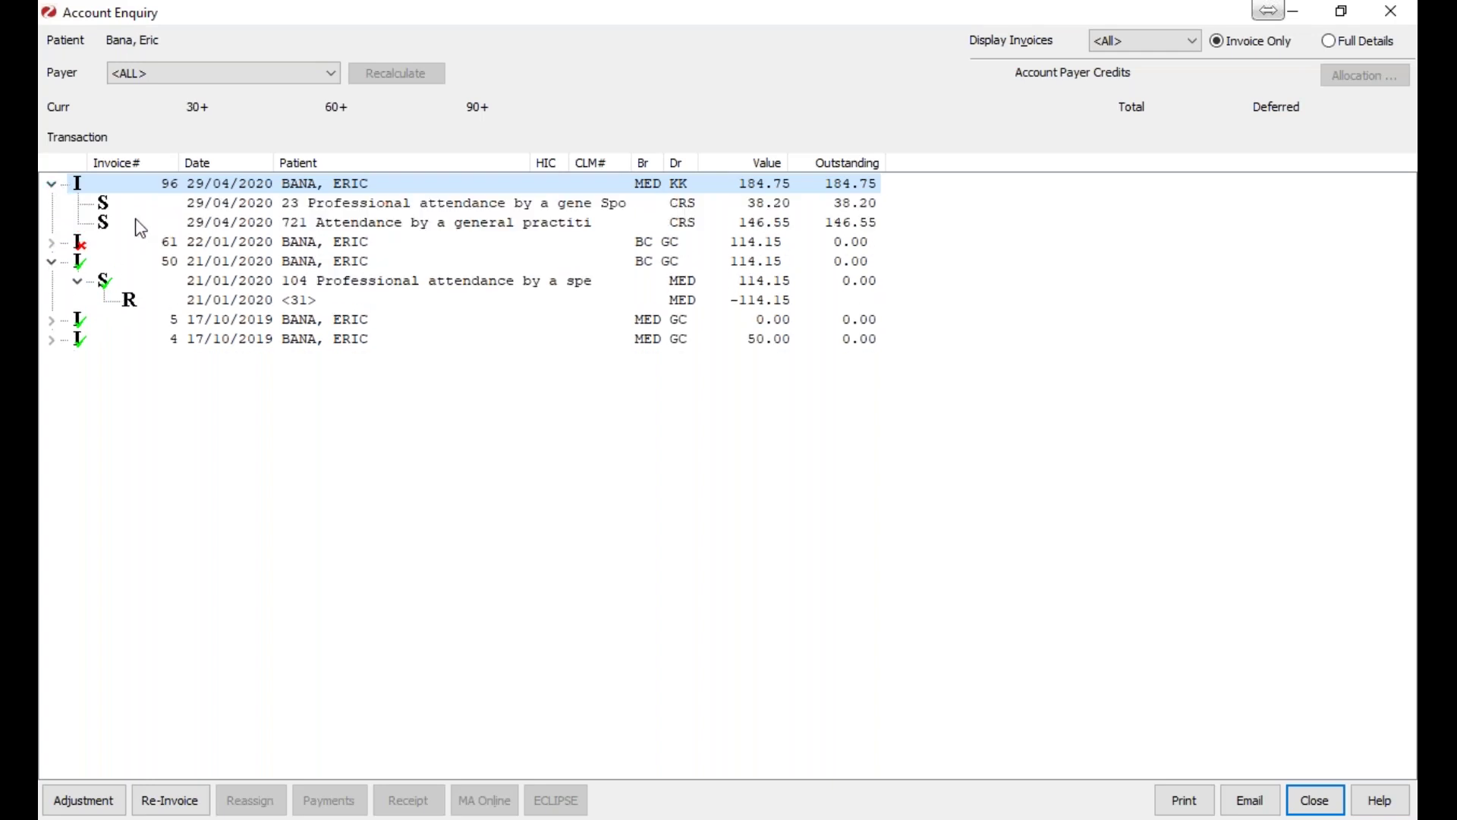
click(252, 300)
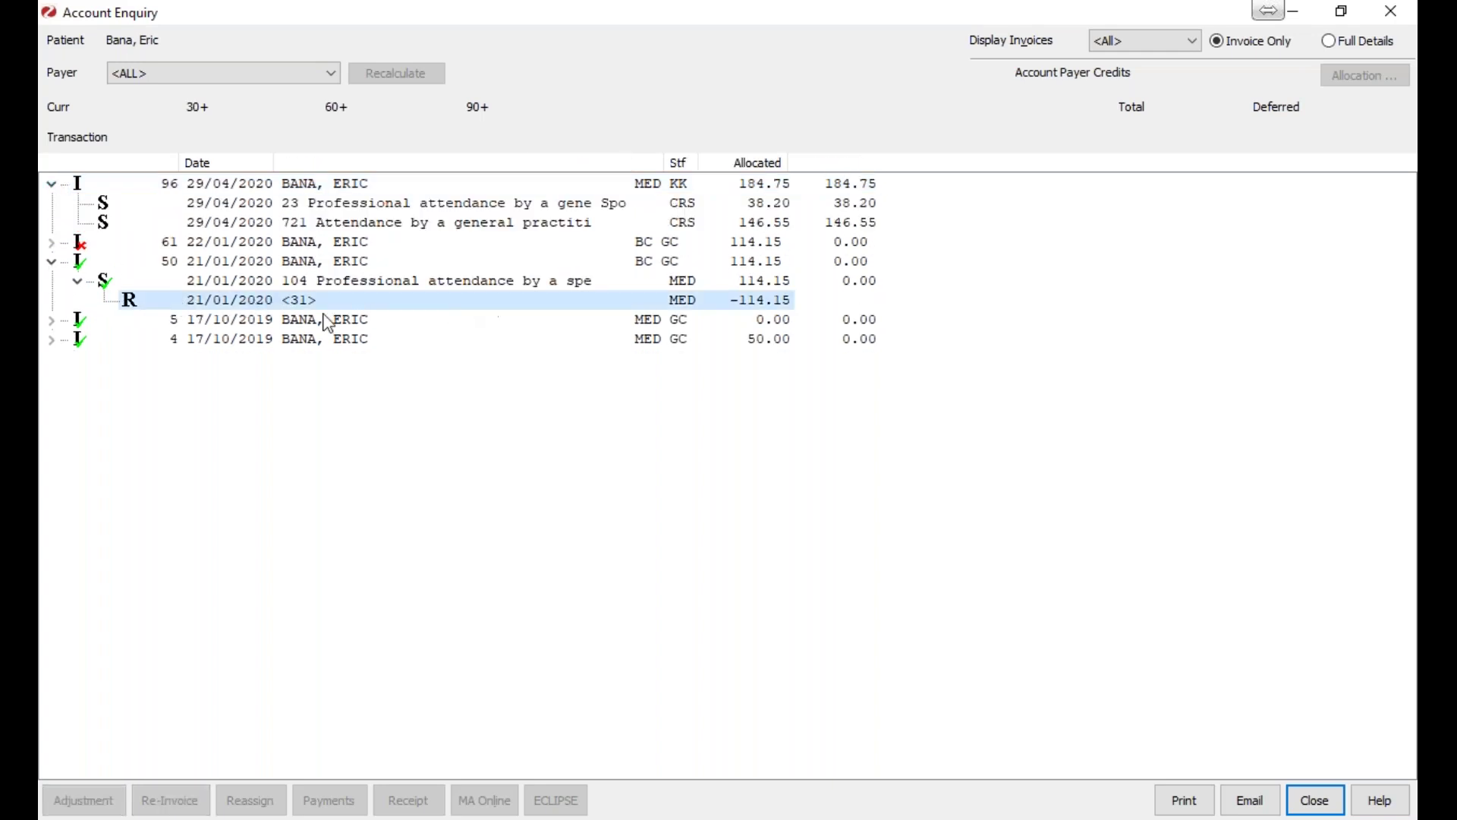
click(51, 261)
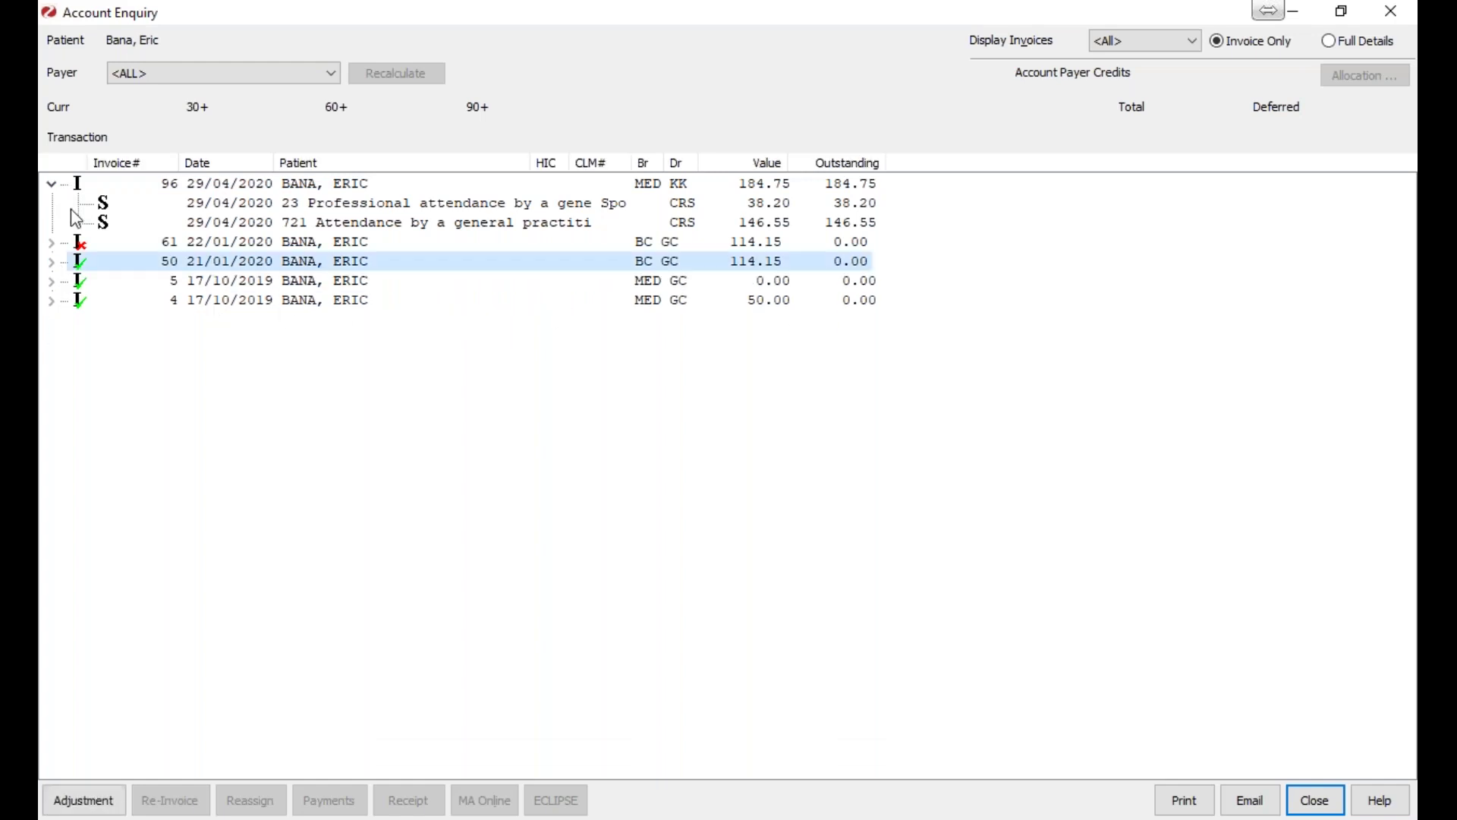
click(50, 183)
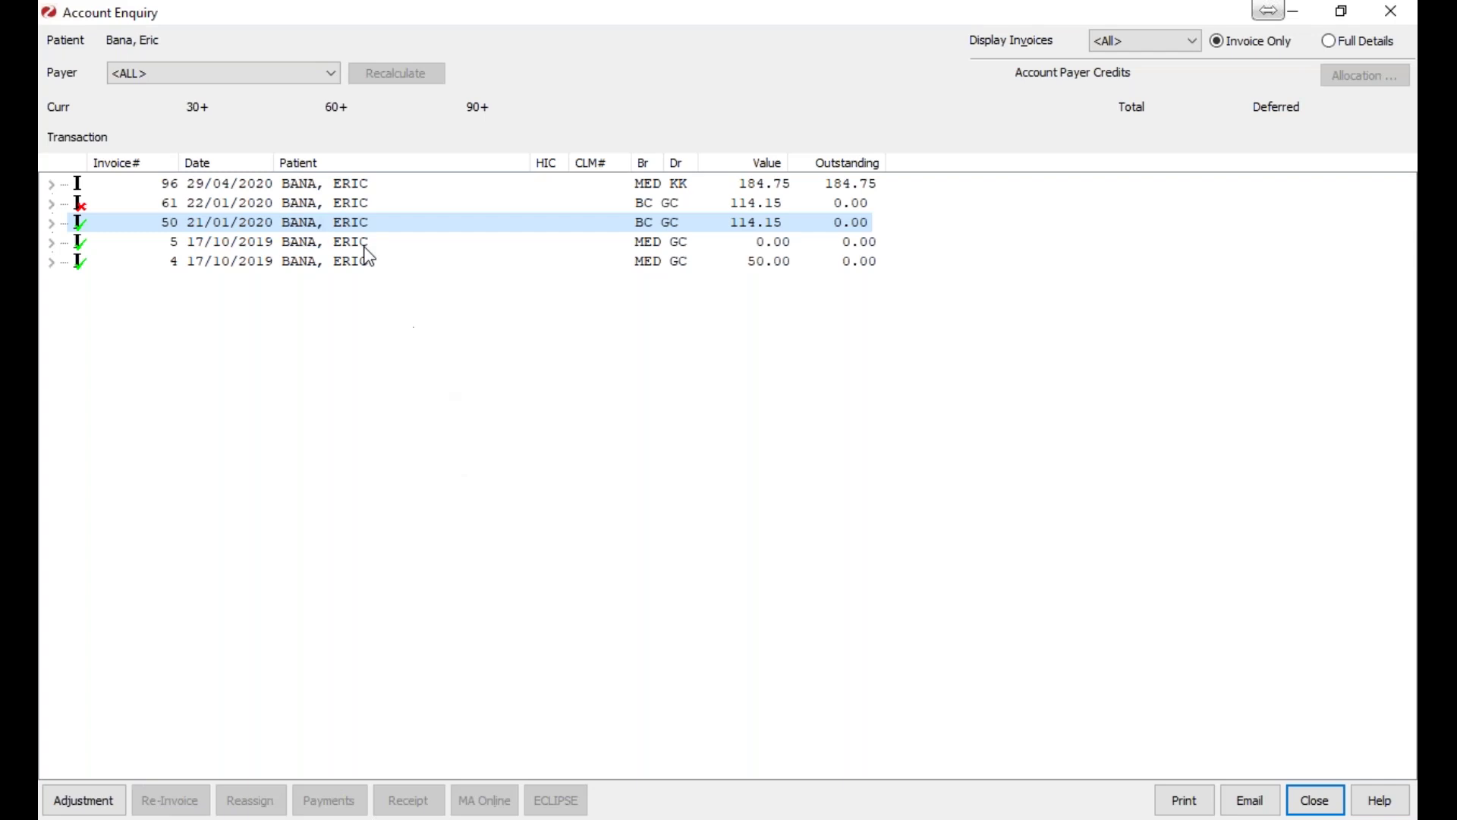
Filter the account enquiry by the patient as payer, and switch the payer to Medicare.
click(332, 80)
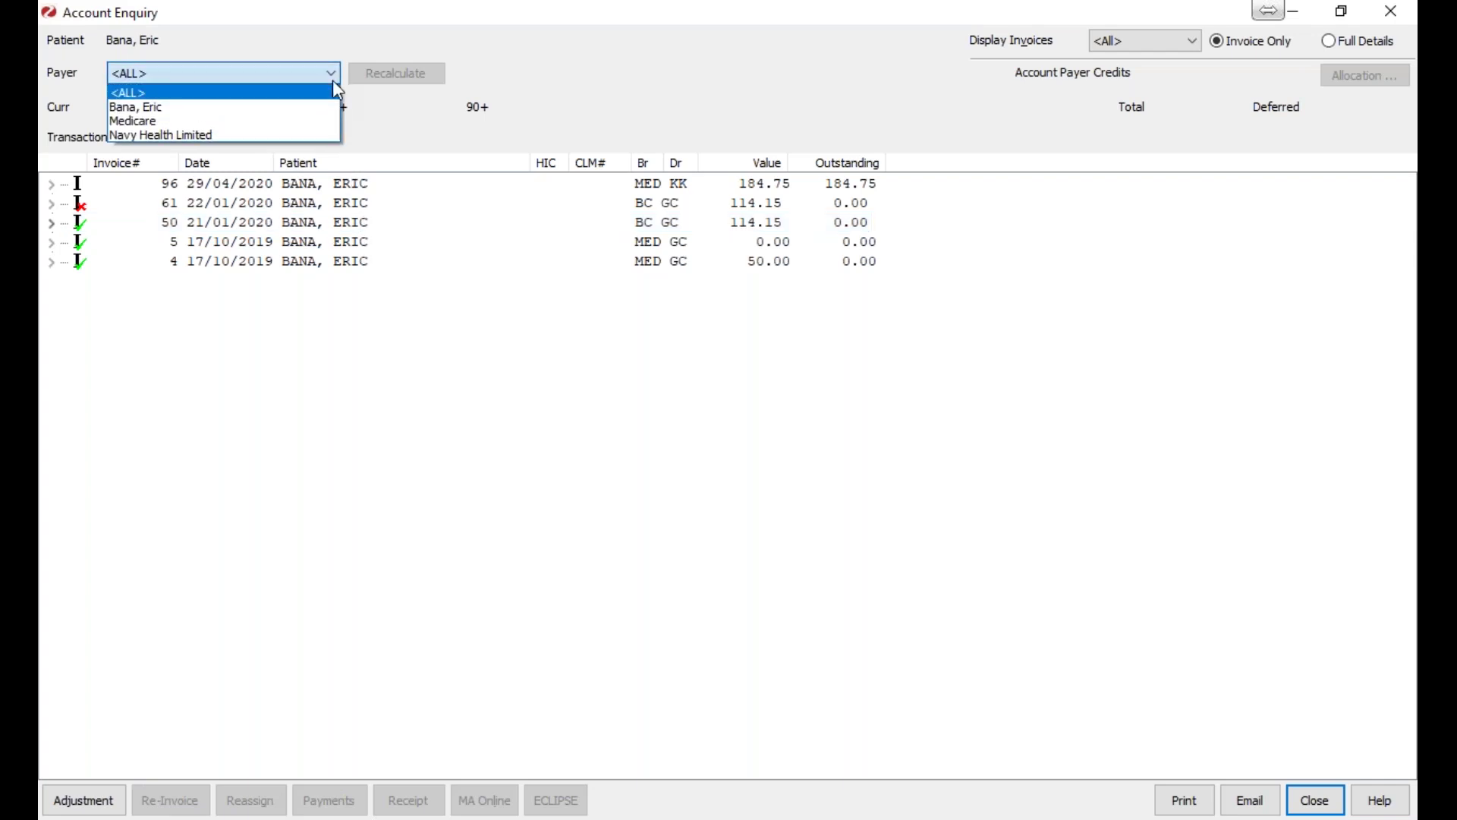
click(301, 107)
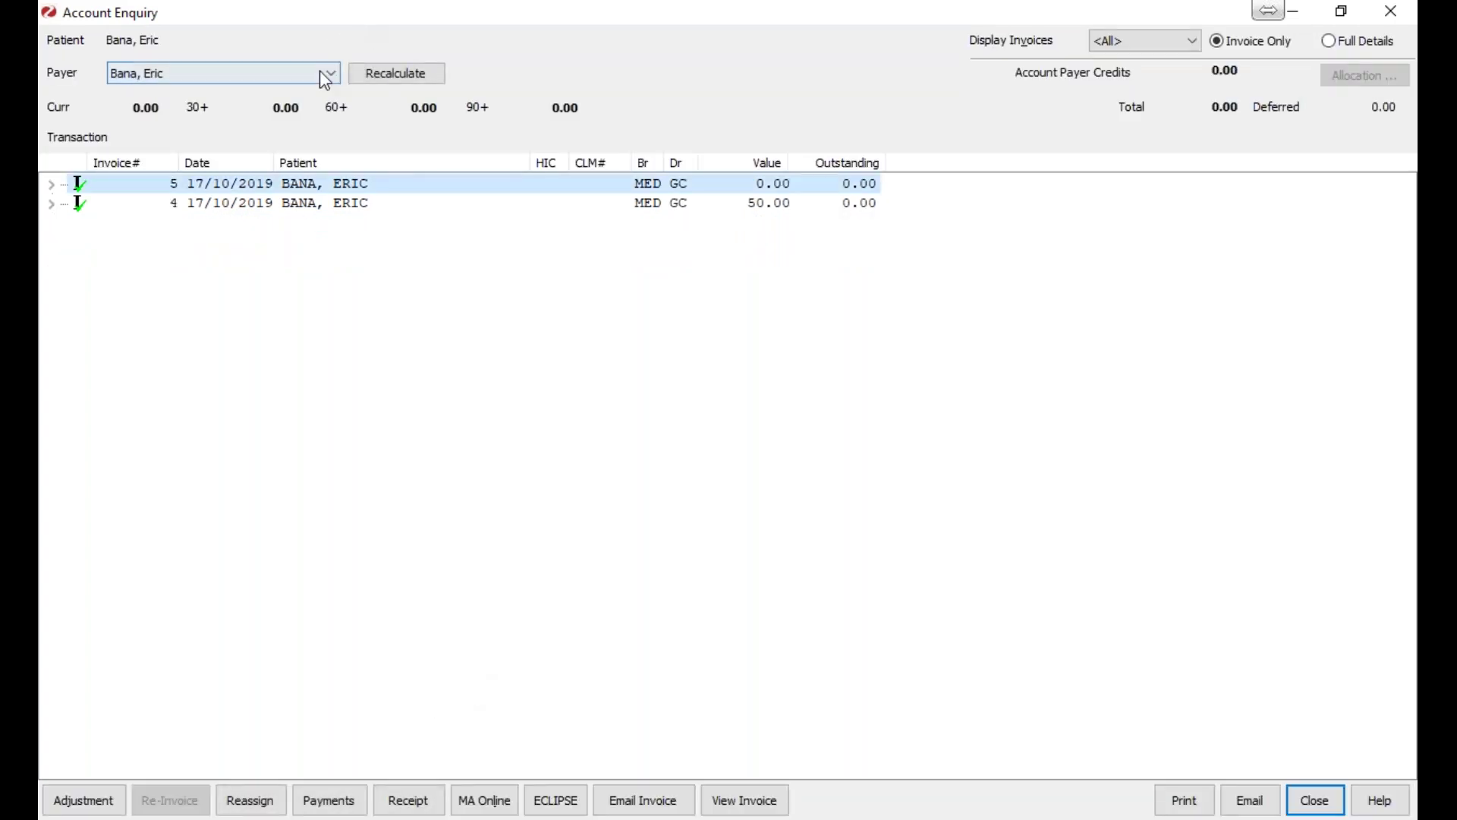
click(327, 76)
click(273, 122)
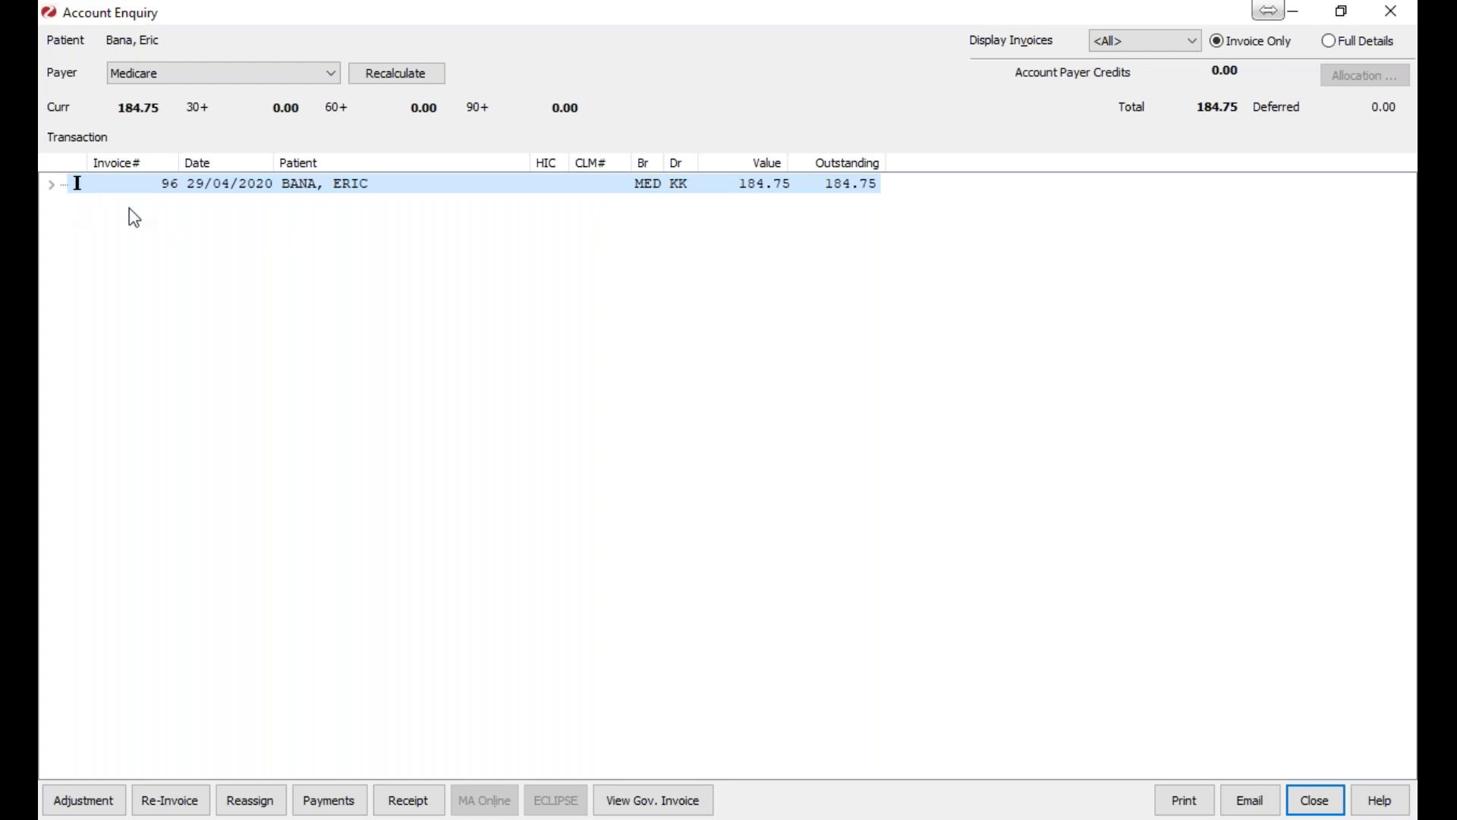
Expand the Medicare invoice dated 29/04/2020 and open it for adjustment, highlighting service items 23 and 721 in turn.
click(51, 184)
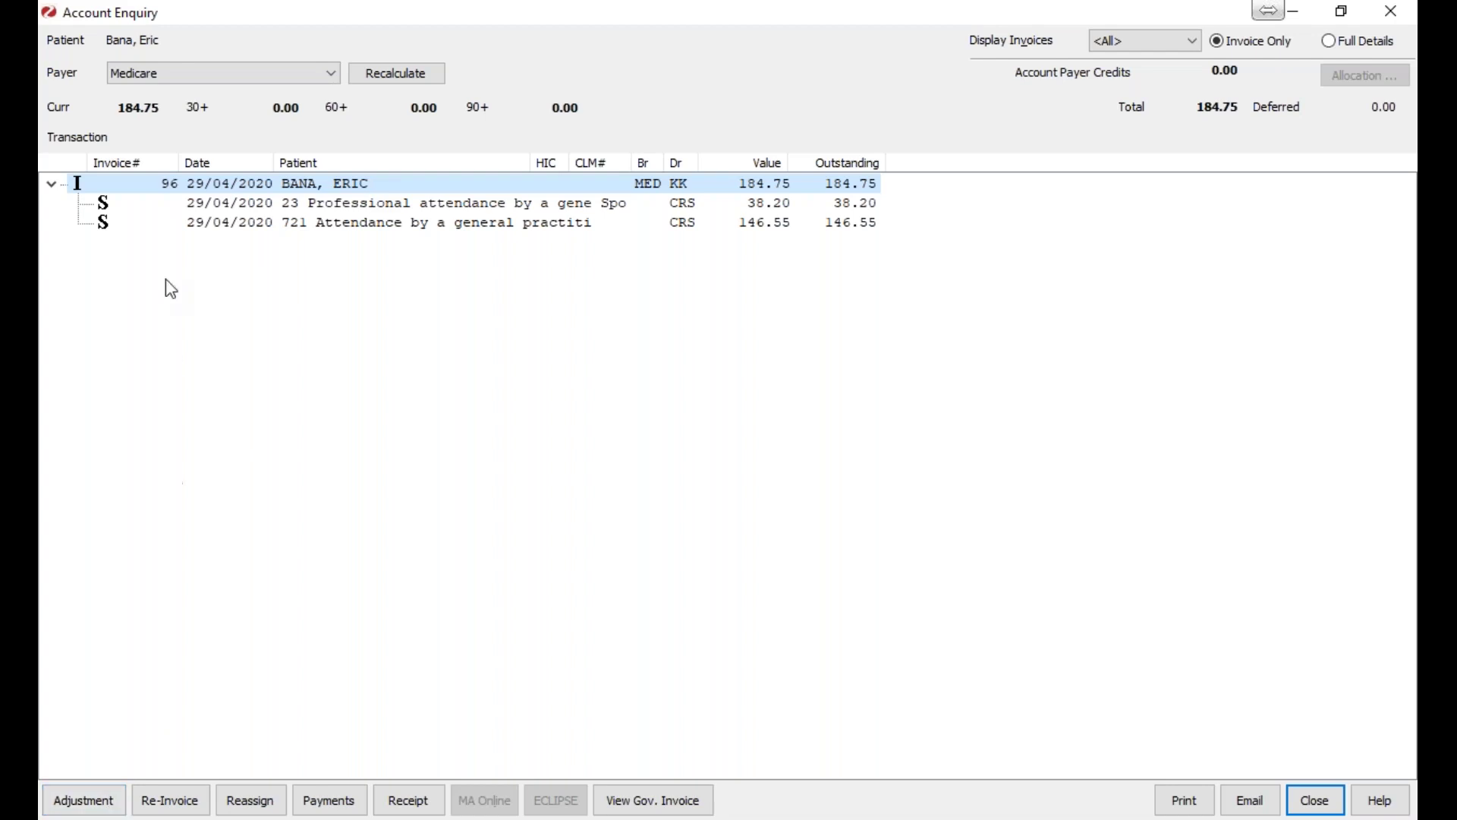
click(78, 801)
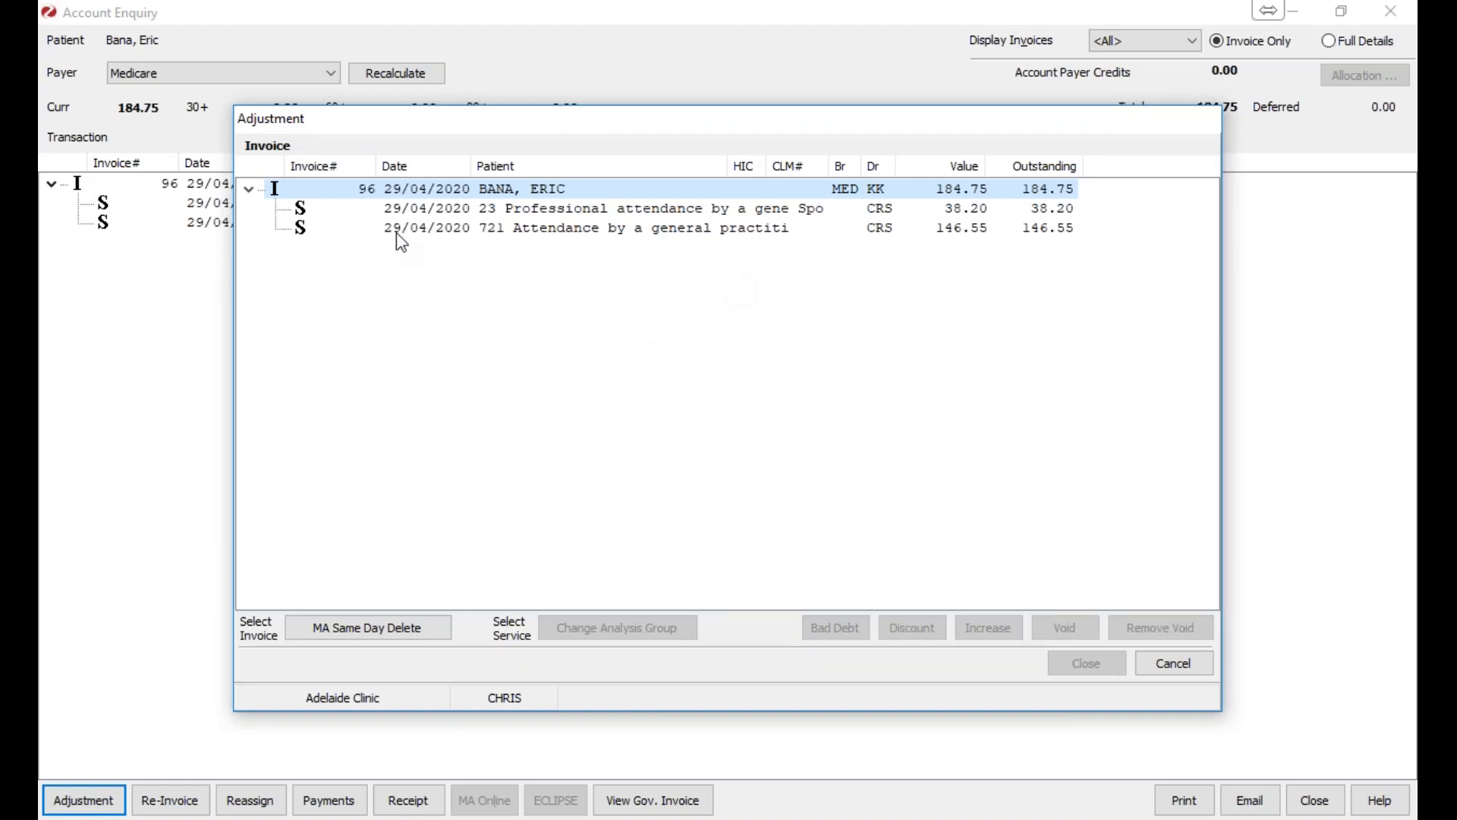
click(416, 210)
click(417, 228)
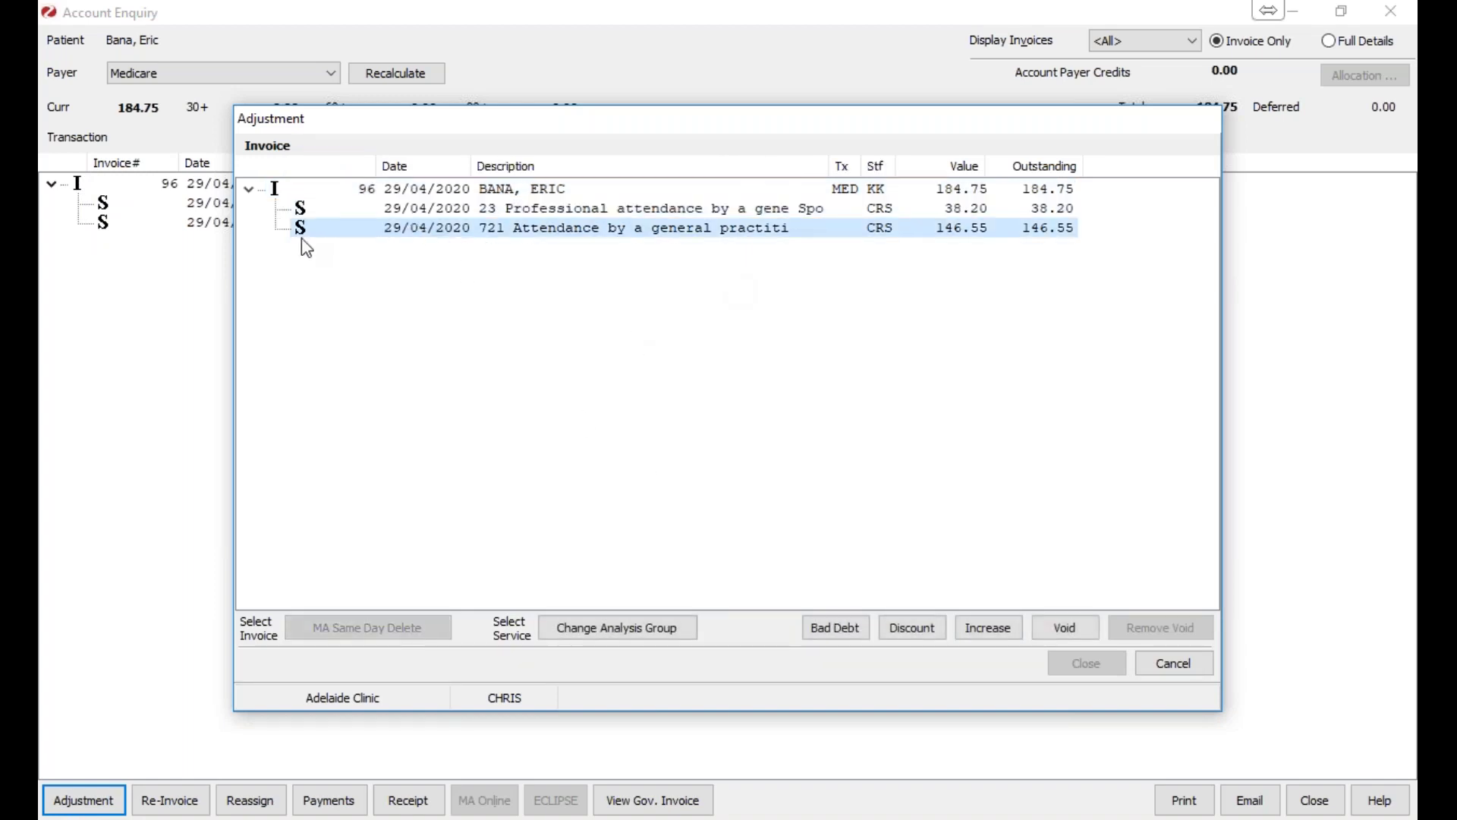
click(471, 216)
click(481, 231)
click(485, 207)
click(484, 230)
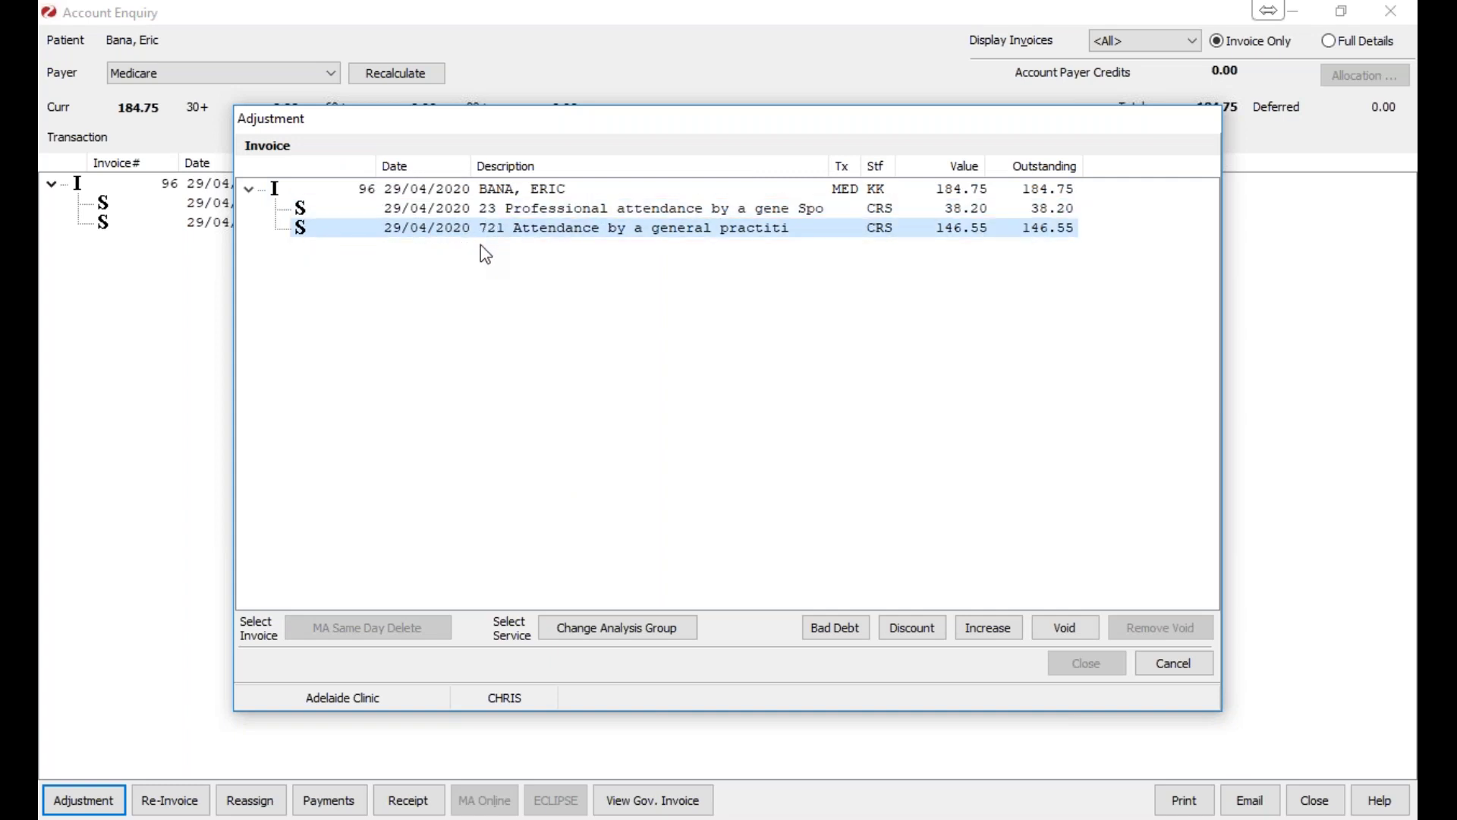
Void service item 23 on the 29/04/2020 invoice, adding "Data entry error" to the reason.
click(551, 209)
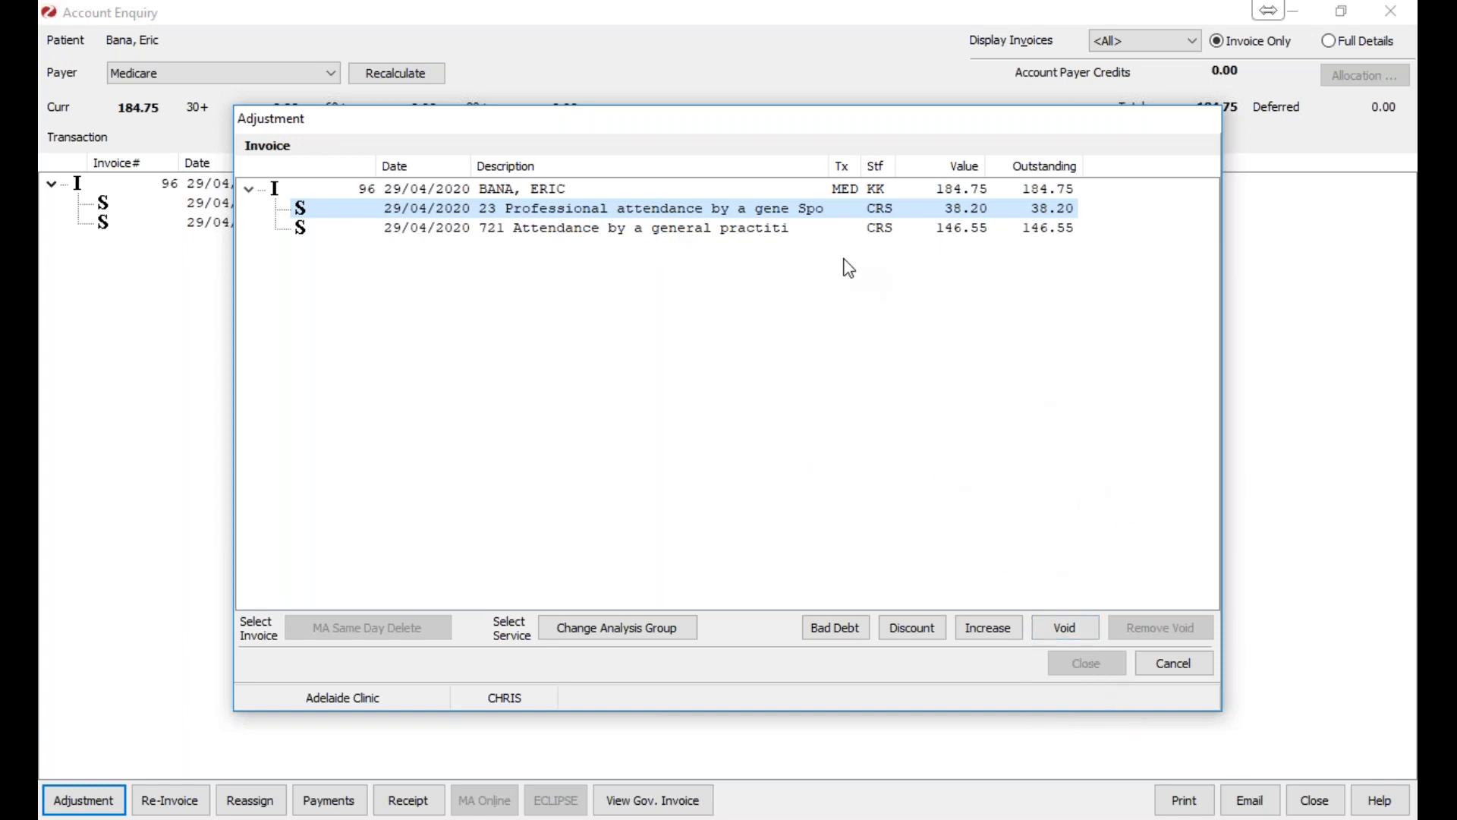
click(1080, 633)
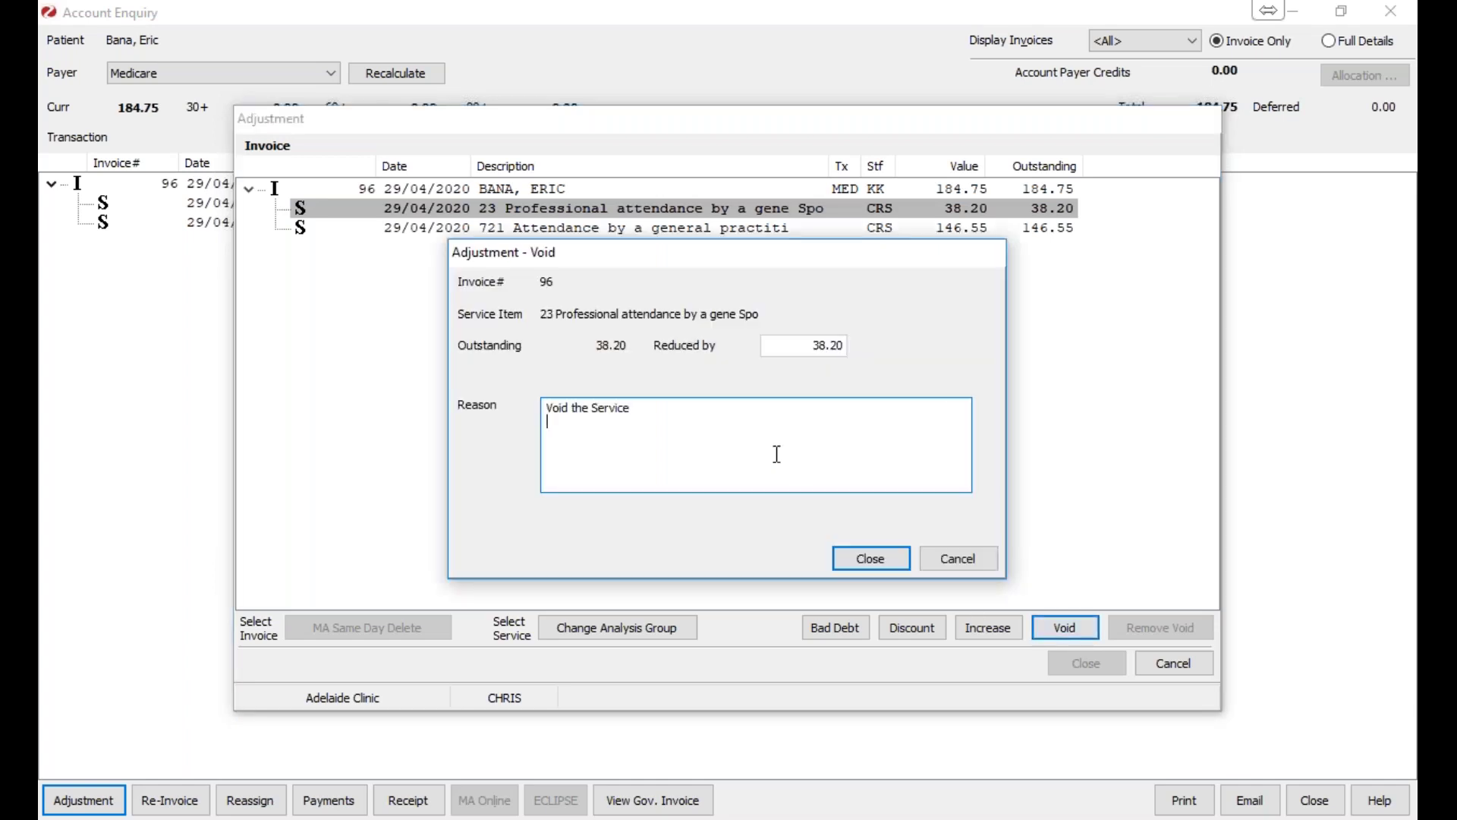
text(Data entry error)
click(865, 560)
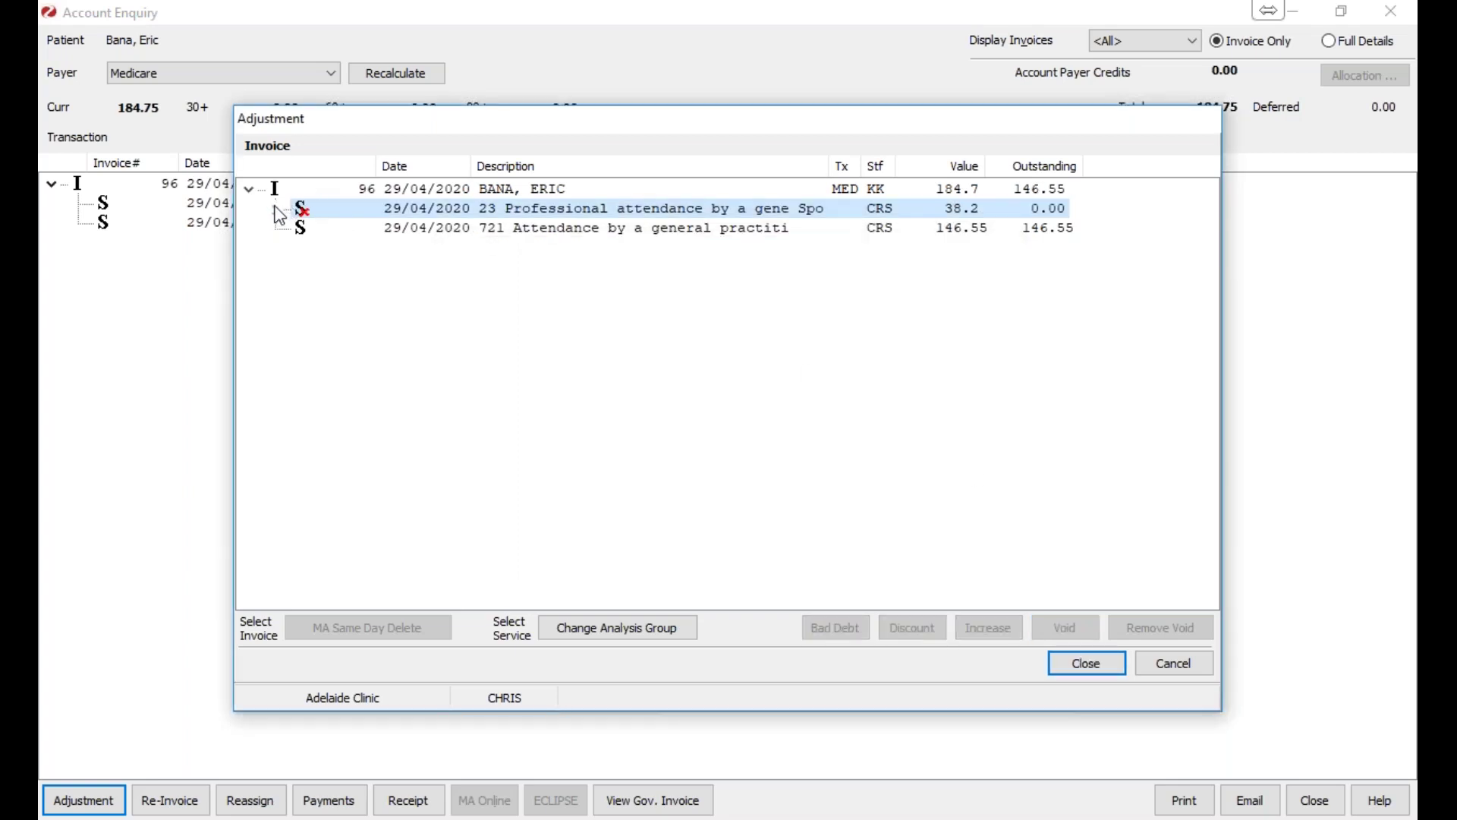
Examine the void entry under service item 23, compare it with the original invoice behind the dialog, and save the adjustment.
click(275, 210)
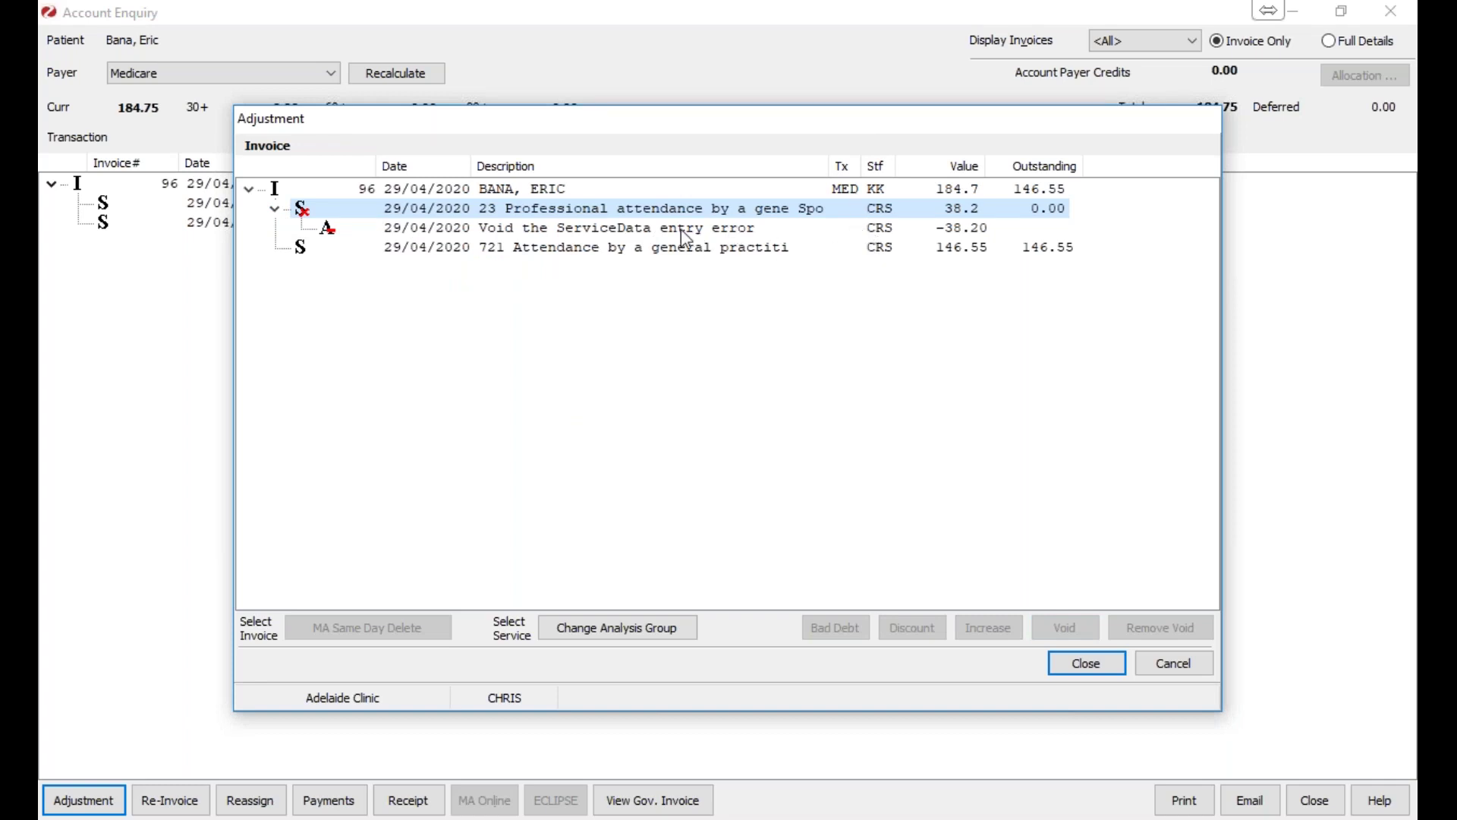
click(275, 210)
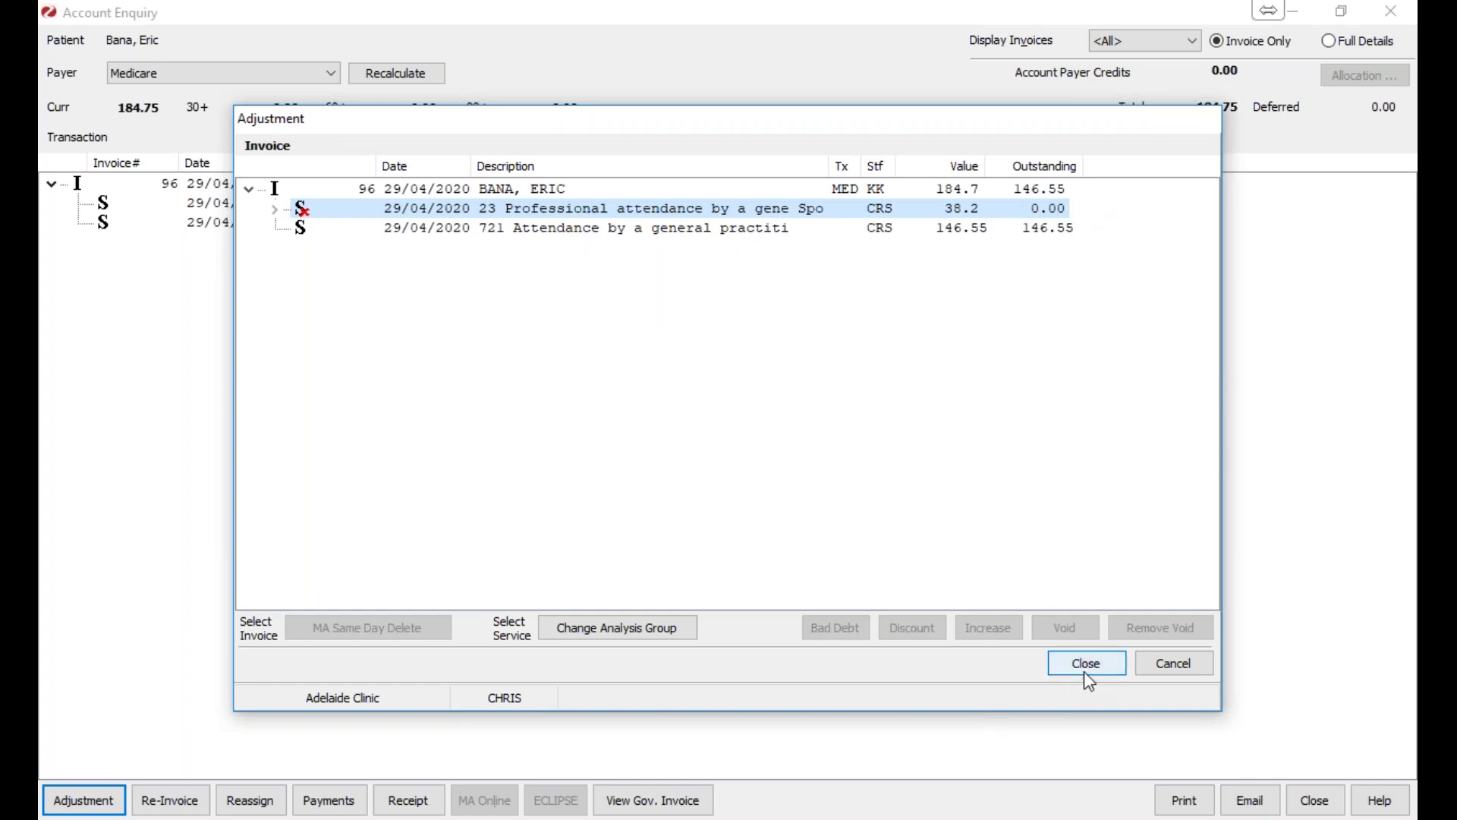
drag(742, 137, 732, 311)
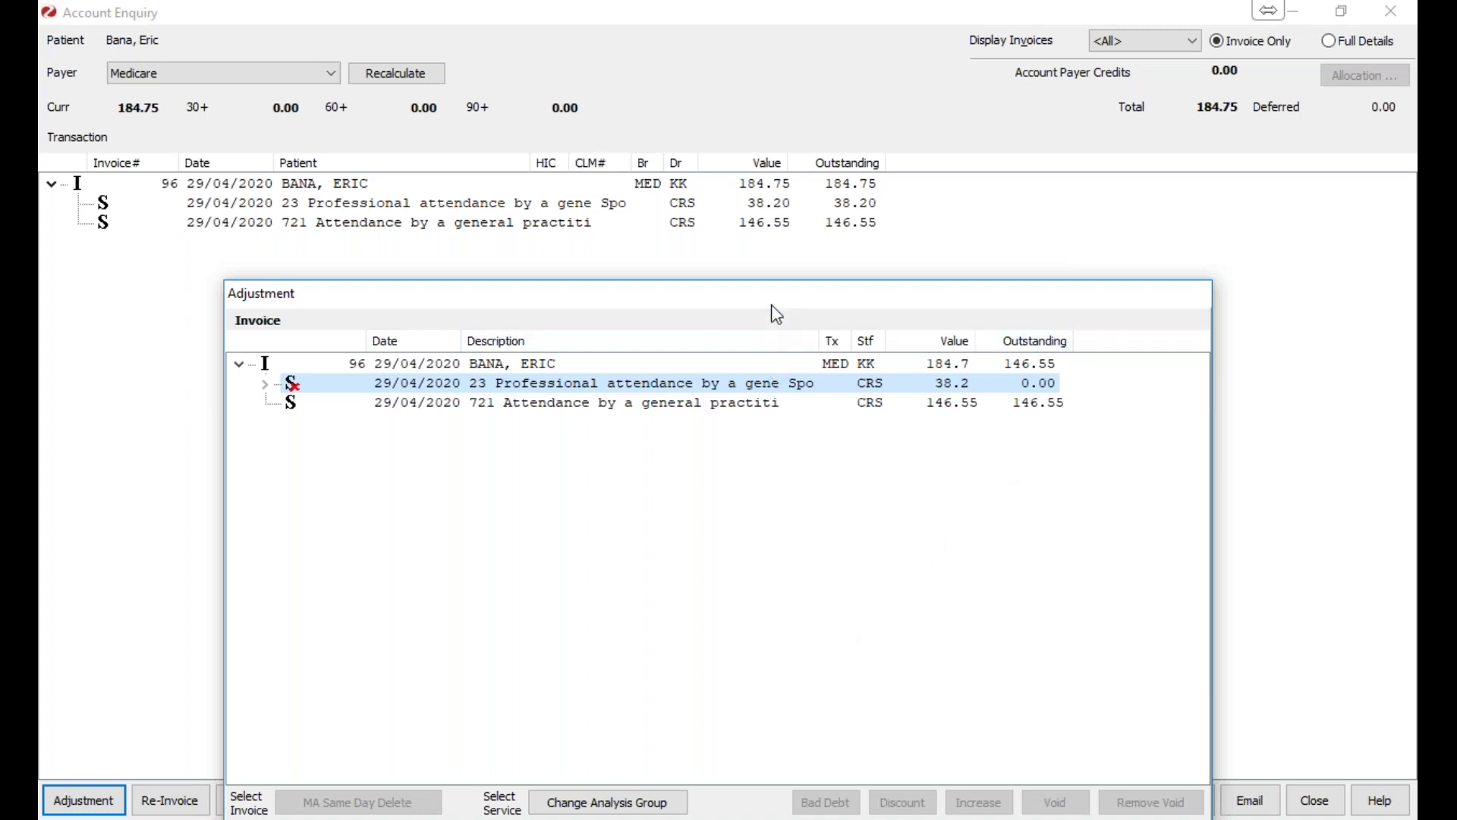
drag(771, 296, 733, 116)
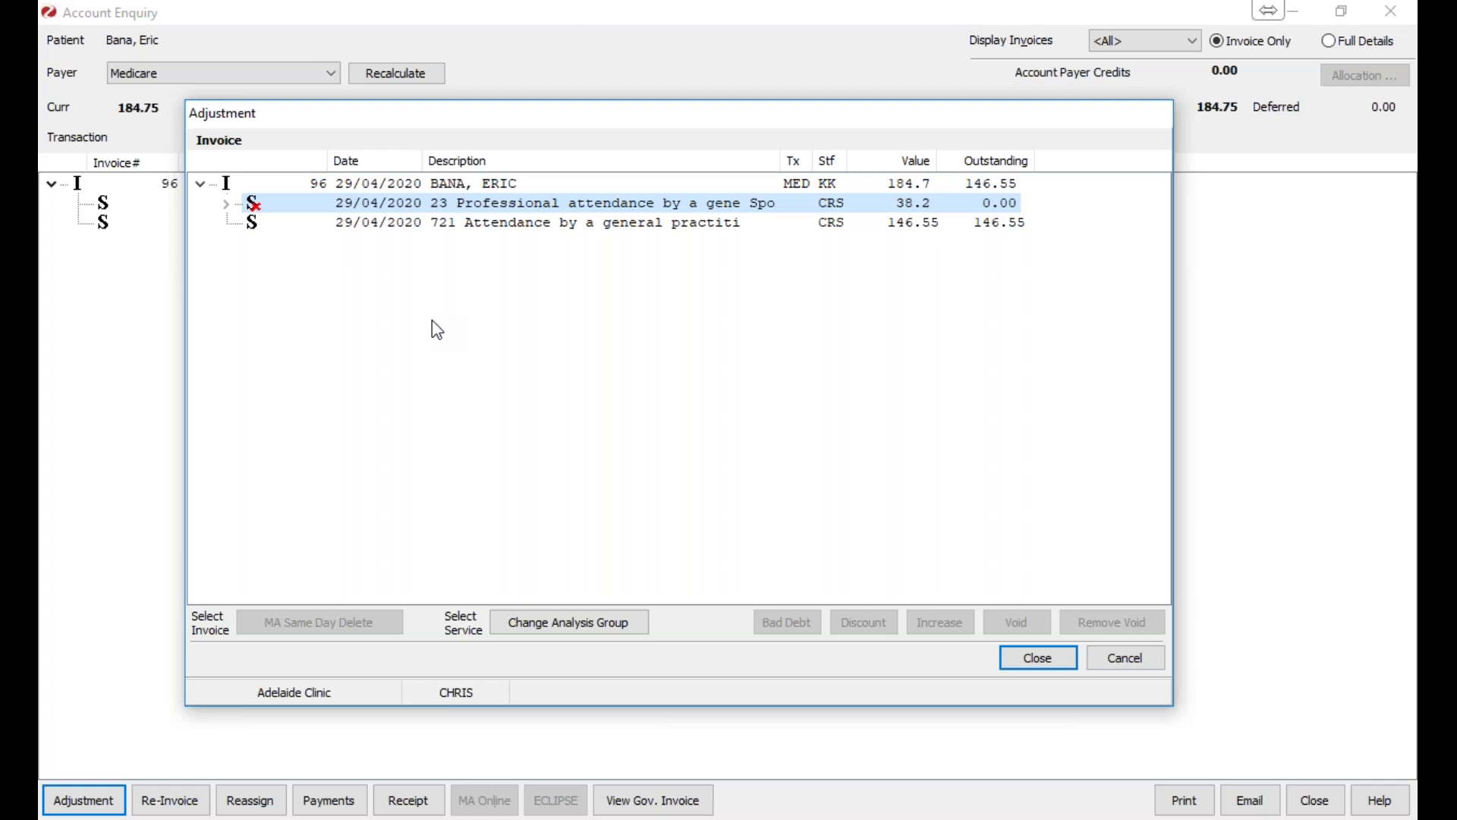
click(799, 228)
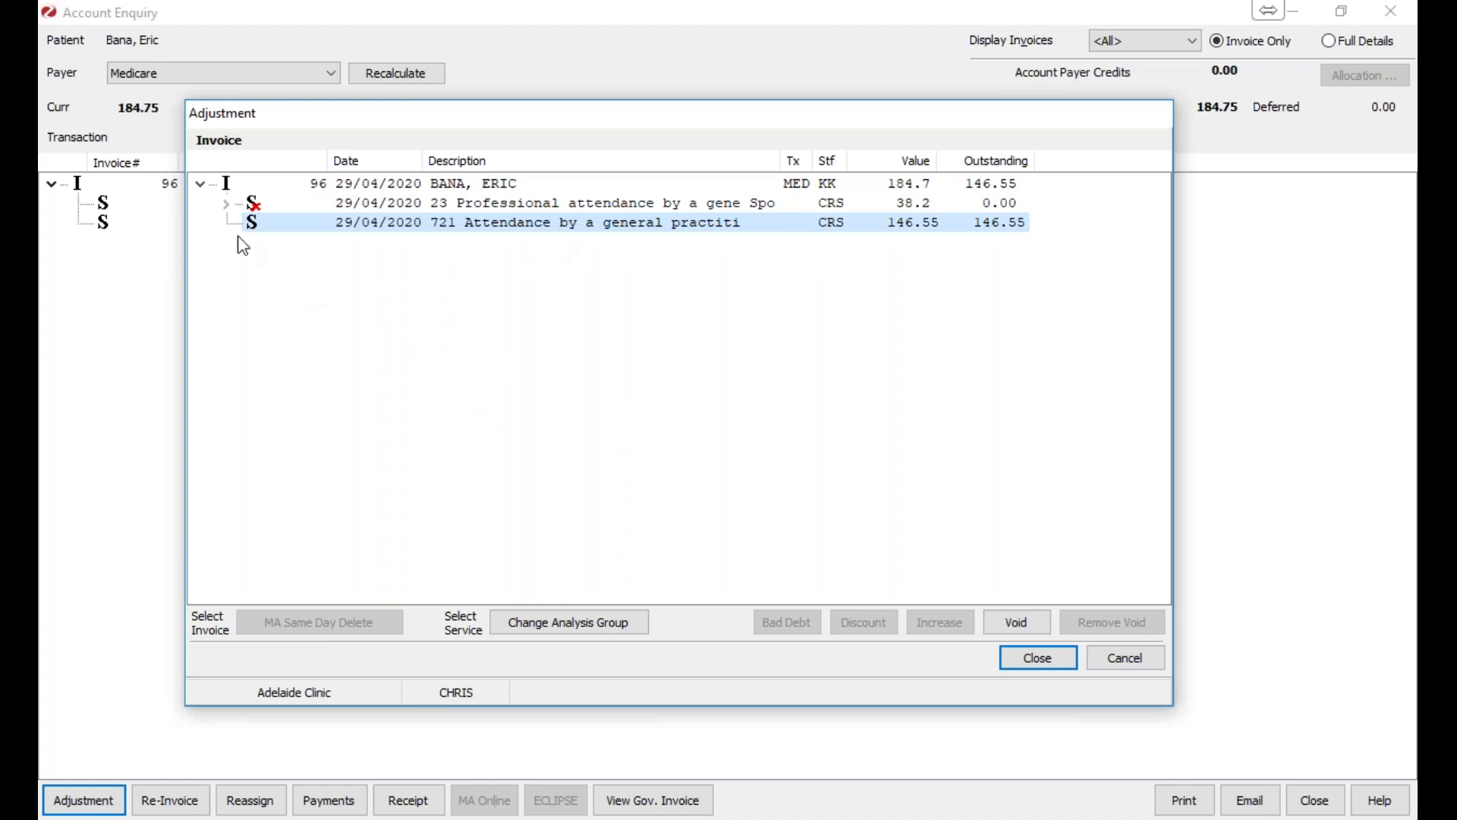
click(1026, 671)
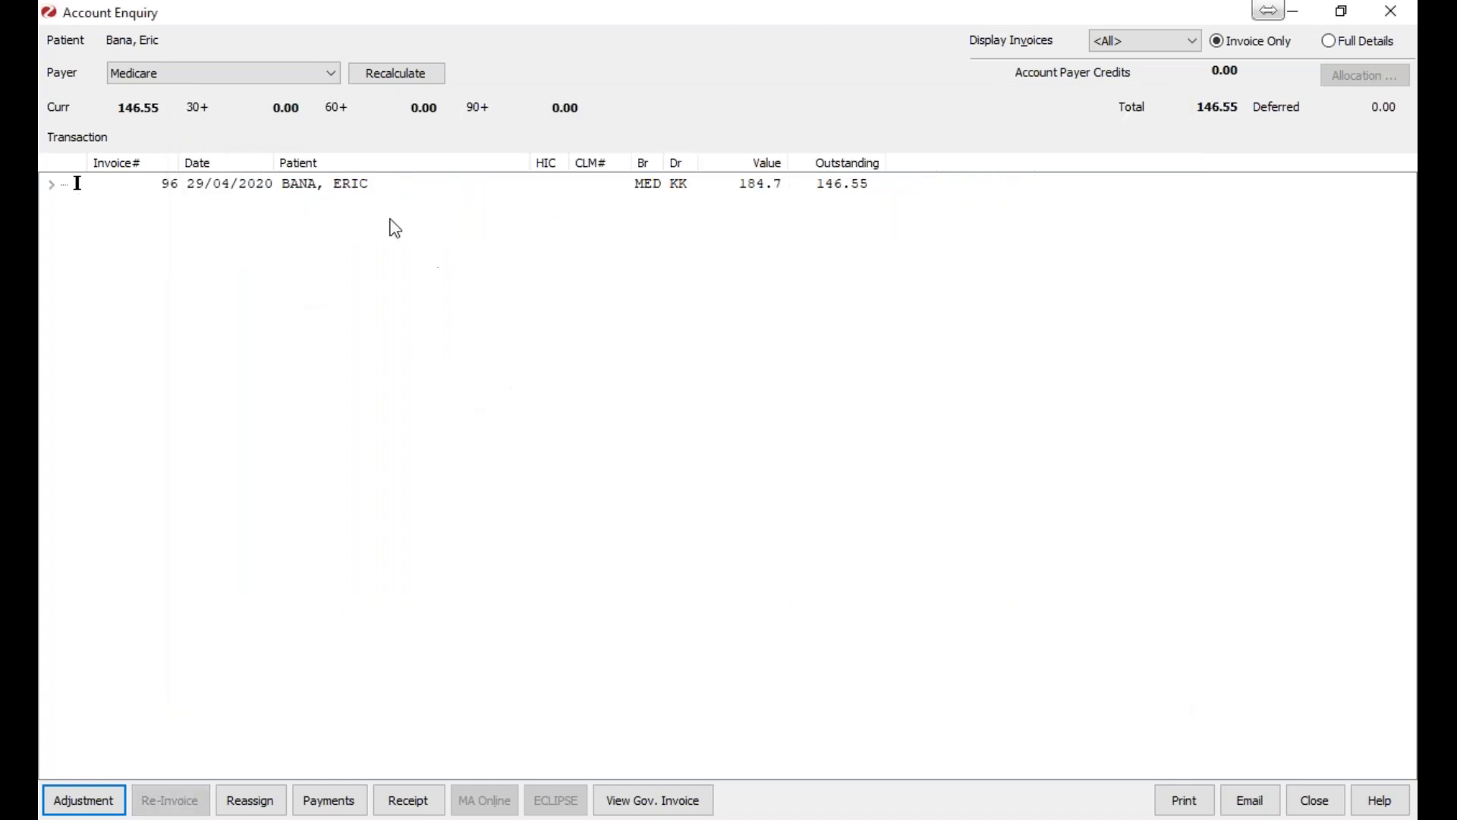
Increase service item 721 on the 29/04/2020 Medicare invoice by 5.00 and save the adjustment.
click(357, 186)
click(108, 794)
click(762, 253)
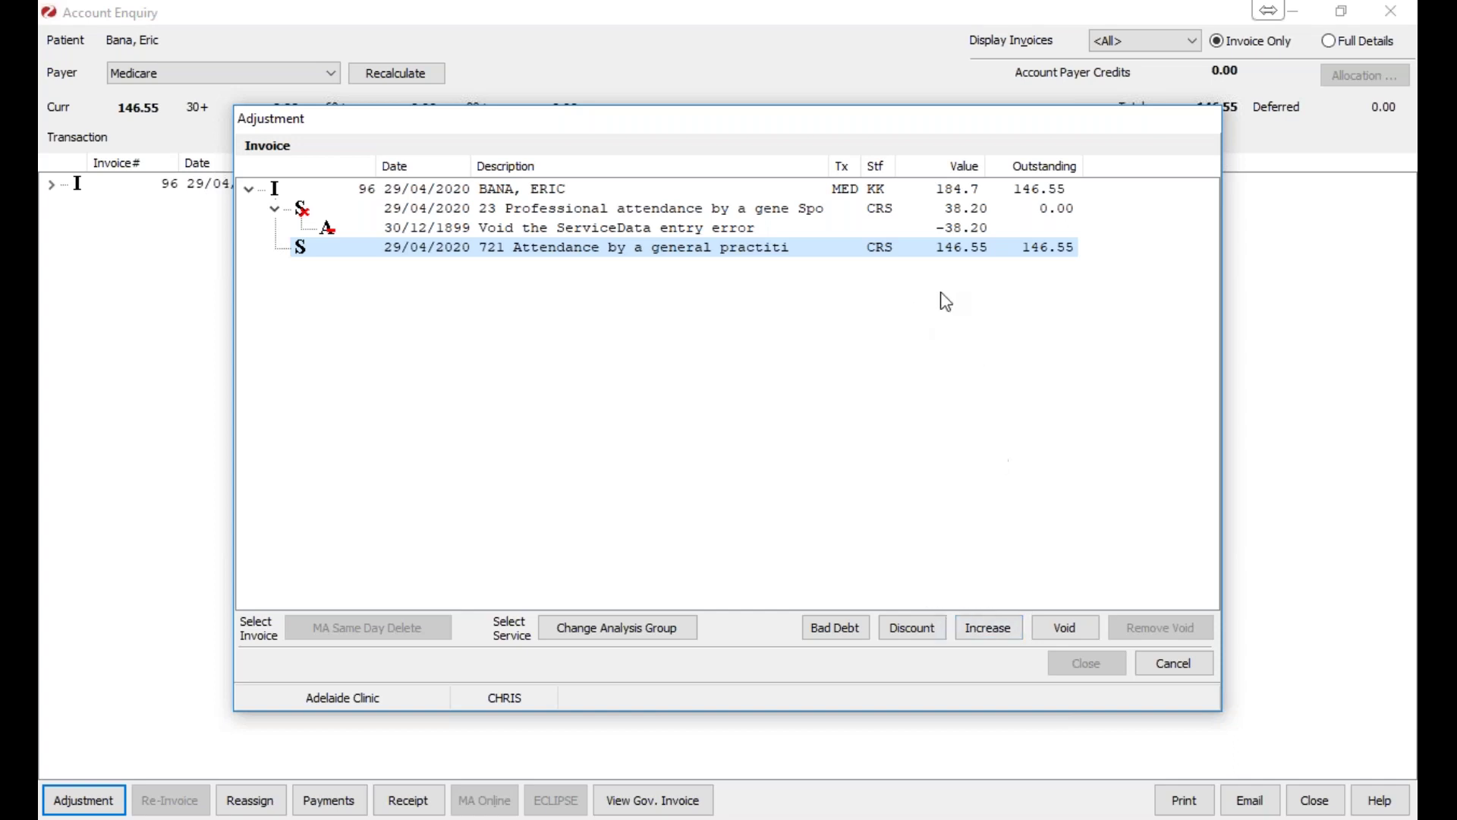
click(998, 642)
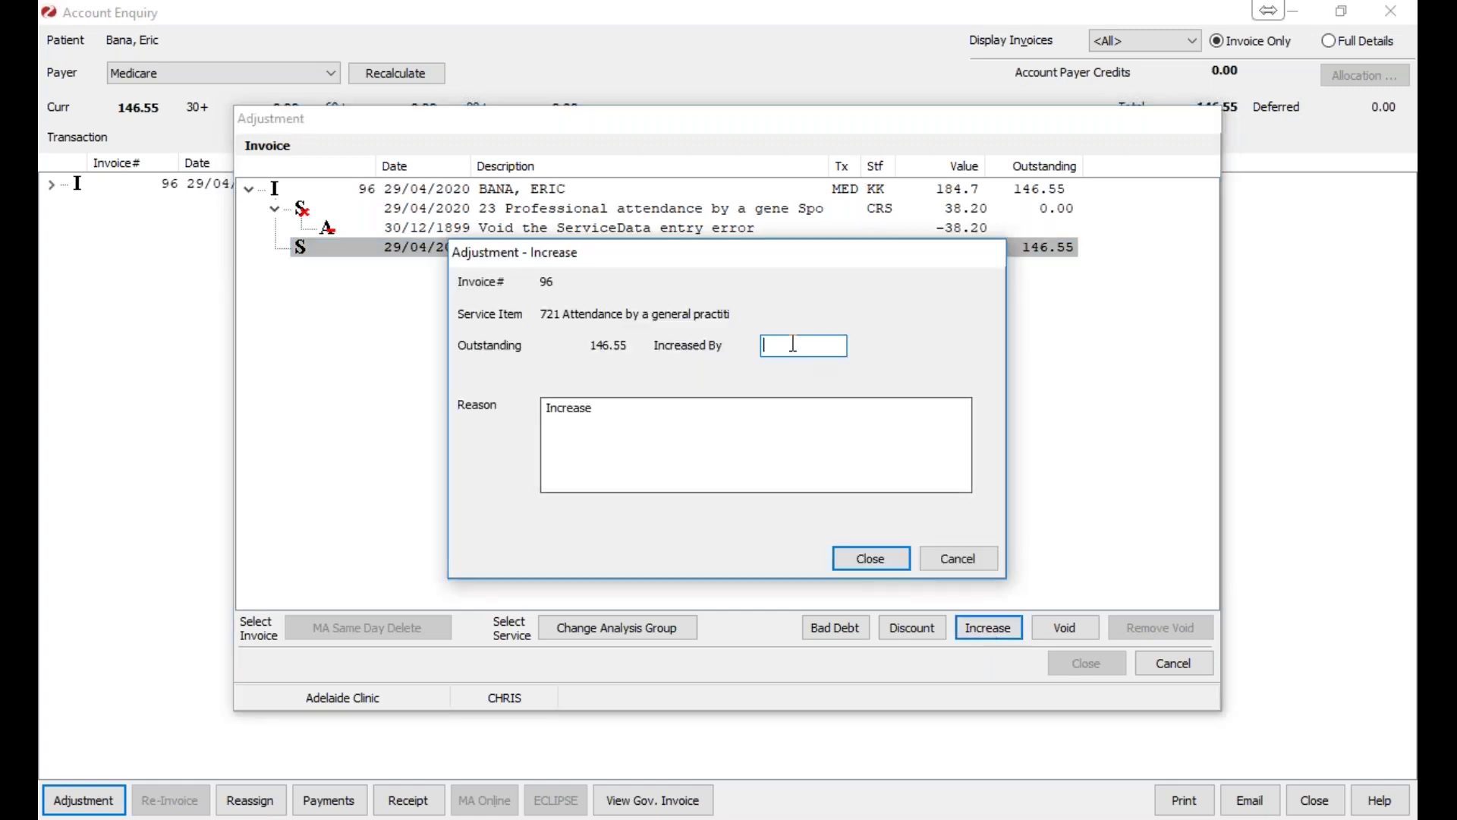
text(5.)
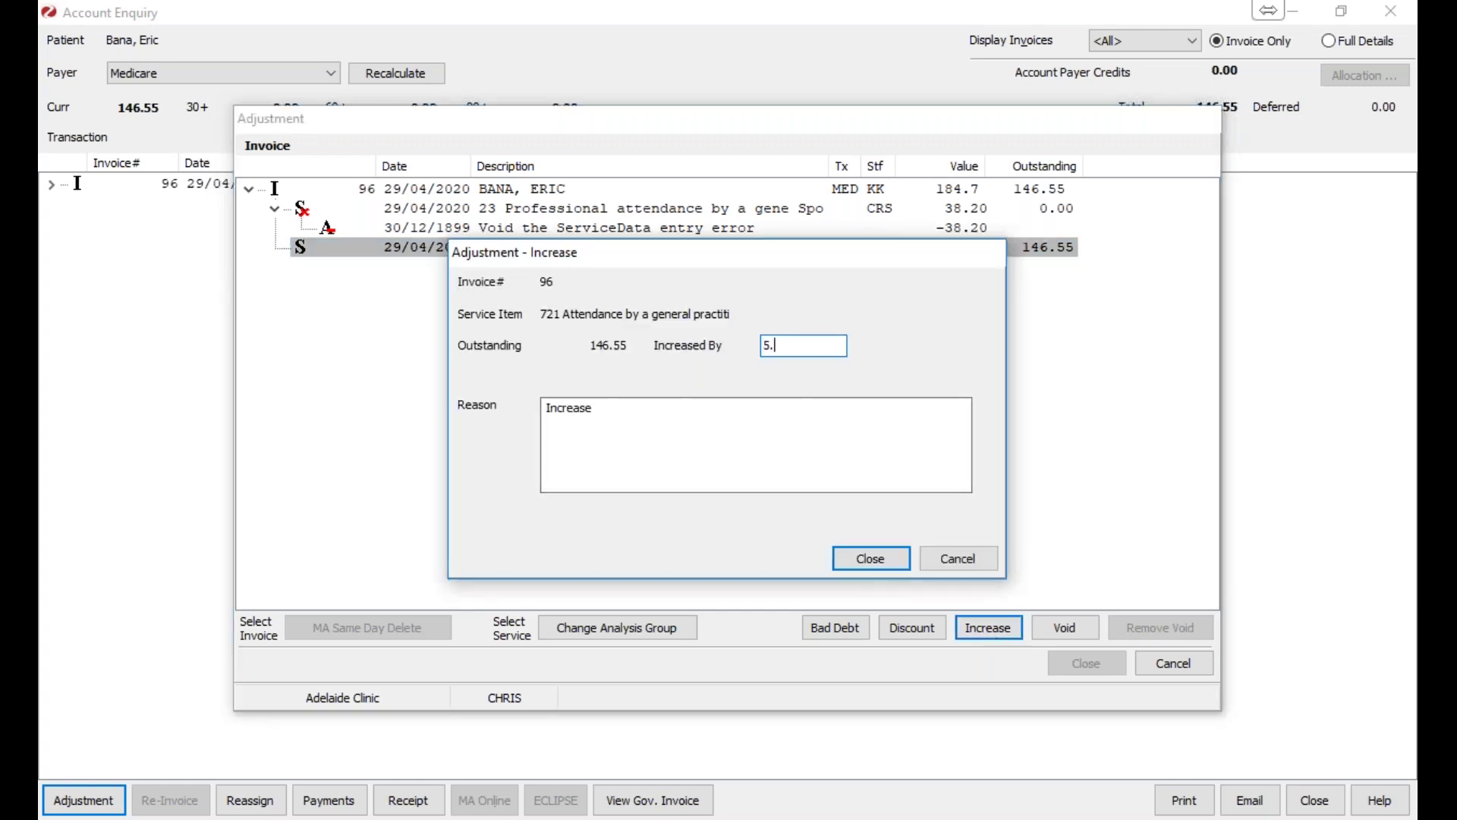
text(00)
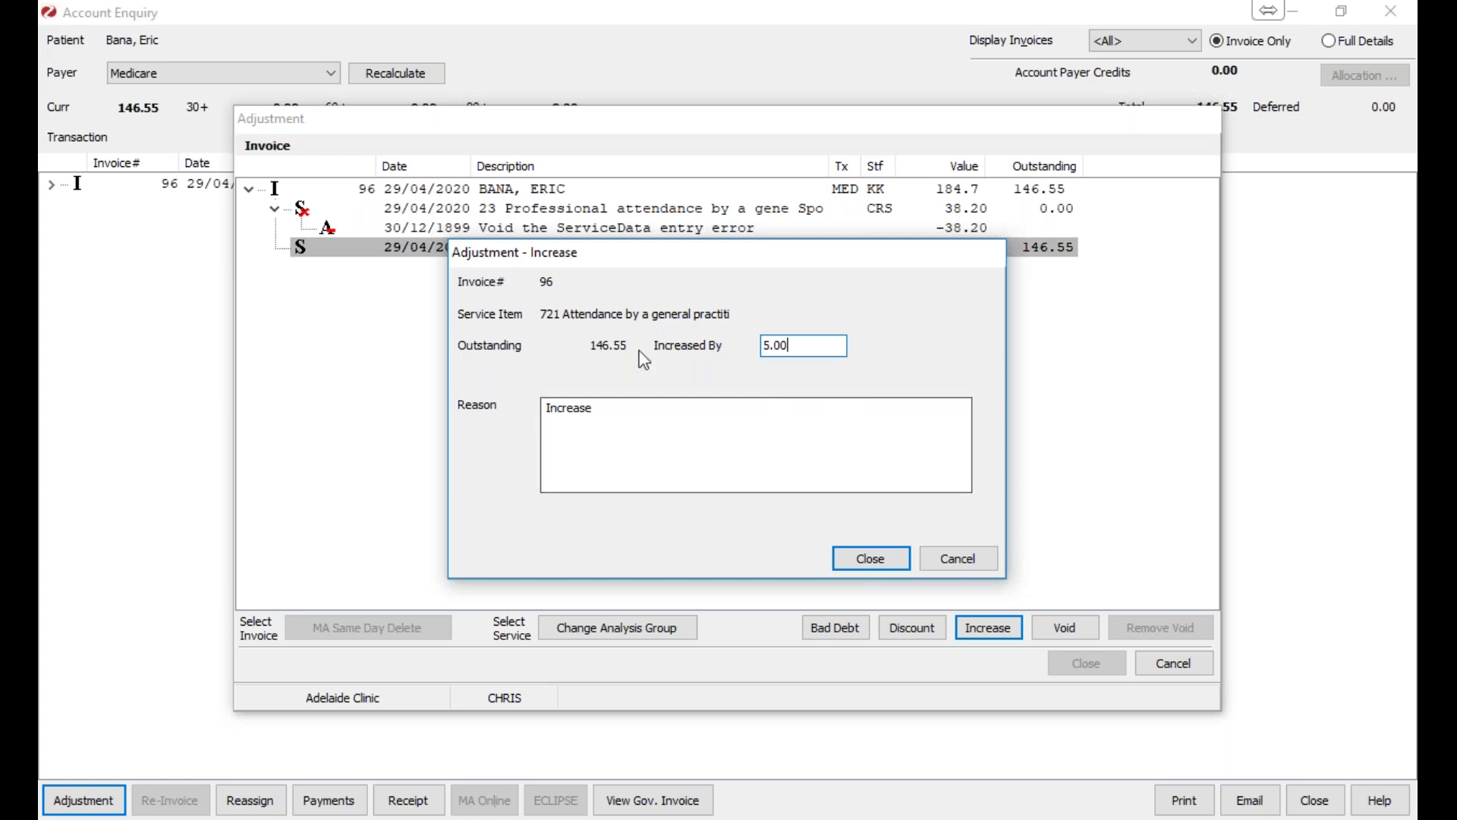
click(901, 562)
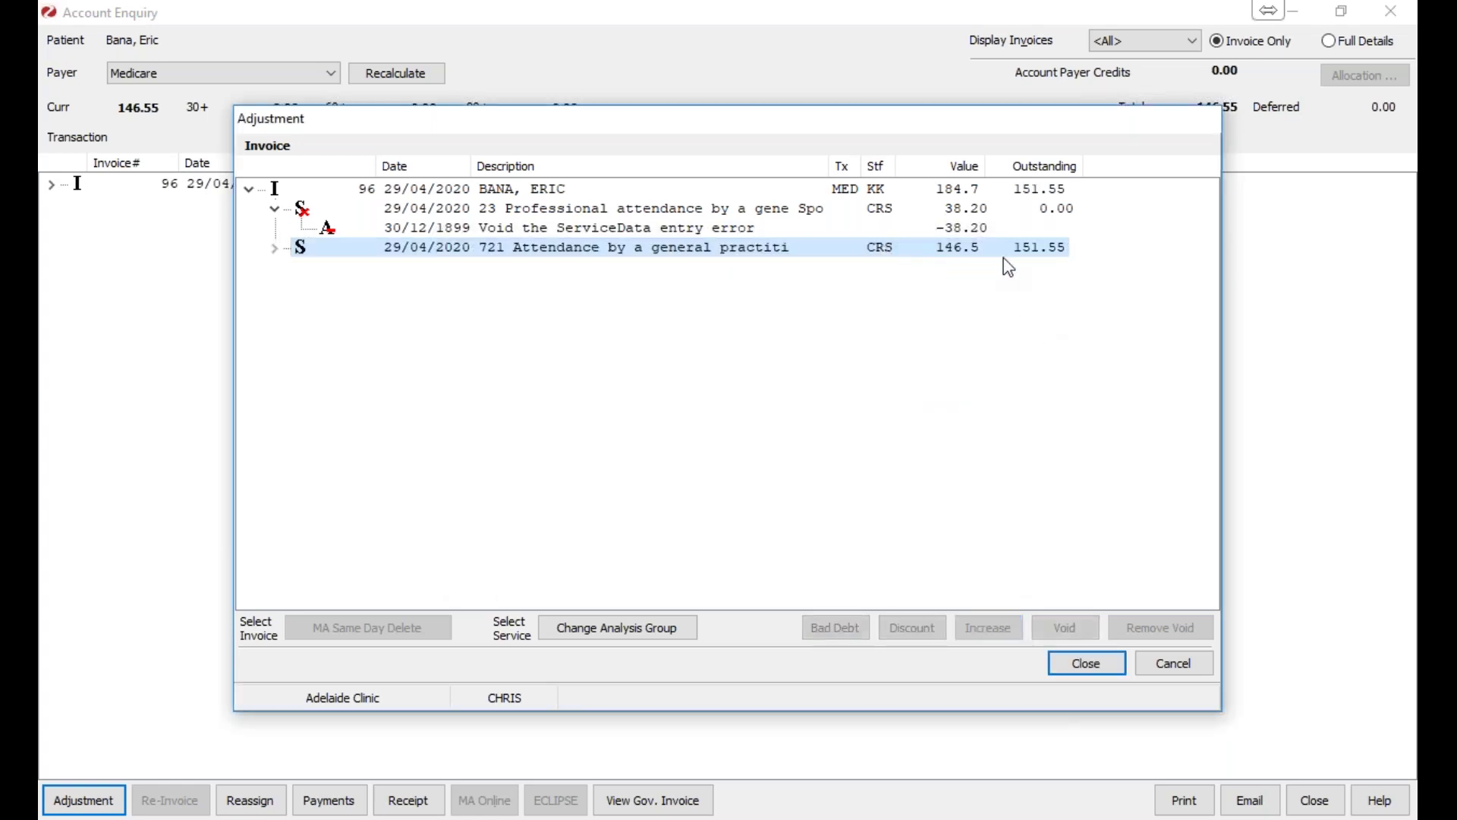
click(1103, 680)
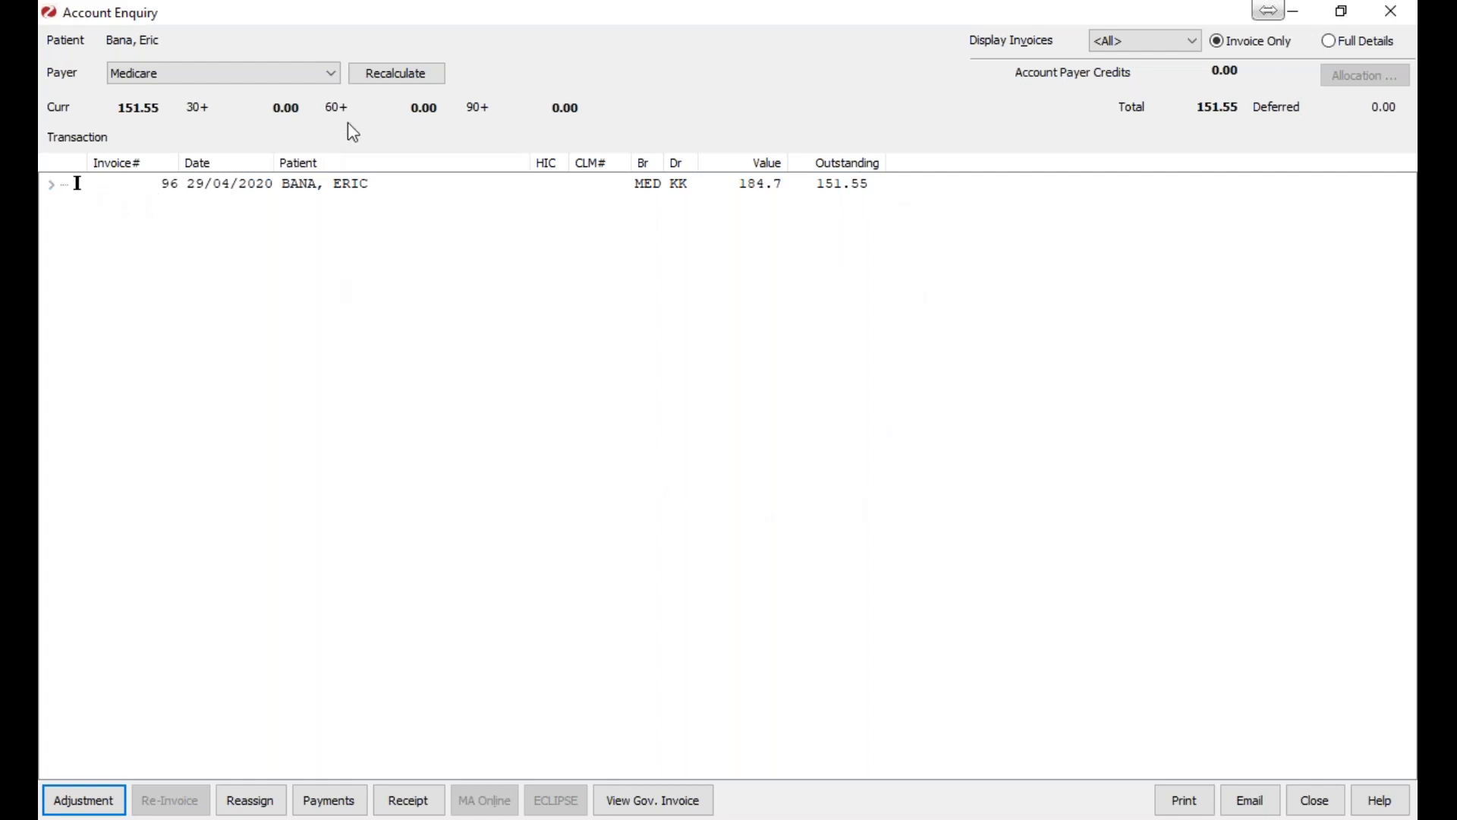
Filter the account enquiry by the patient as payer and select the 50.00 invoice dated 17/10/2019.
click(325, 77)
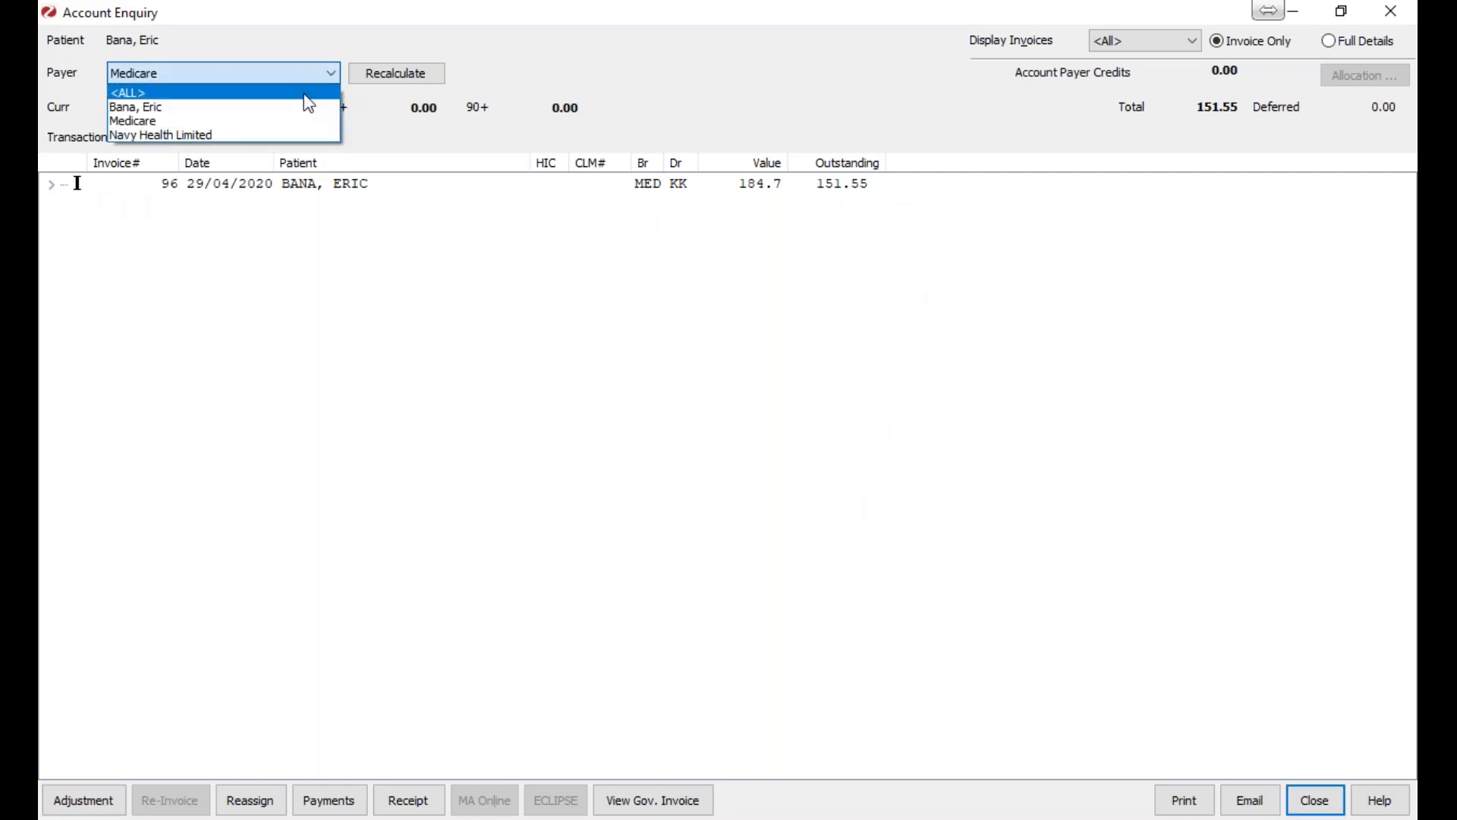
click(277, 107)
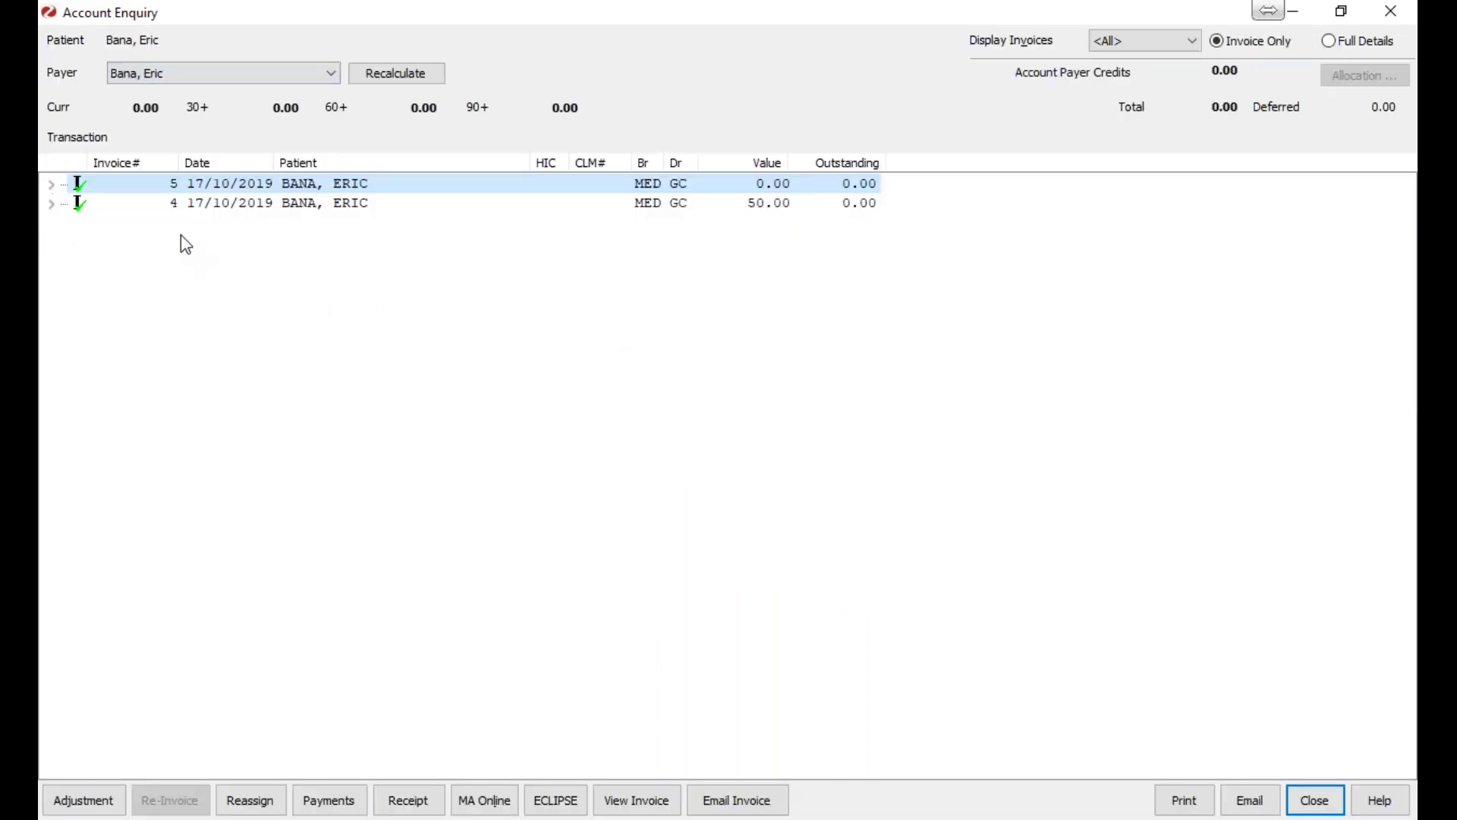
click(185, 207)
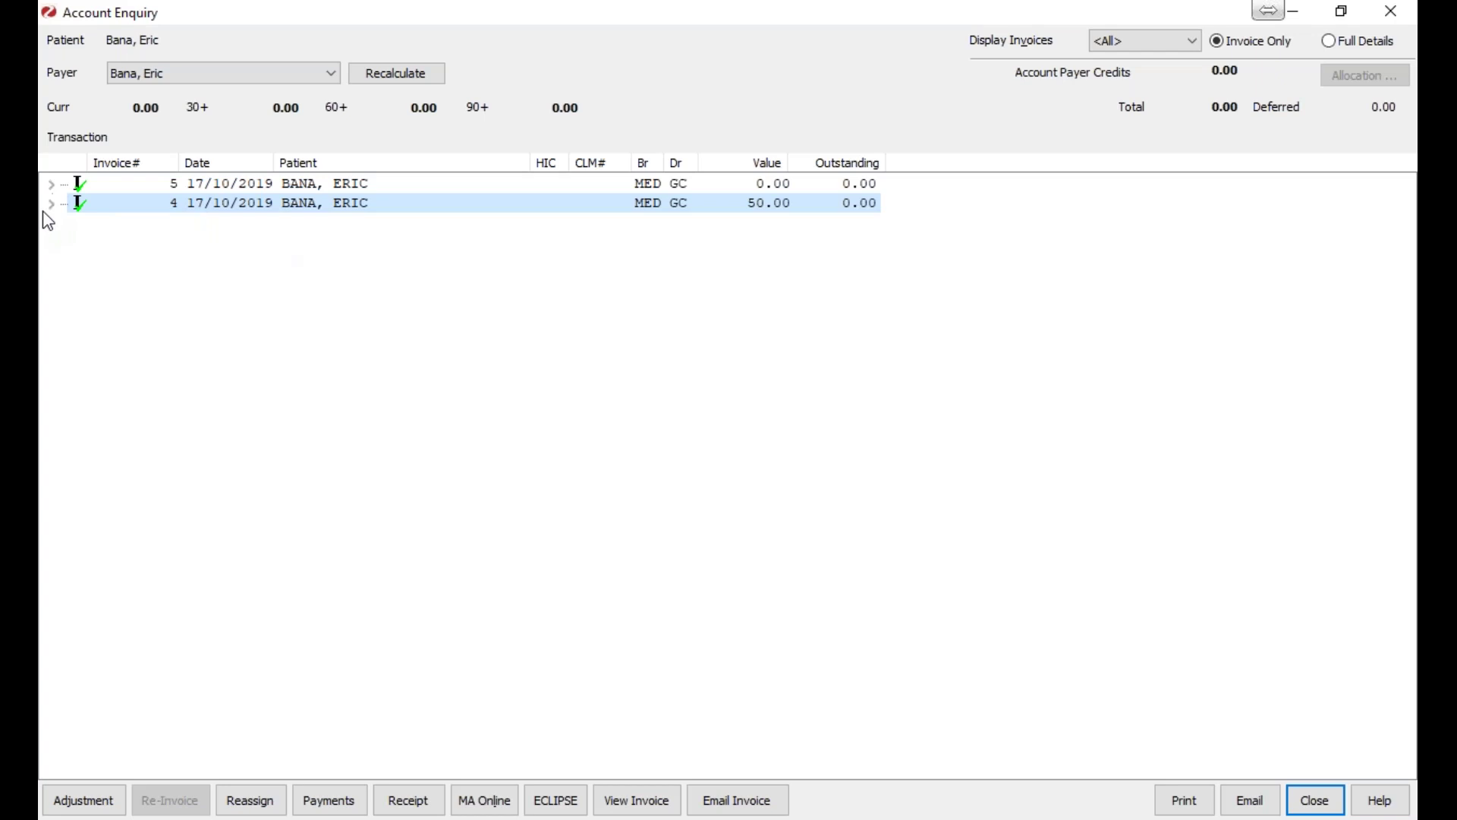
Reverse the patient's payment dated 17/10/2019 in the payment enquiry with the reason "data error", and save the reversal.
click(348, 810)
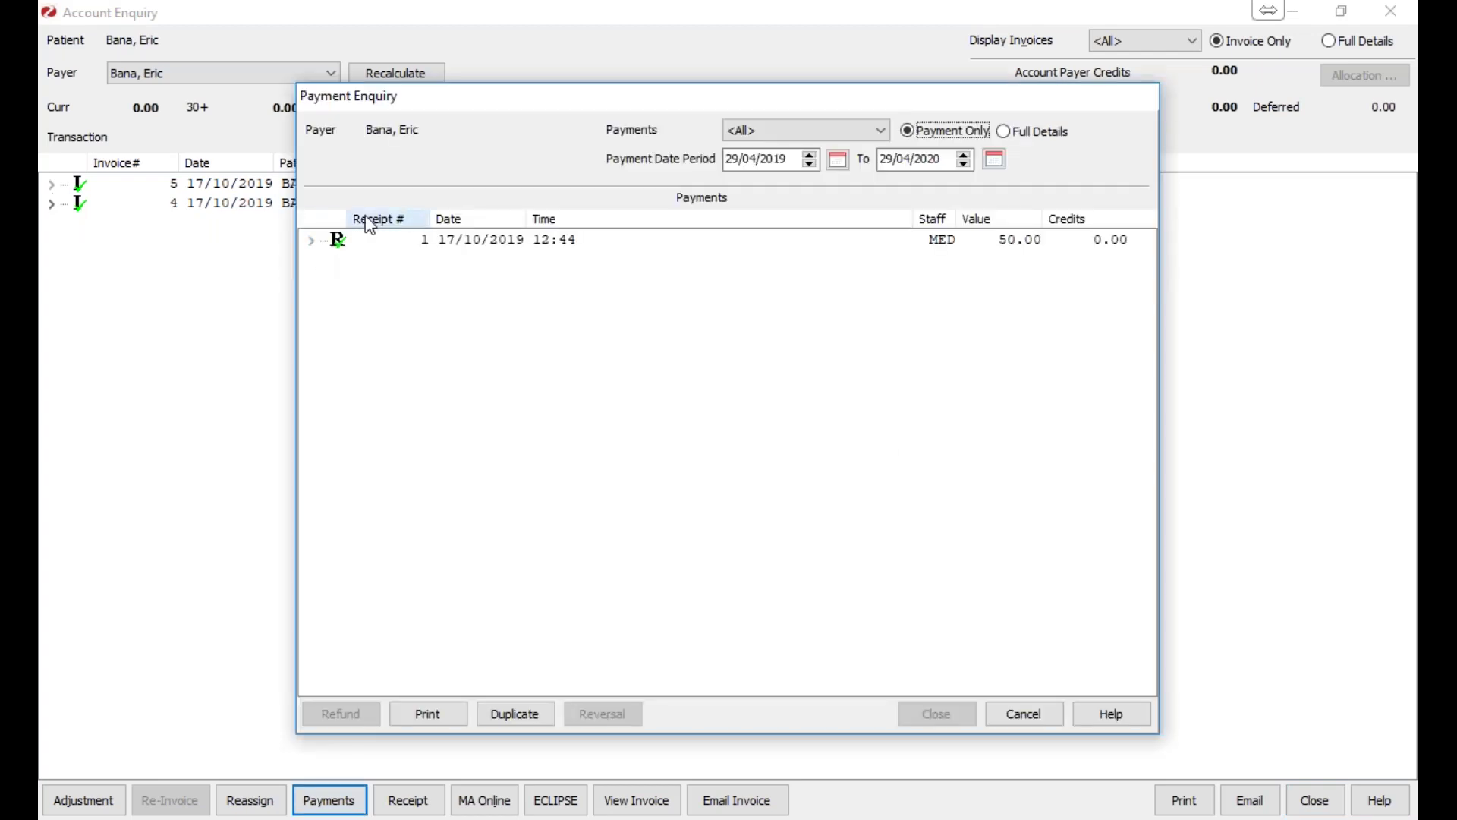
drag(461, 123, 628, 148)
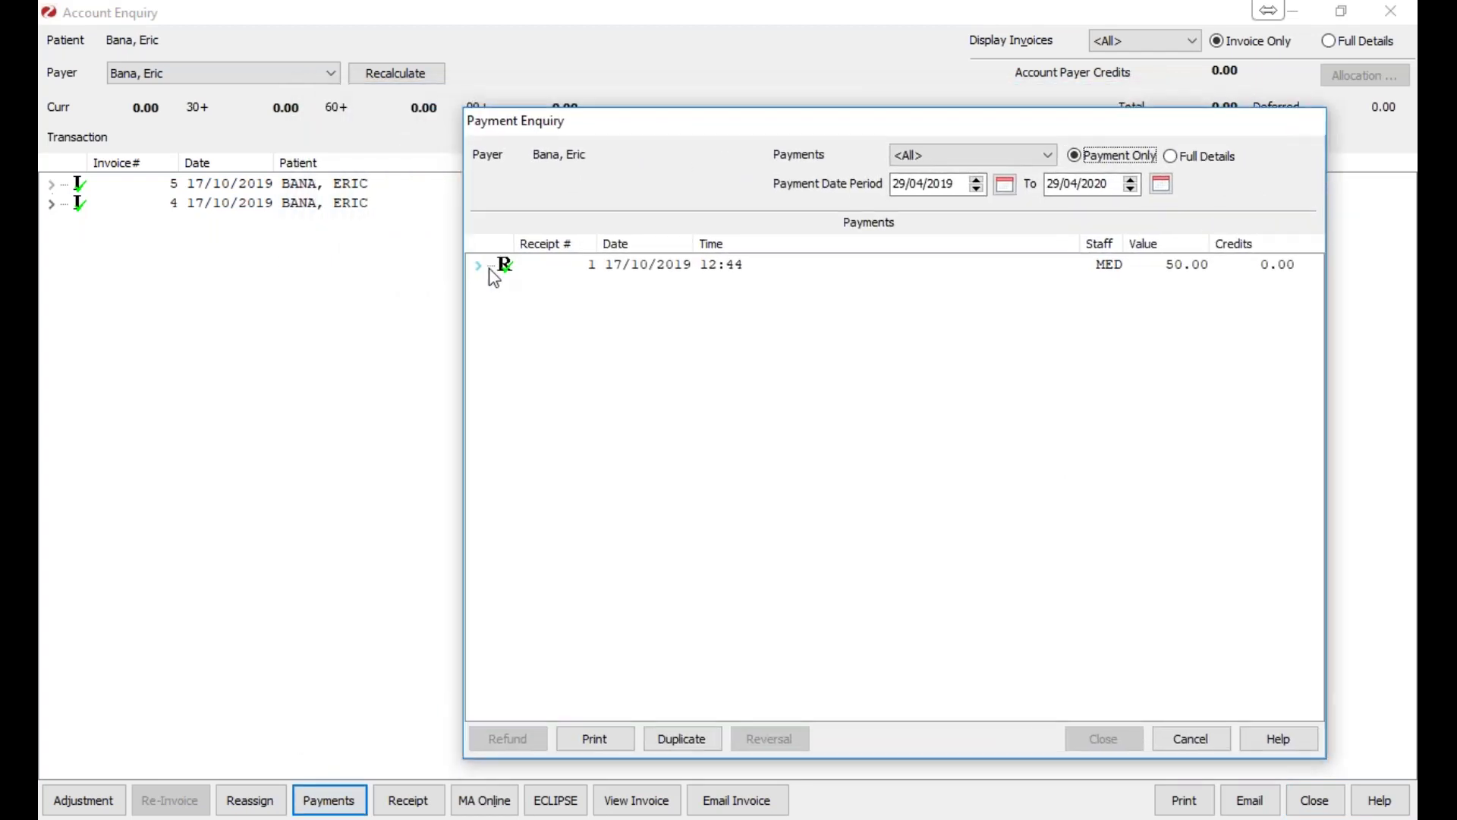
click(642, 274)
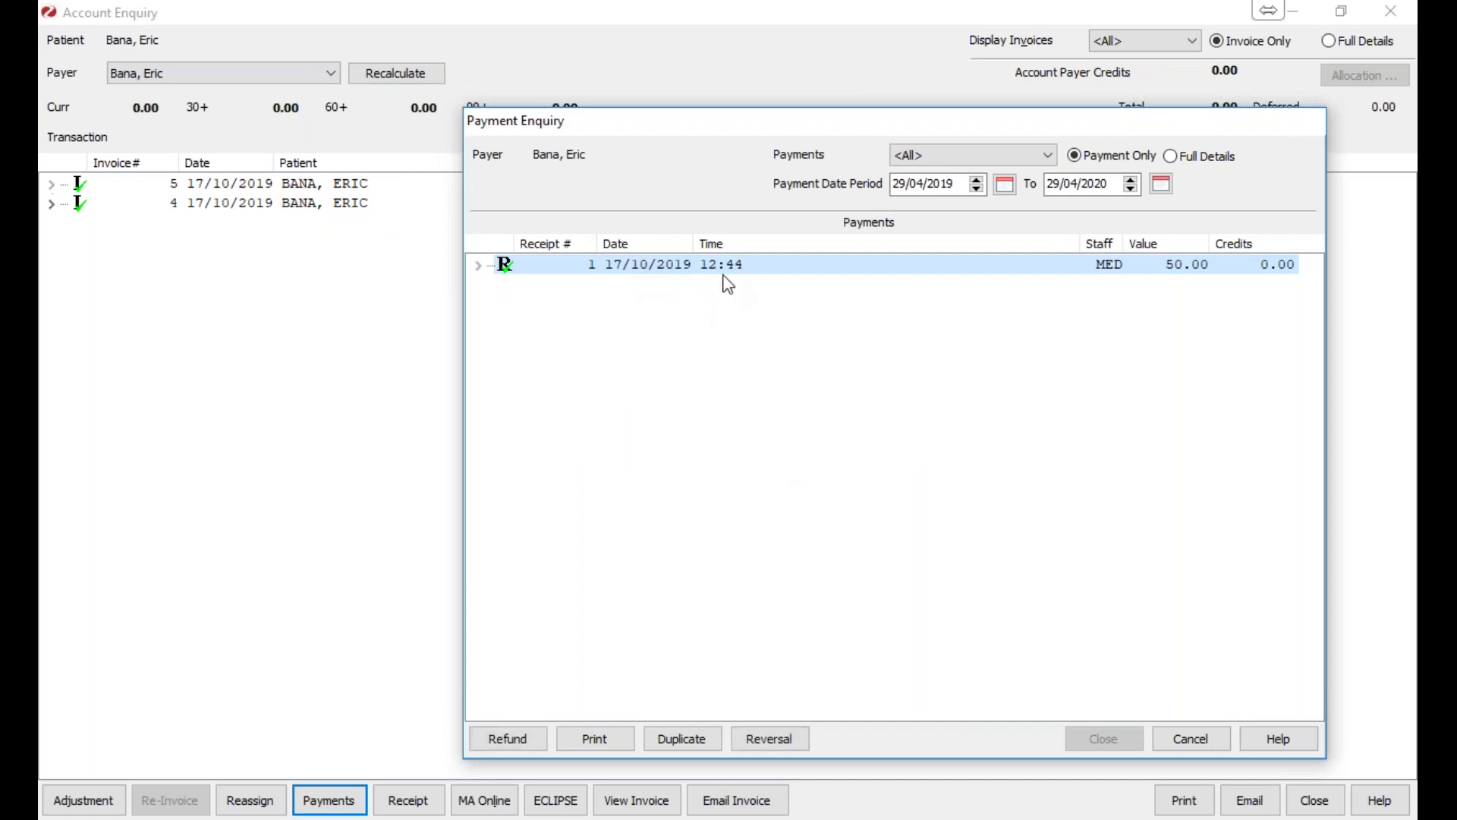
drag(726, 129, 675, 177)
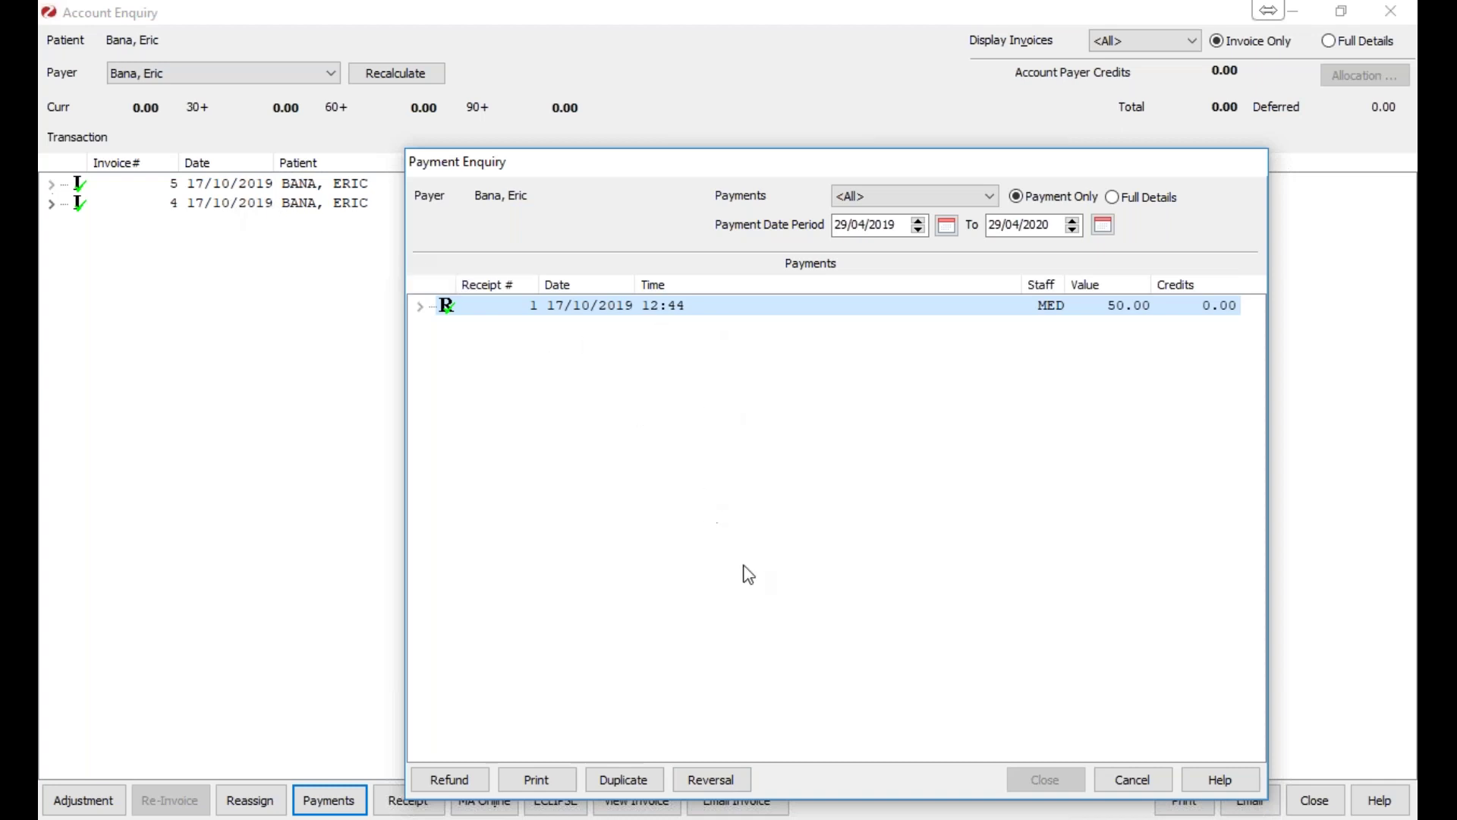
click(740, 780)
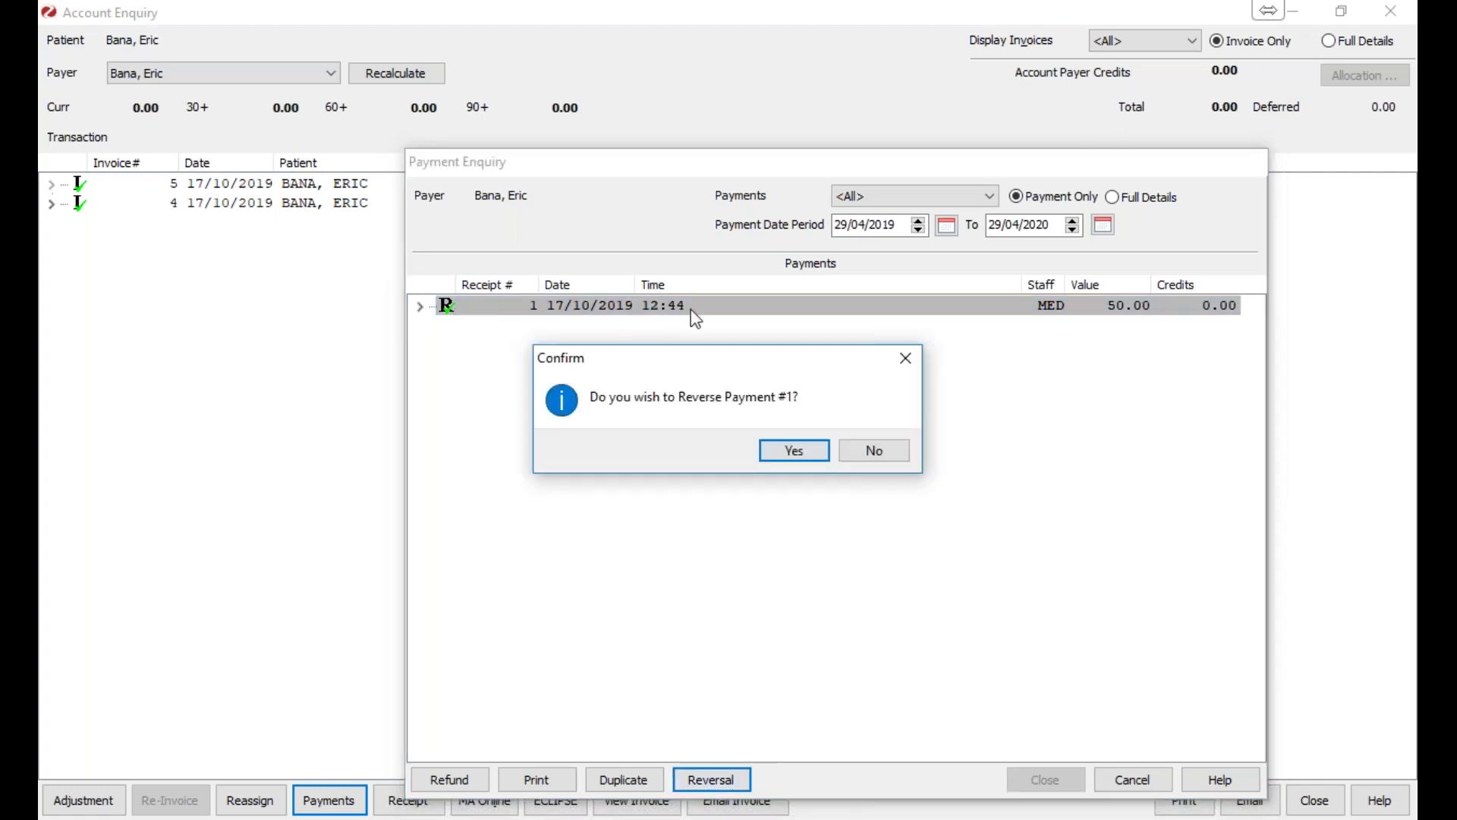
click(795, 454)
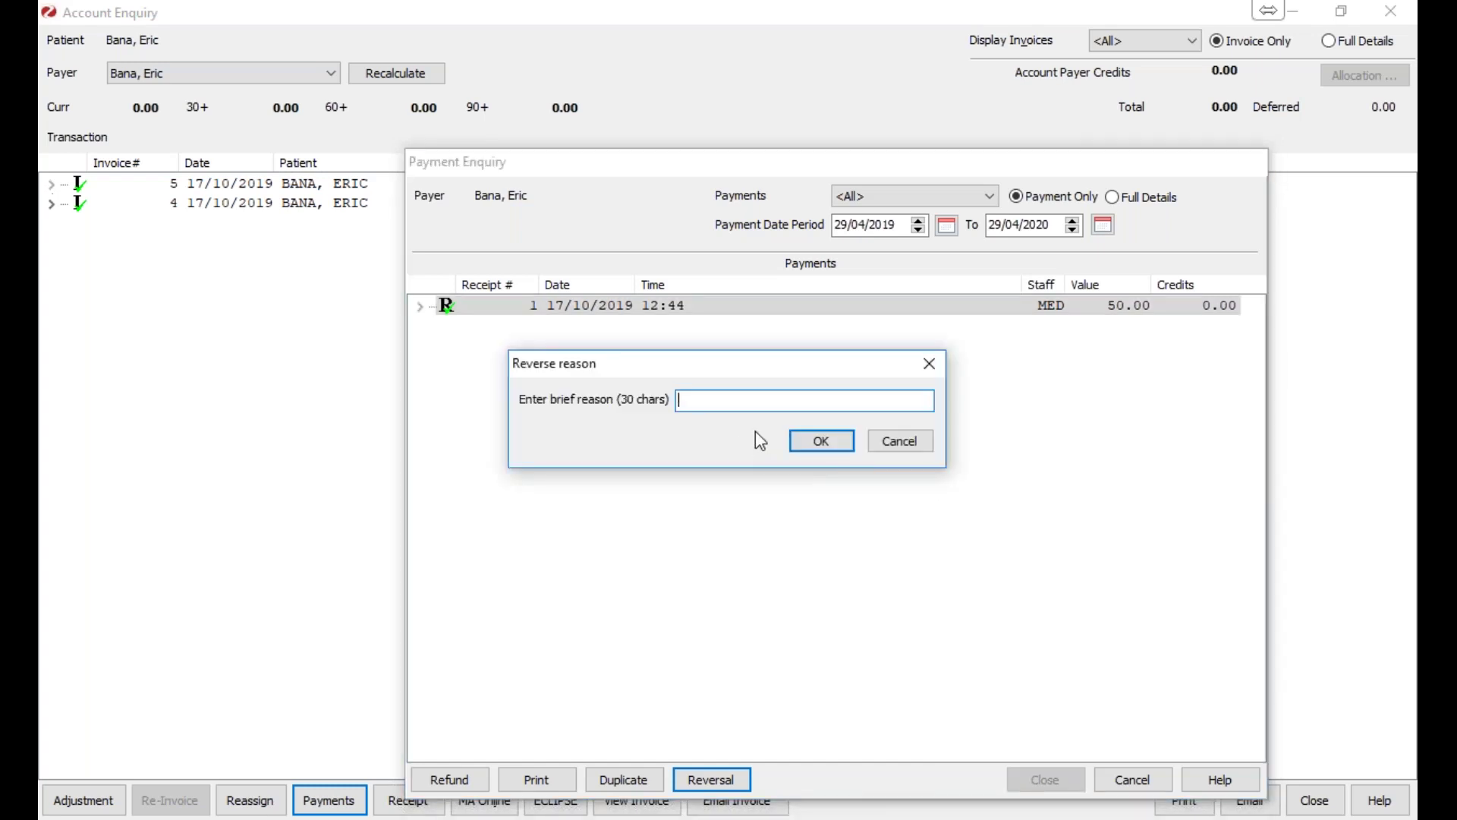
text(data error)
click(848, 444)
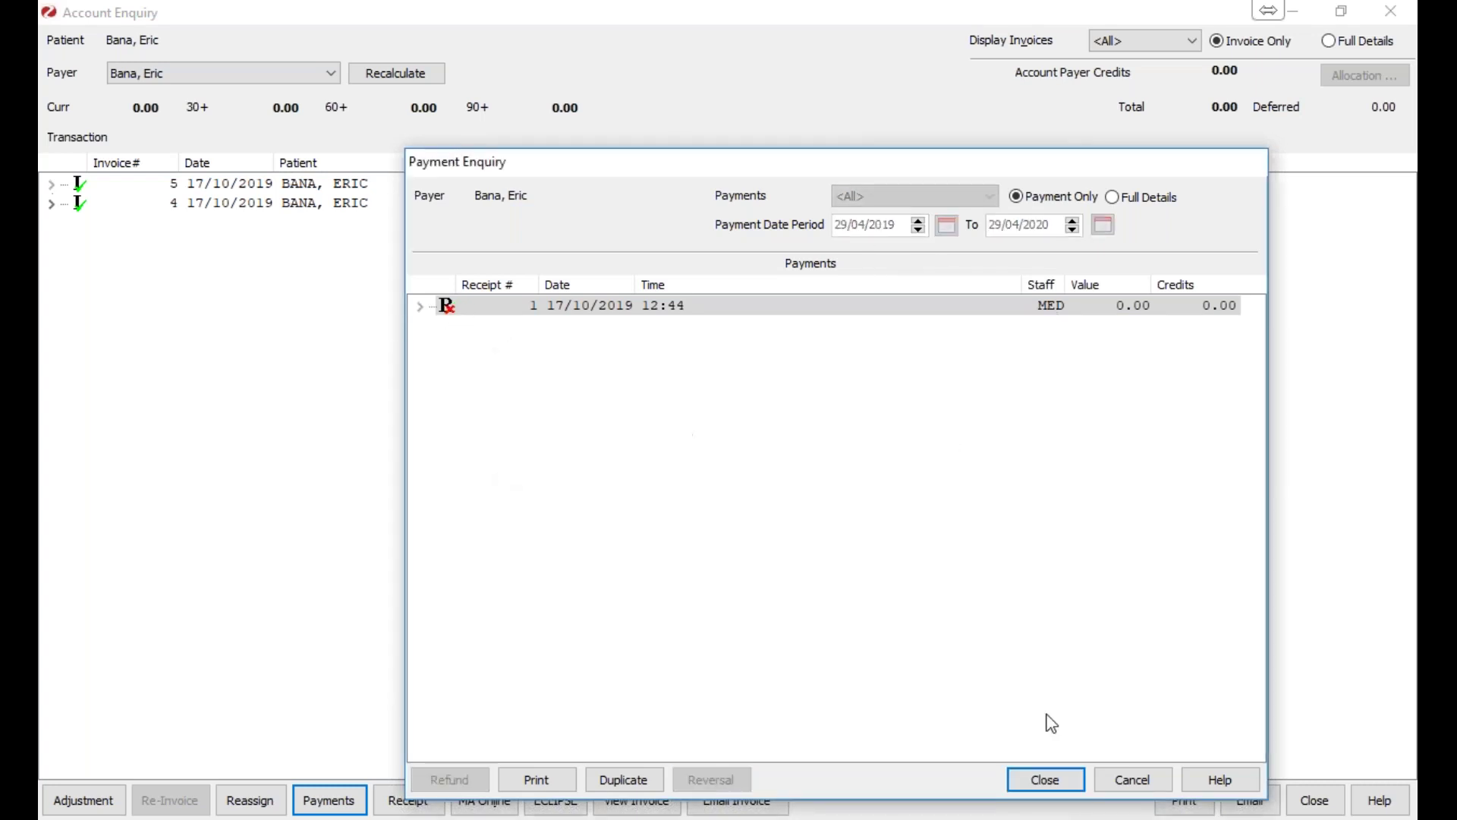
click(1043, 779)
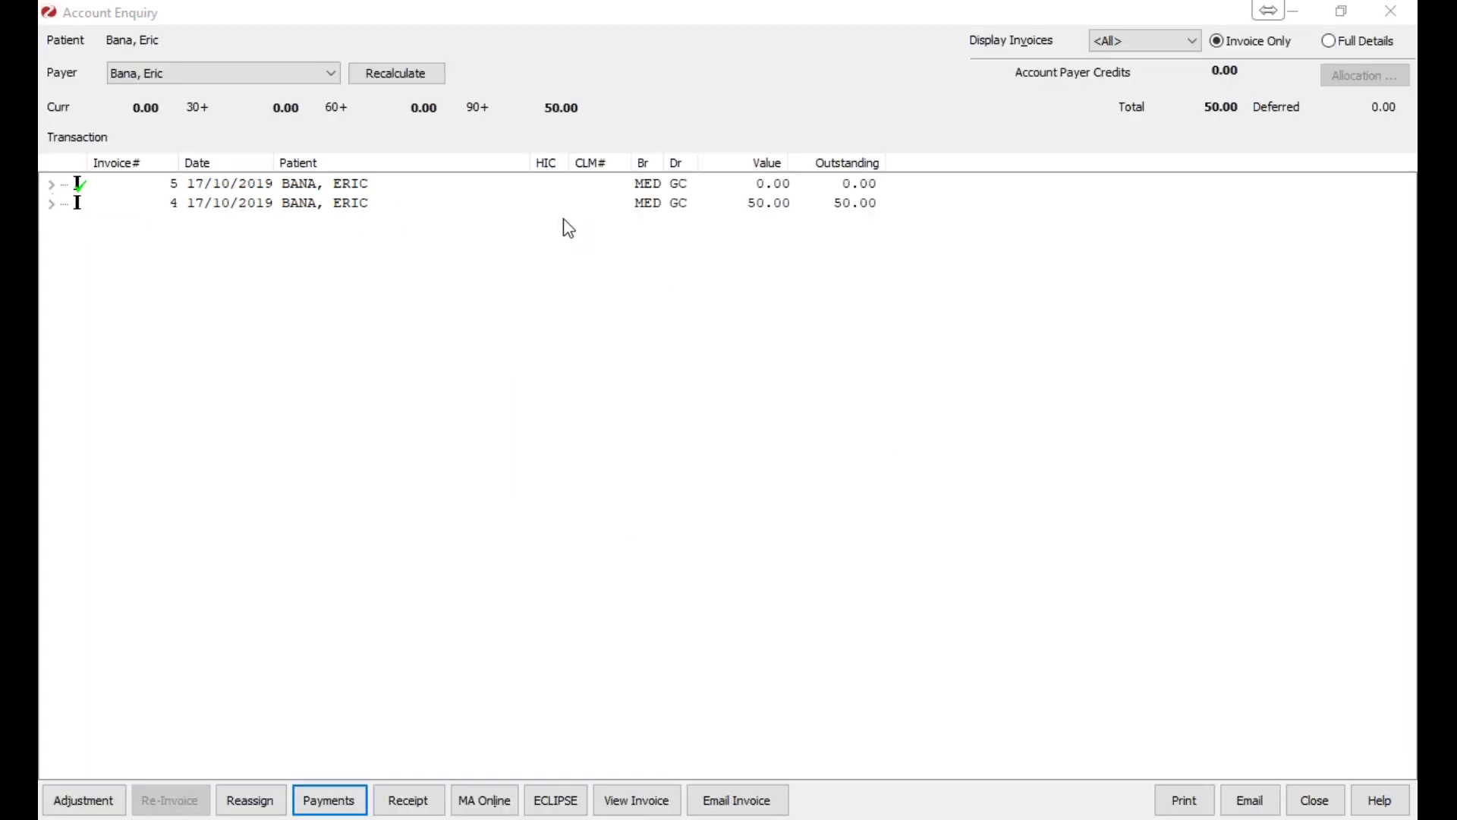
Increase service item 23 on the patient's 50.00 invoice dated 17/10/2019 by 10 and save the adjustment.
click(117, 206)
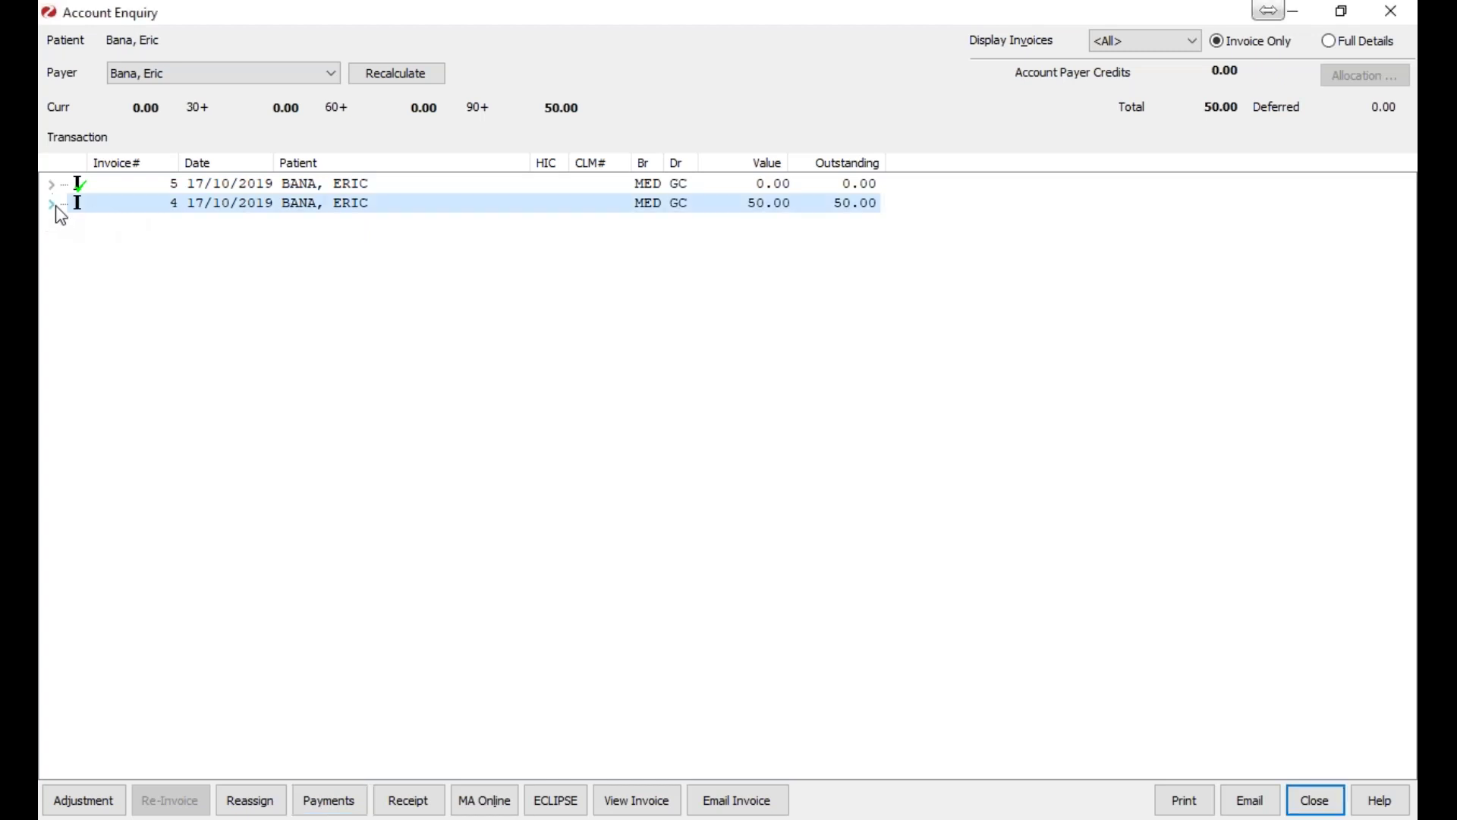
click(105, 807)
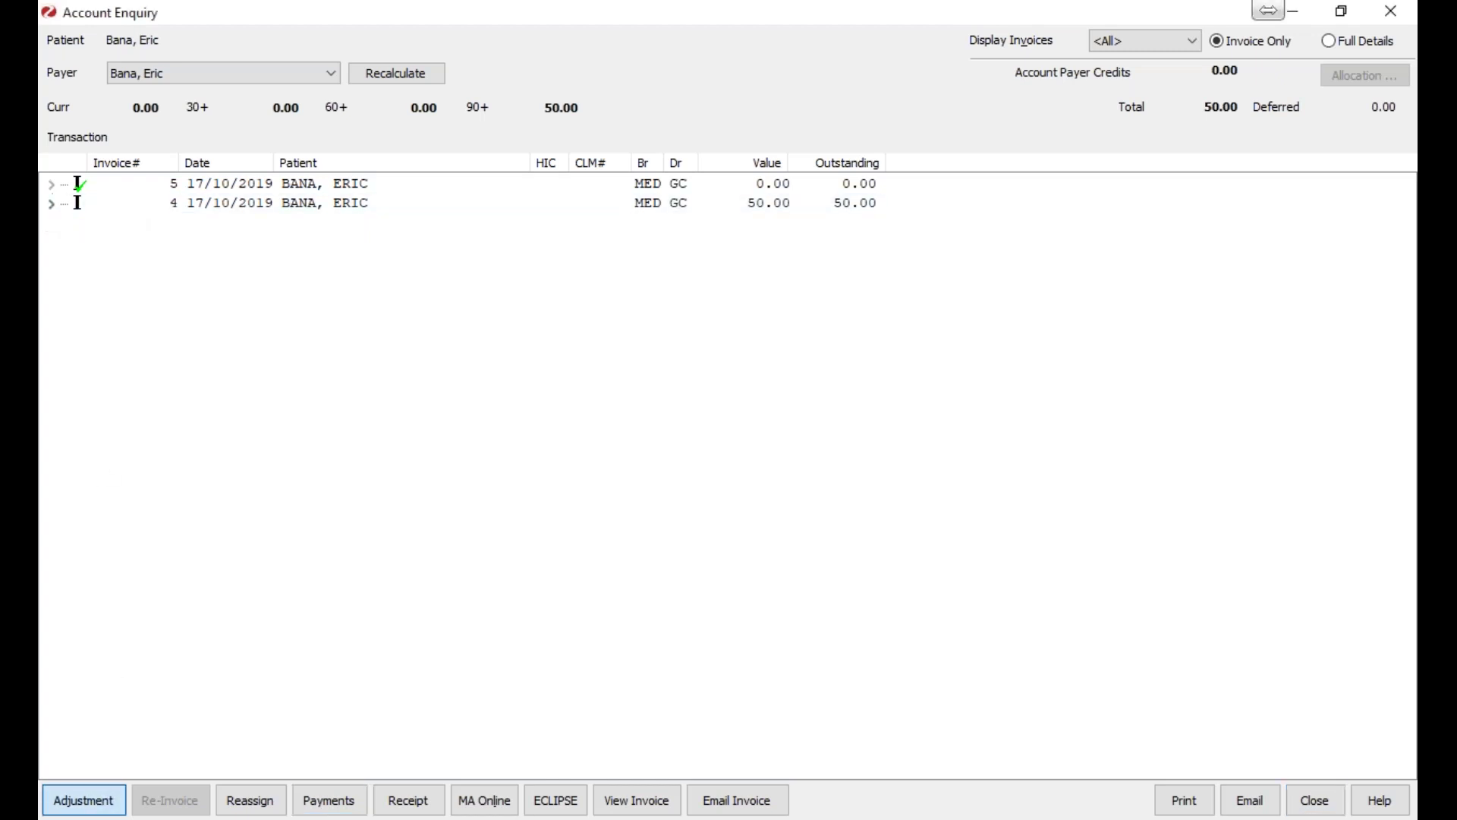
click(449, 211)
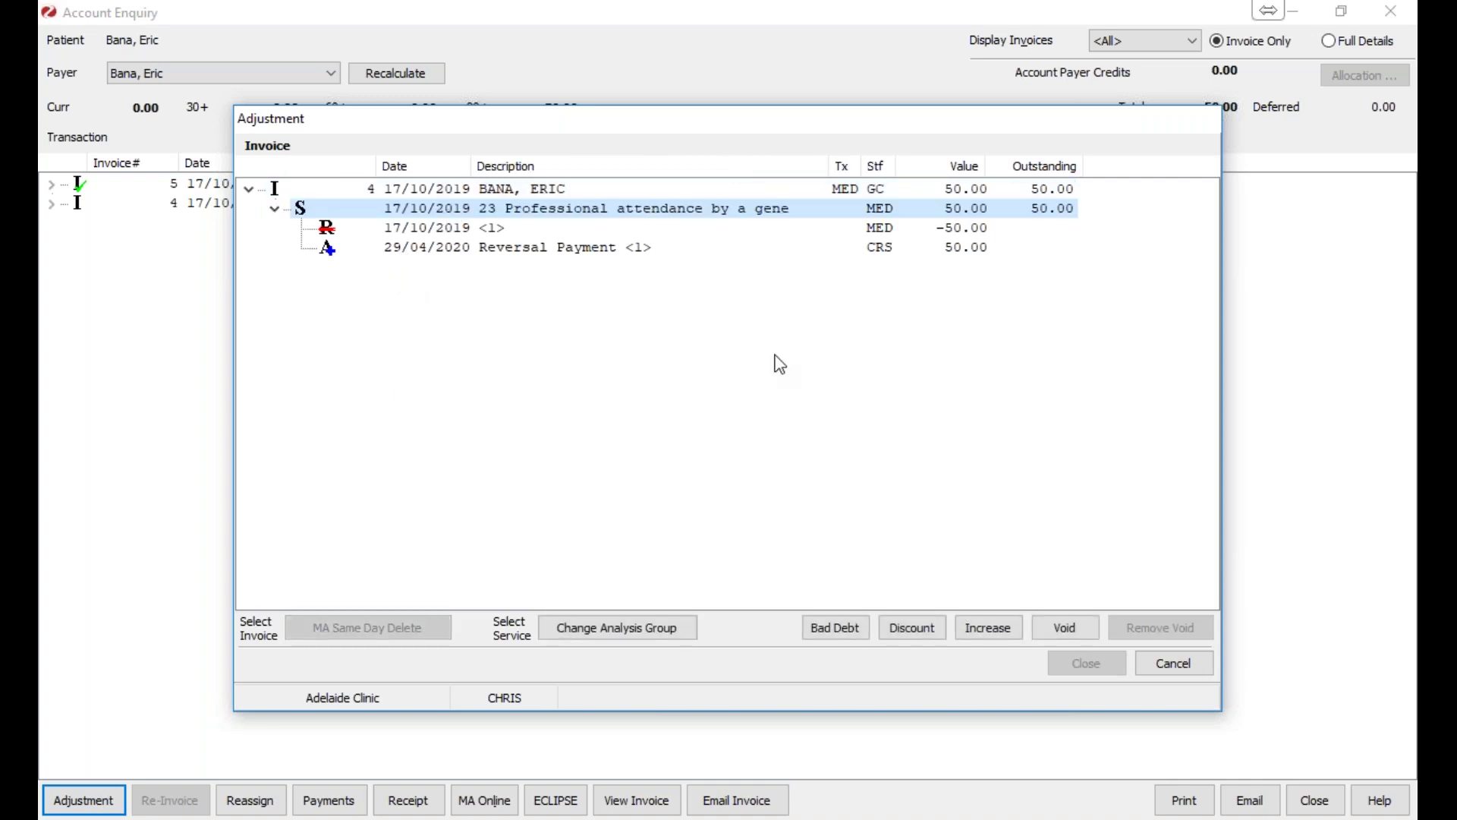
click(1013, 633)
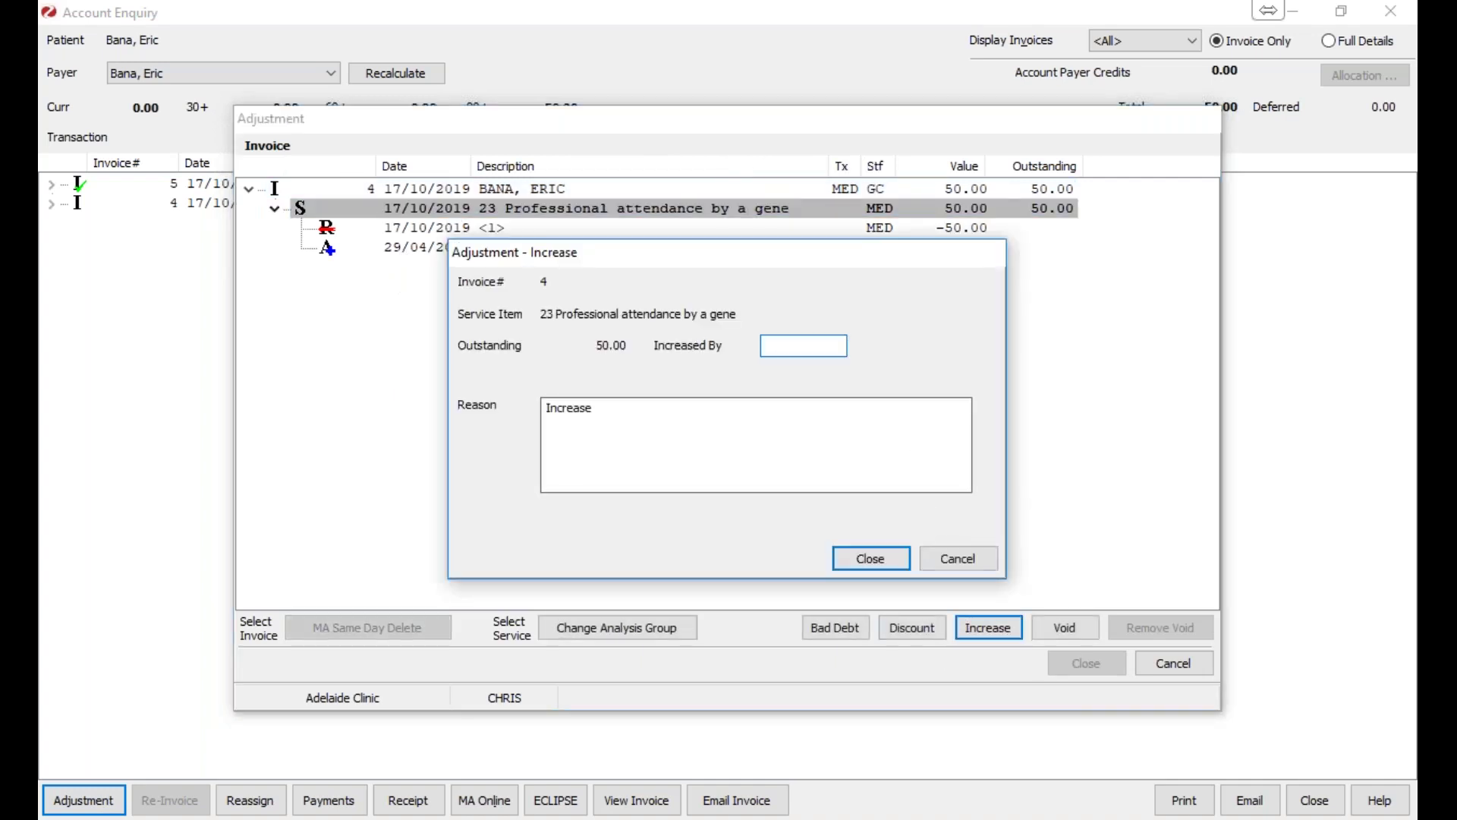
text(10)
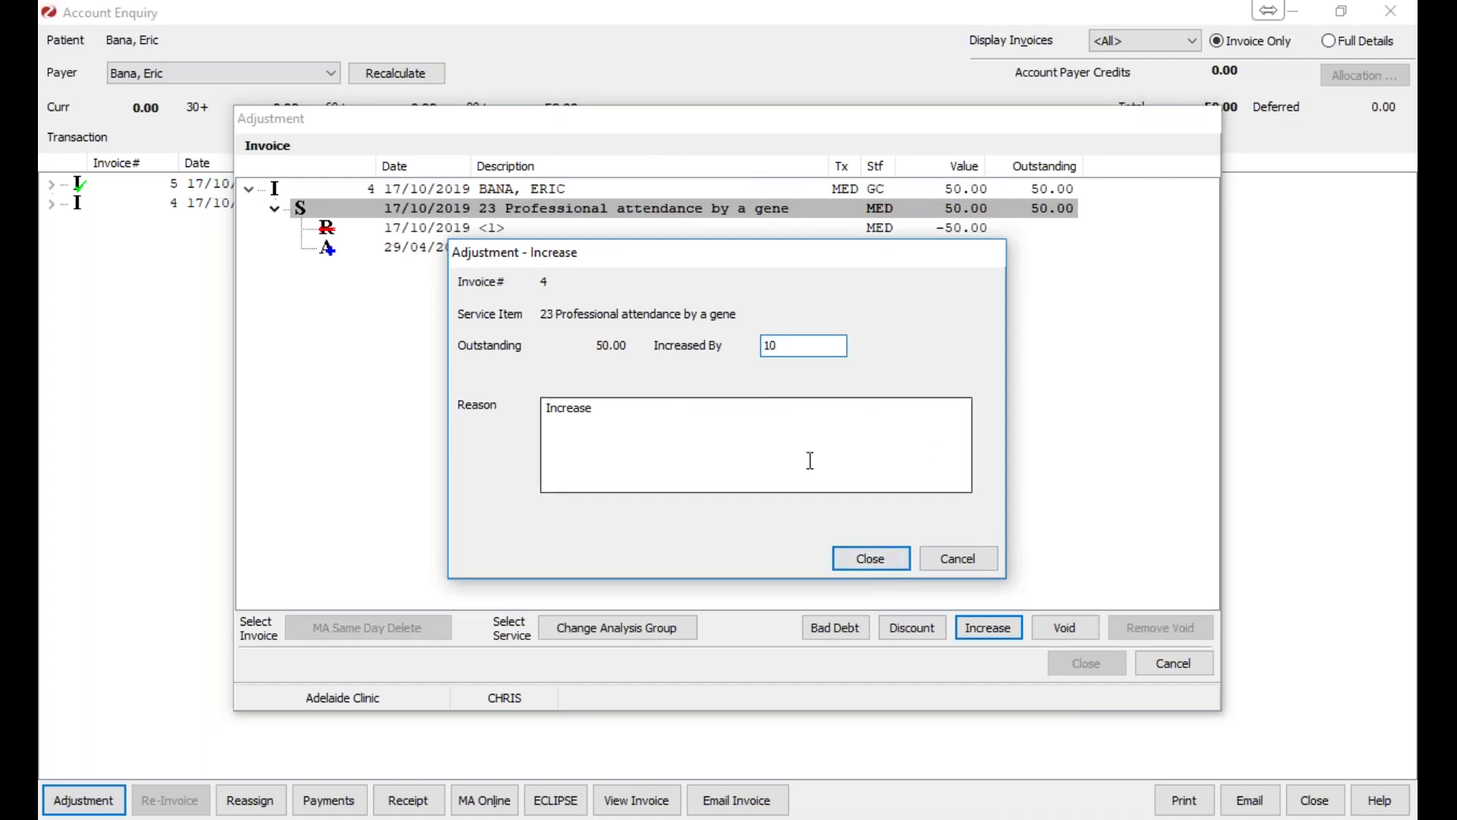
click(854, 558)
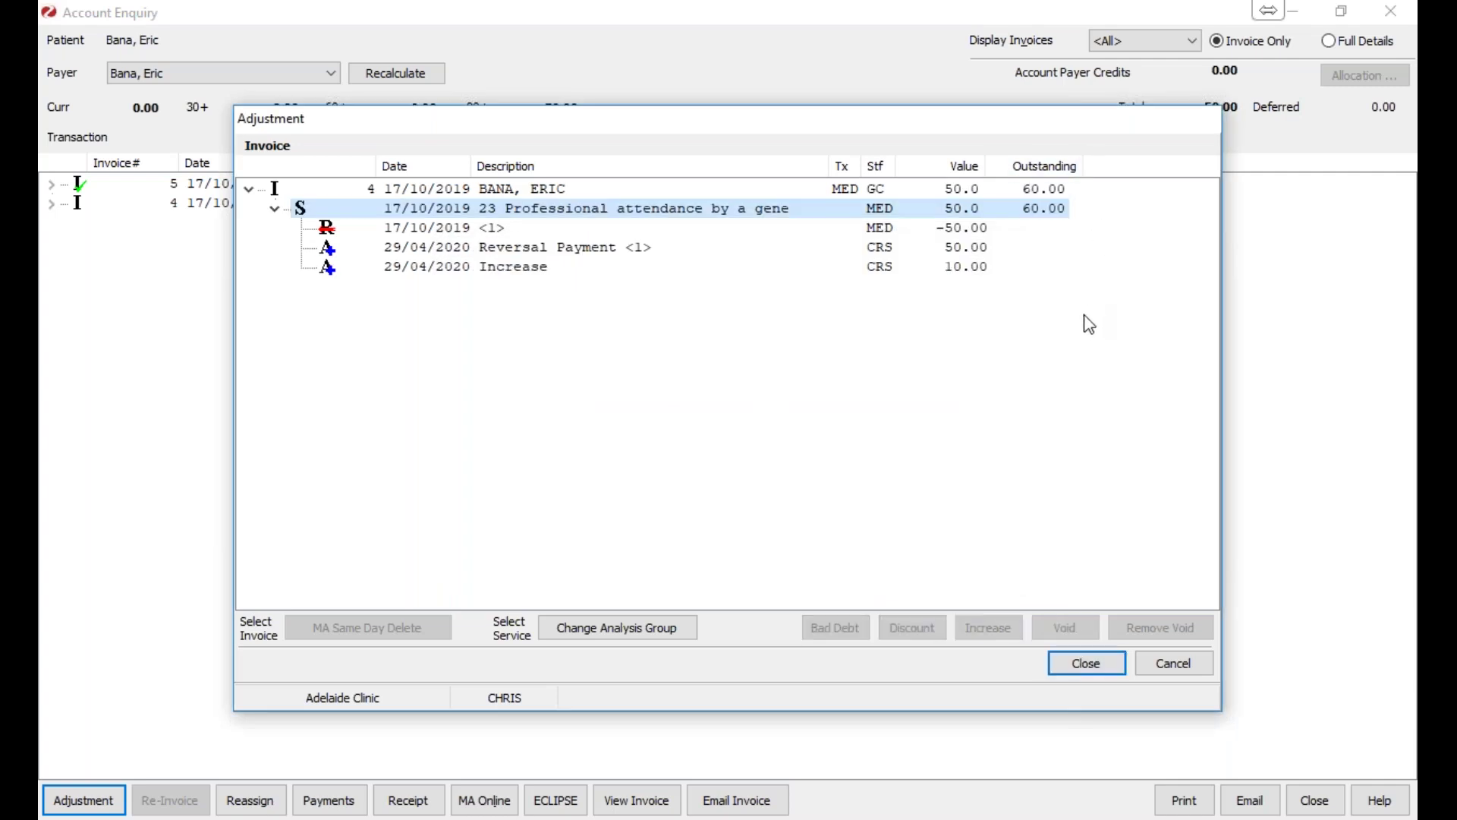
click(1073, 672)
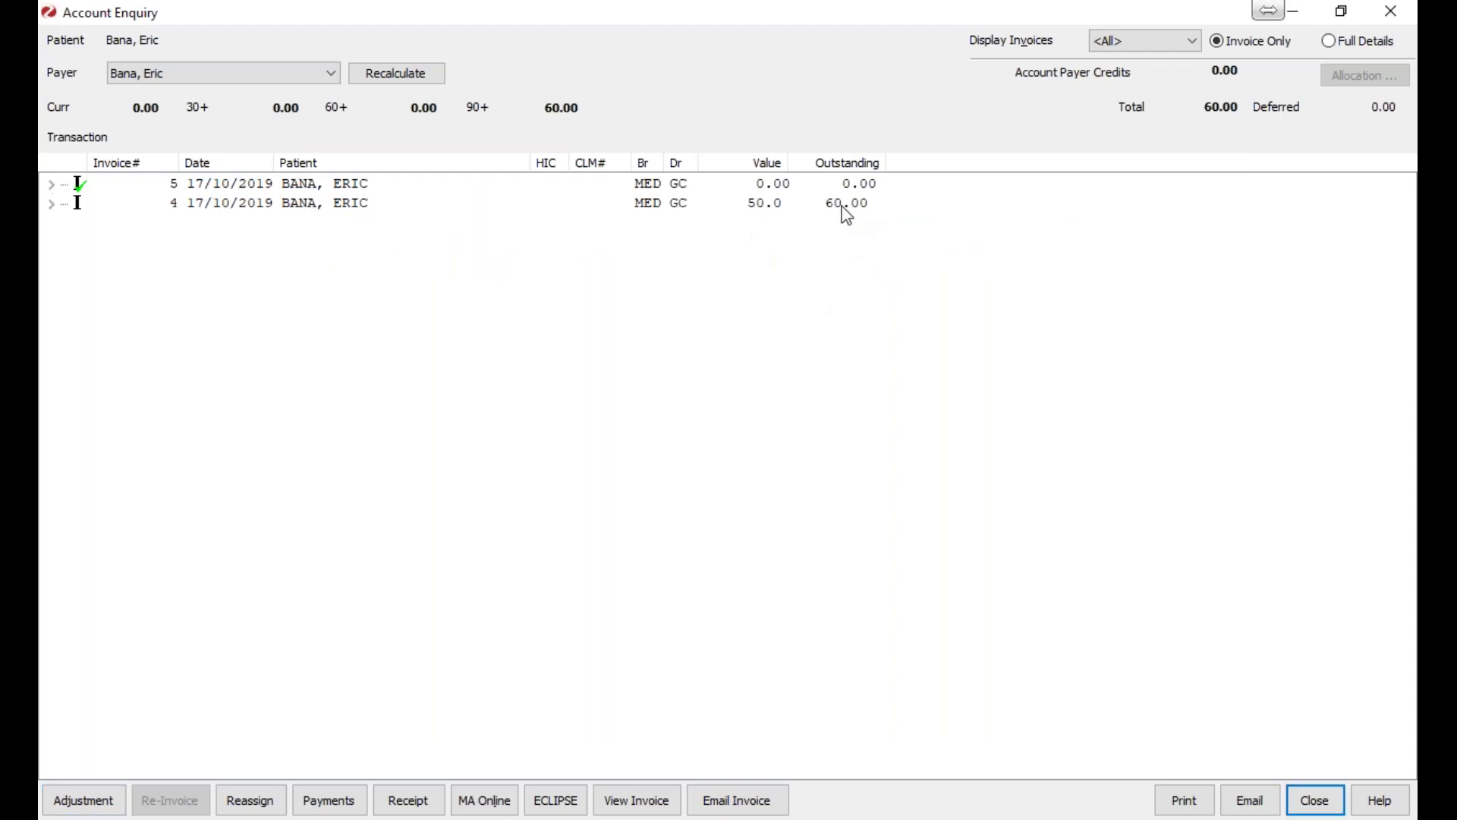
Start a receipt for the adjusted 17/10/2019 invoice and add an Eftpos payment of 60.00.
click(843, 205)
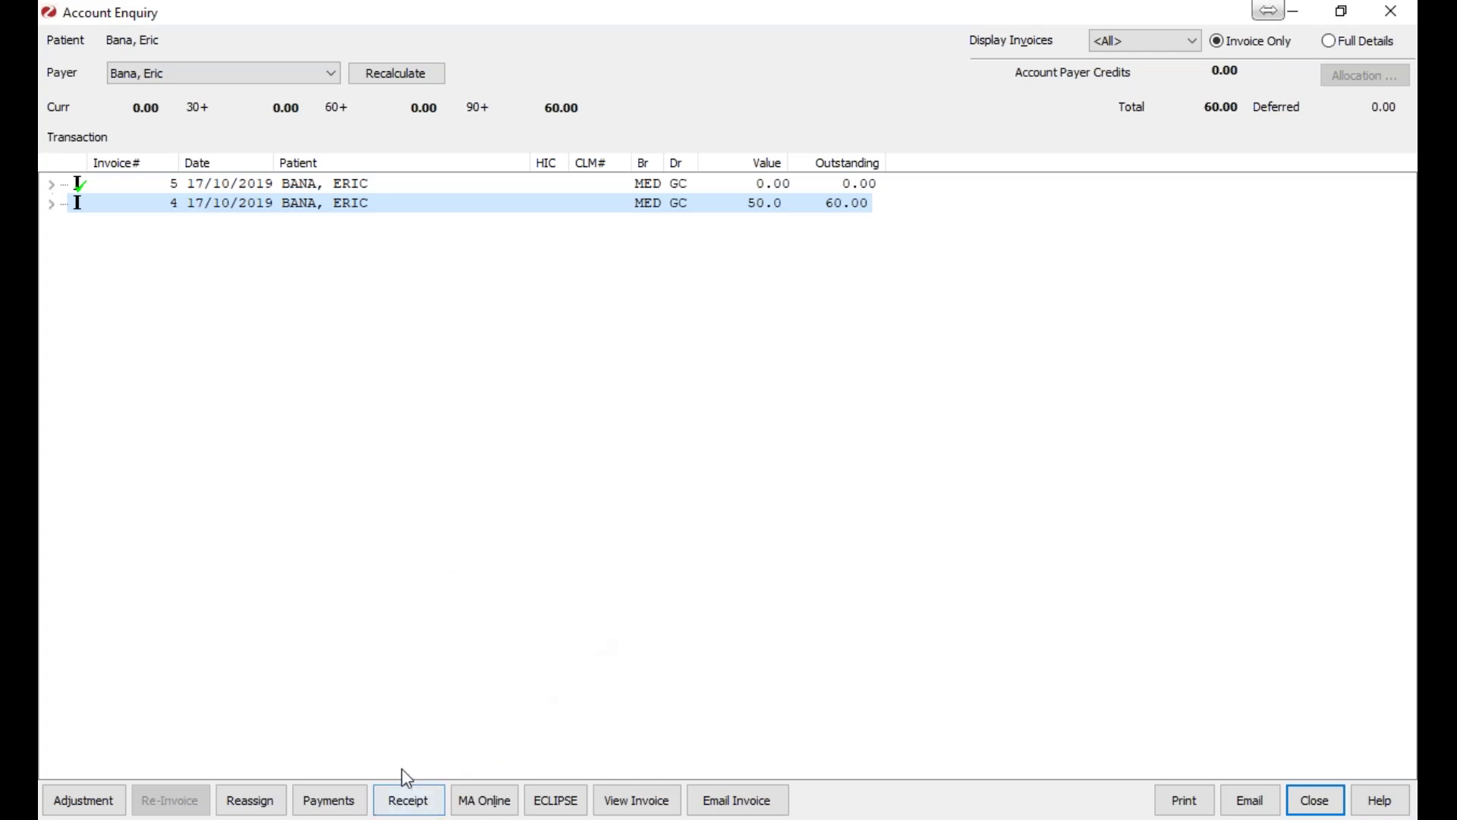
click(403, 803)
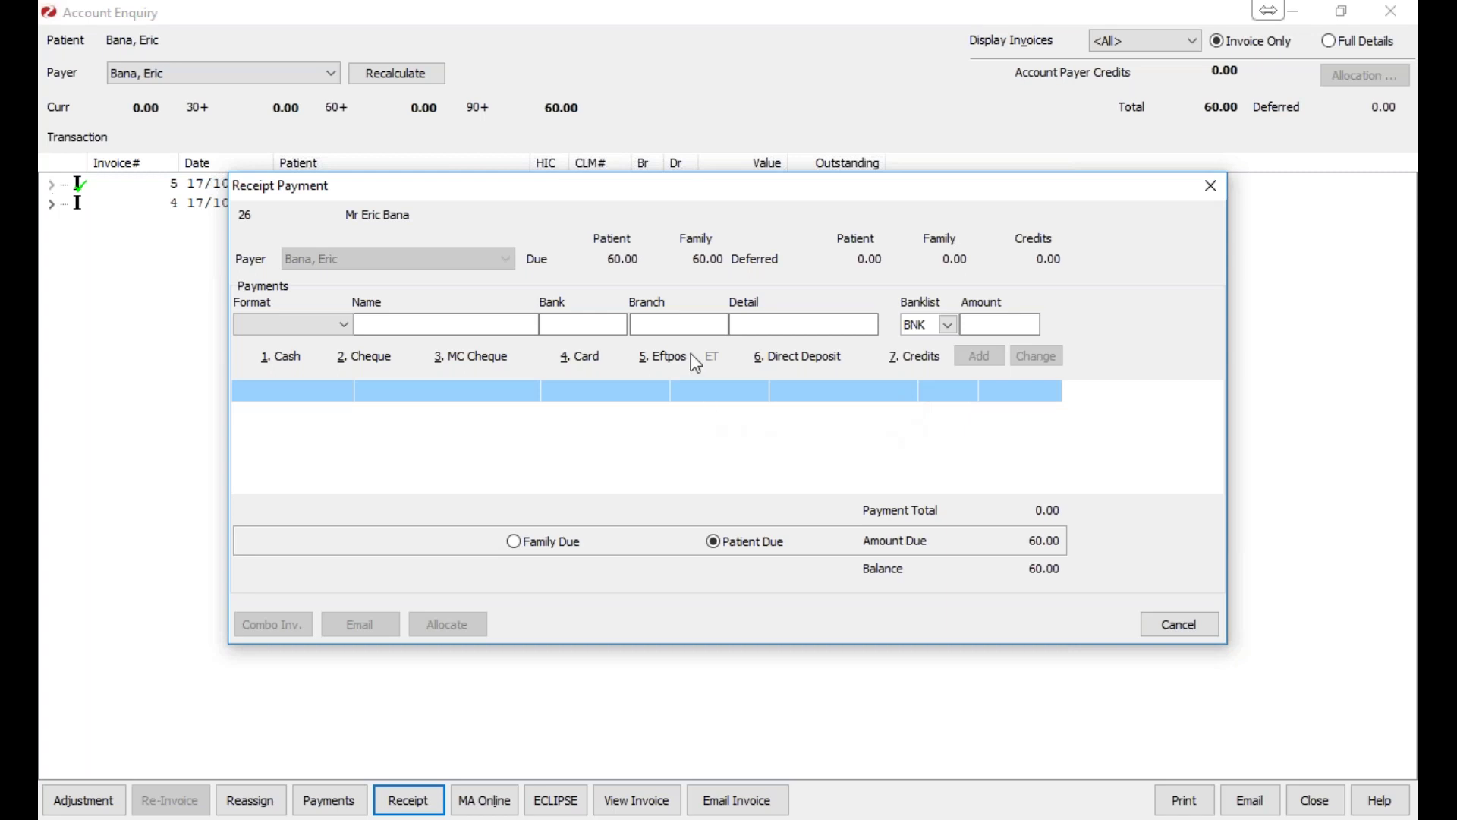
click(665, 358)
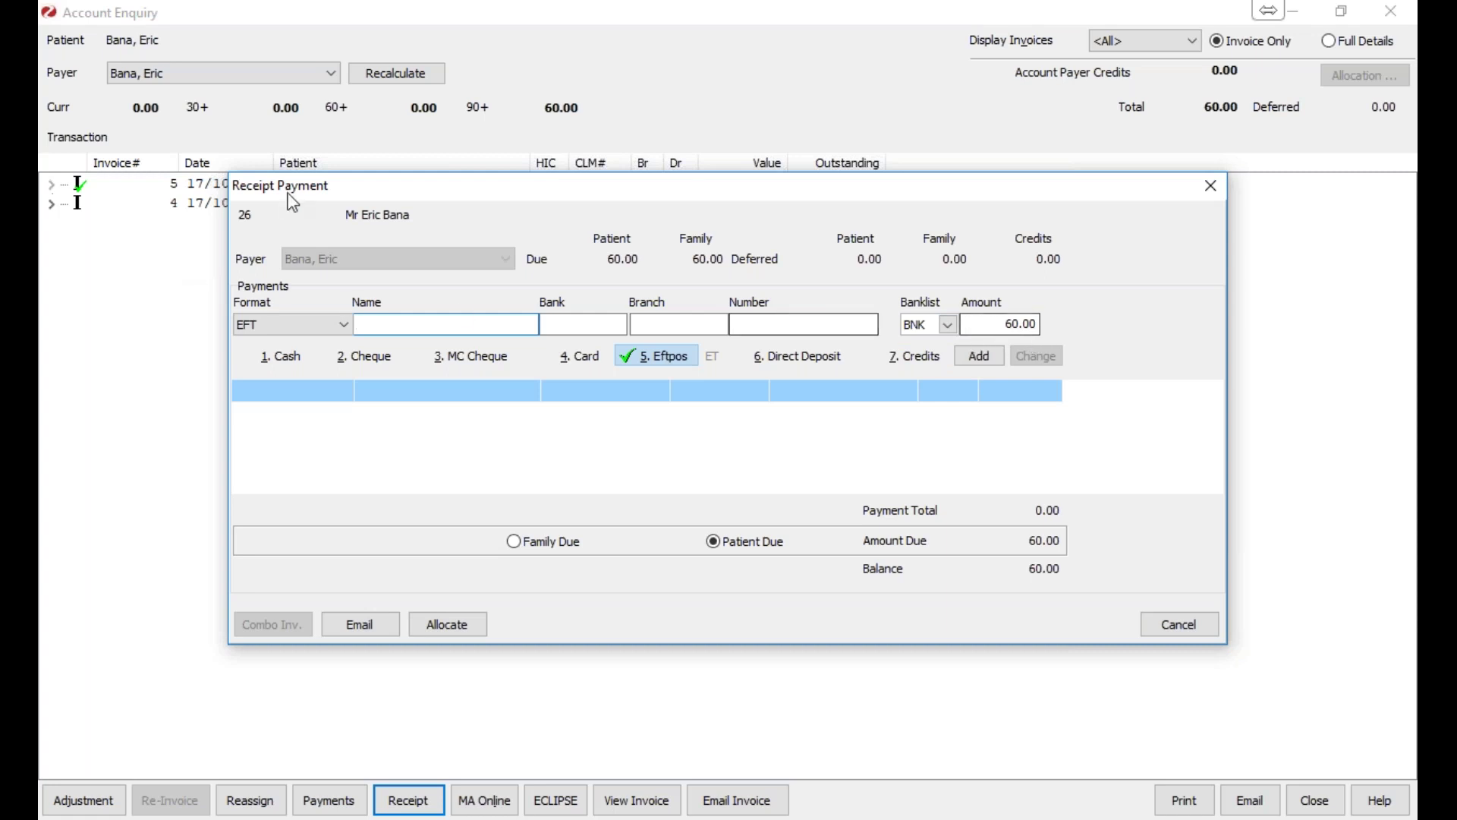
drag(864, 193, 895, 205)
click(1005, 361)
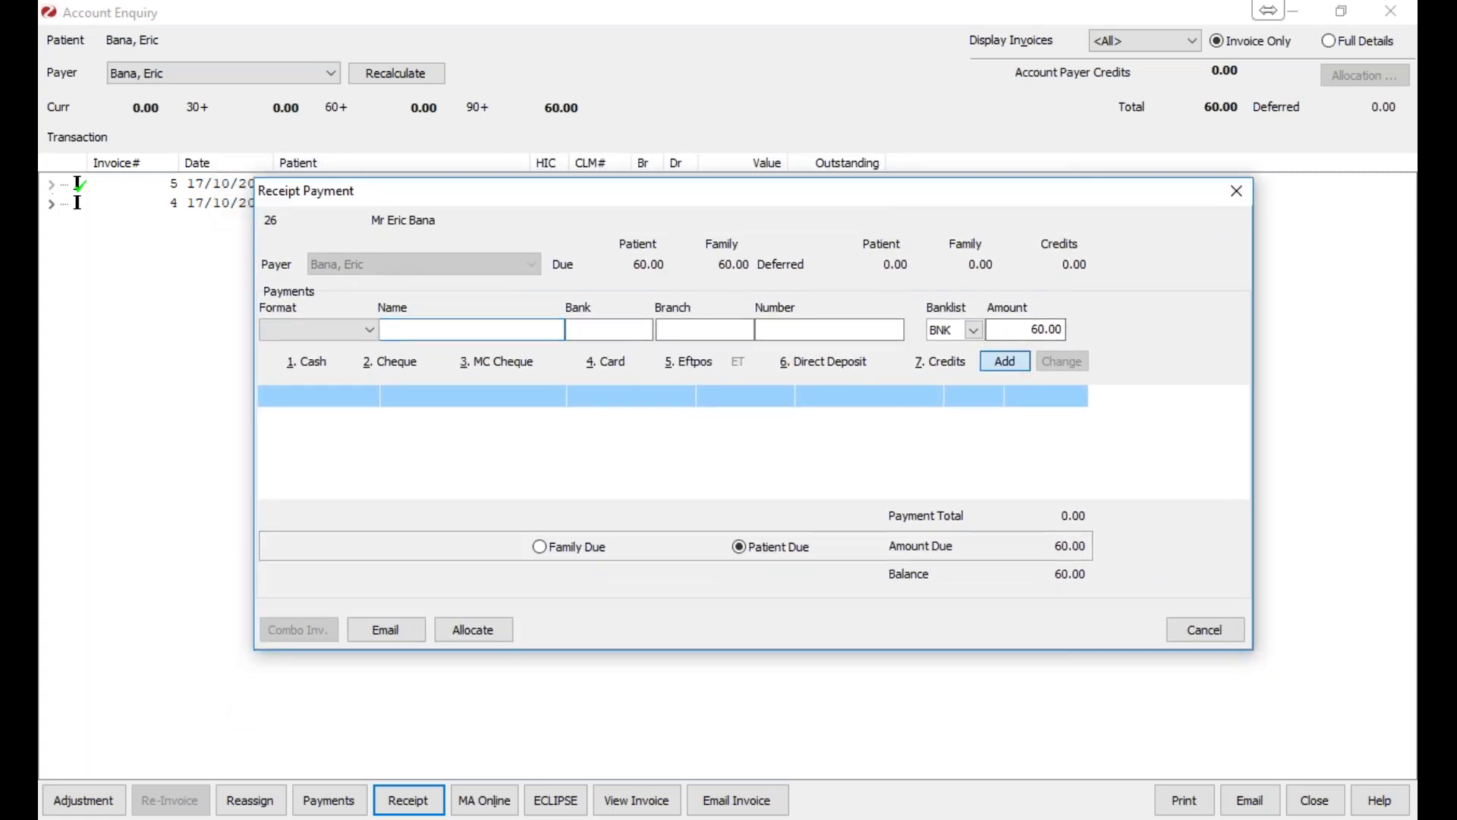
click(1004, 360)
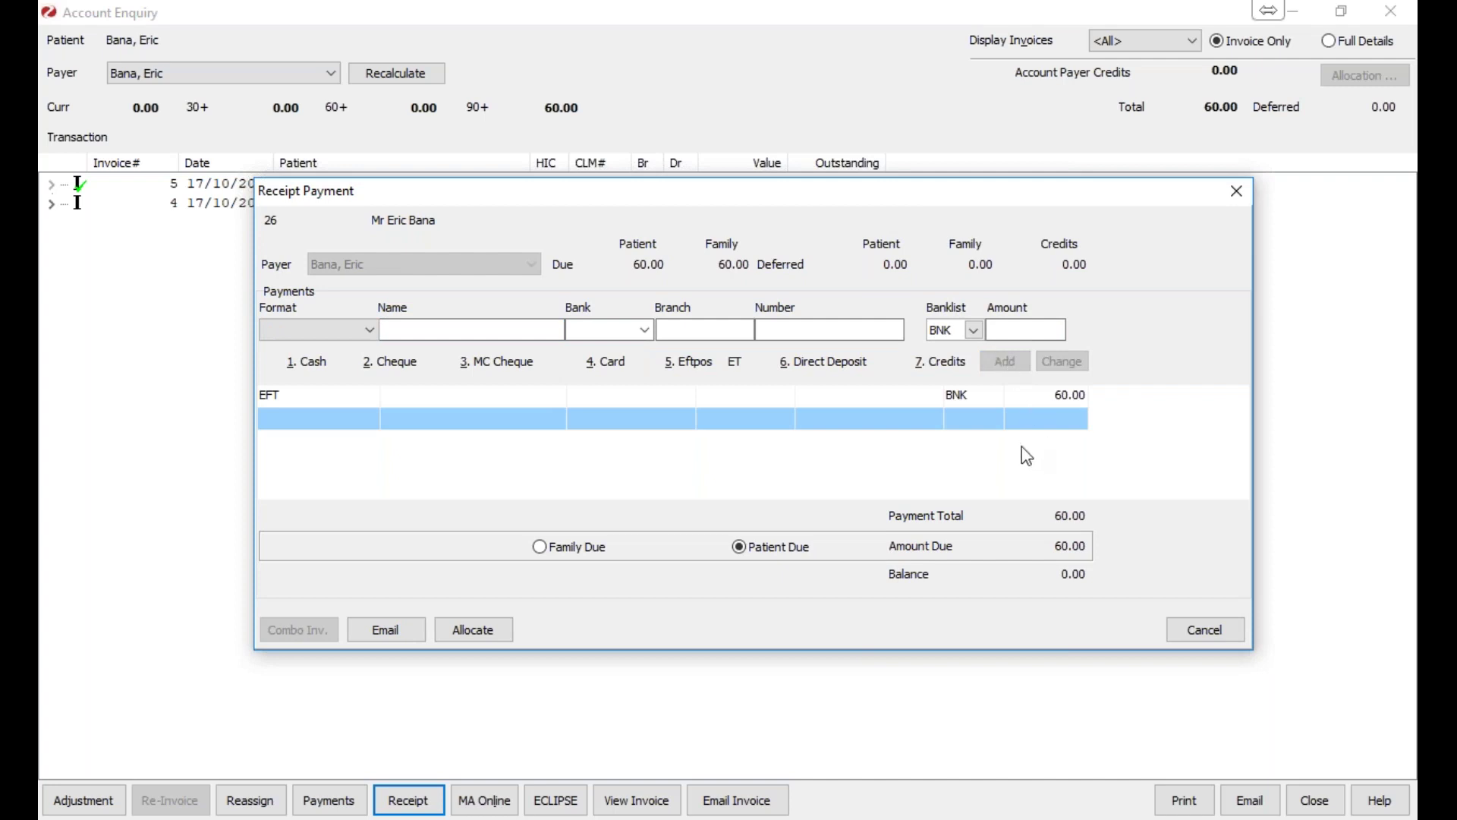
drag(788, 195, 789, 249)
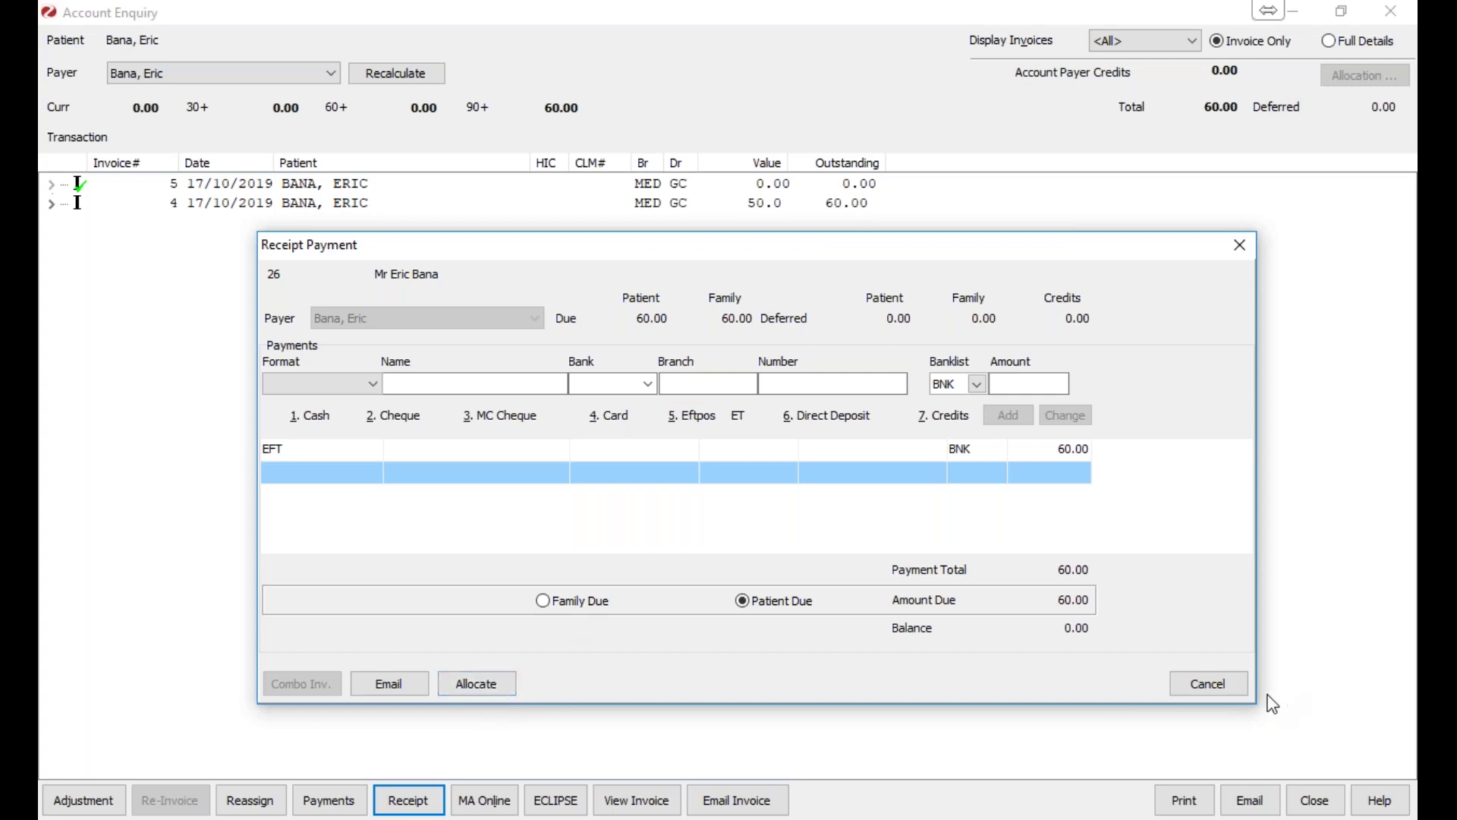
Allocate the Eftpos payment to fully receipt the 17/10/2019 invoice, save the allocation, and decline printing the receipt.
click(477, 684)
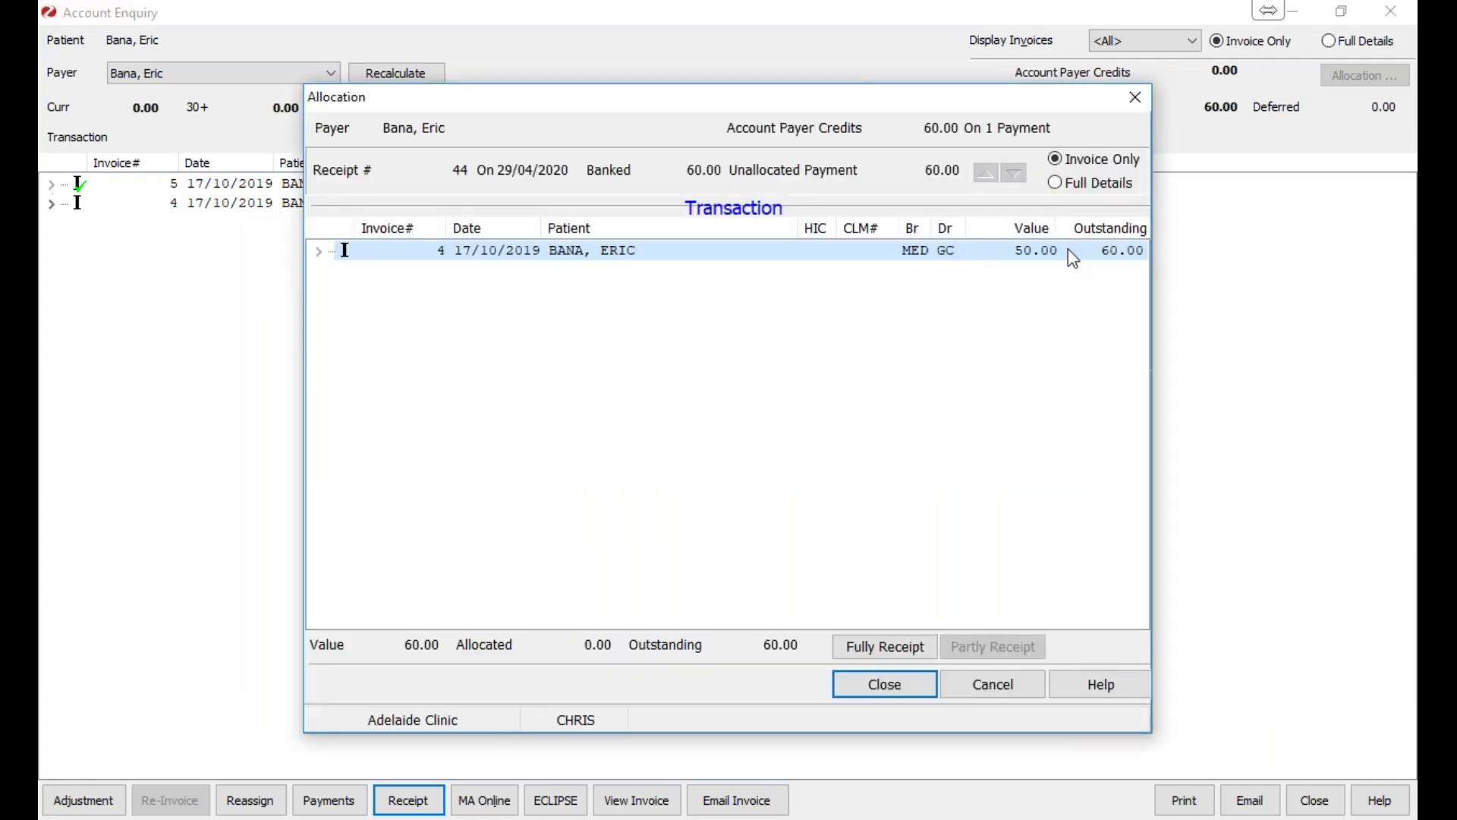
click(328, 260)
click(927, 651)
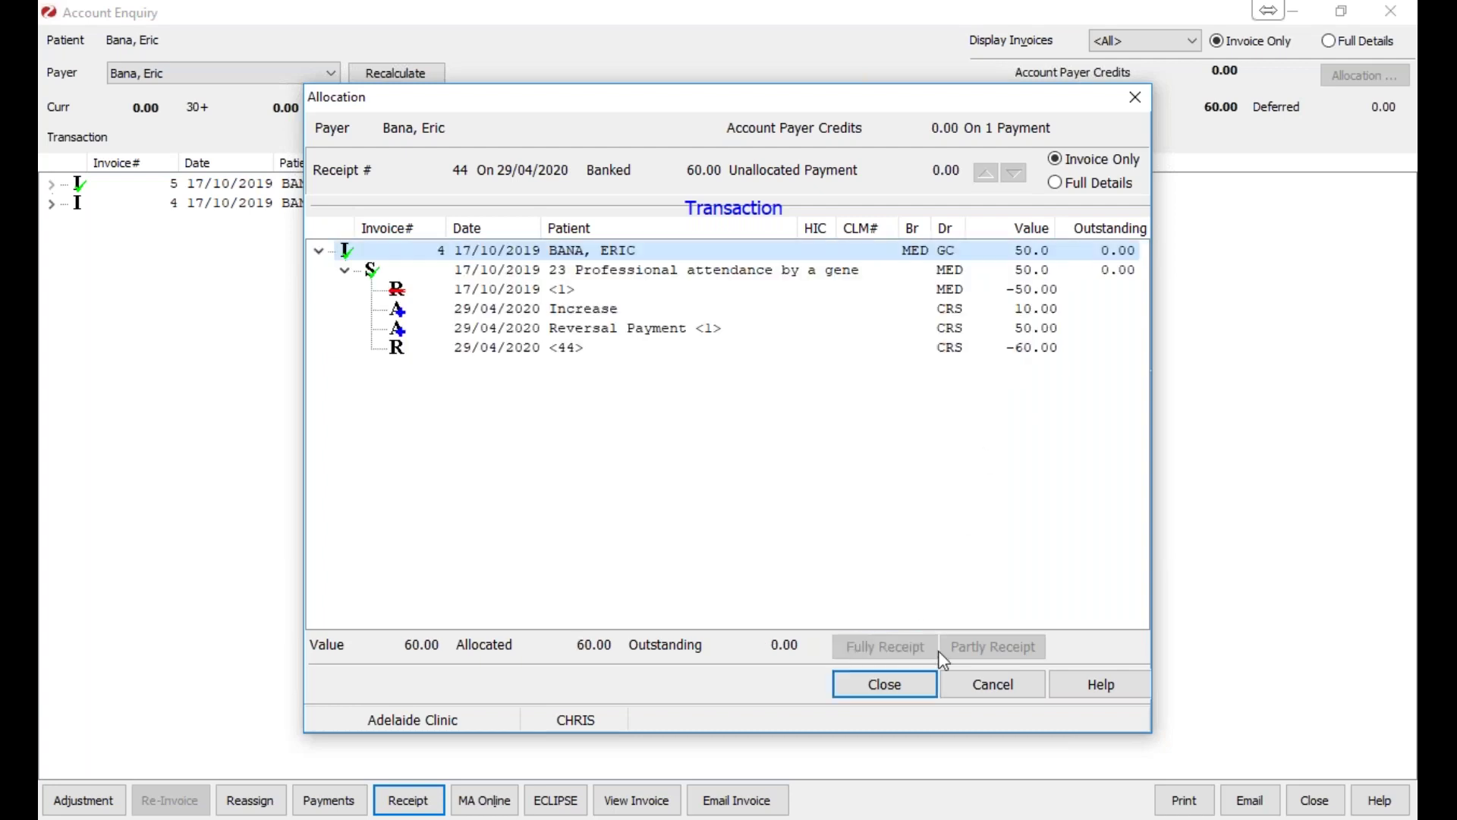
click(884, 684)
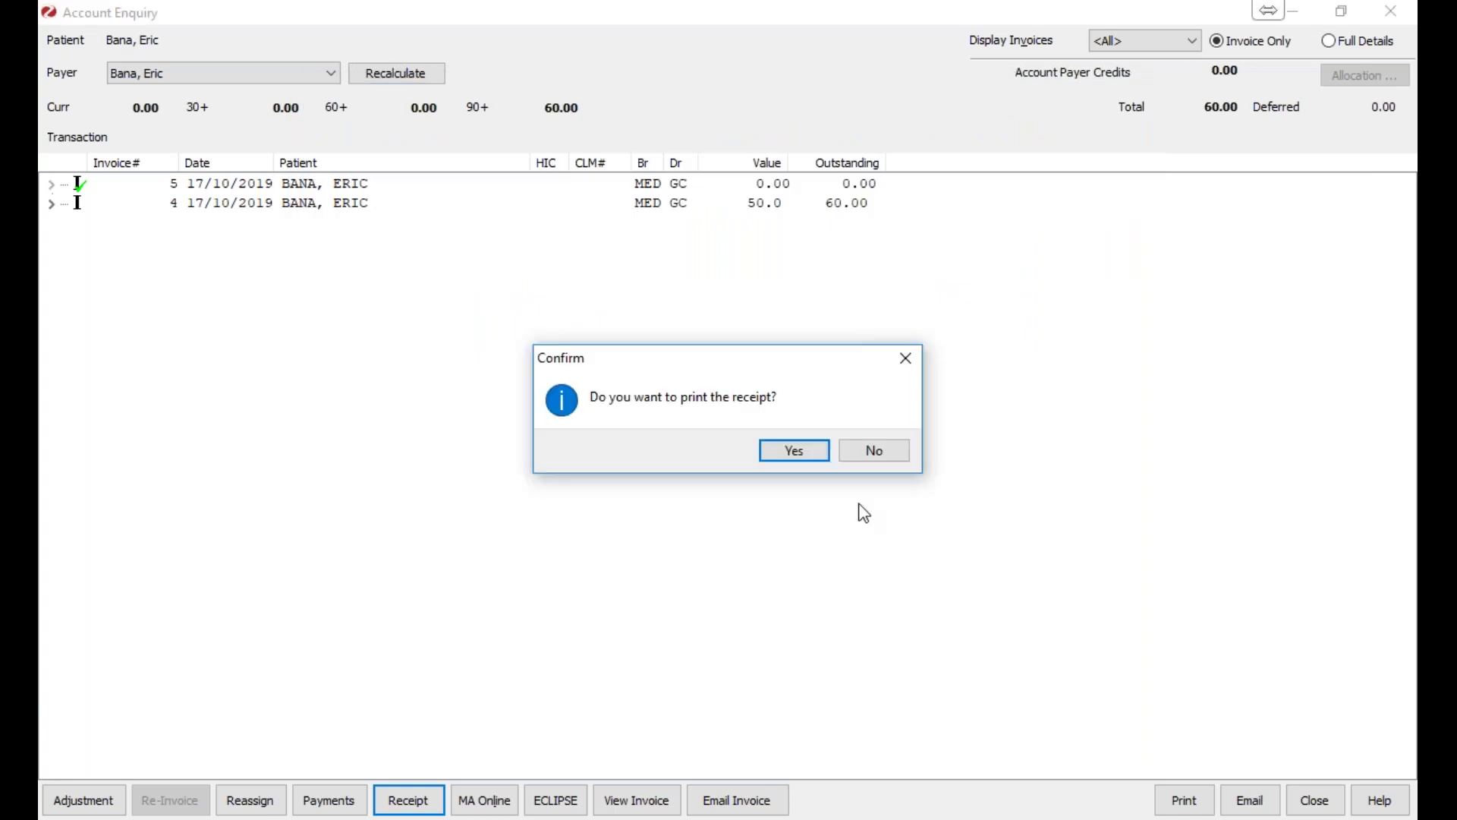
click(869, 458)
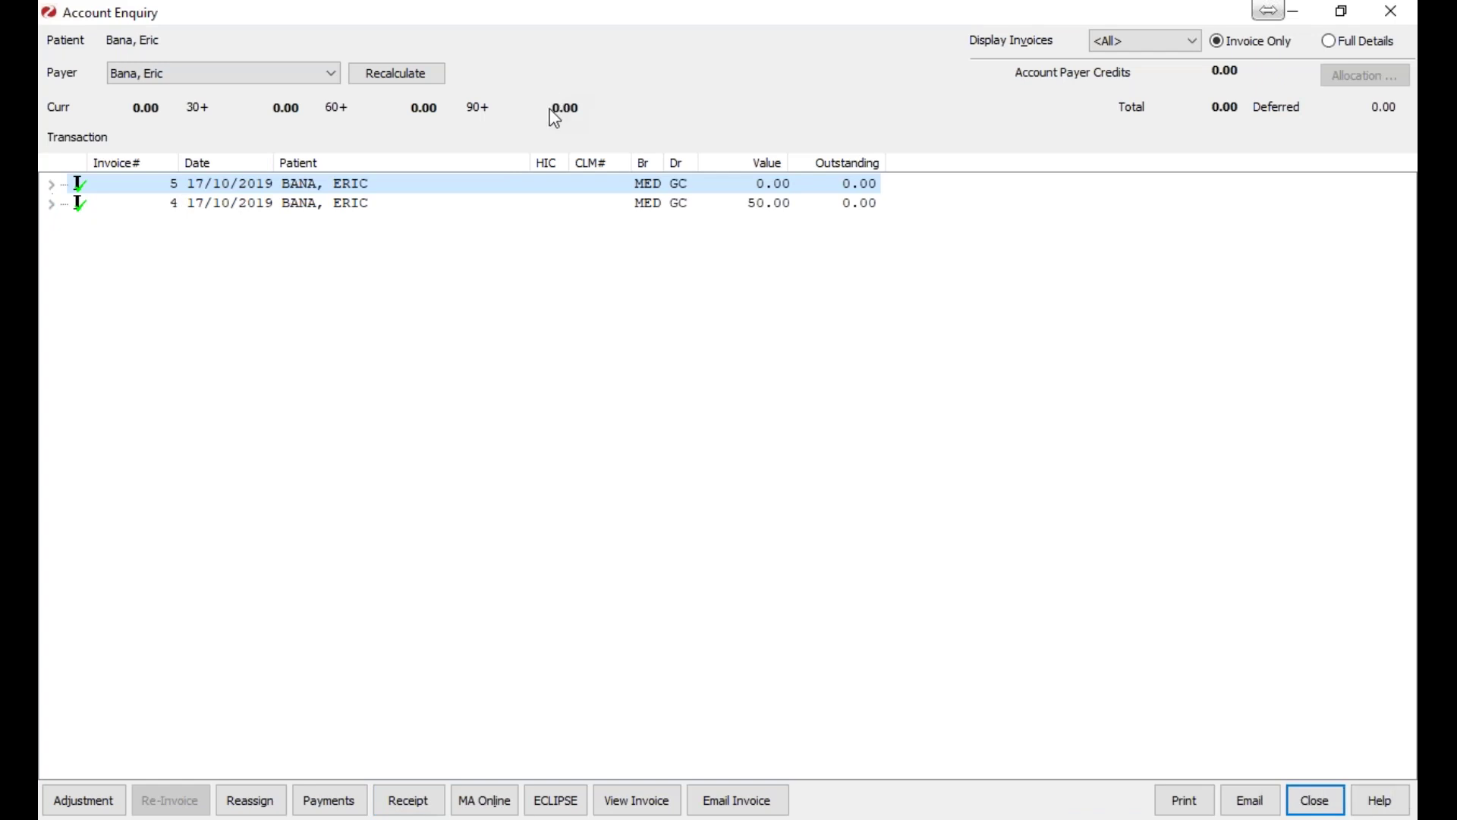
Request a duplicate receipt for the 29/04/2020 payment in the payment enquiry, decline printing it, and close the enquiry.
click(480, 203)
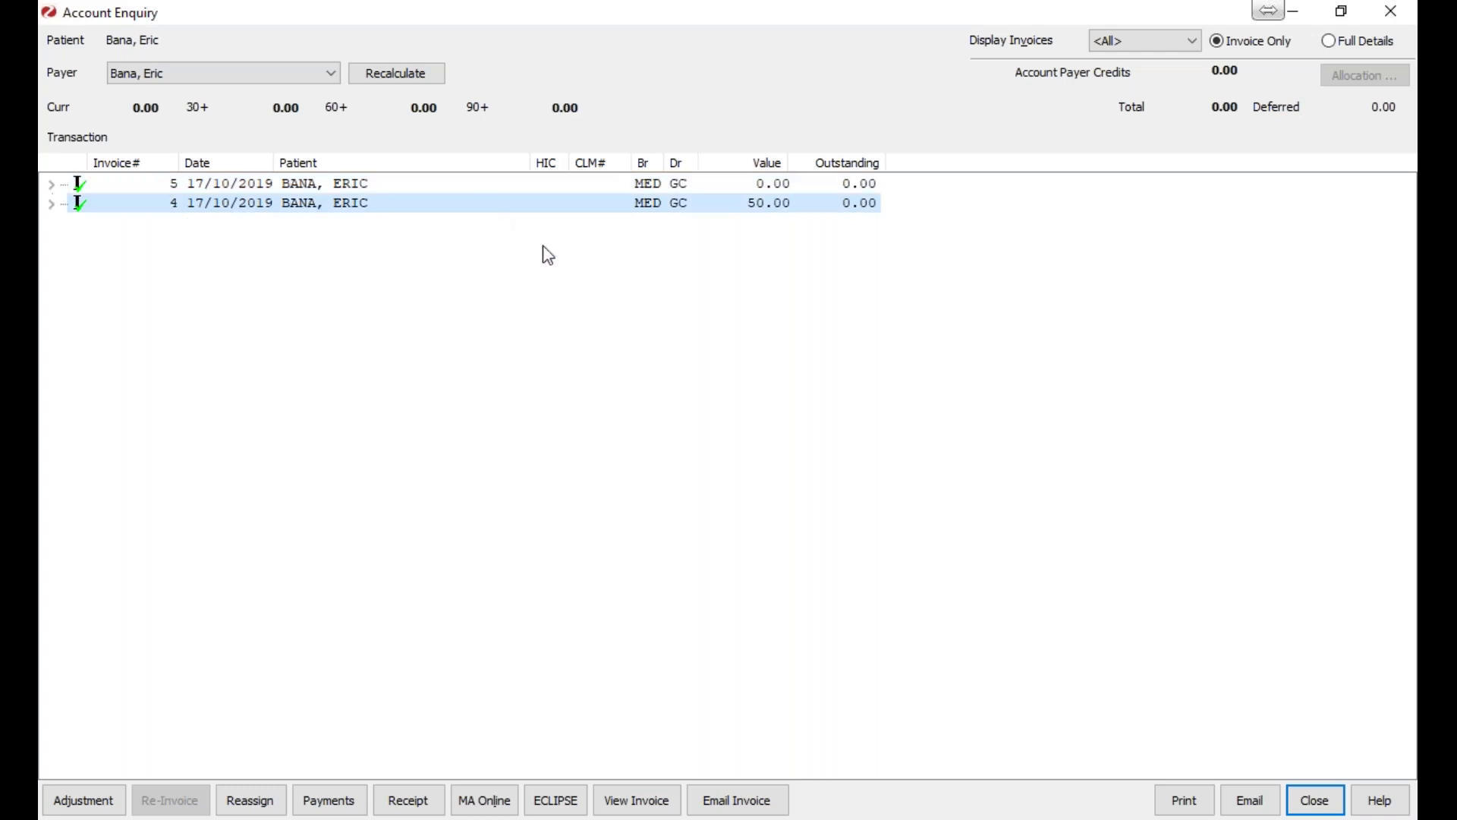
click(355, 803)
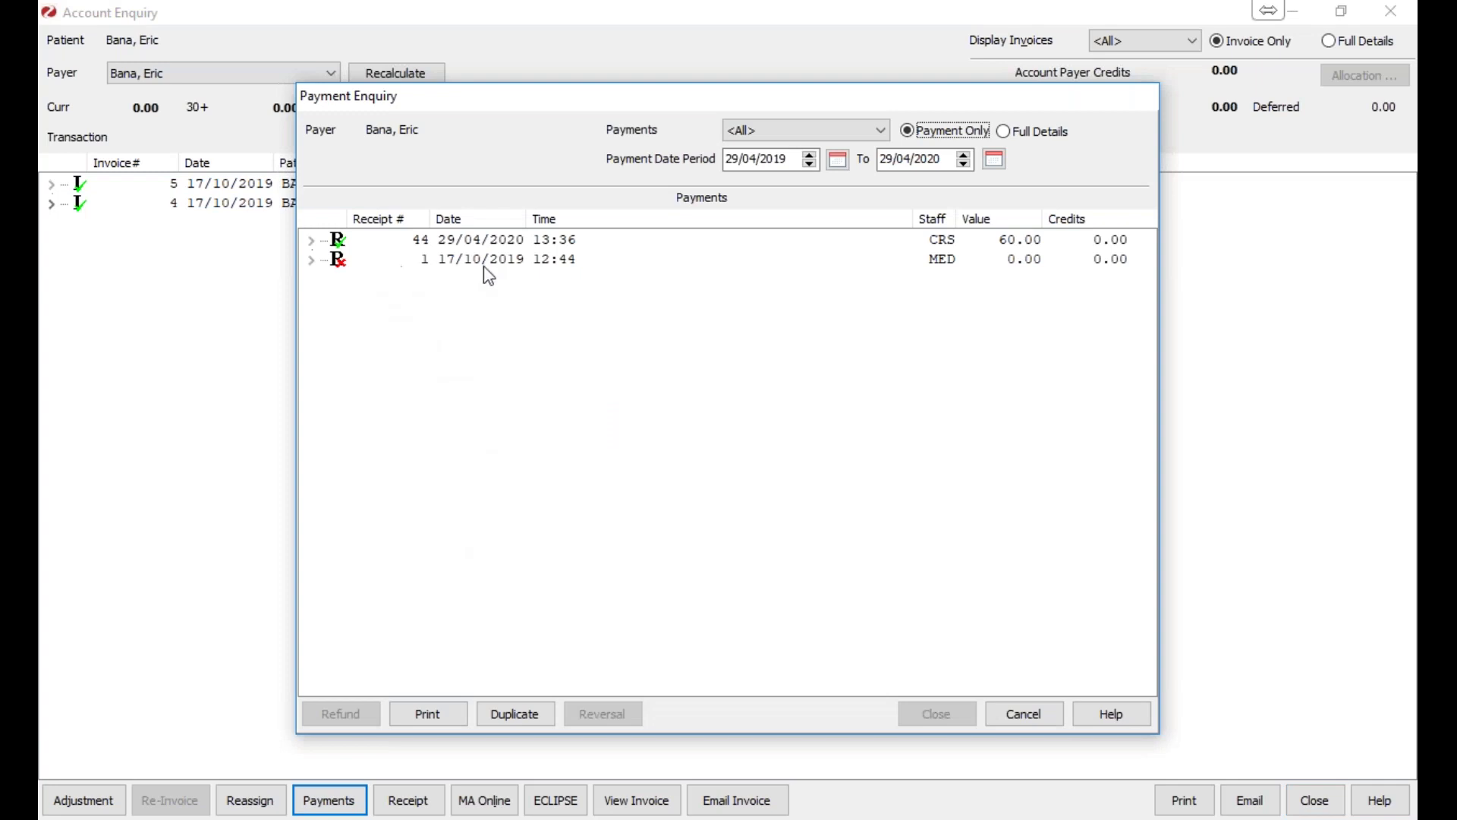
click(514, 240)
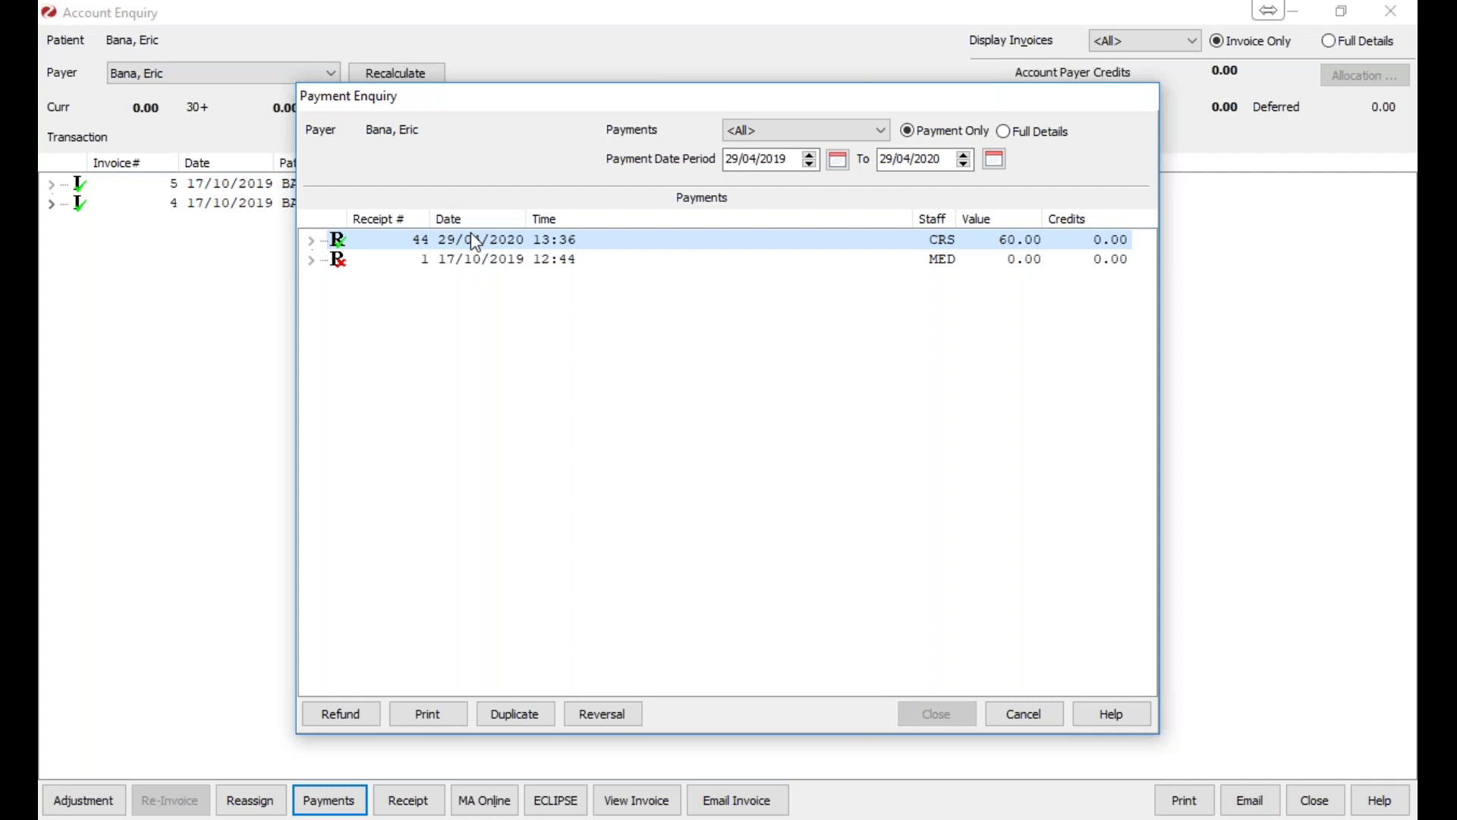
click(516, 714)
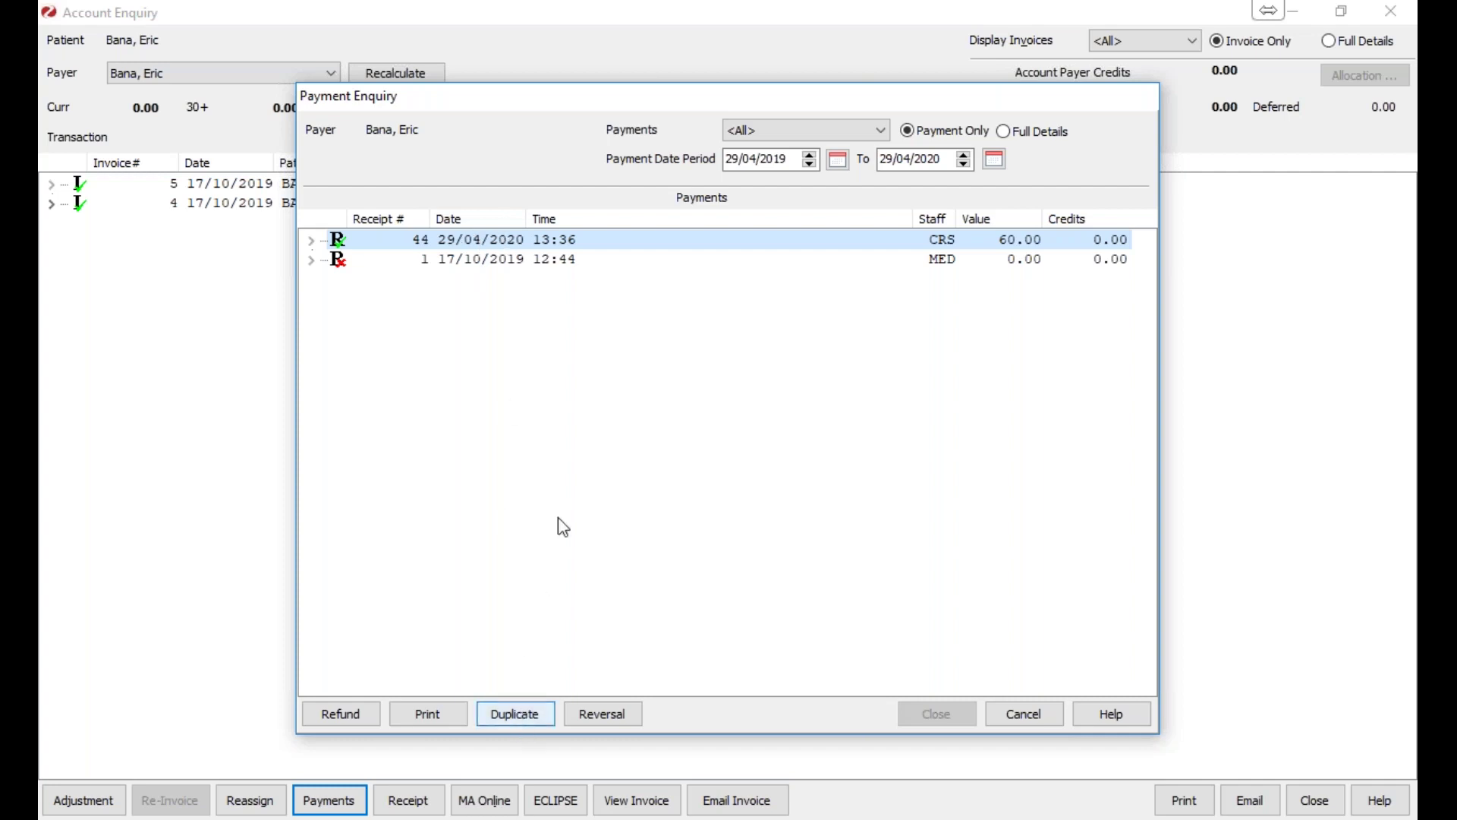
click(539, 720)
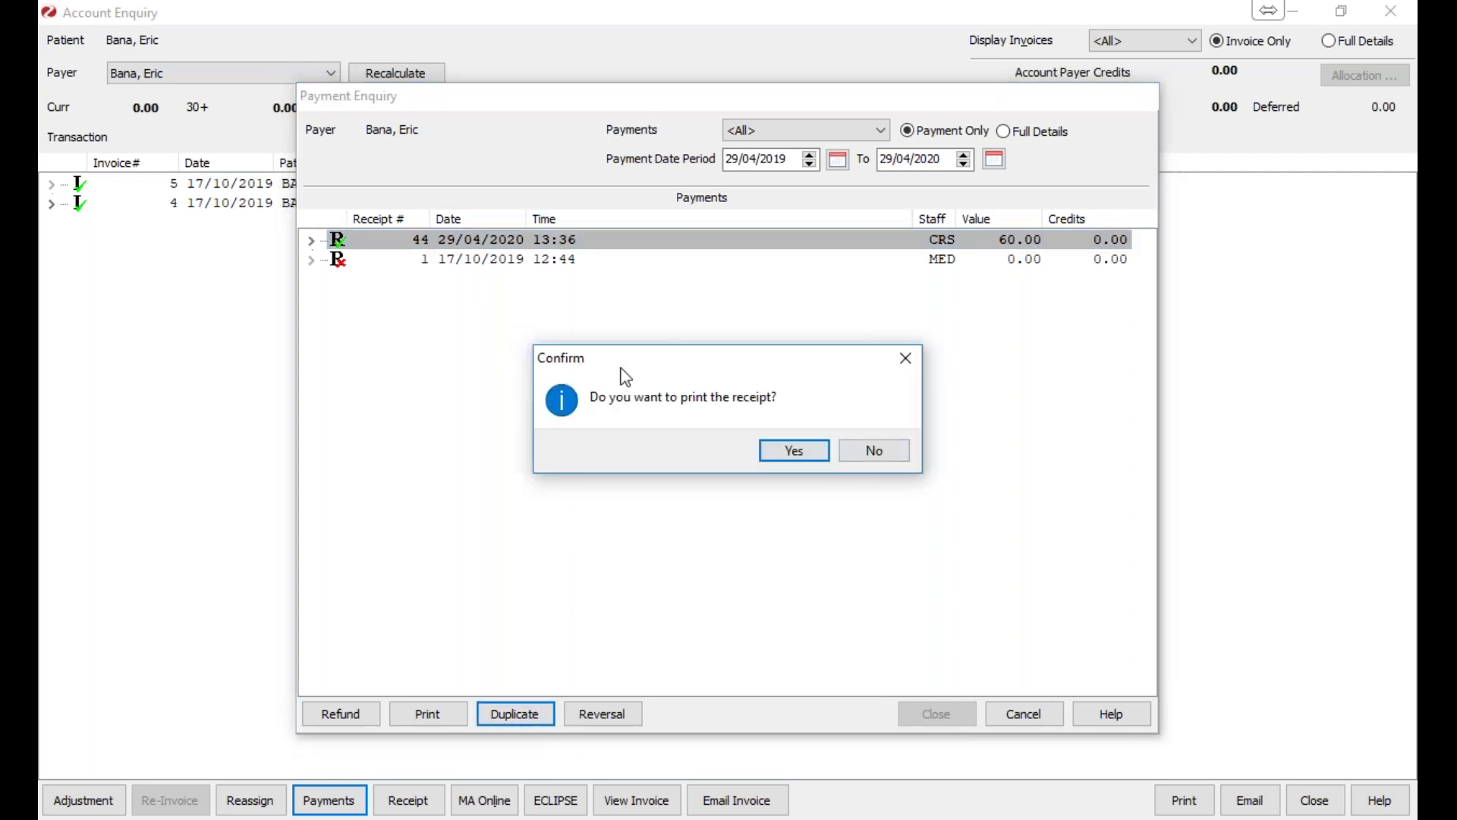
click(865, 457)
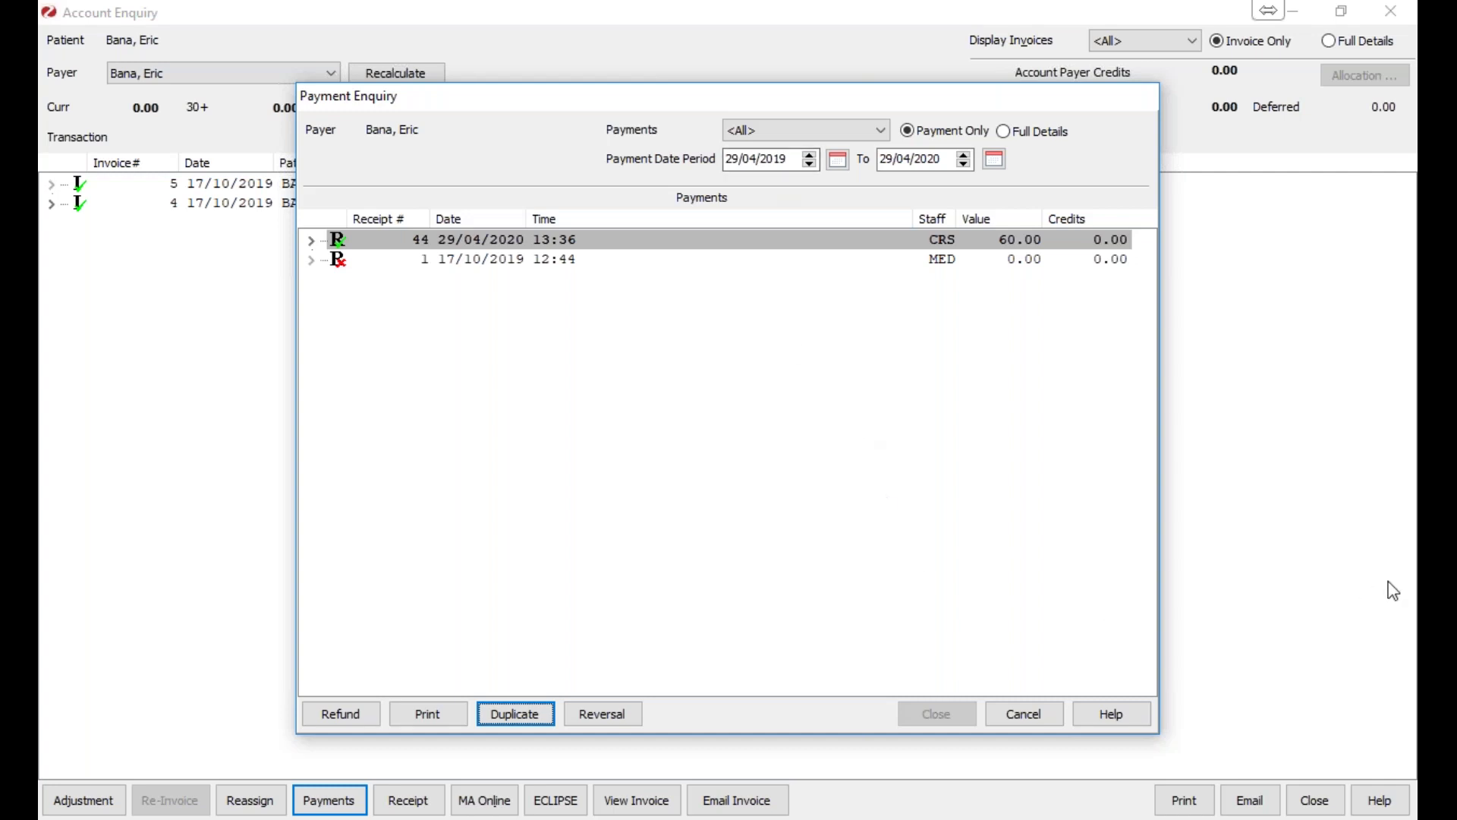
click(1009, 714)
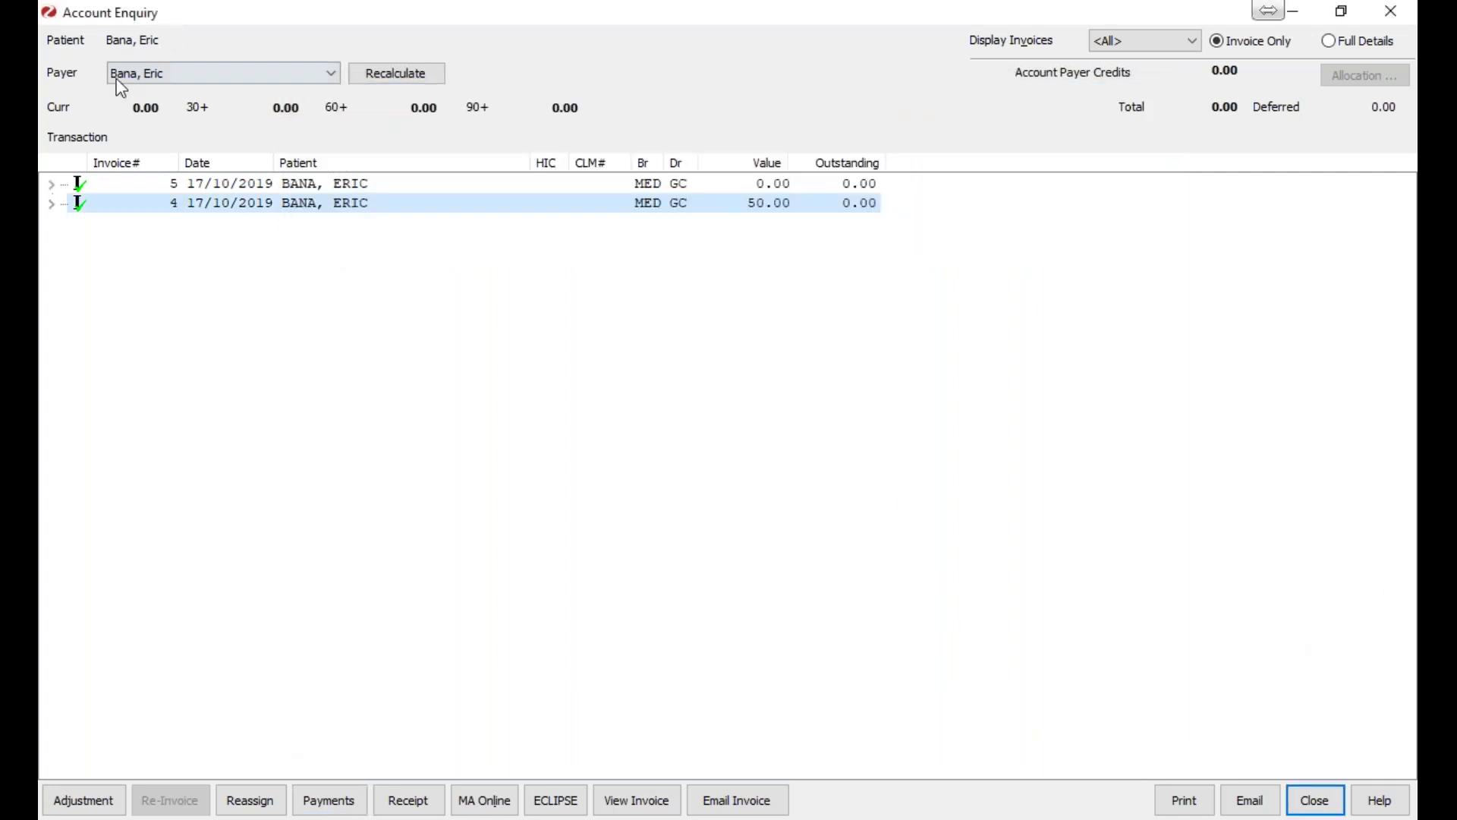
Close the account enquiry, patient record and patient search, and open the Waiting Room.
click(1389, 11)
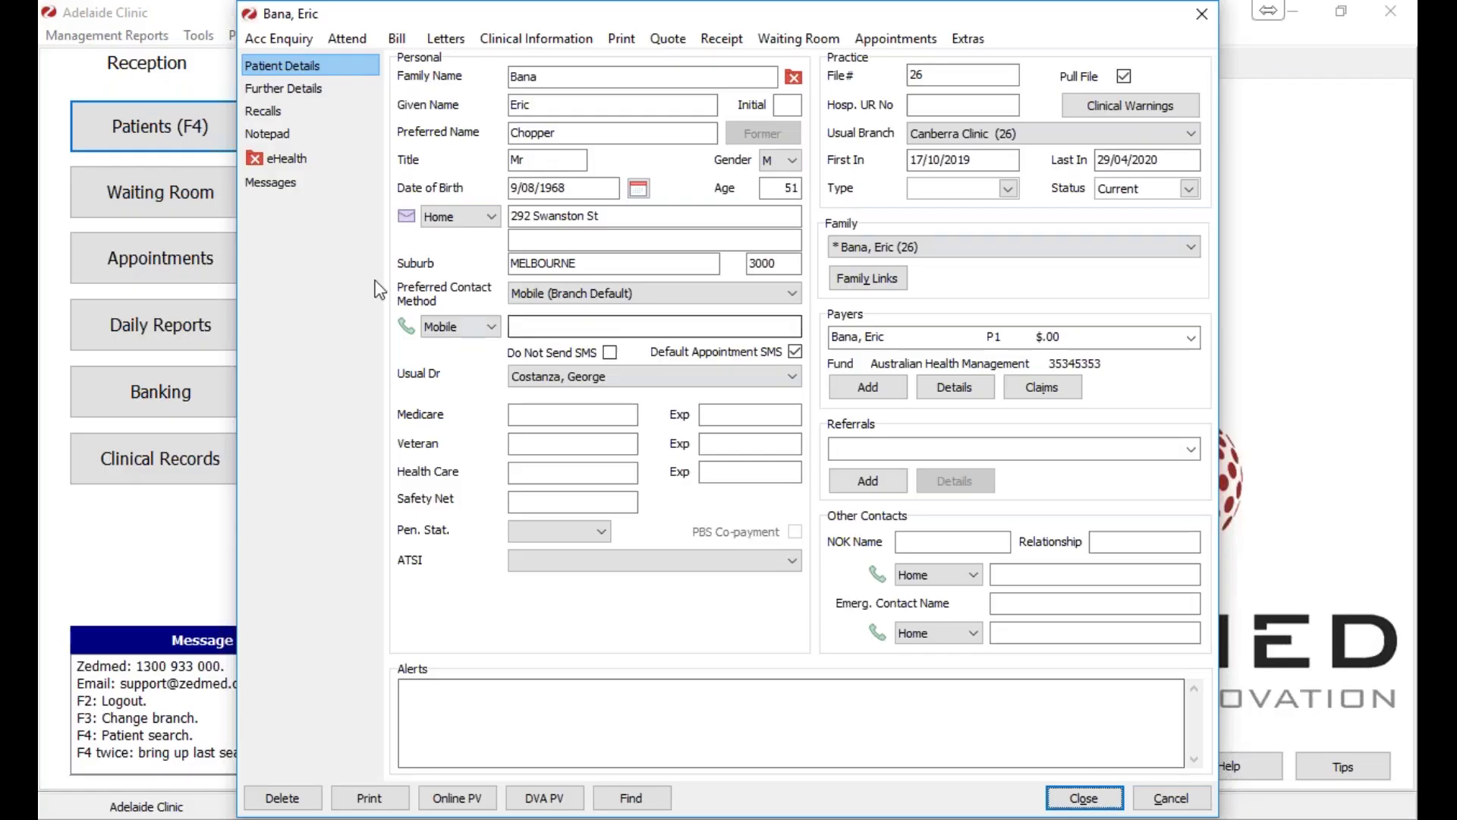
click(1201, 13)
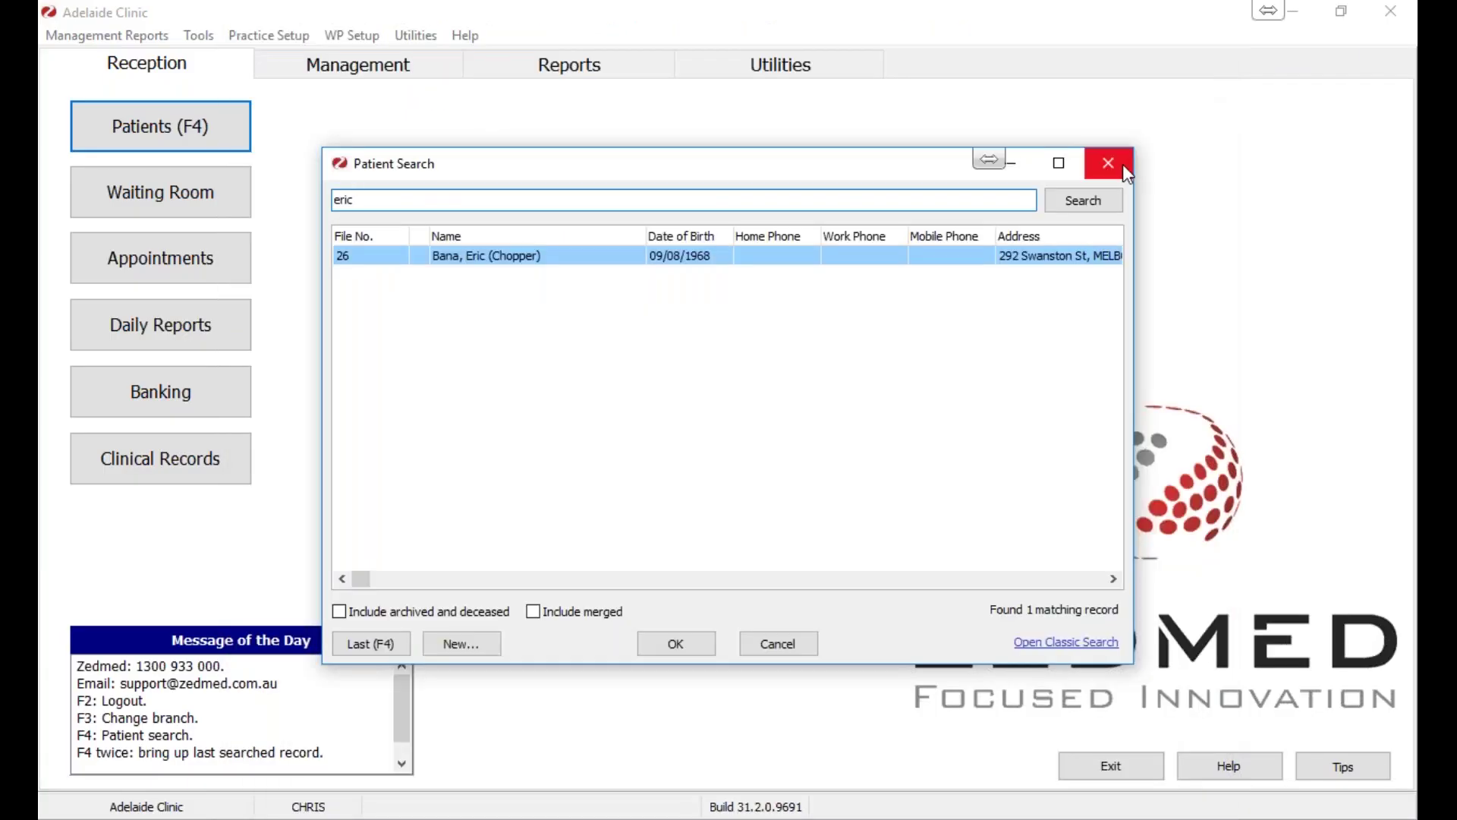
click(1120, 162)
click(232, 191)
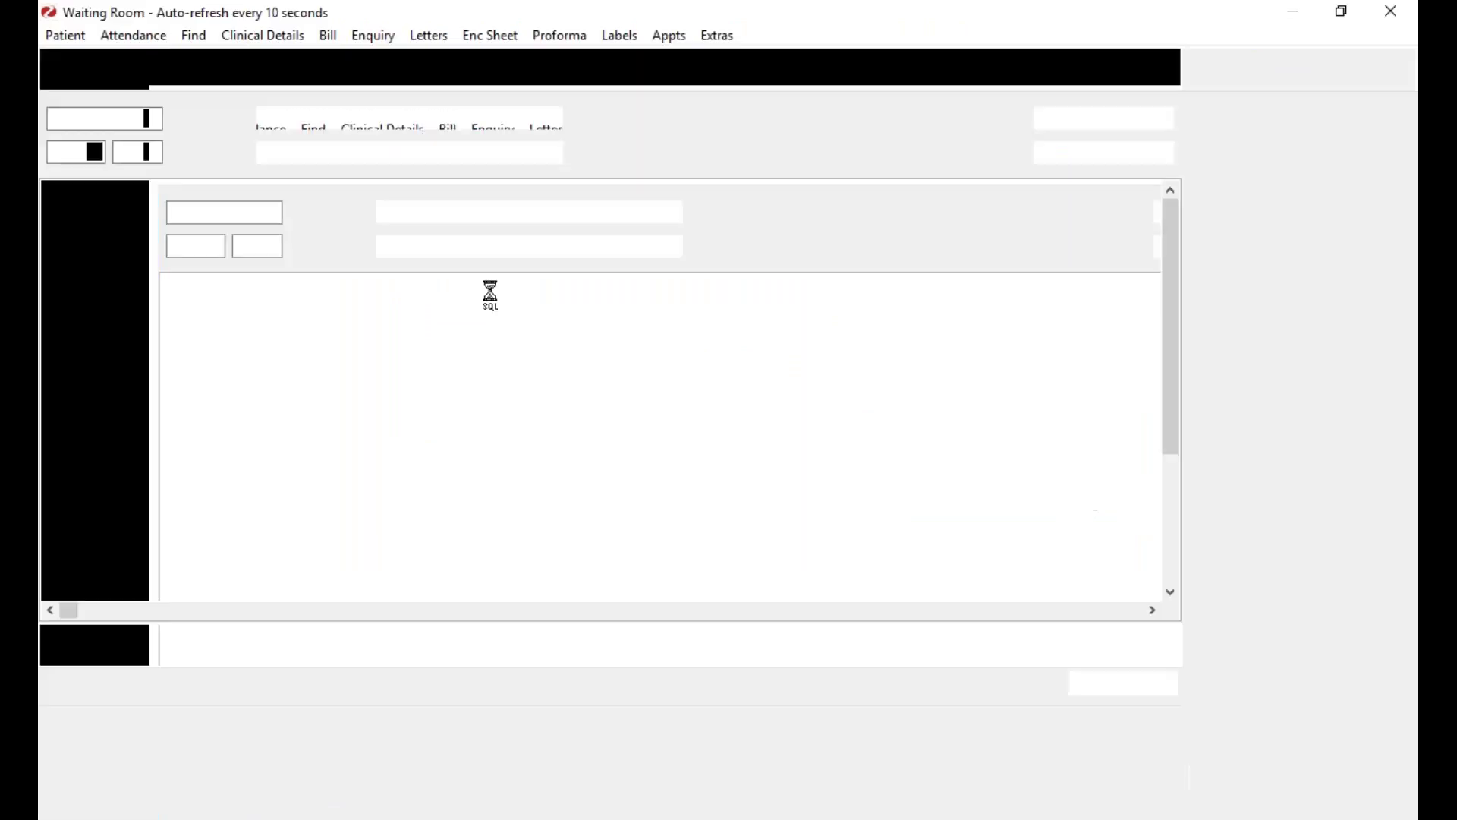
Open the record of the waiting room patient noted "bulk bill" and bring up their account enquiry.
right_click(289, 226)
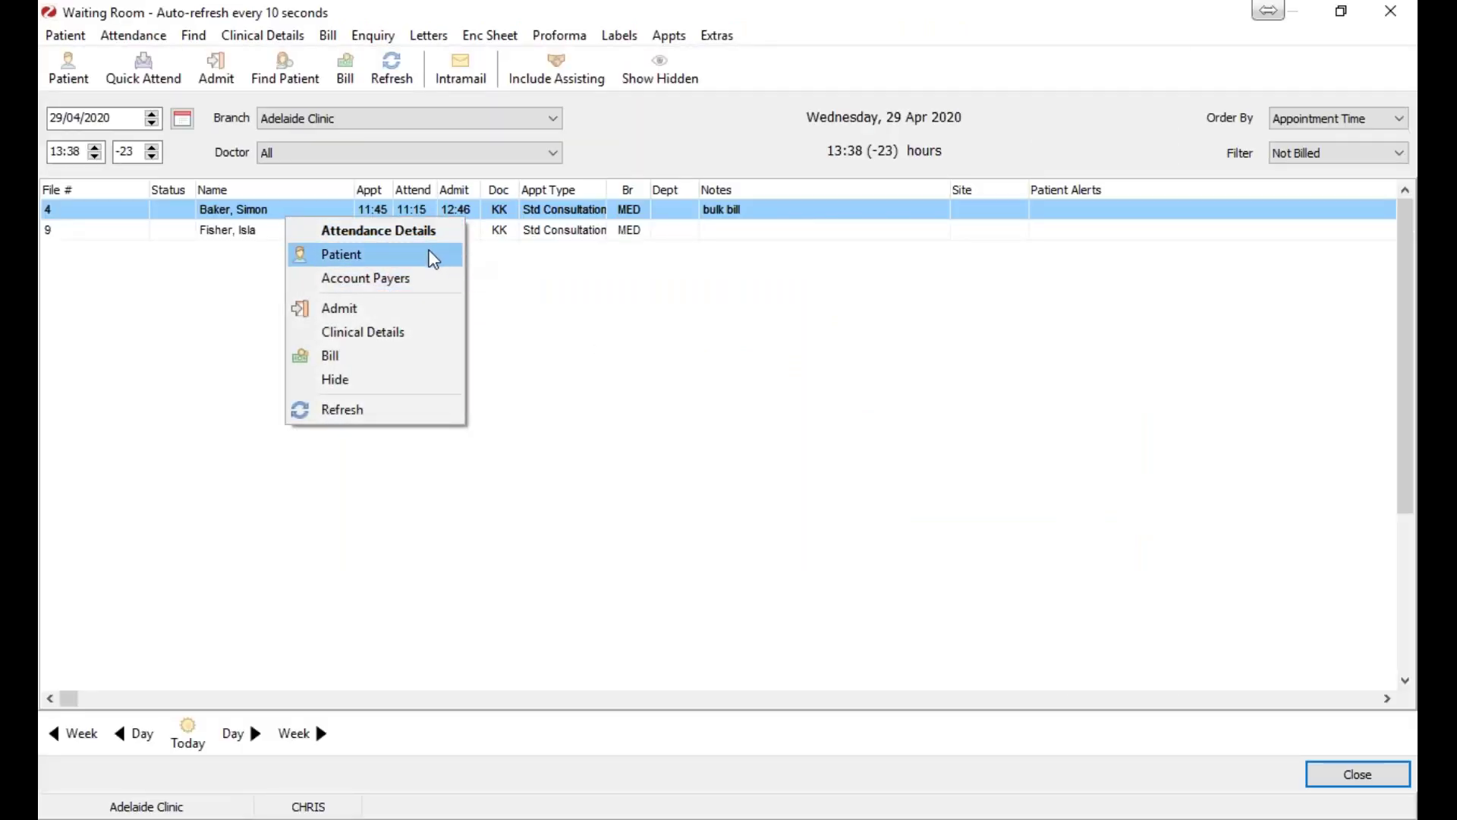
click(391, 267)
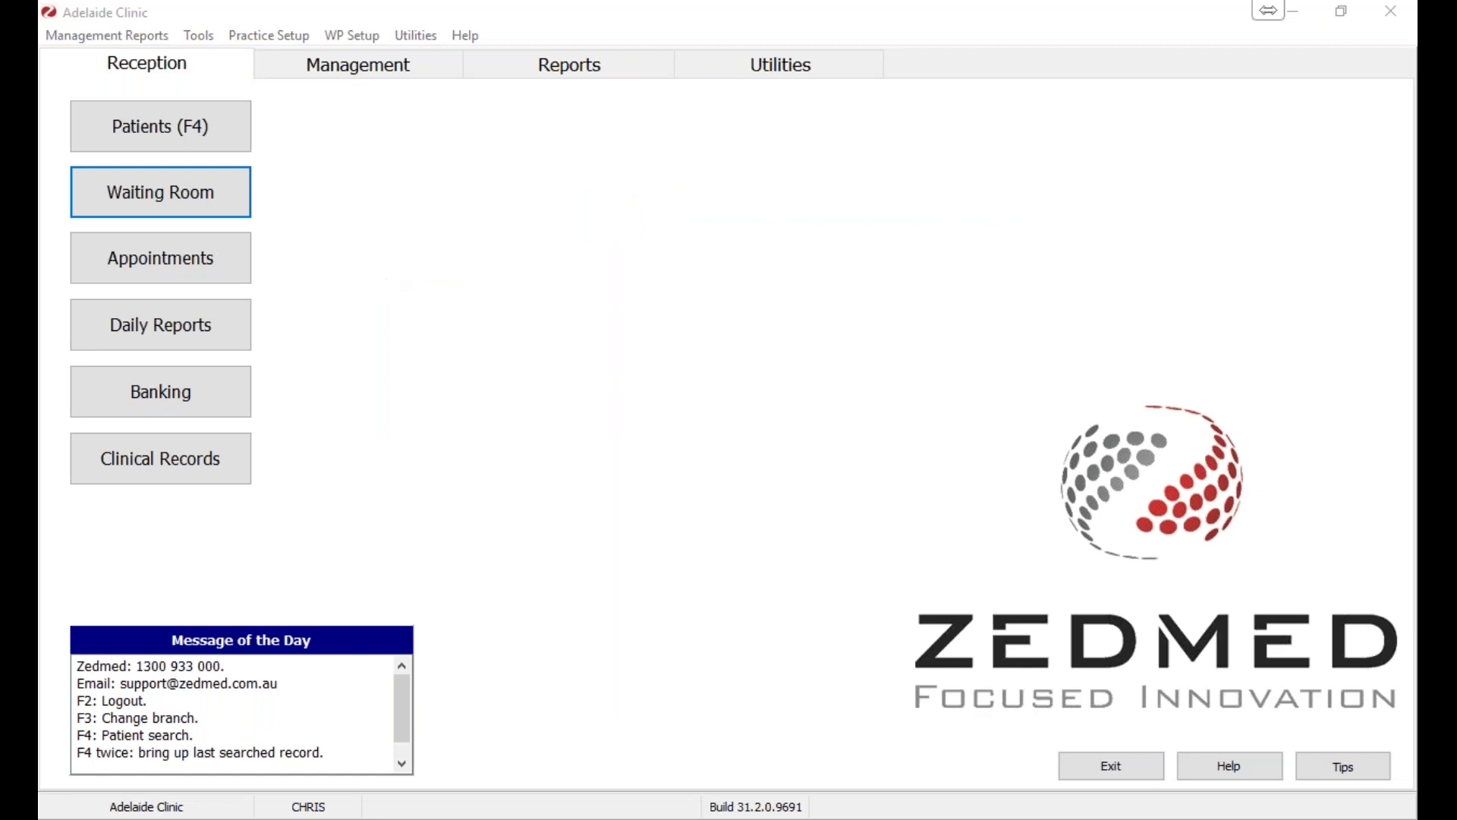
click(278, 39)
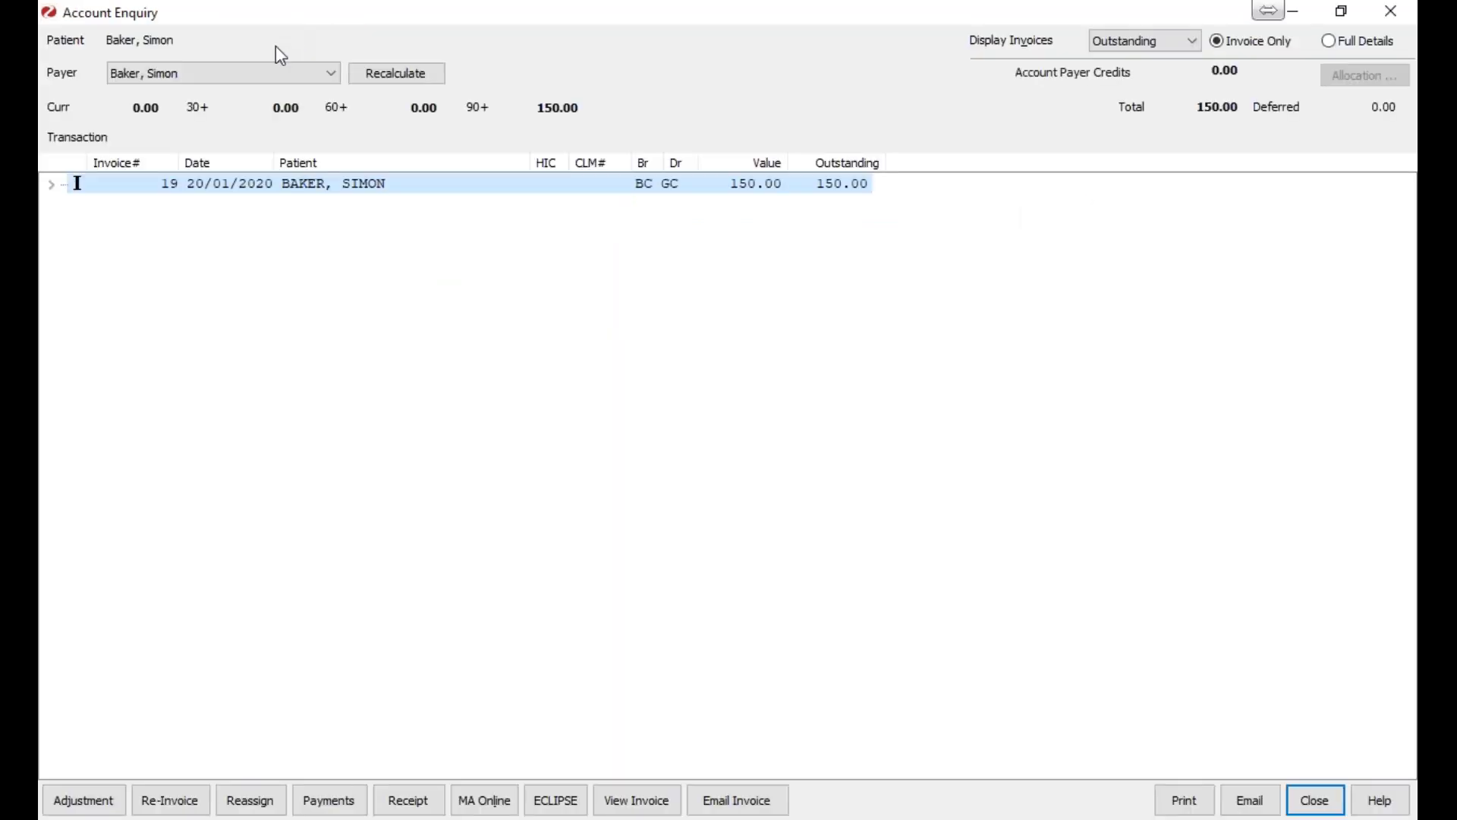
Check the outstanding invoices under the Medicare payer, and switch the payer back to the patient.
click(264, 73)
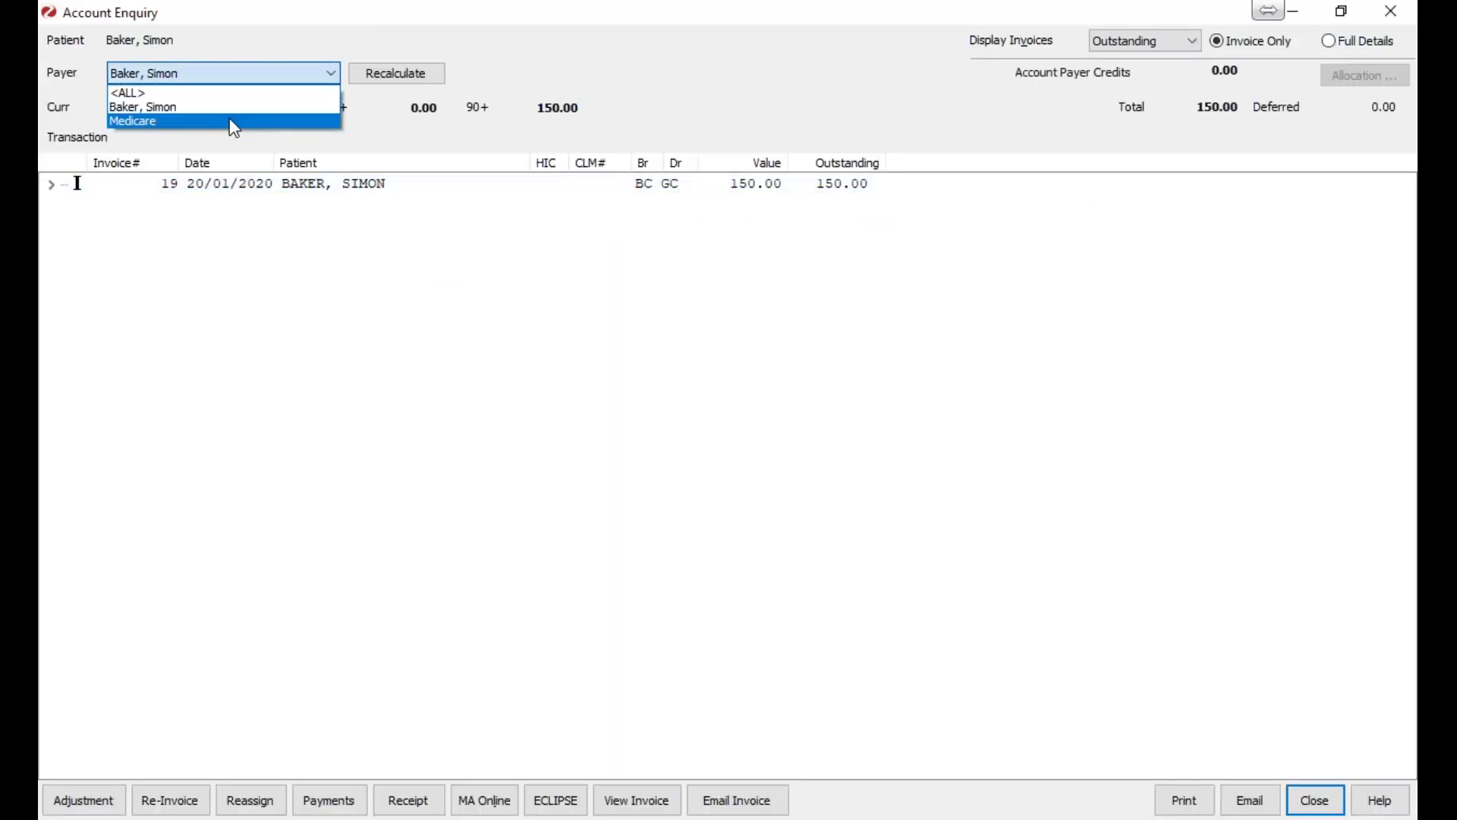
click(229, 118)
click(326, 76)
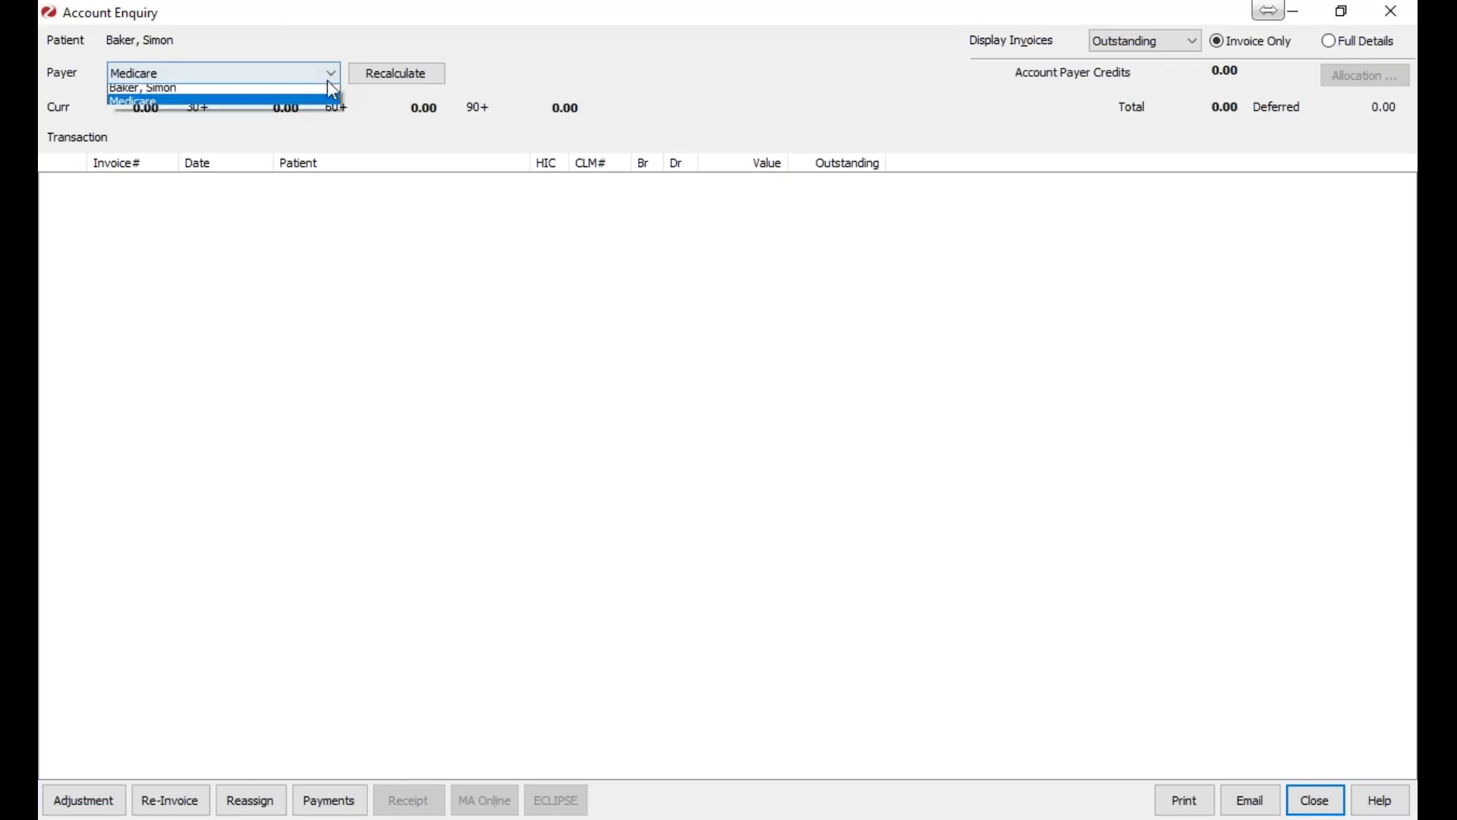
click(312, 109)
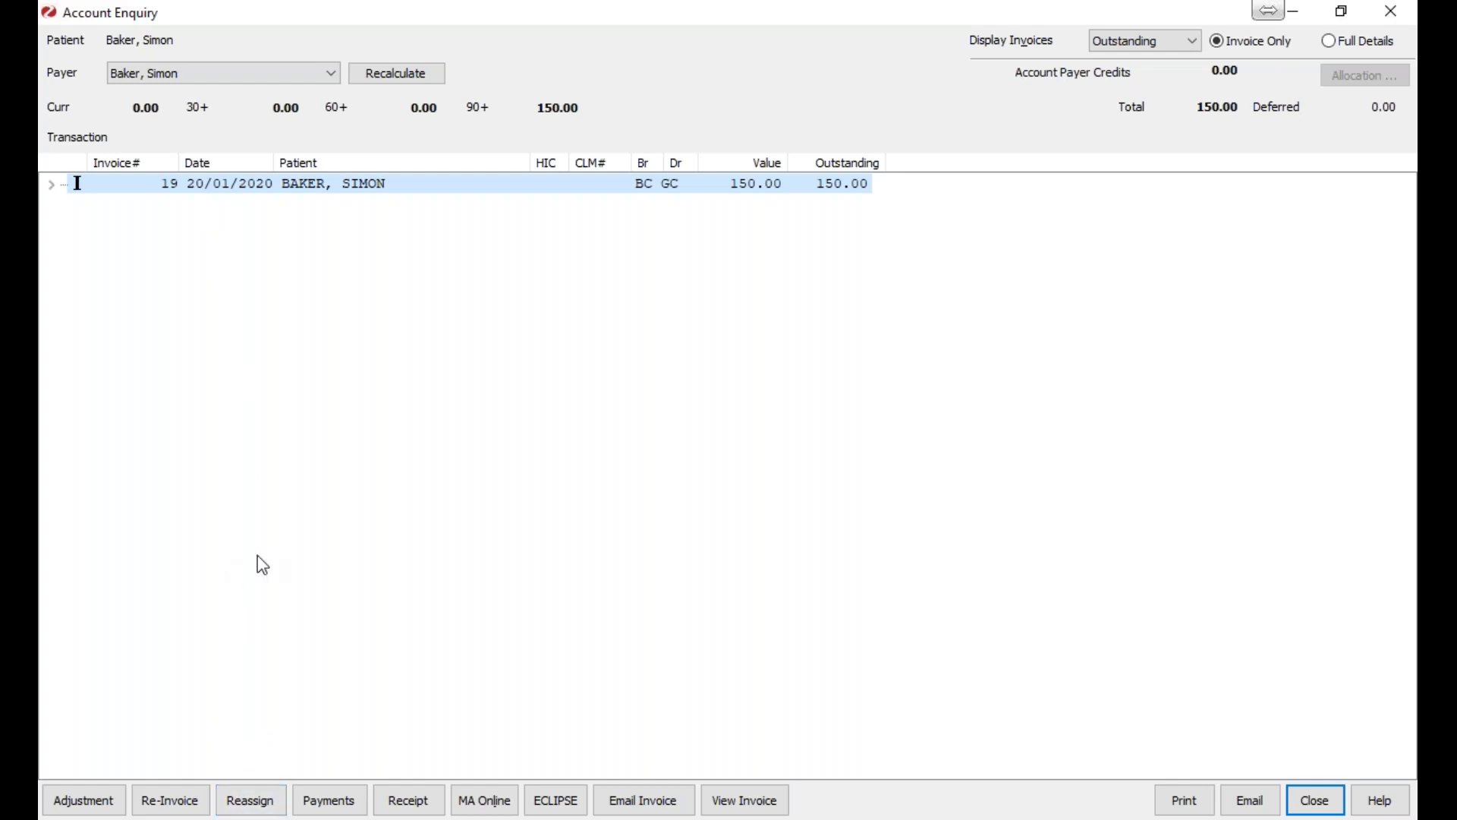
Reassign the patient's $150.00 invoice dated 20/01/2020 and its claims to Medicare, keeping the patient as an account payer.
click(274, 801)
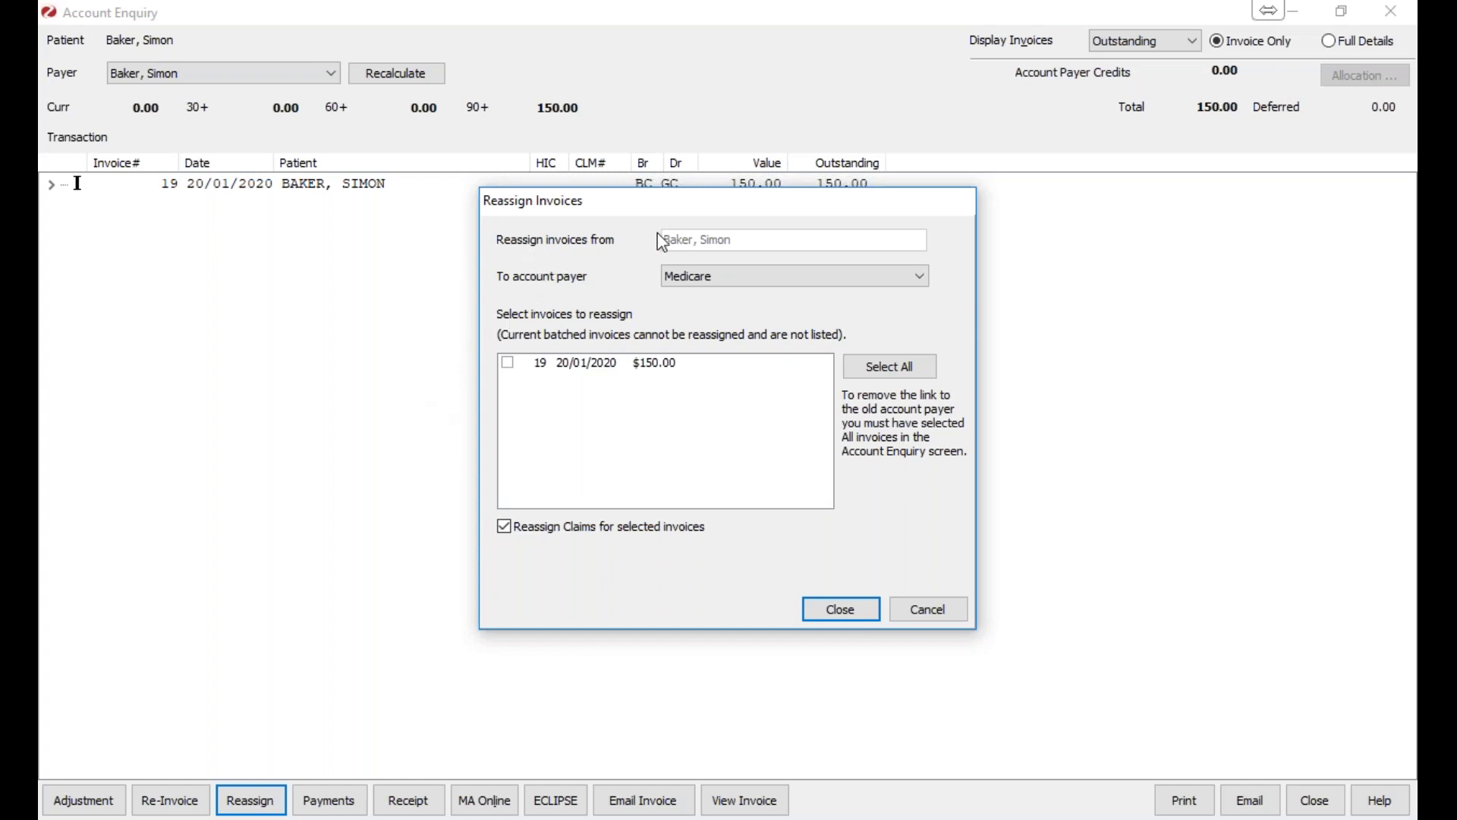
click(703, 283)
click(711, 282)
click(509, 364)
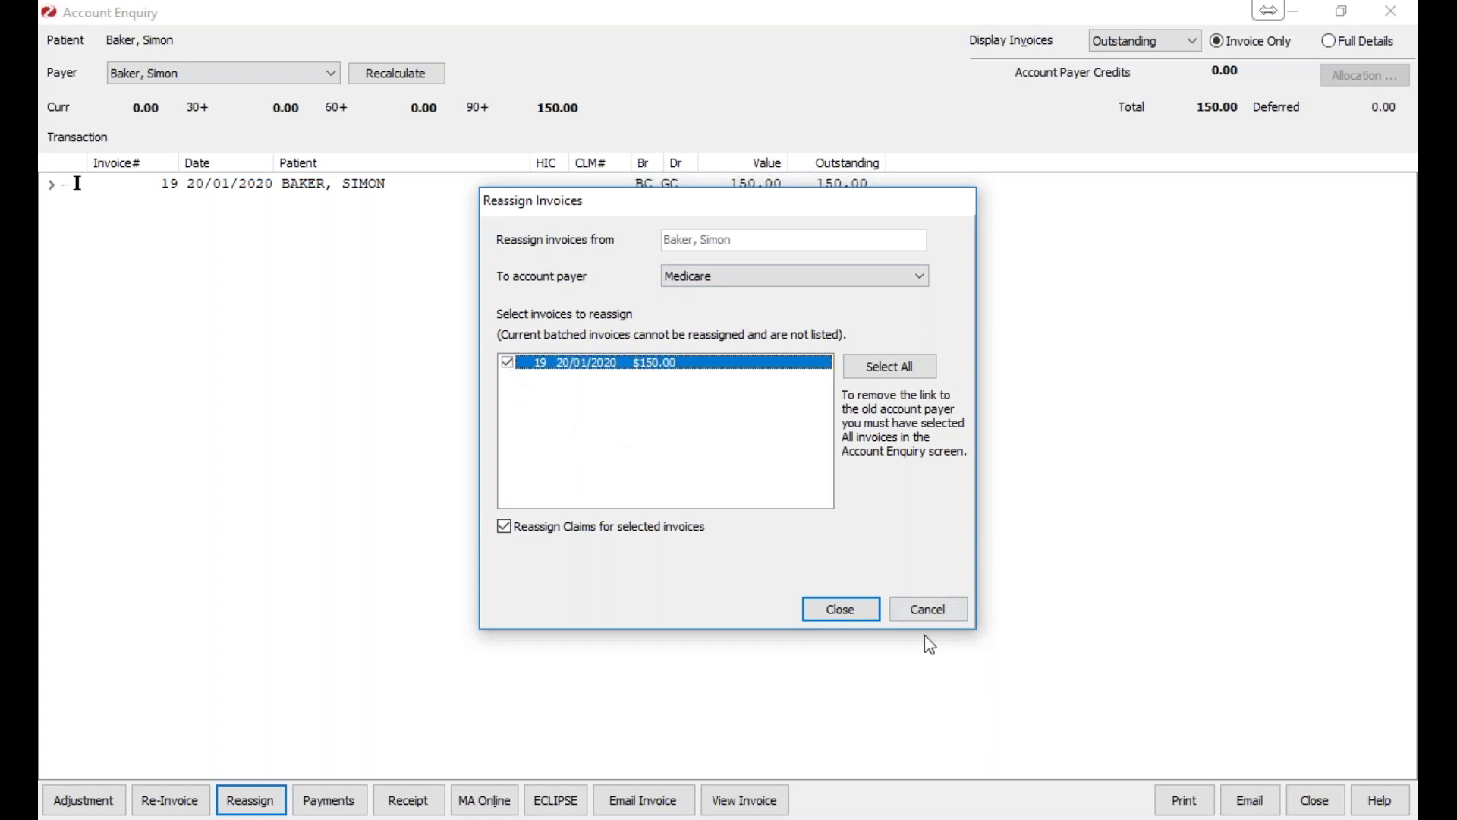
click(862, 618)
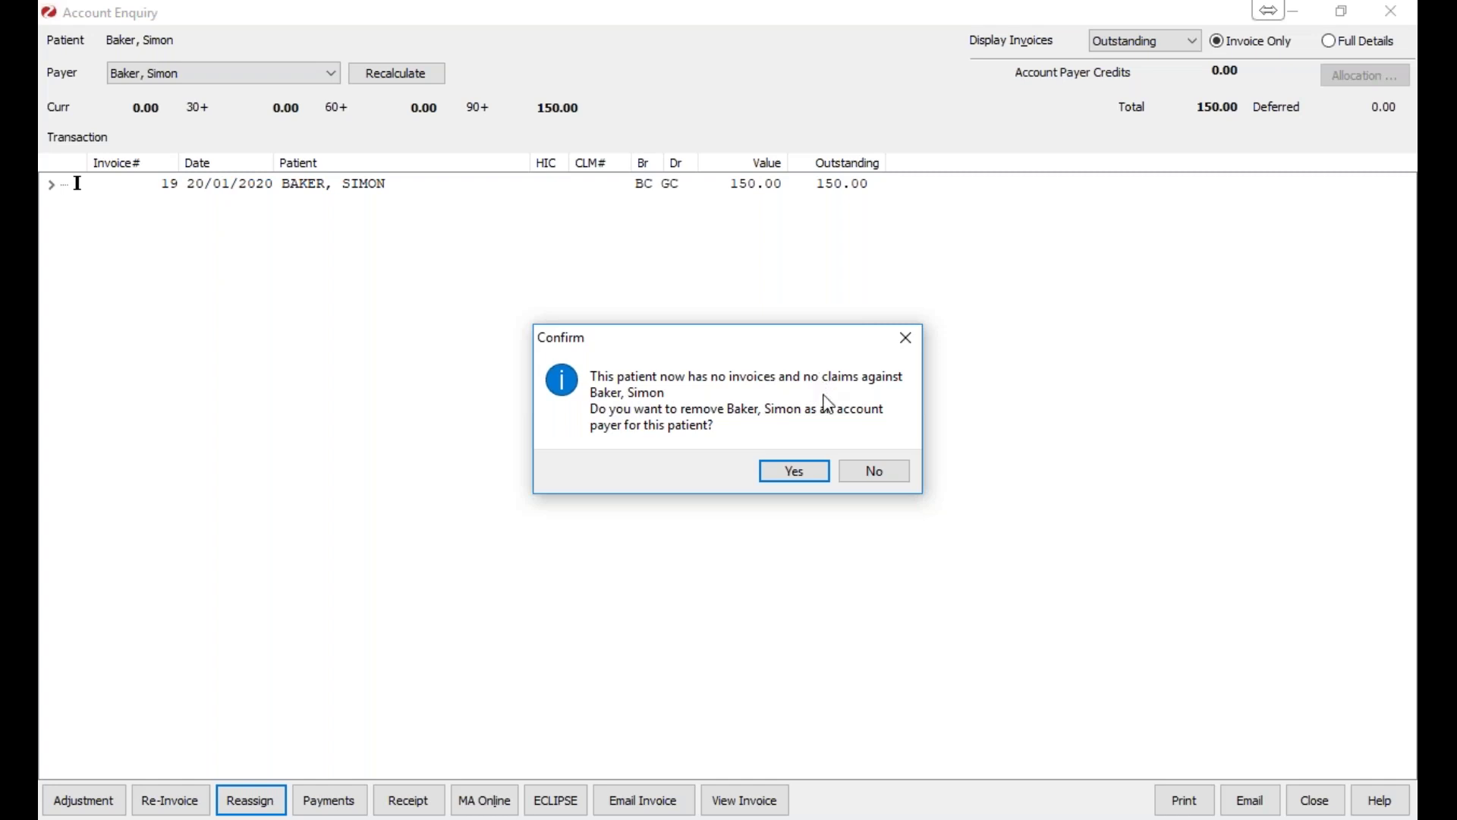
click(875, 473)
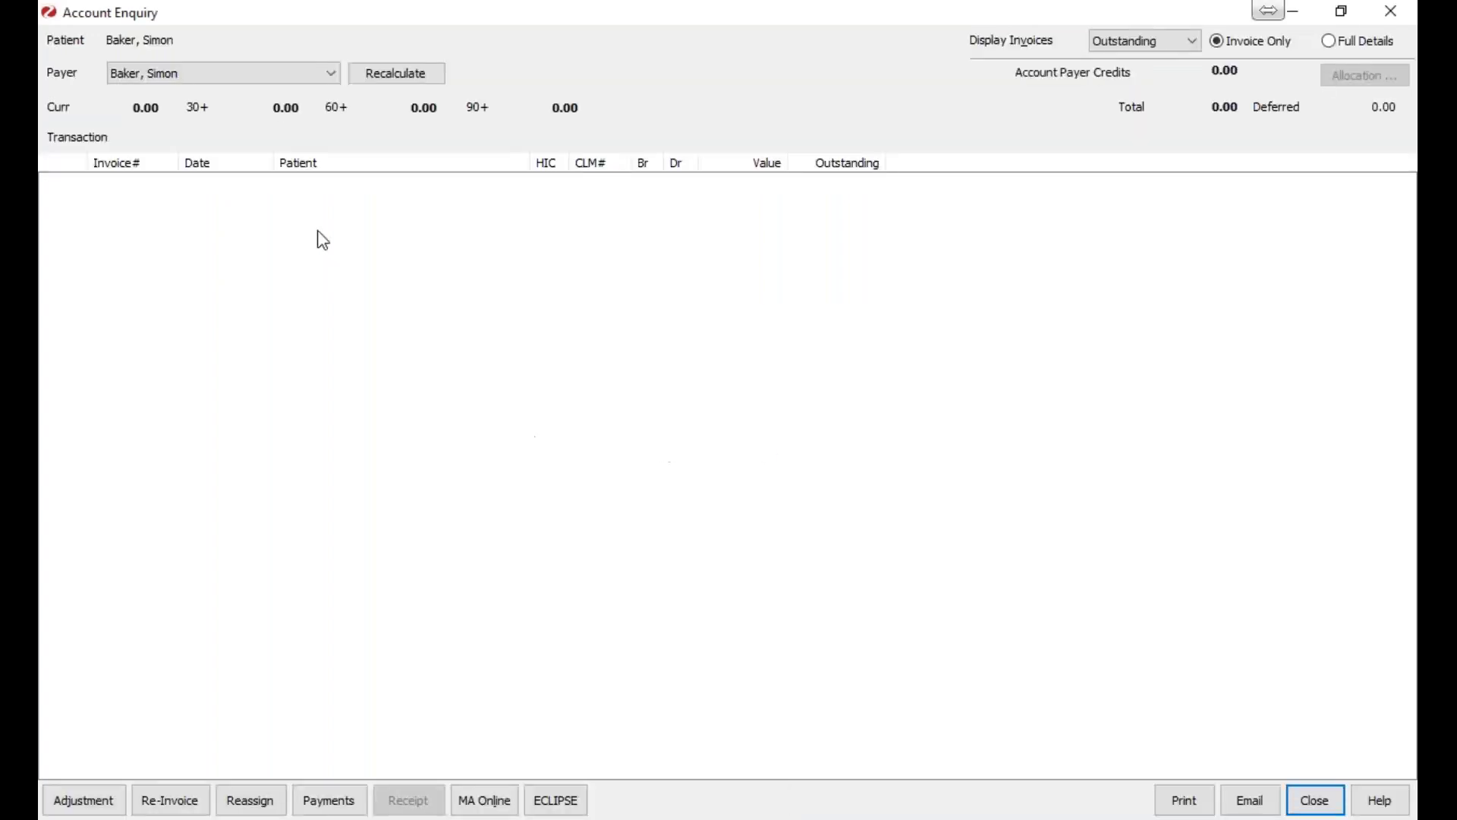
Check the outstanding invoices under the Medicare payer and under all payers.
click(302, 72)
click(263, 118)
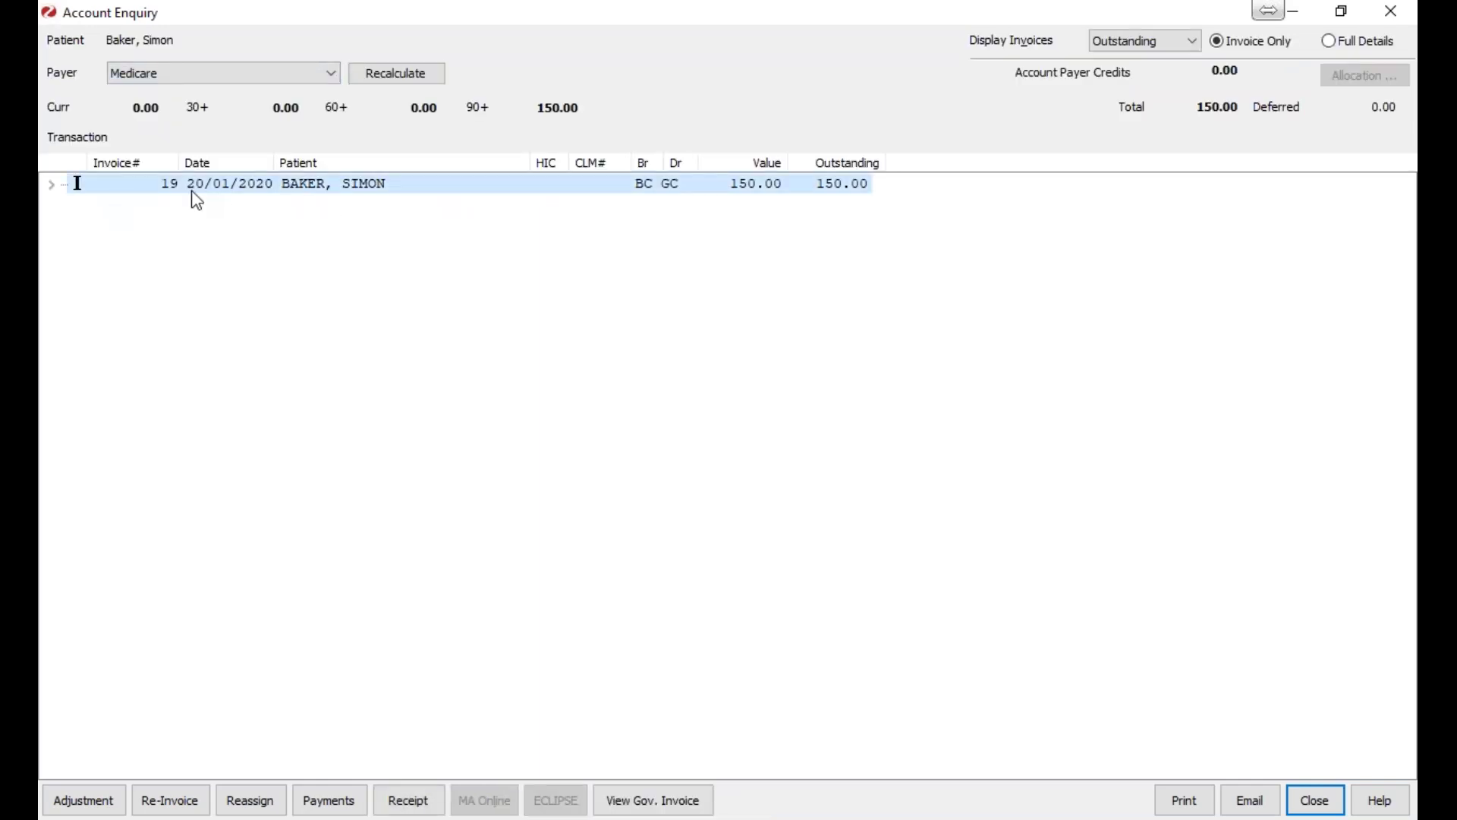
click(189, 72)
click(186, 89)
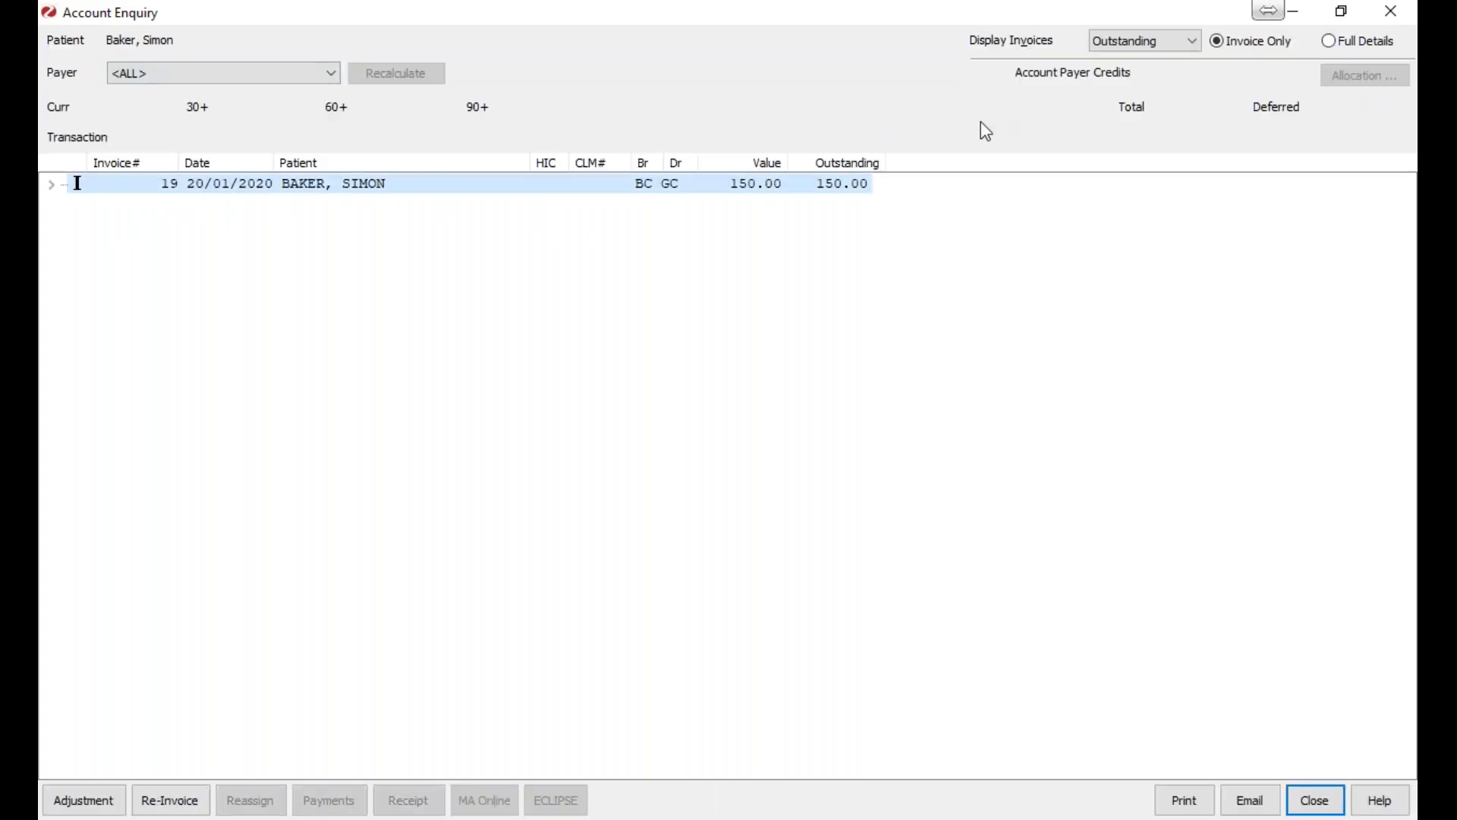
Display all invoices rather than outstanding ones, check those under the patient as payer, and switch the payer to Medicare.
click(1159, 42)
click(1139, 57)
click(205, 76)
click(189, 110)
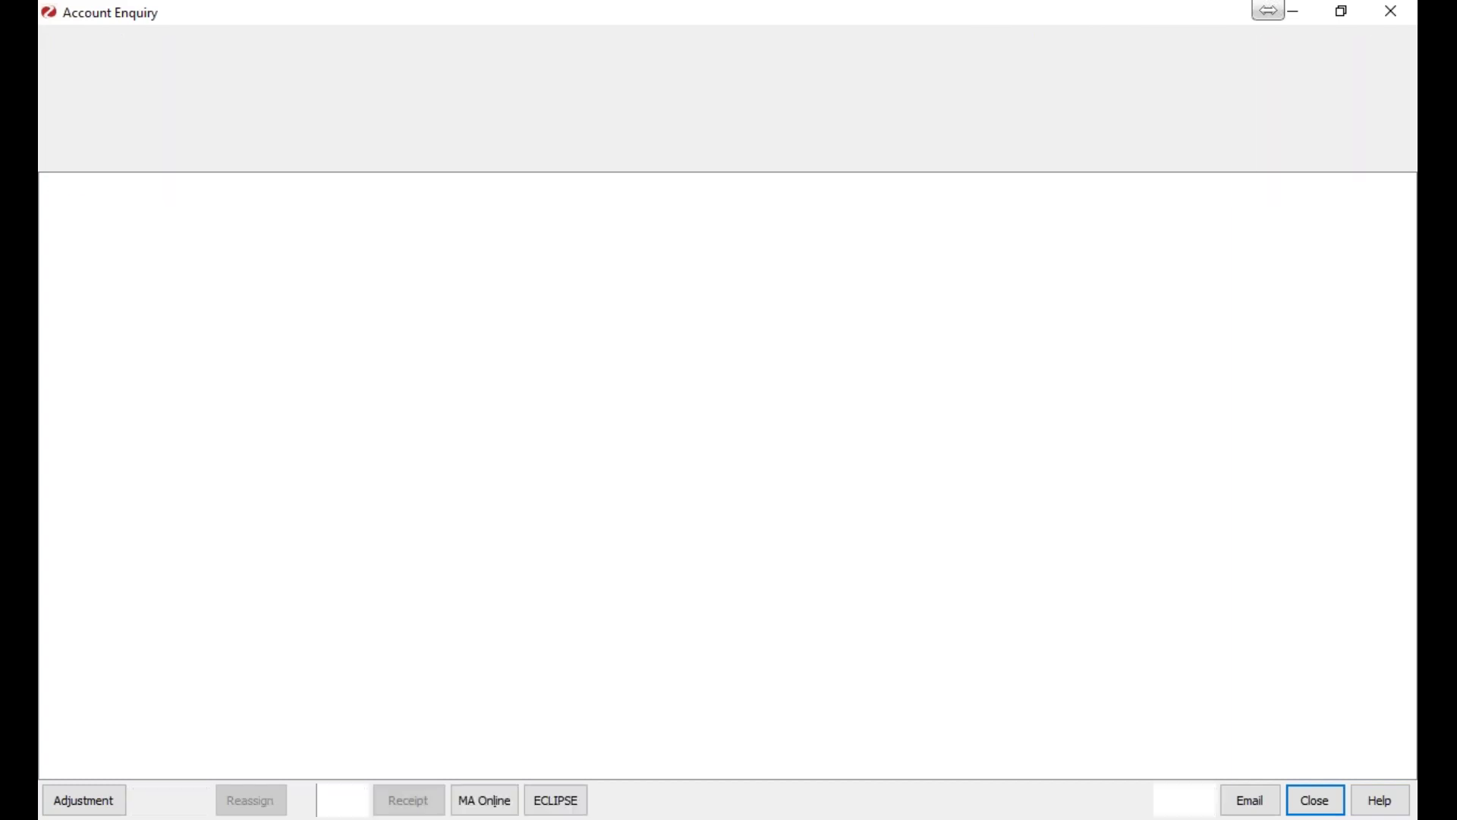
click(185, 74)
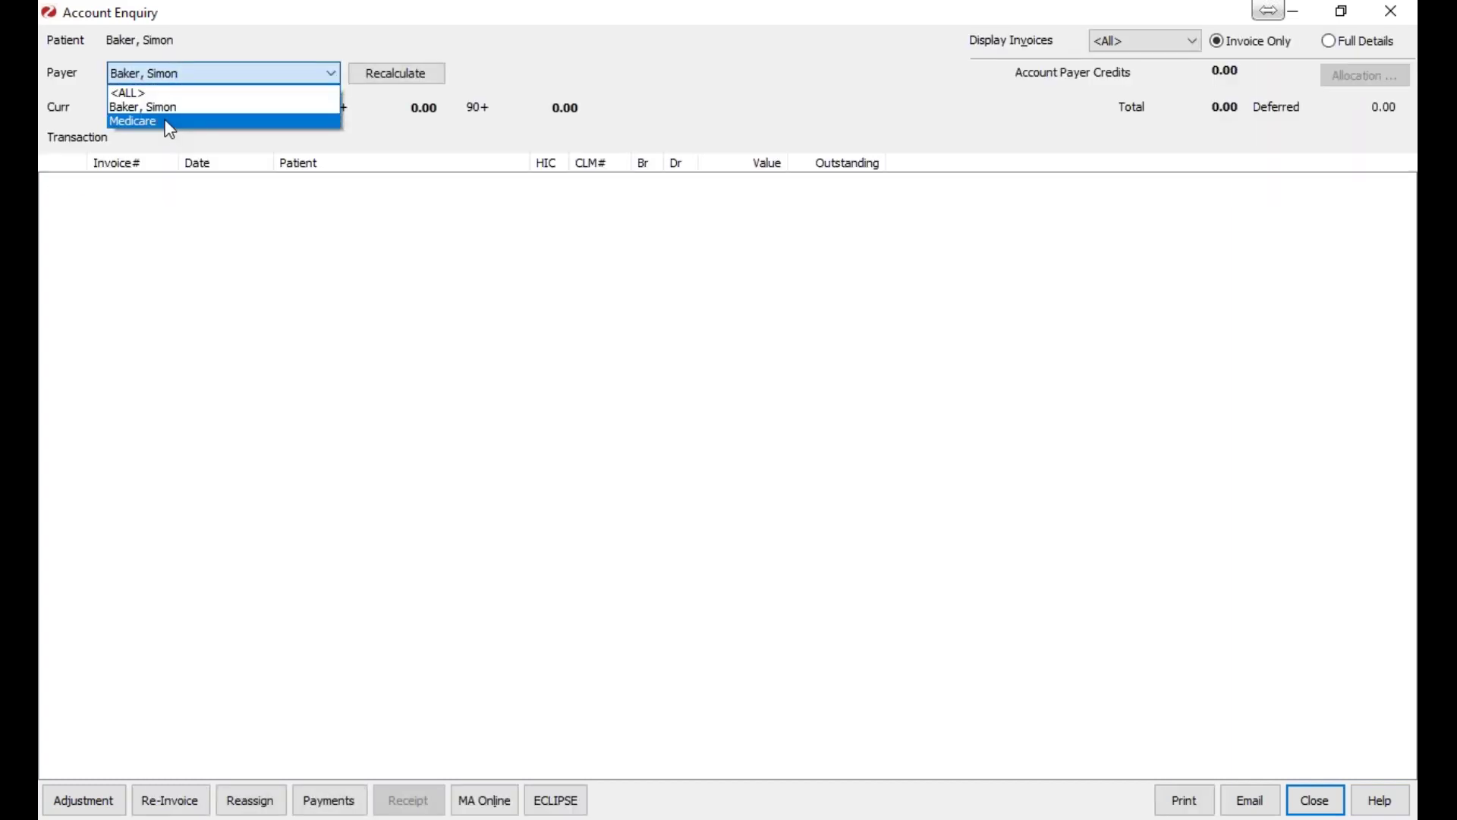
click(165, 112)
click(193, 90)
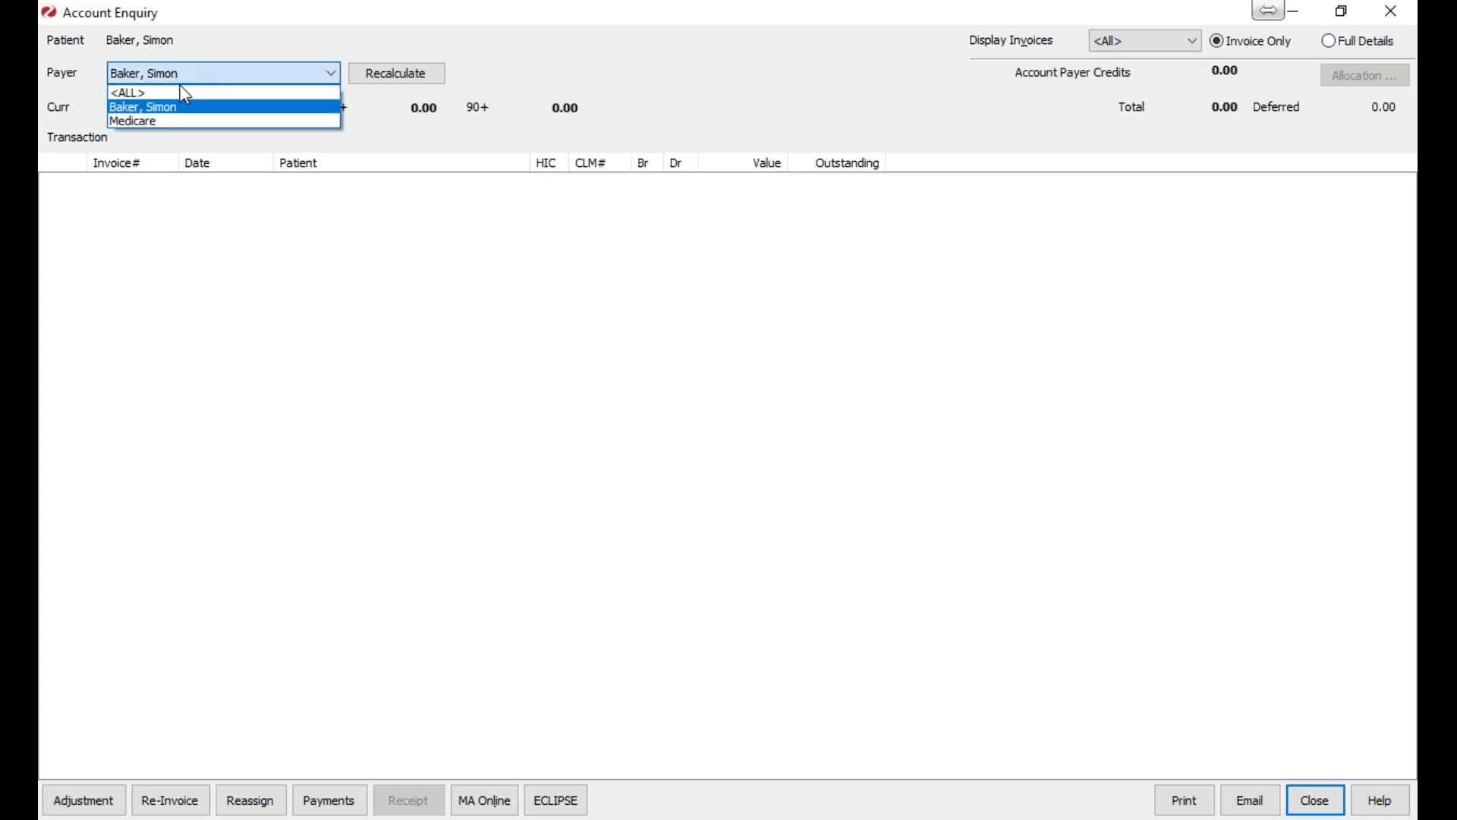
click(161, 116)
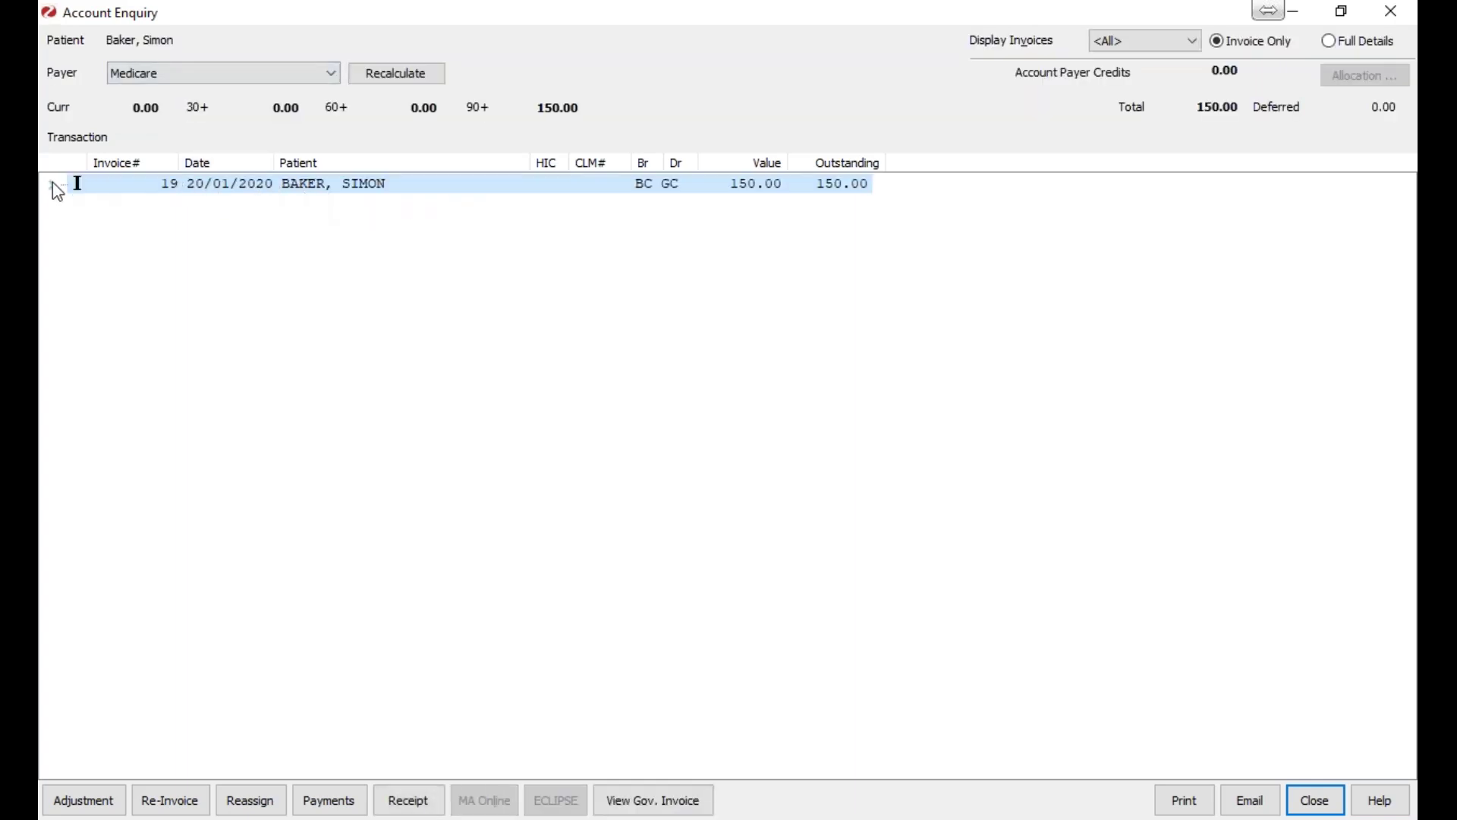
Re-invoice the $150.00 Medicare invoice and delete its item 104 service.
click(50, 184)
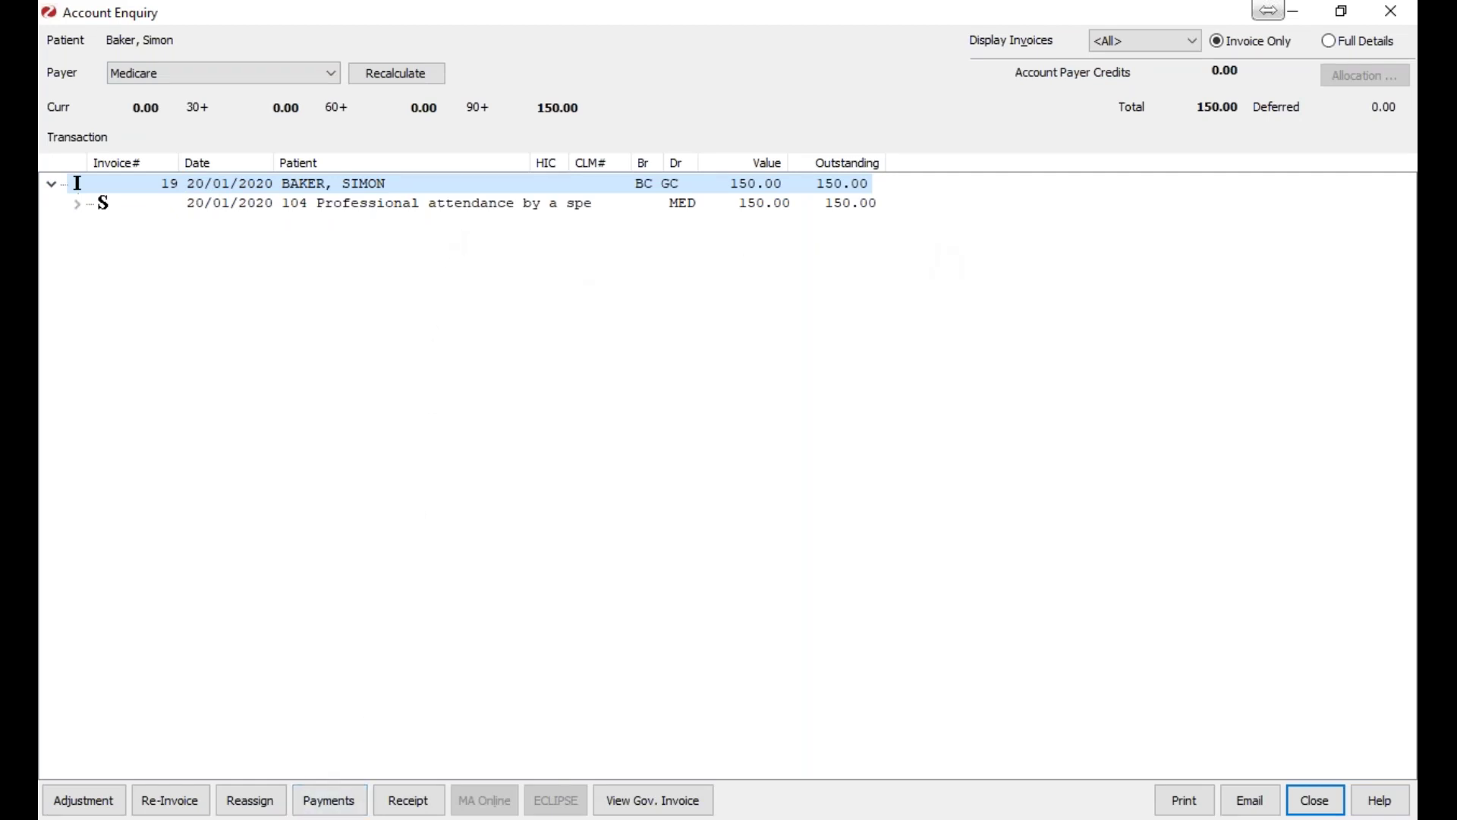
click(202, 809)
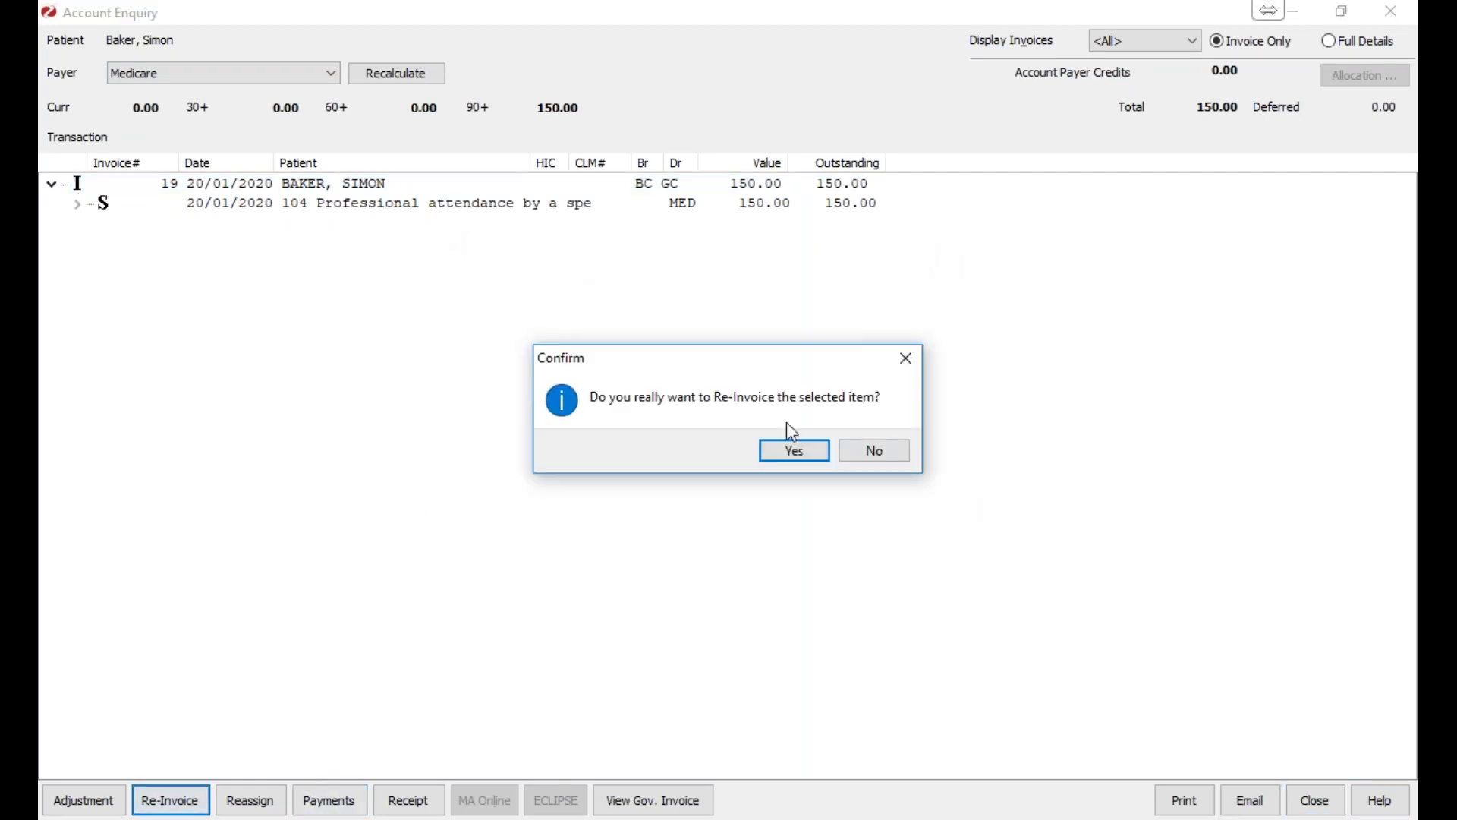
click(790, 455)
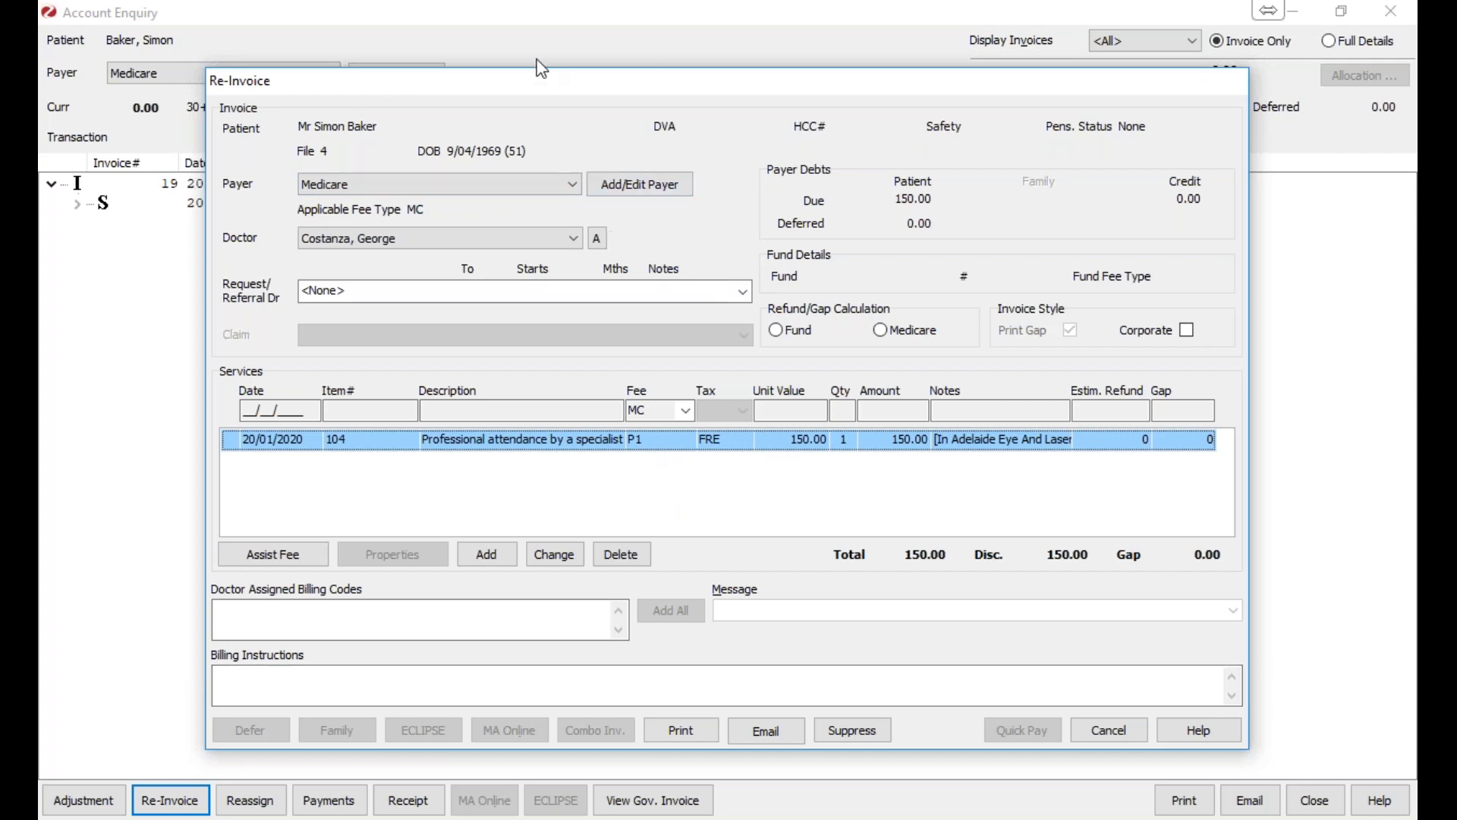
drag(552, 98, 762, 82)
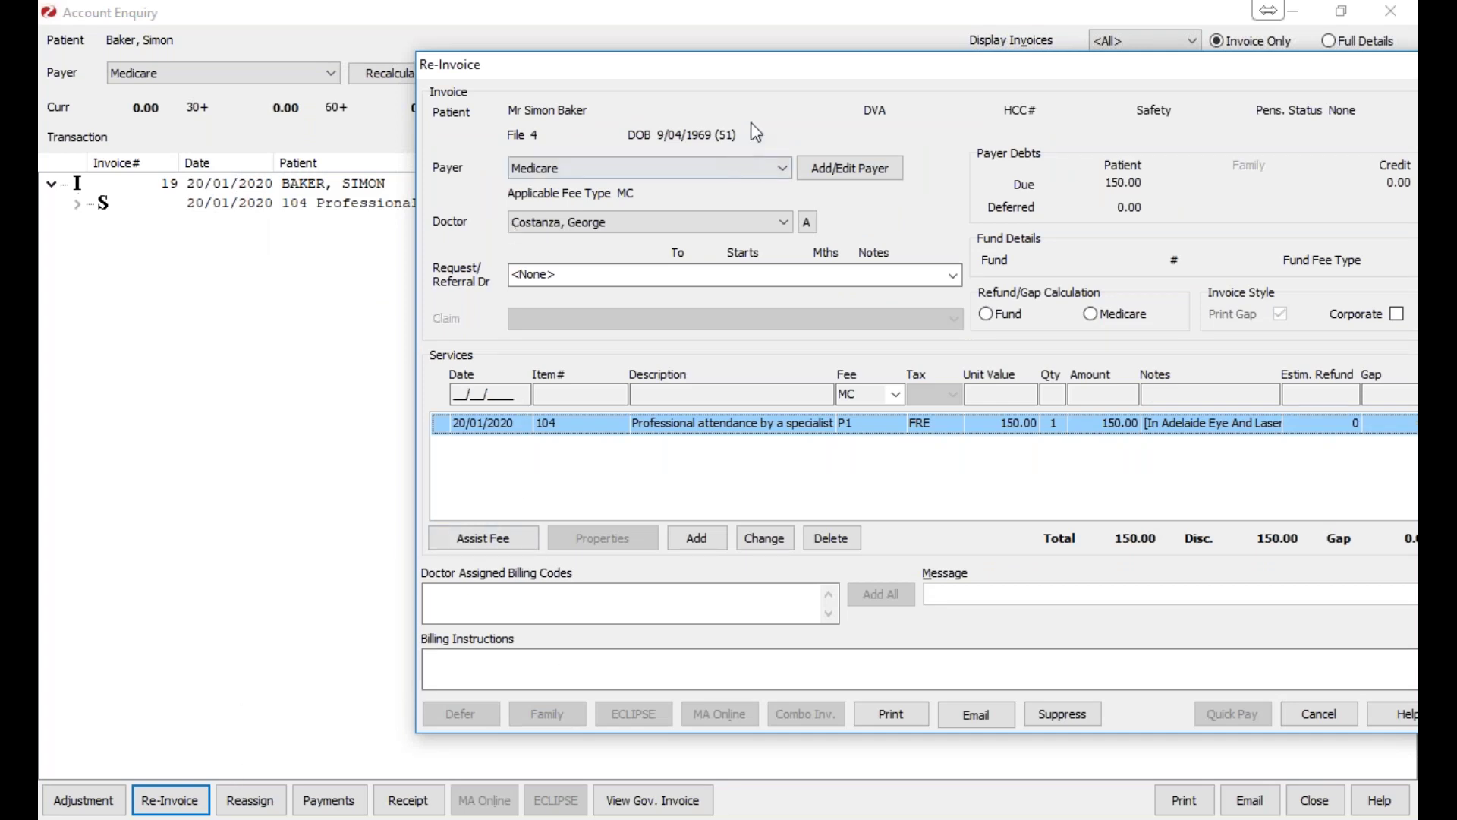
drag(740, 65, 469, 53)
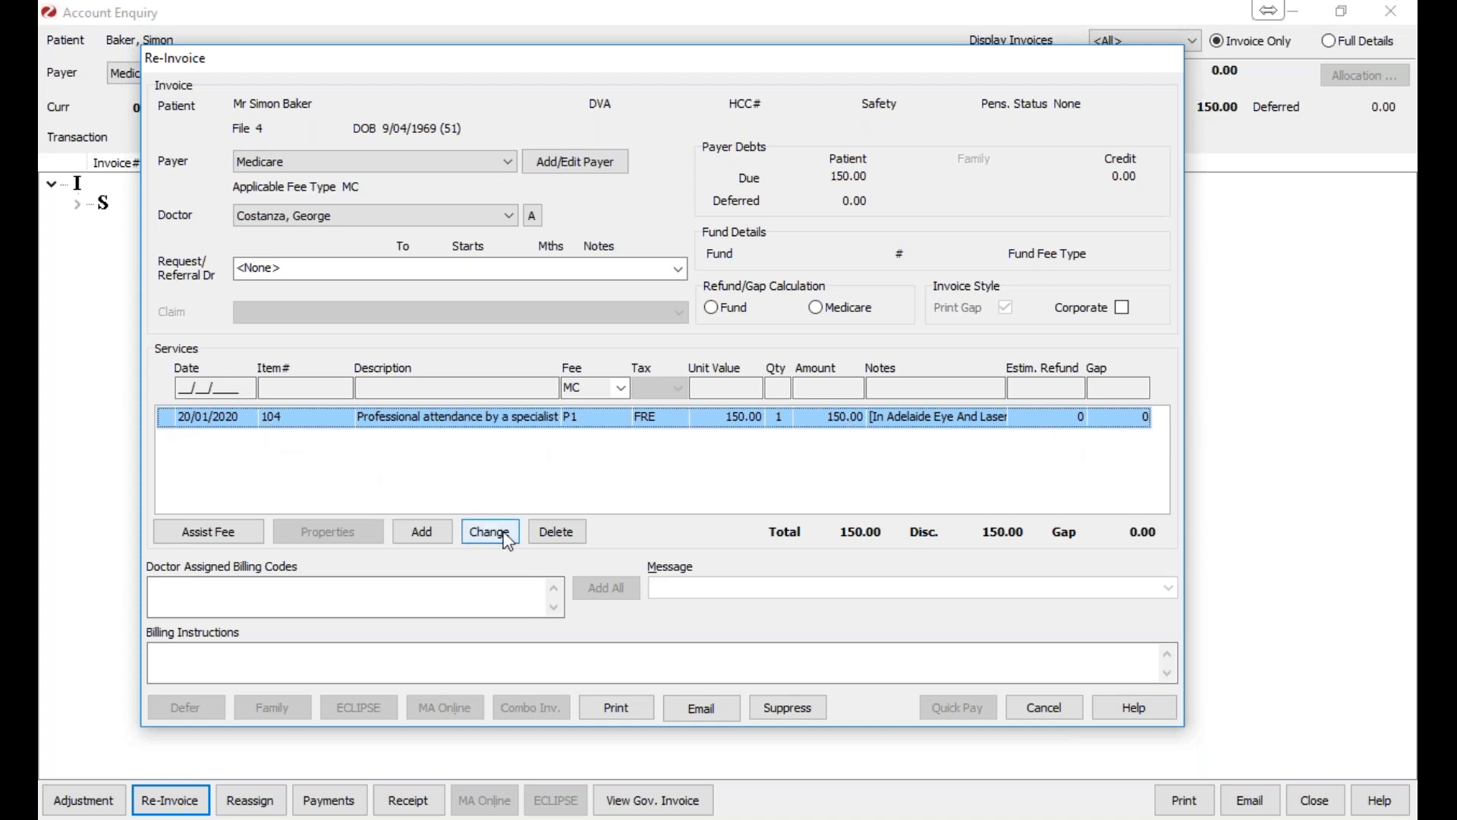
click(577, 533)
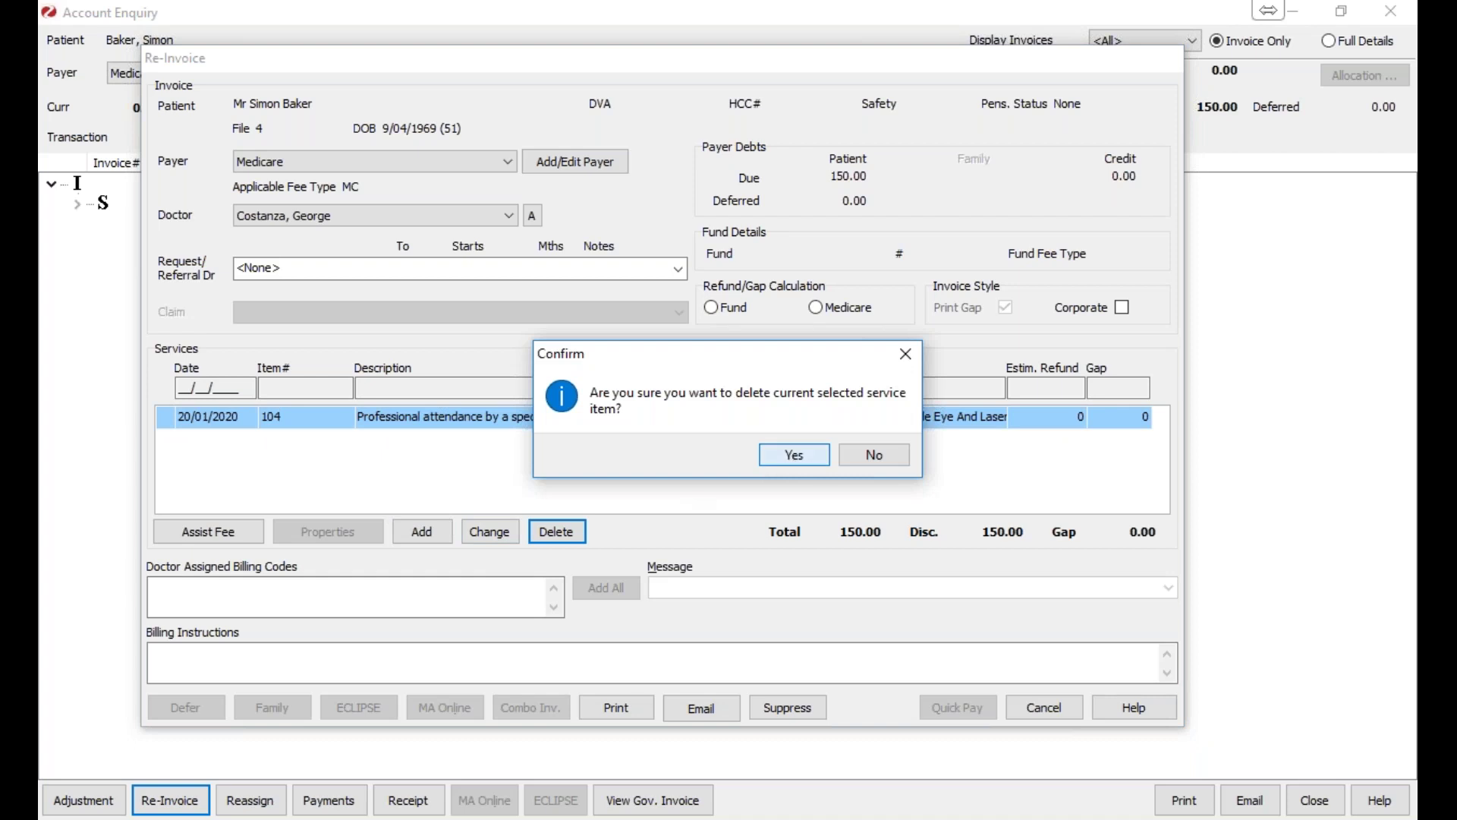
key(Return)
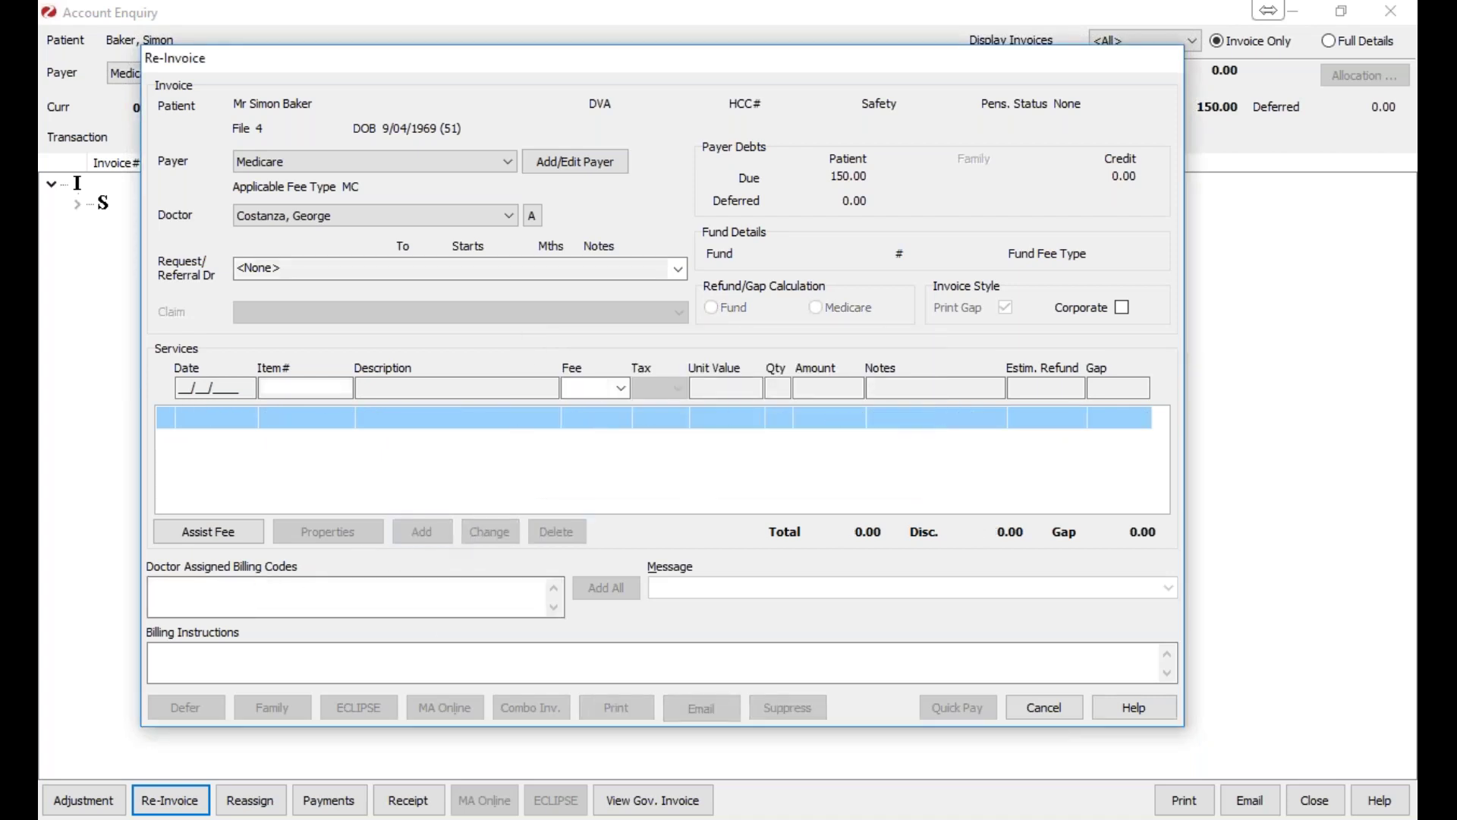
Add service item 36 at the Medicare Schedule fee and complete the re-invoice with printing suppressed.
text(36)
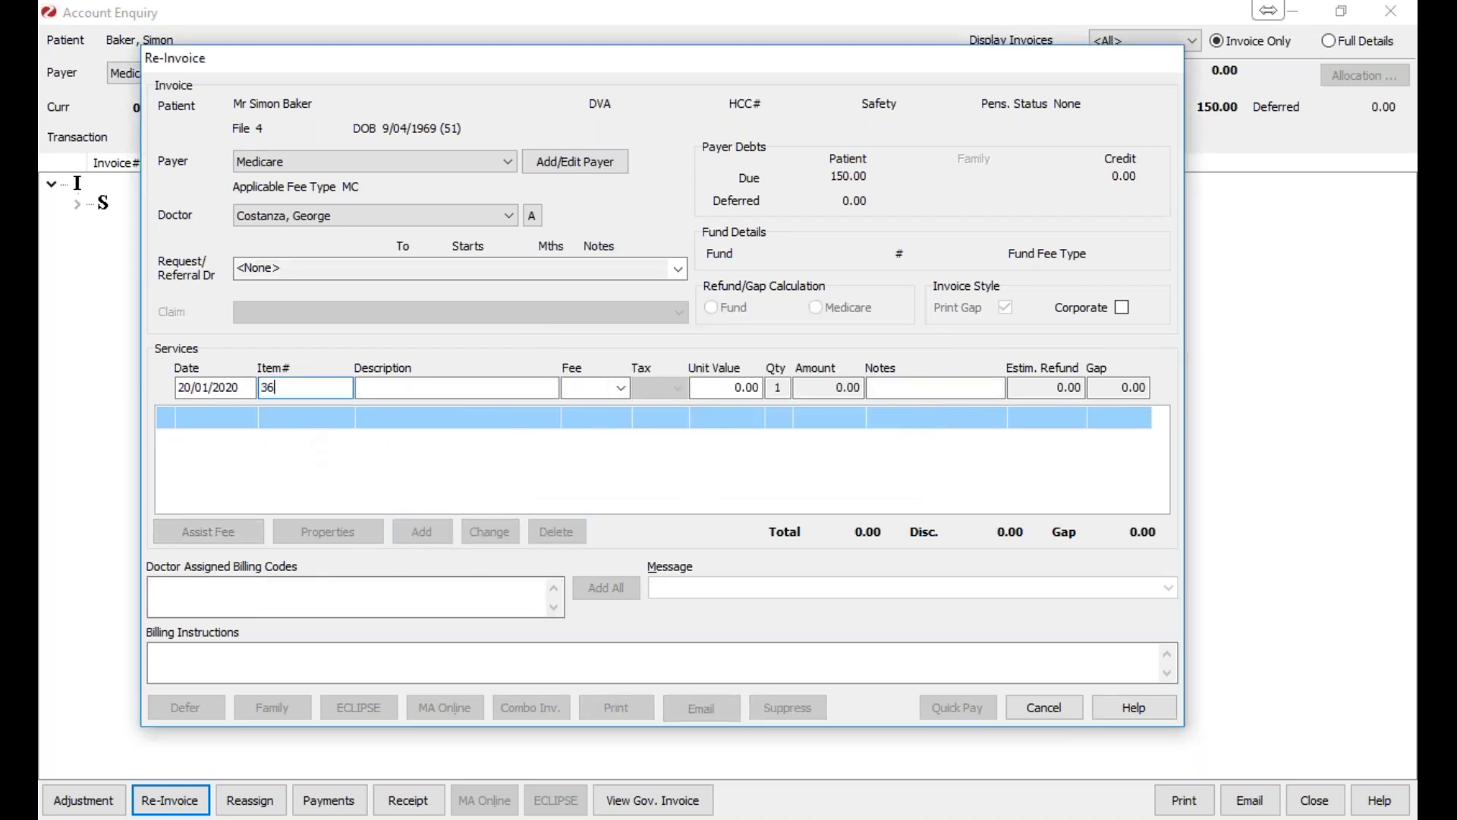
key(Tab)
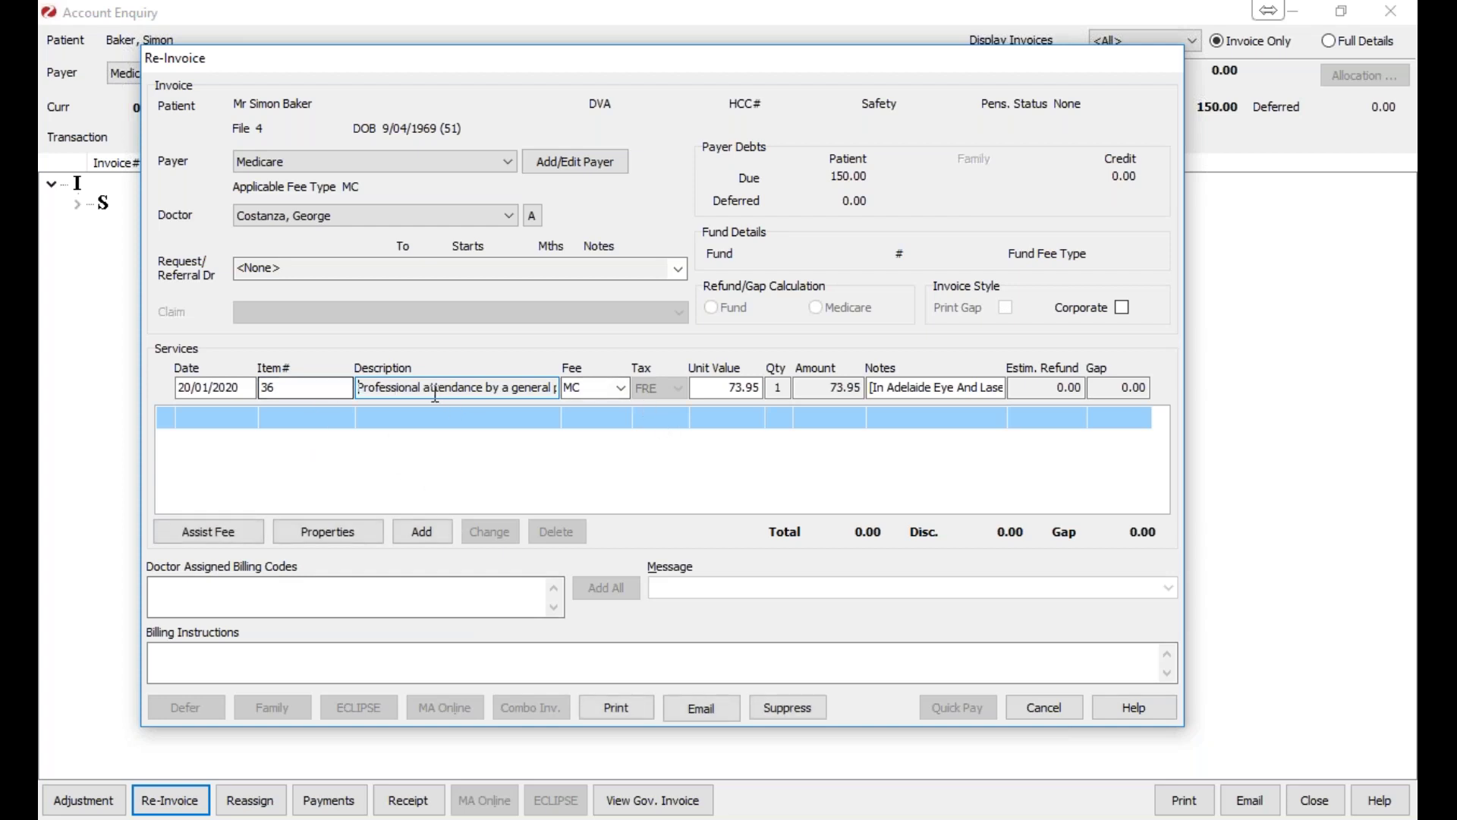
click(619, 388)
click(620, 397)
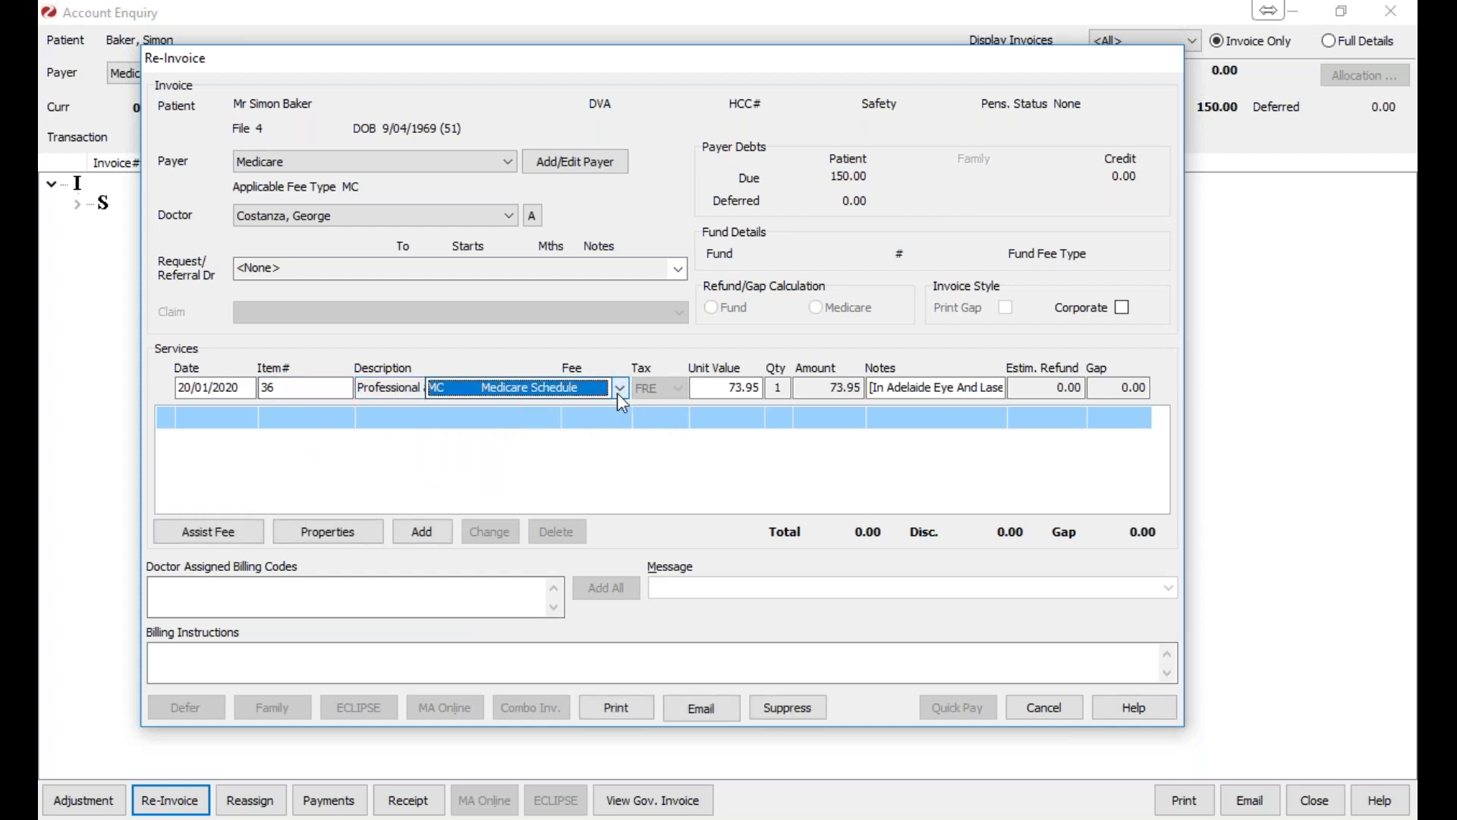
key(Return)
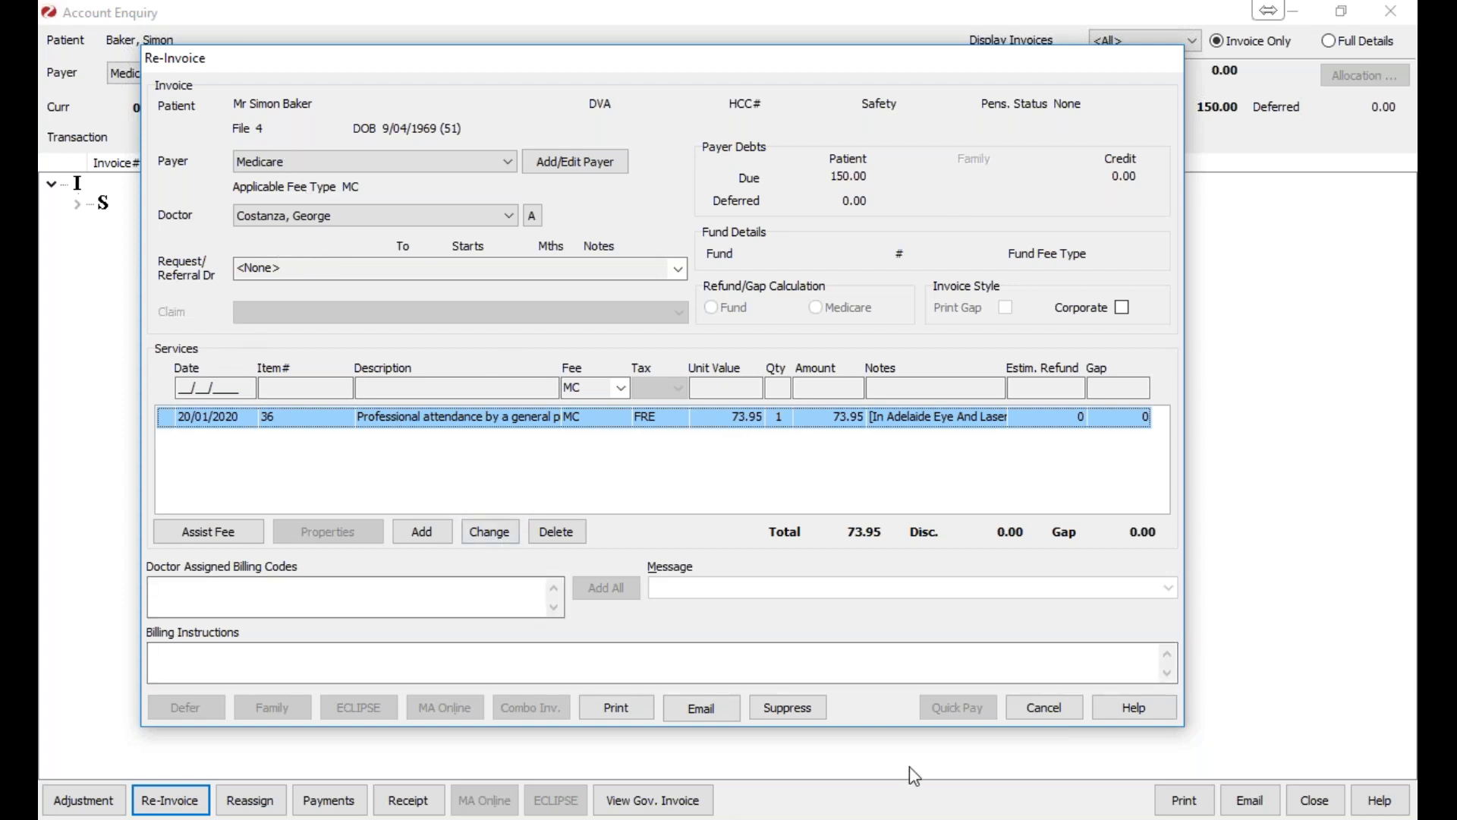
click(782, 709)
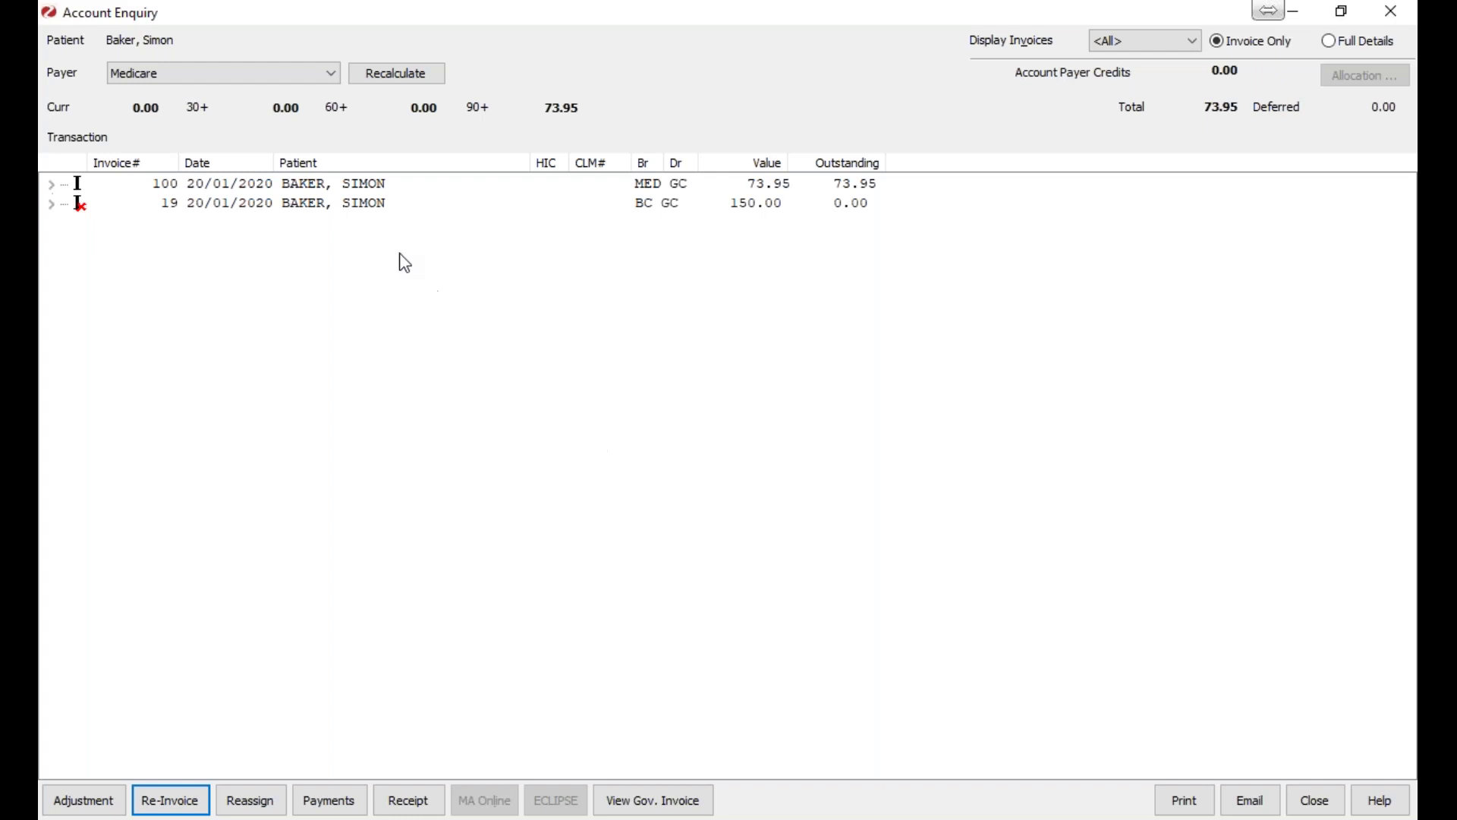
Examine the replacement and cancelled Medicare invoices, and expand the replacement to view its service line.
click(346, 184)
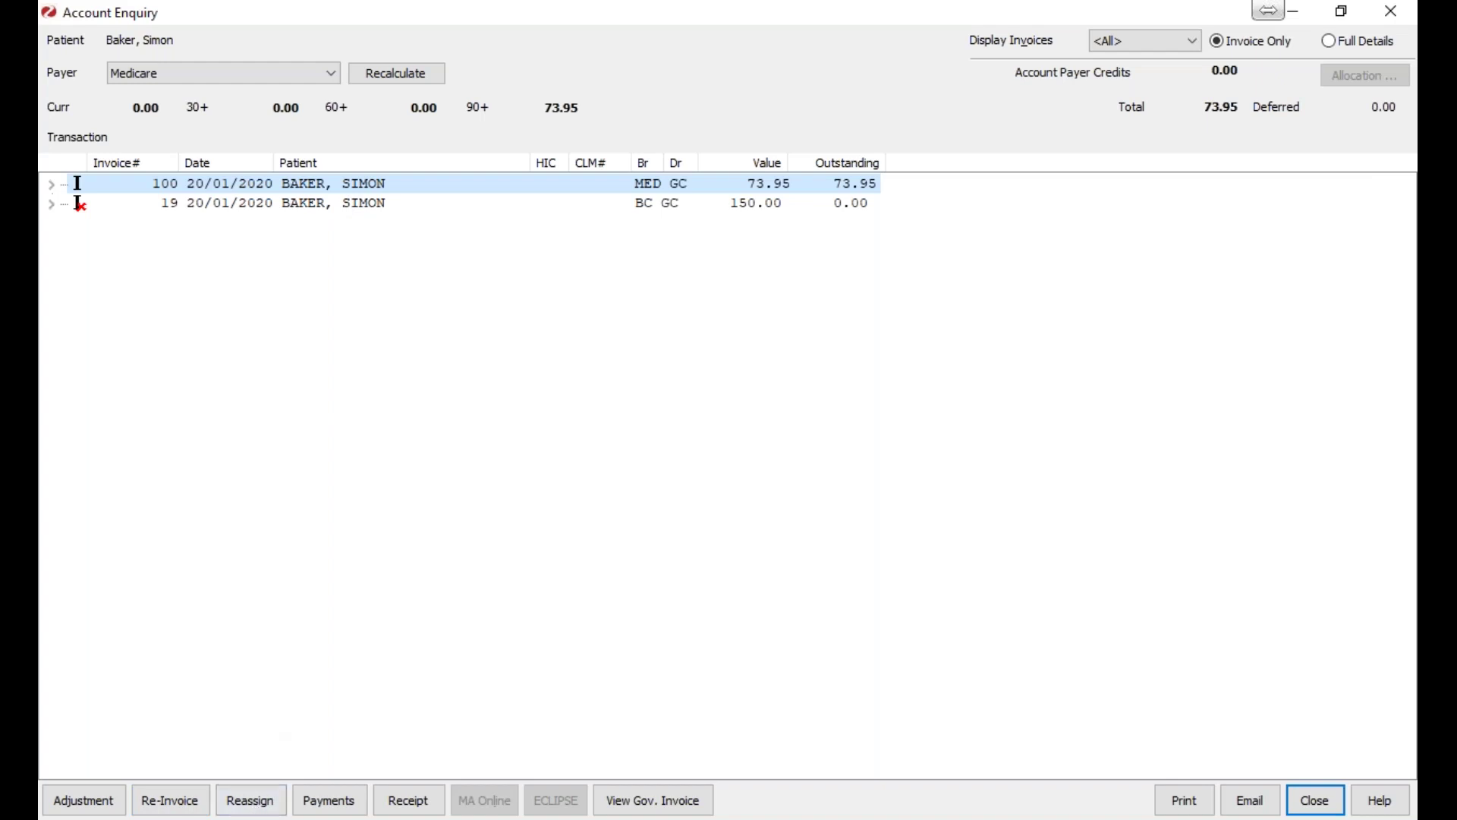
click(255, 74)
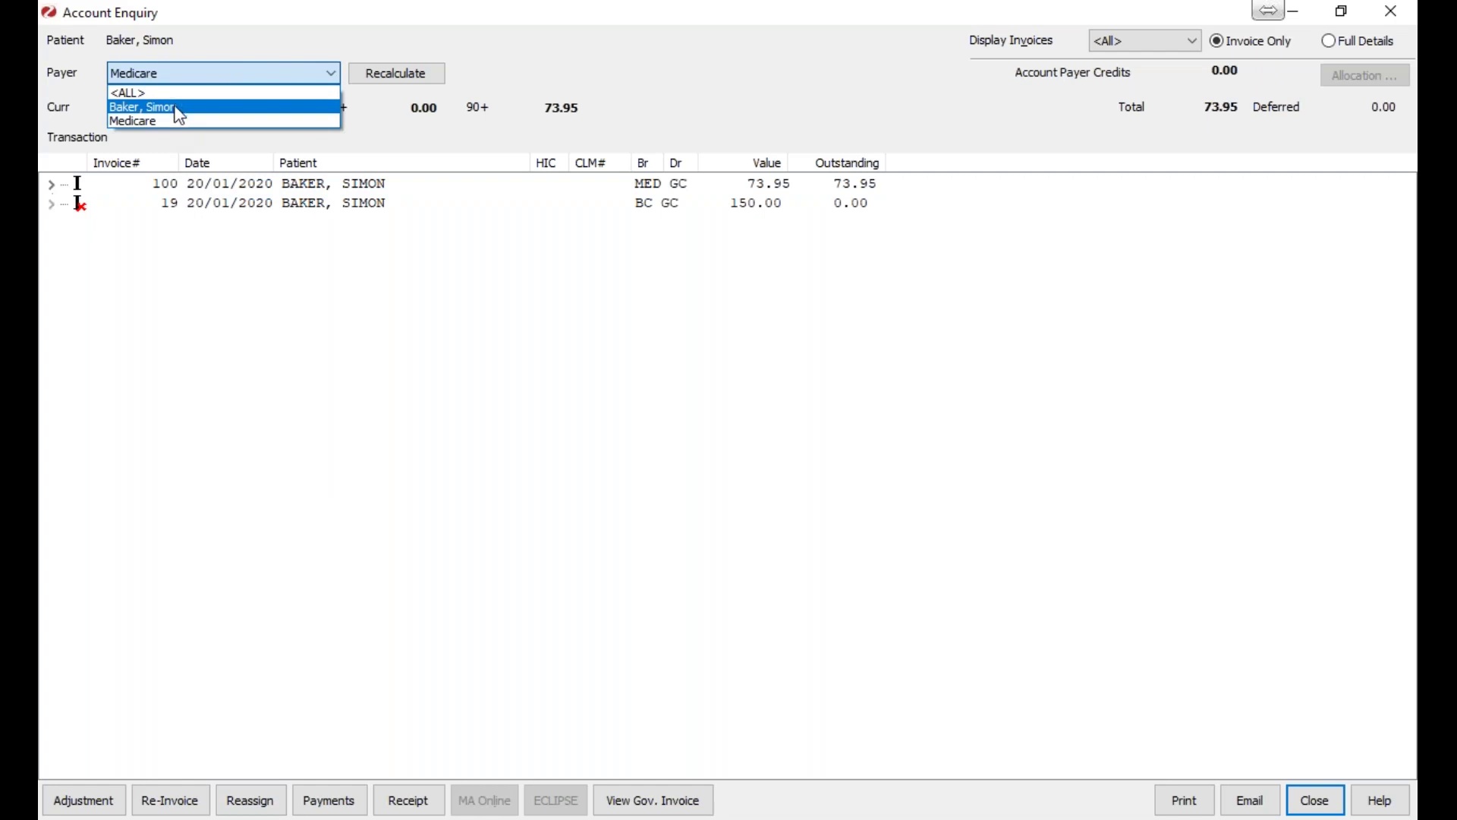
click(259, 318)
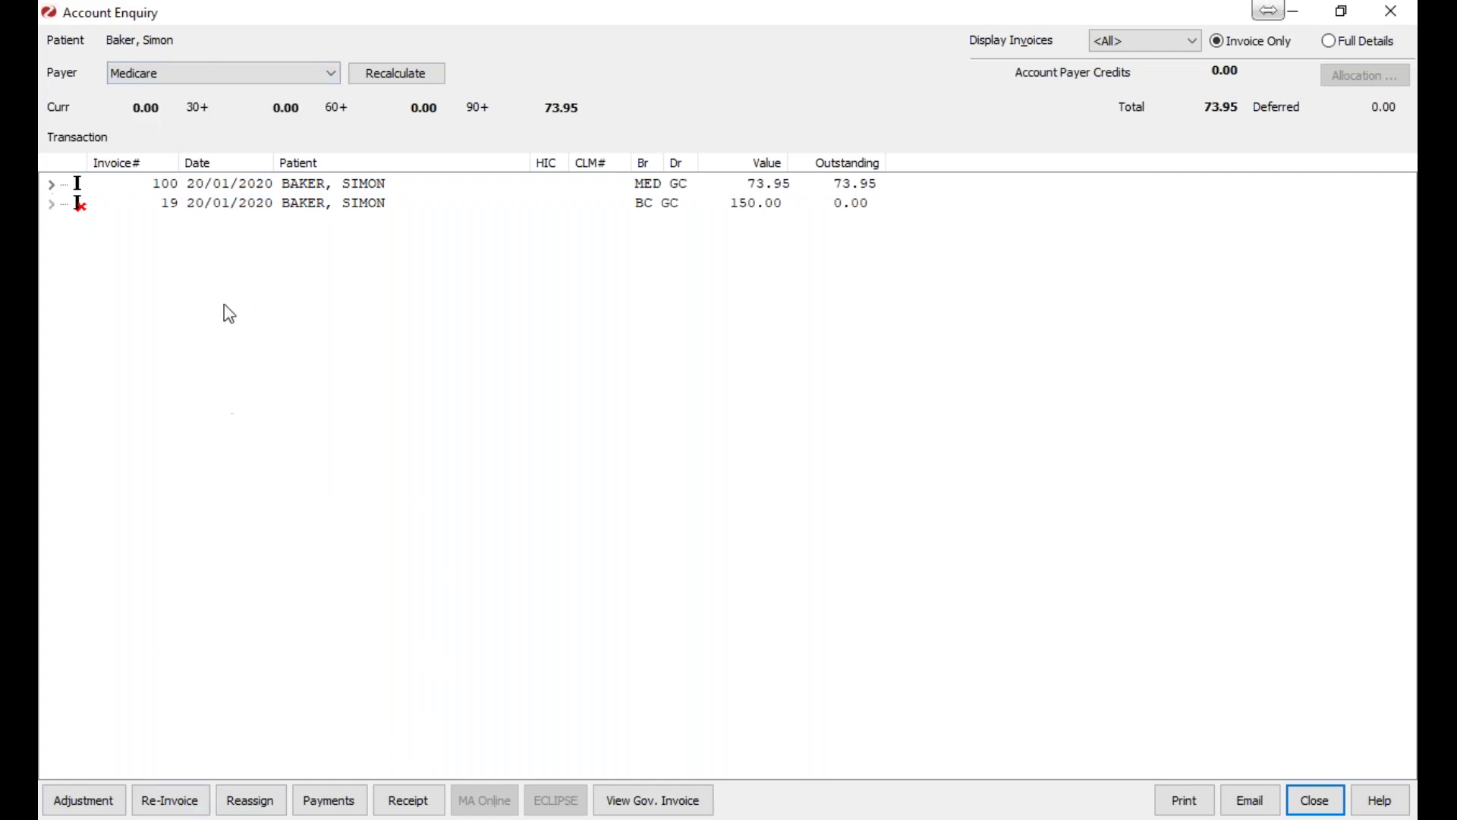
click(241, 186)
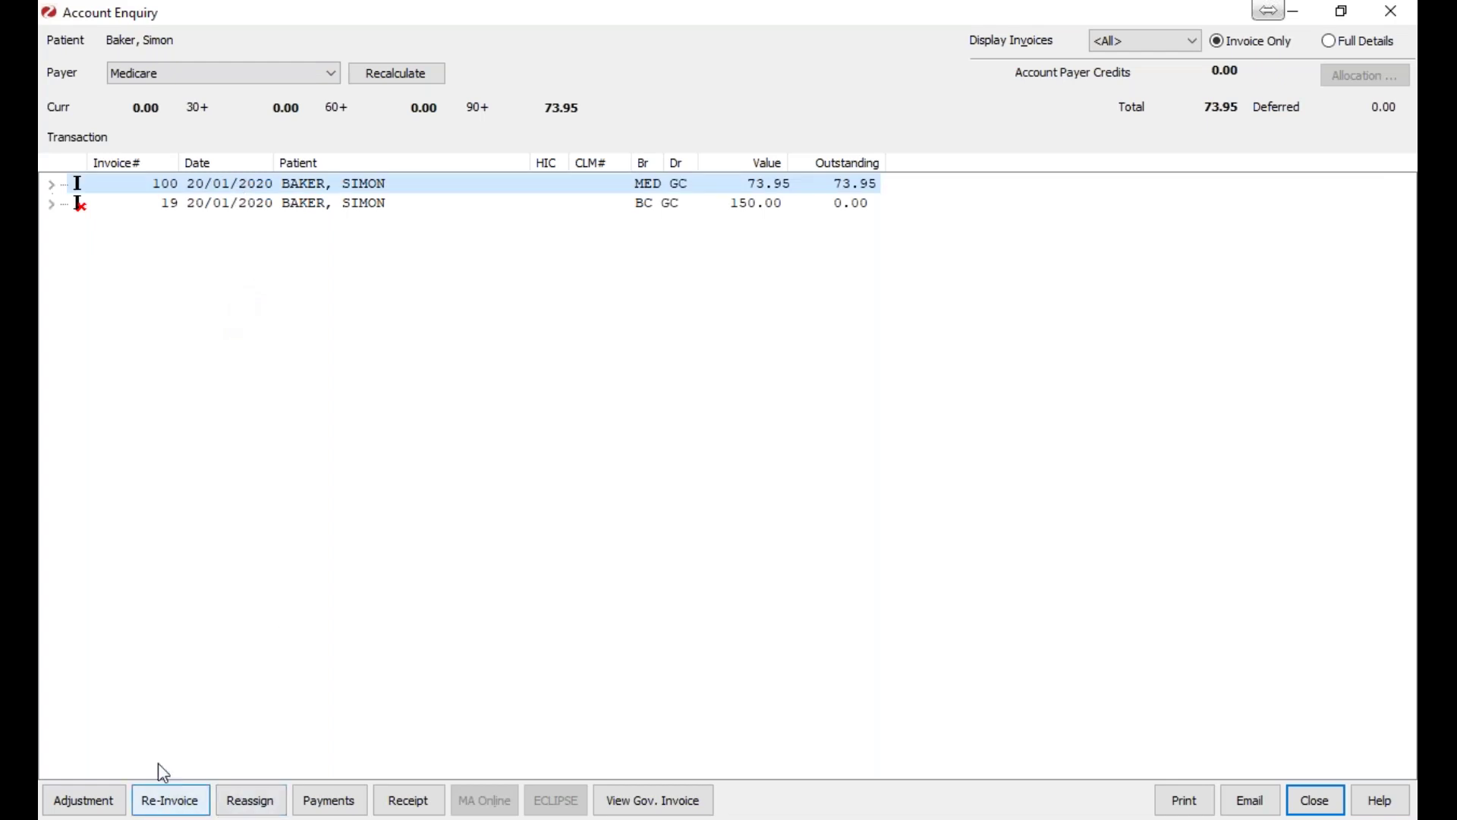
click(80, 206)
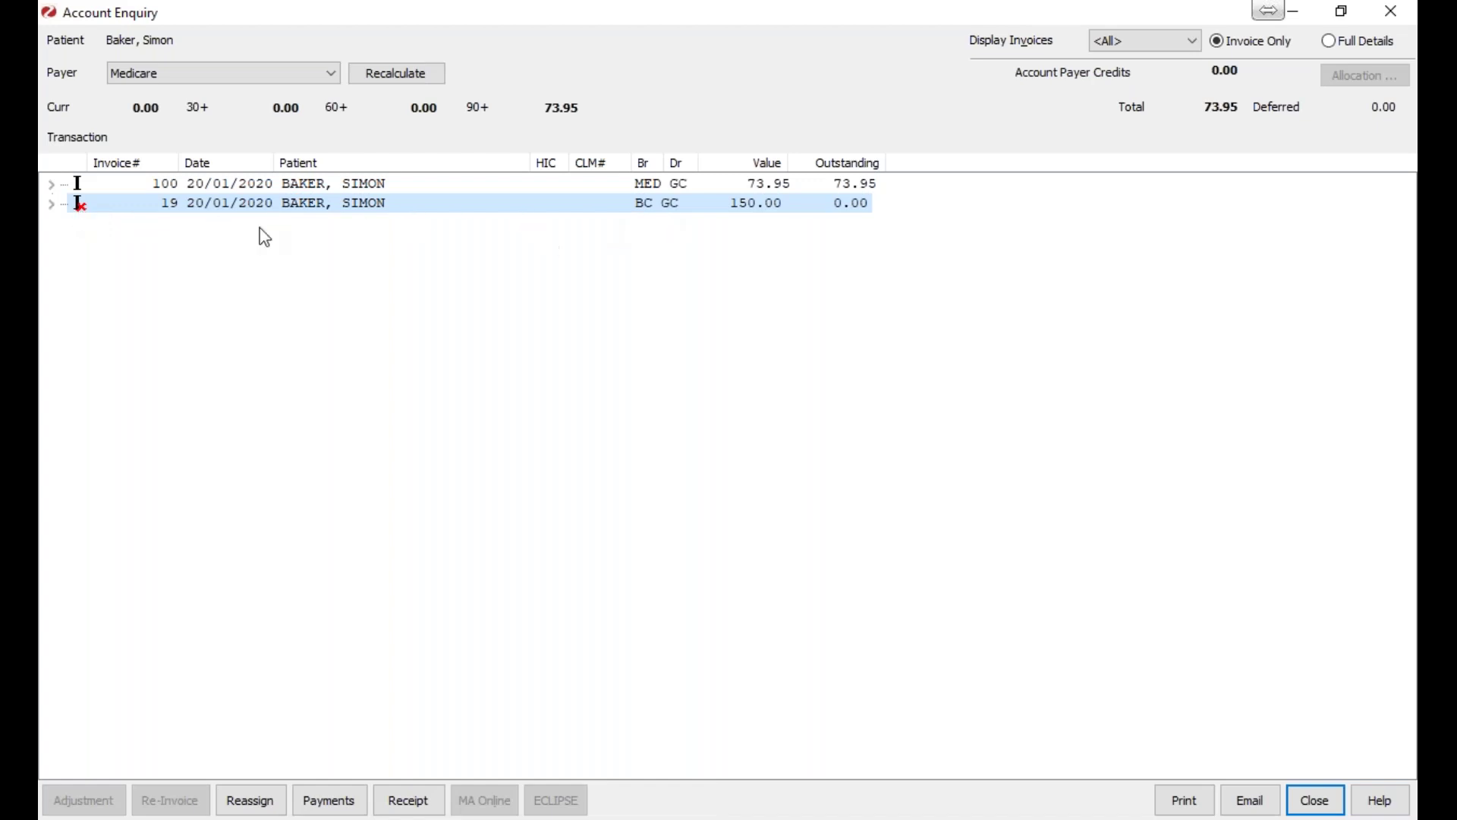
click(128, 186)
click(51, 184)
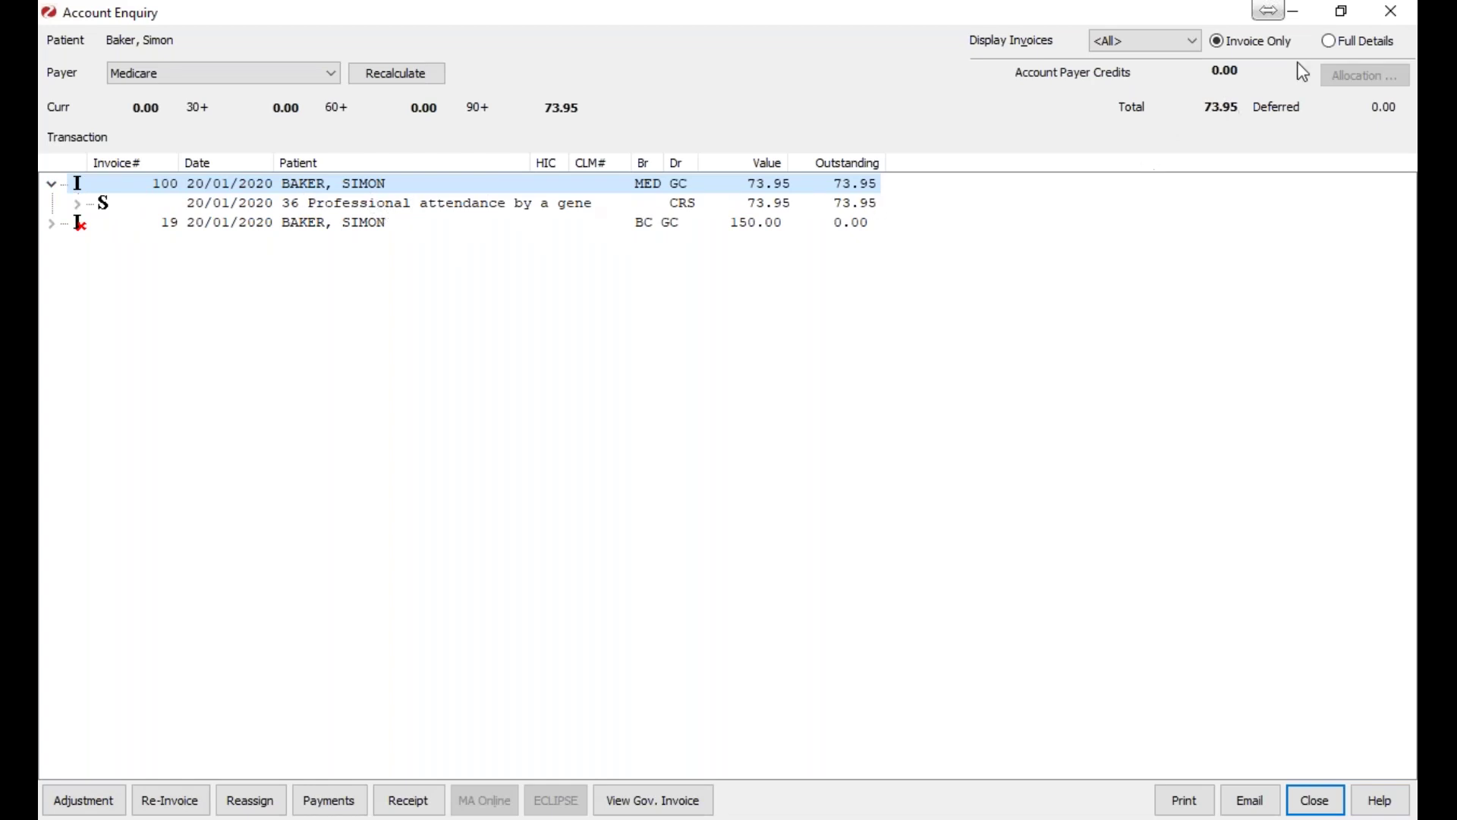
Close the account enquiry and patient record, and open the Waiting Room with the filter set to Show All.
click(1412, 10)
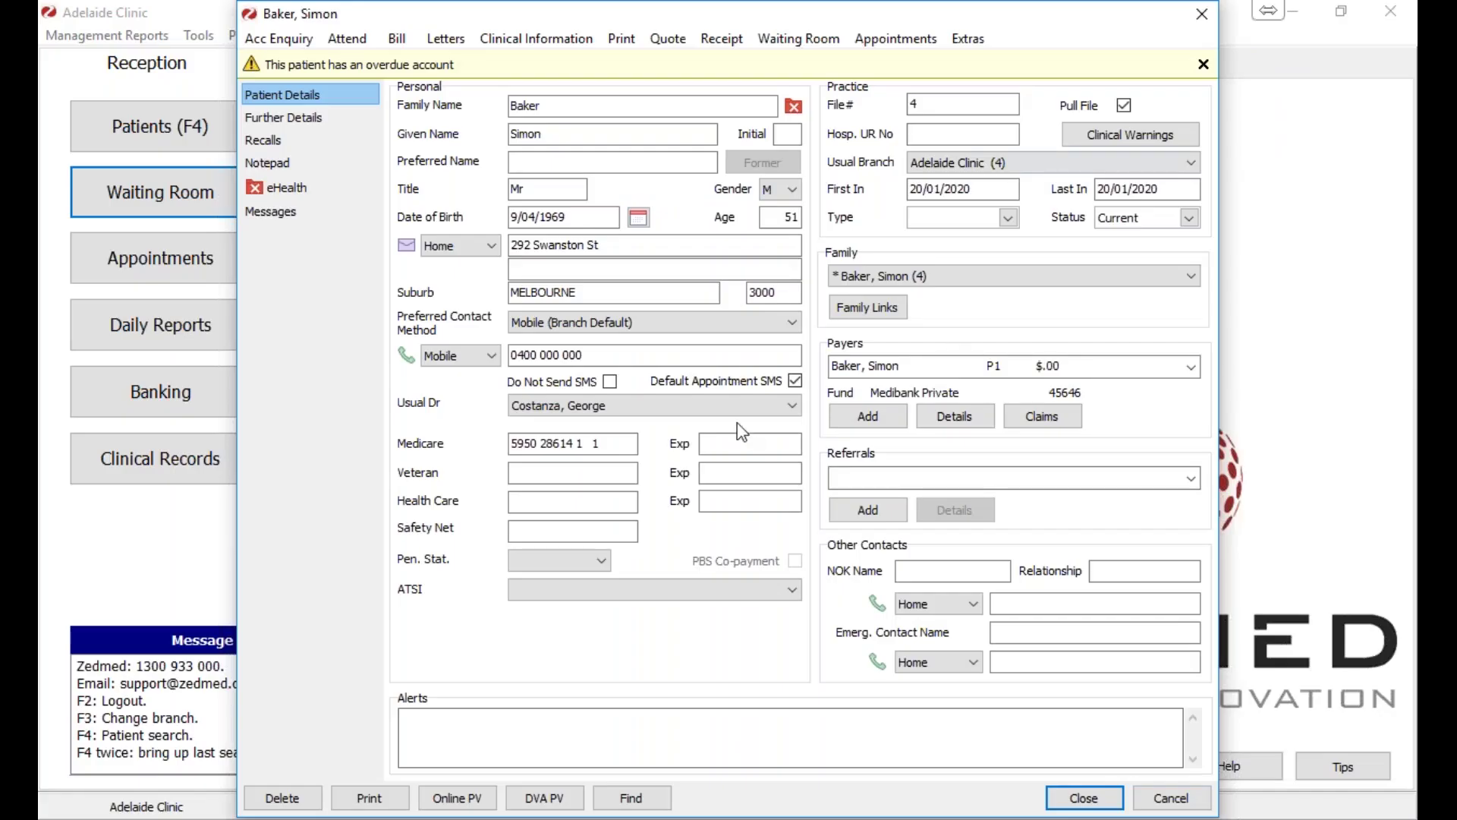
key(Escape)
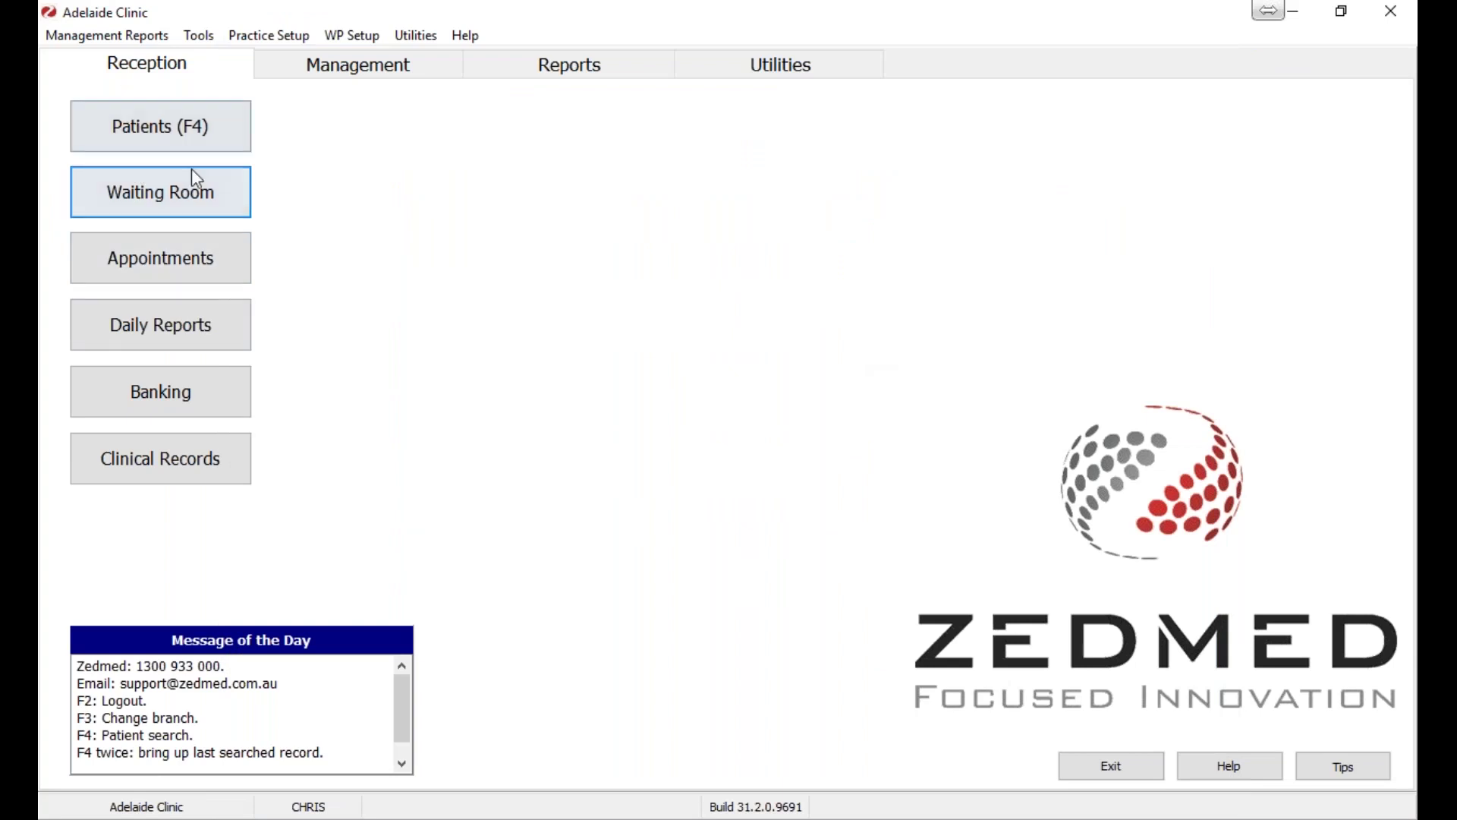
click(160, 192)
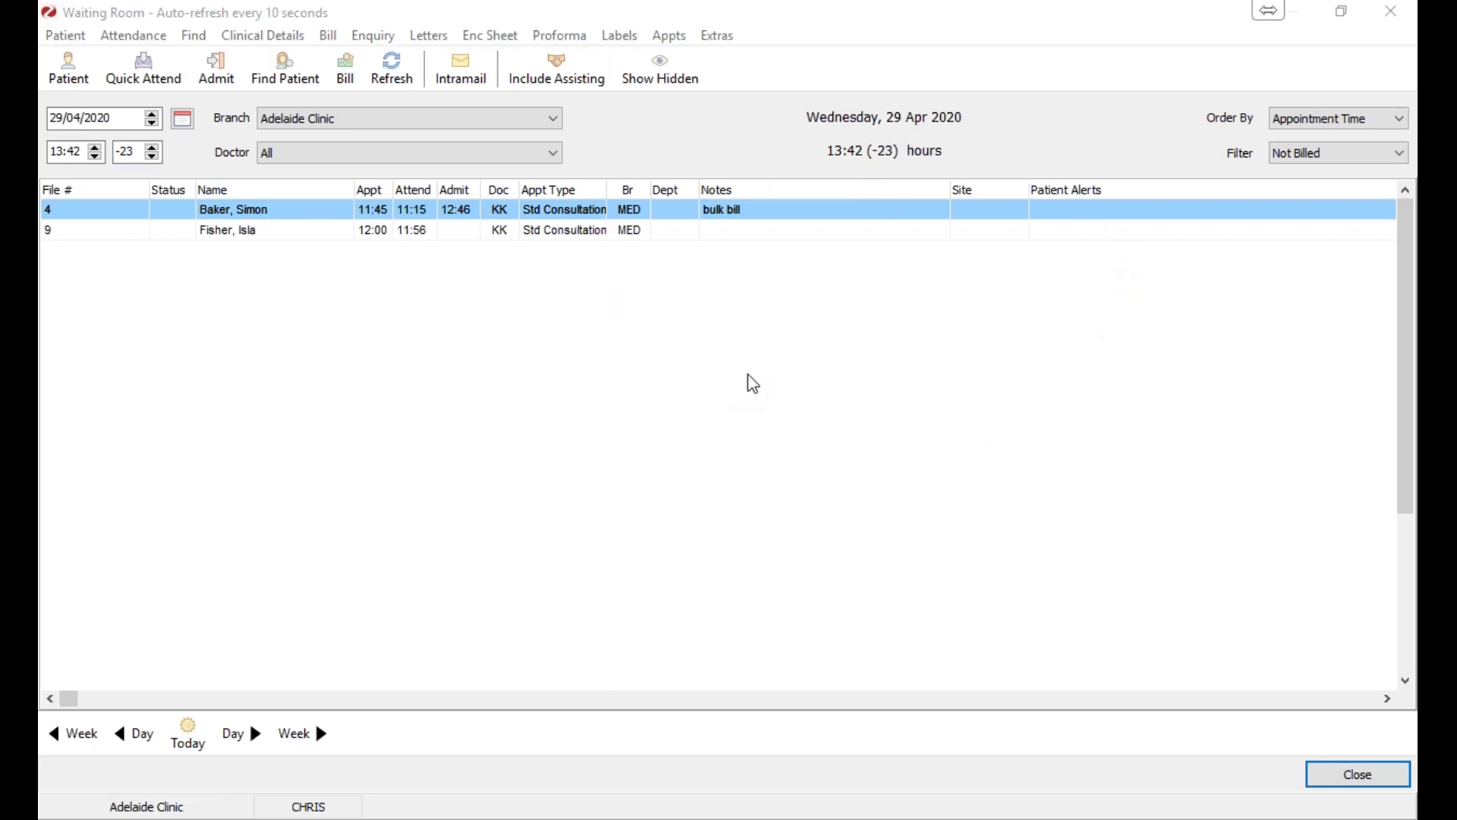
click(1403, 154)
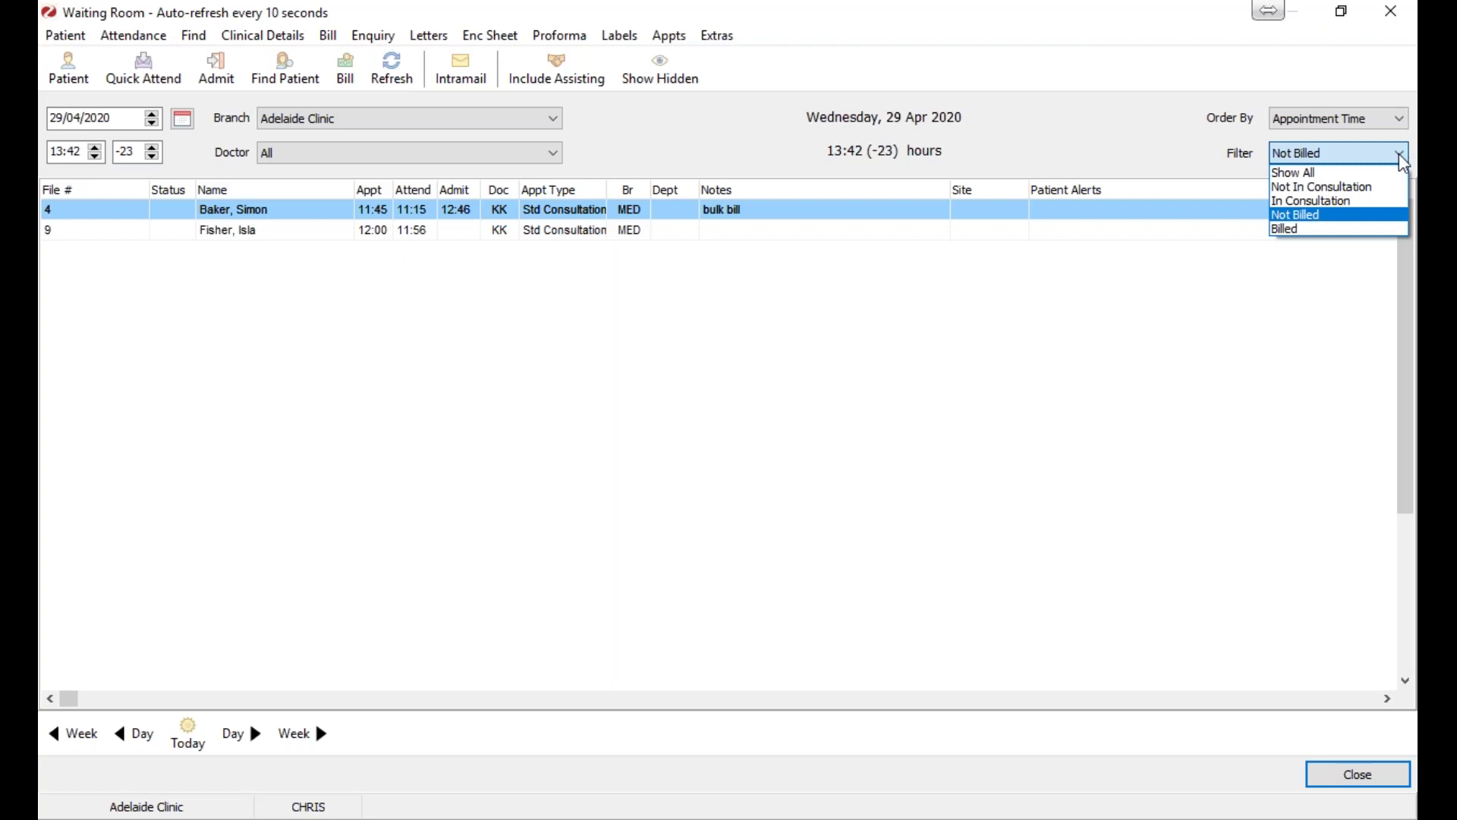
click(1389, 177)
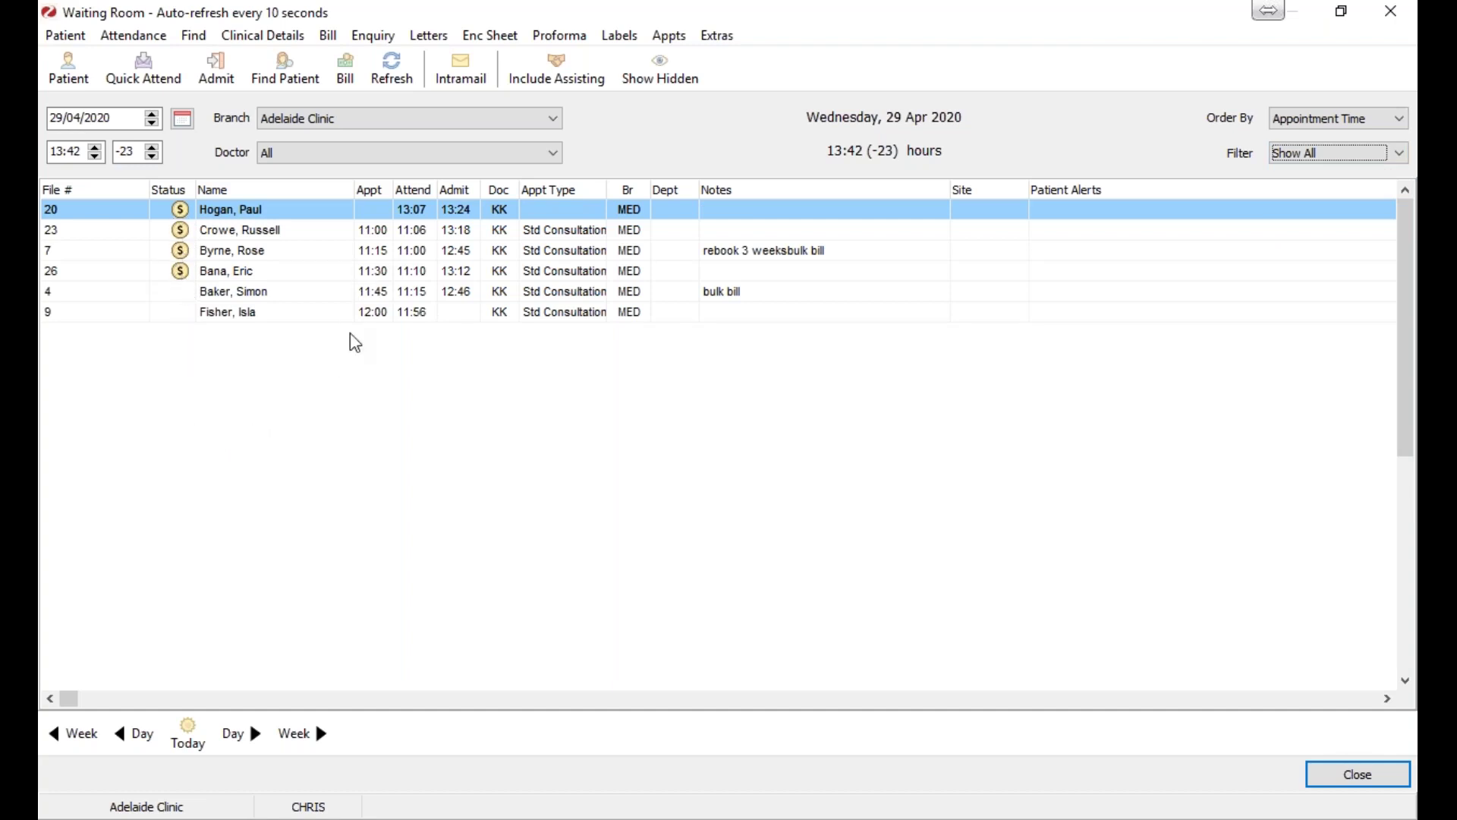
Open the account enquiry for the patient with the 11:15 appointment and expand the Medicare invoice to view its service lines.
click(328, 253)
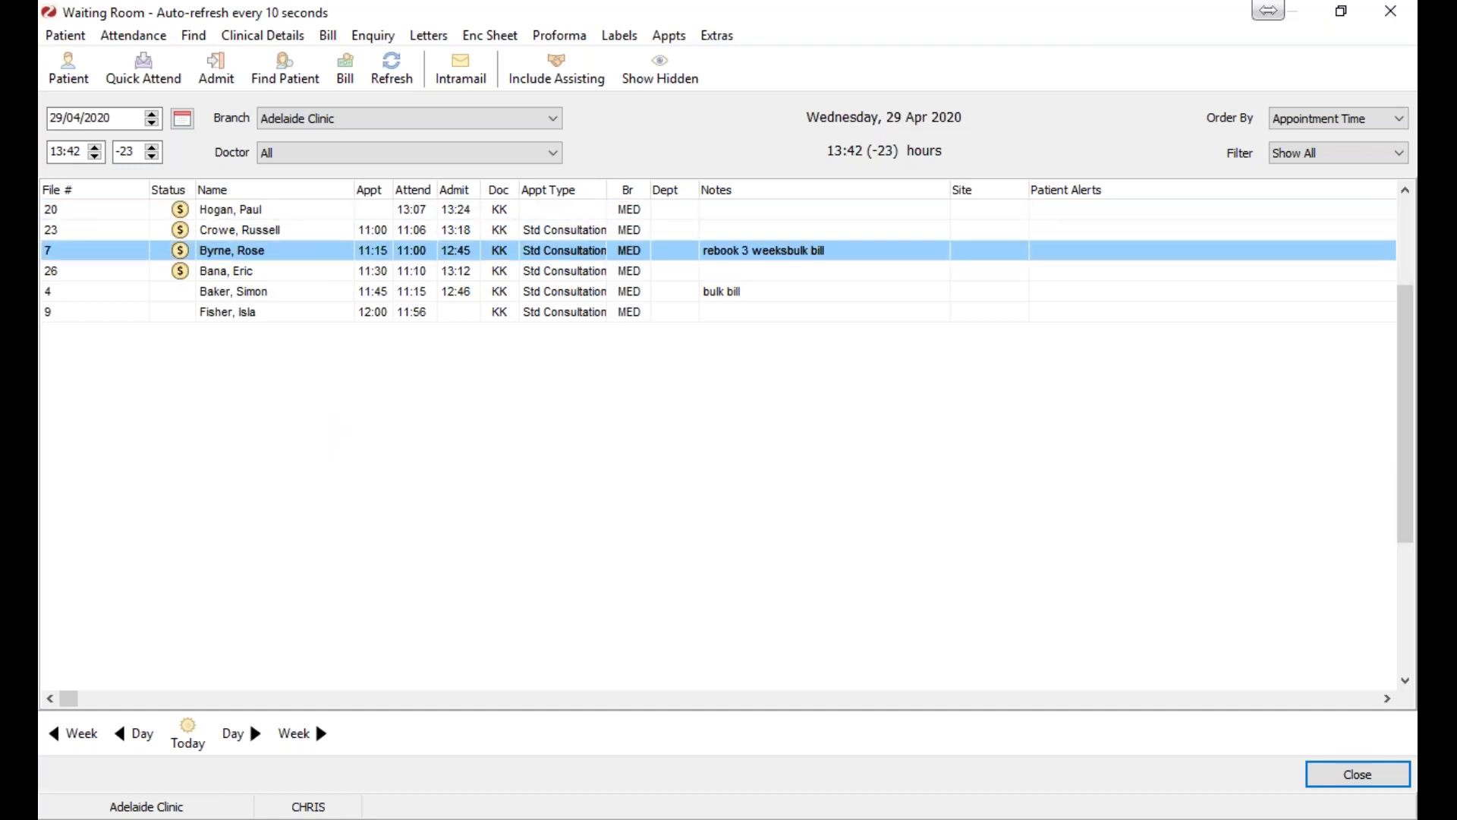
right_click(325, 250)
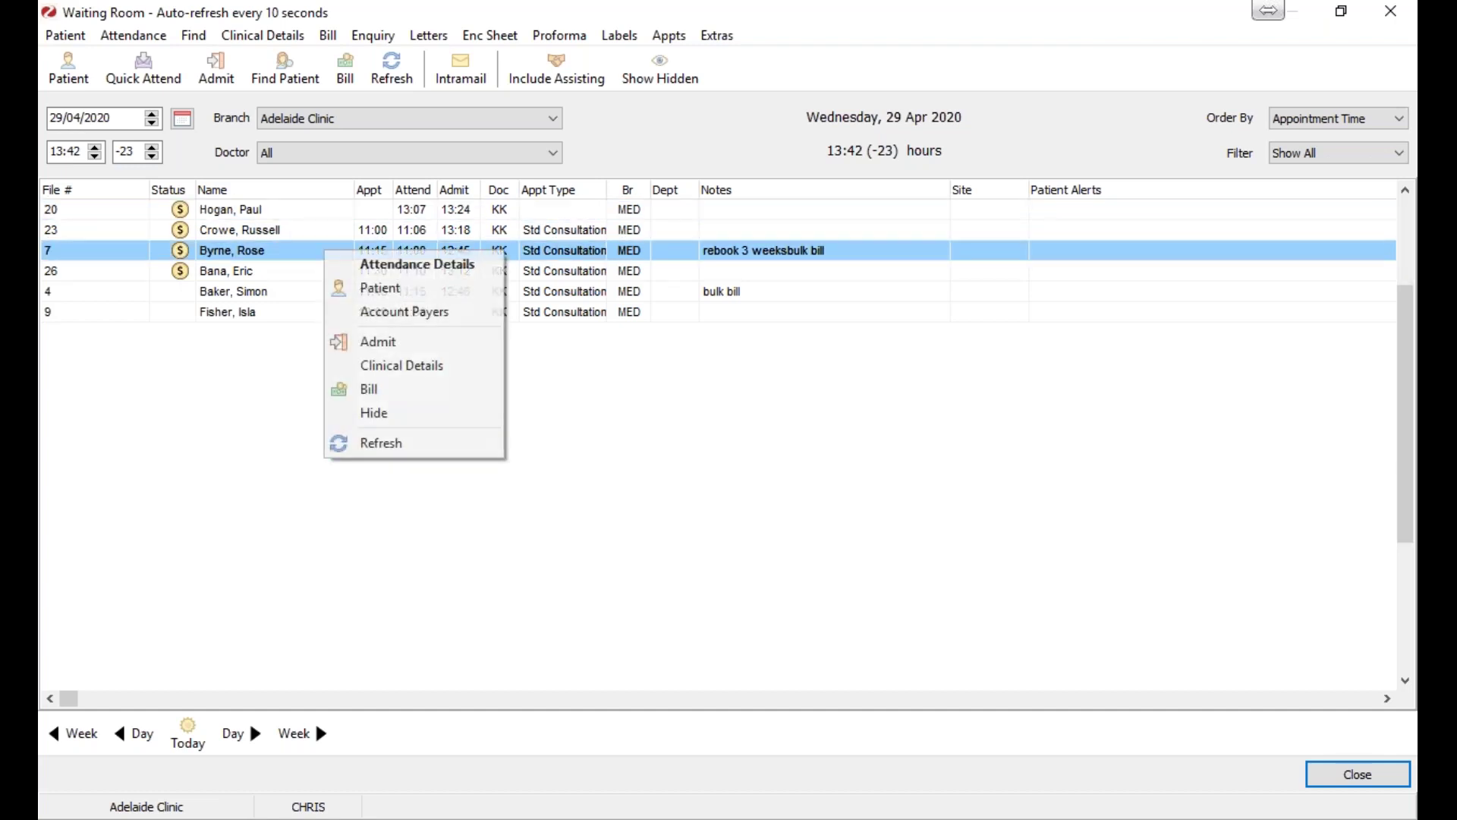
click(423, 291)
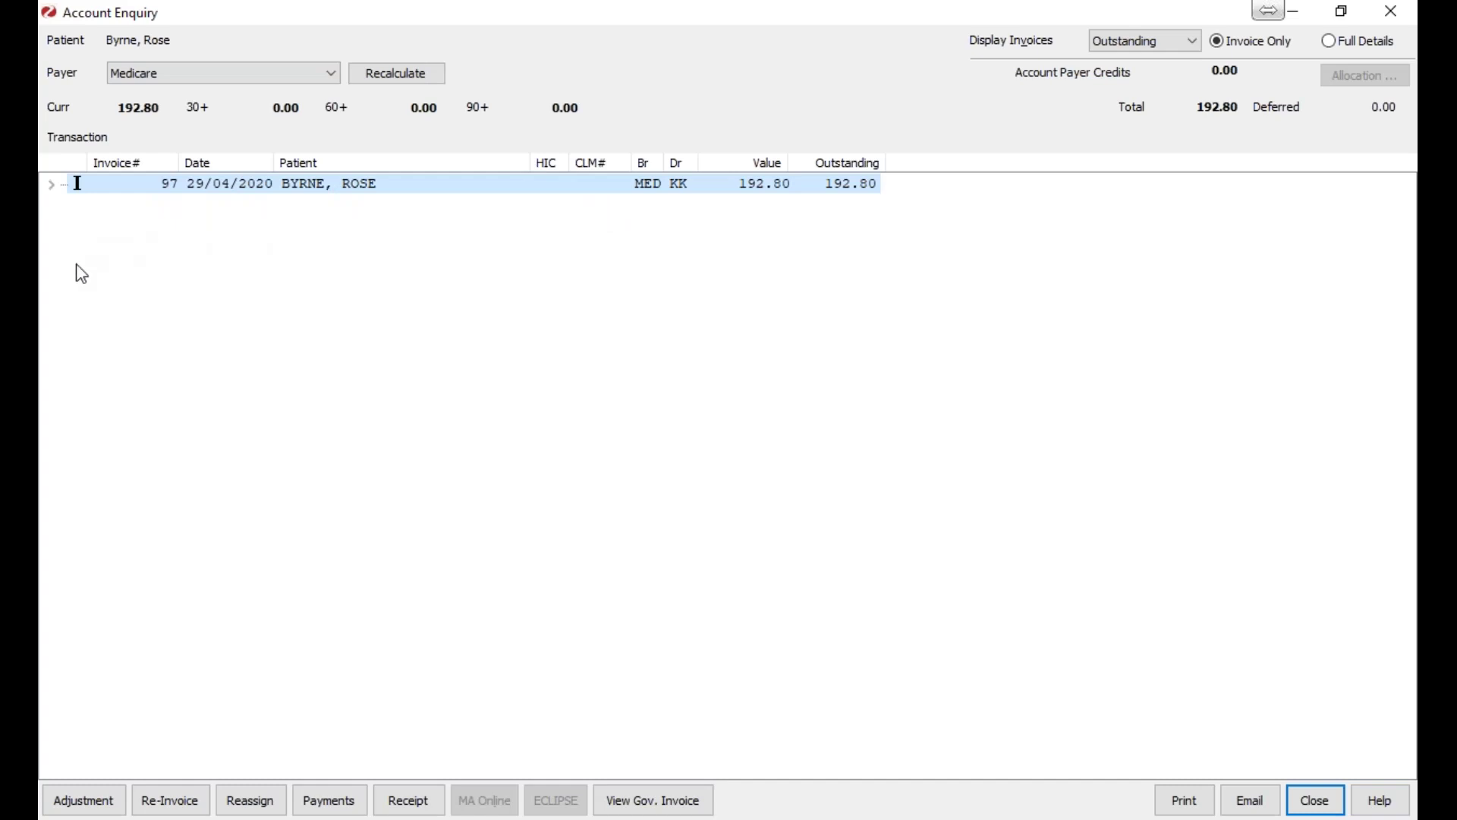
click(51, 185)
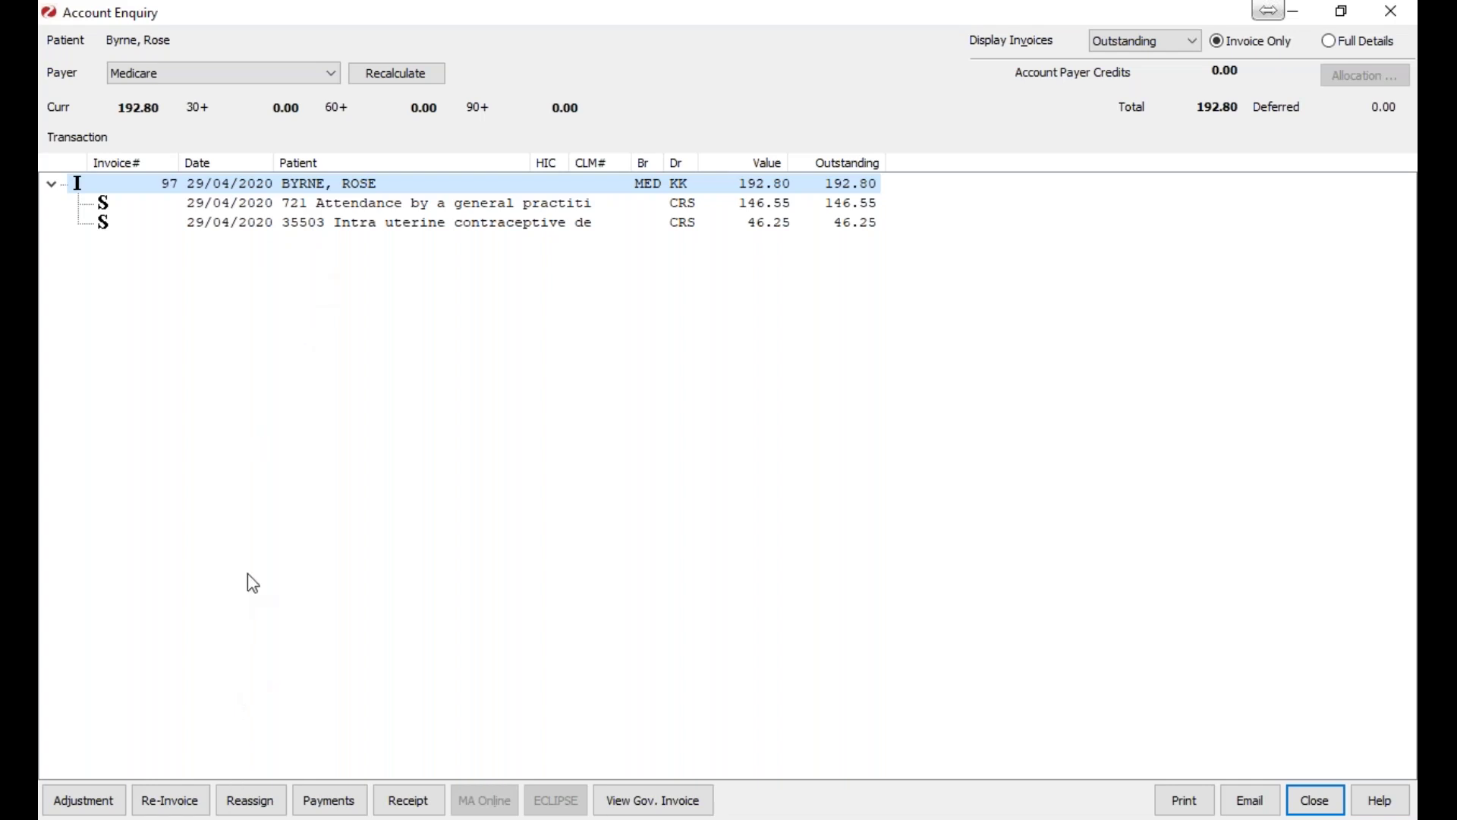
Re-invoice the $192.80 Medicare invoice and delete its item 721 service.
click(193, 806)
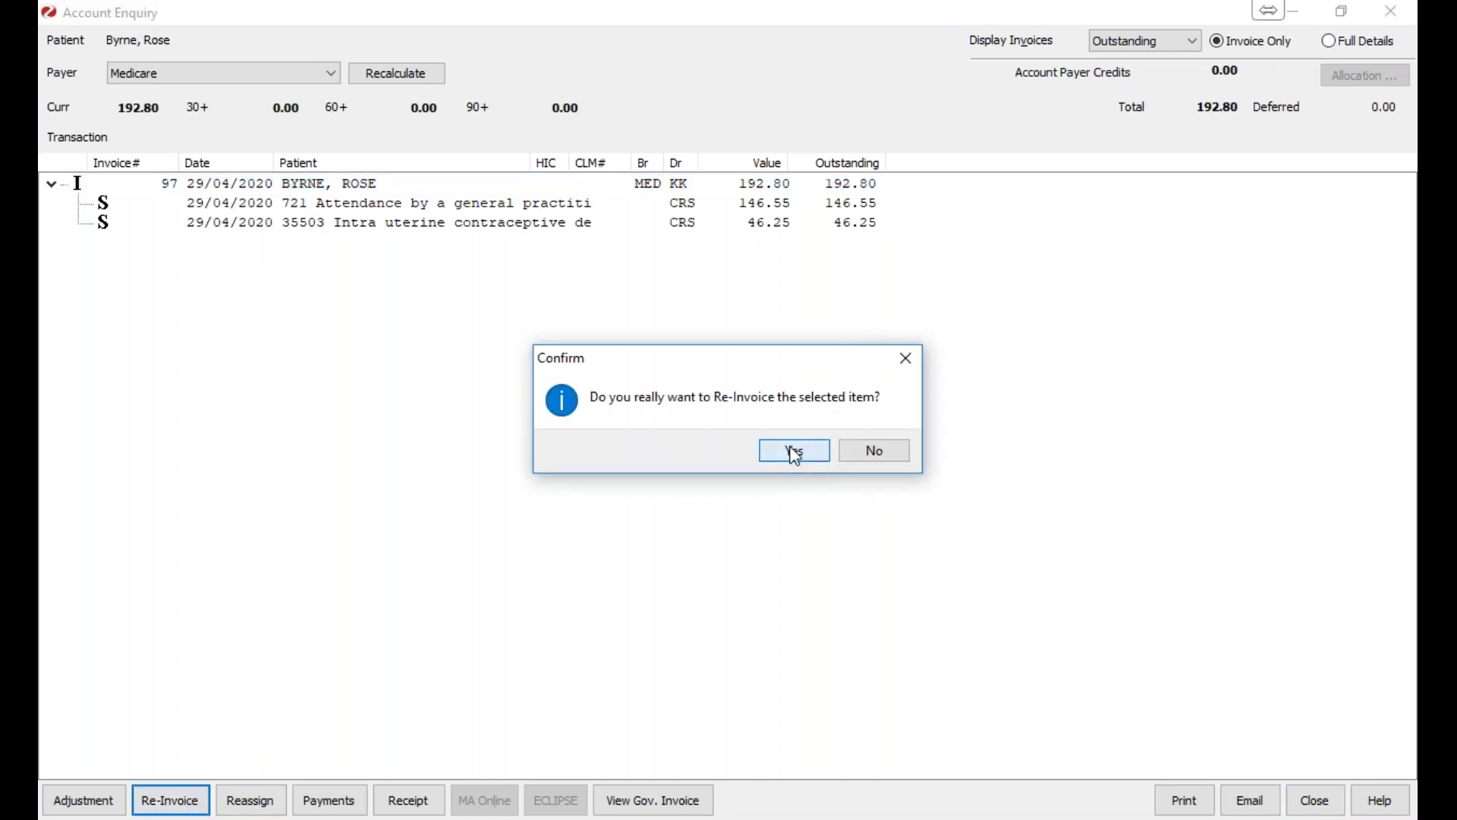
click(795, 454)
click(866, 457)
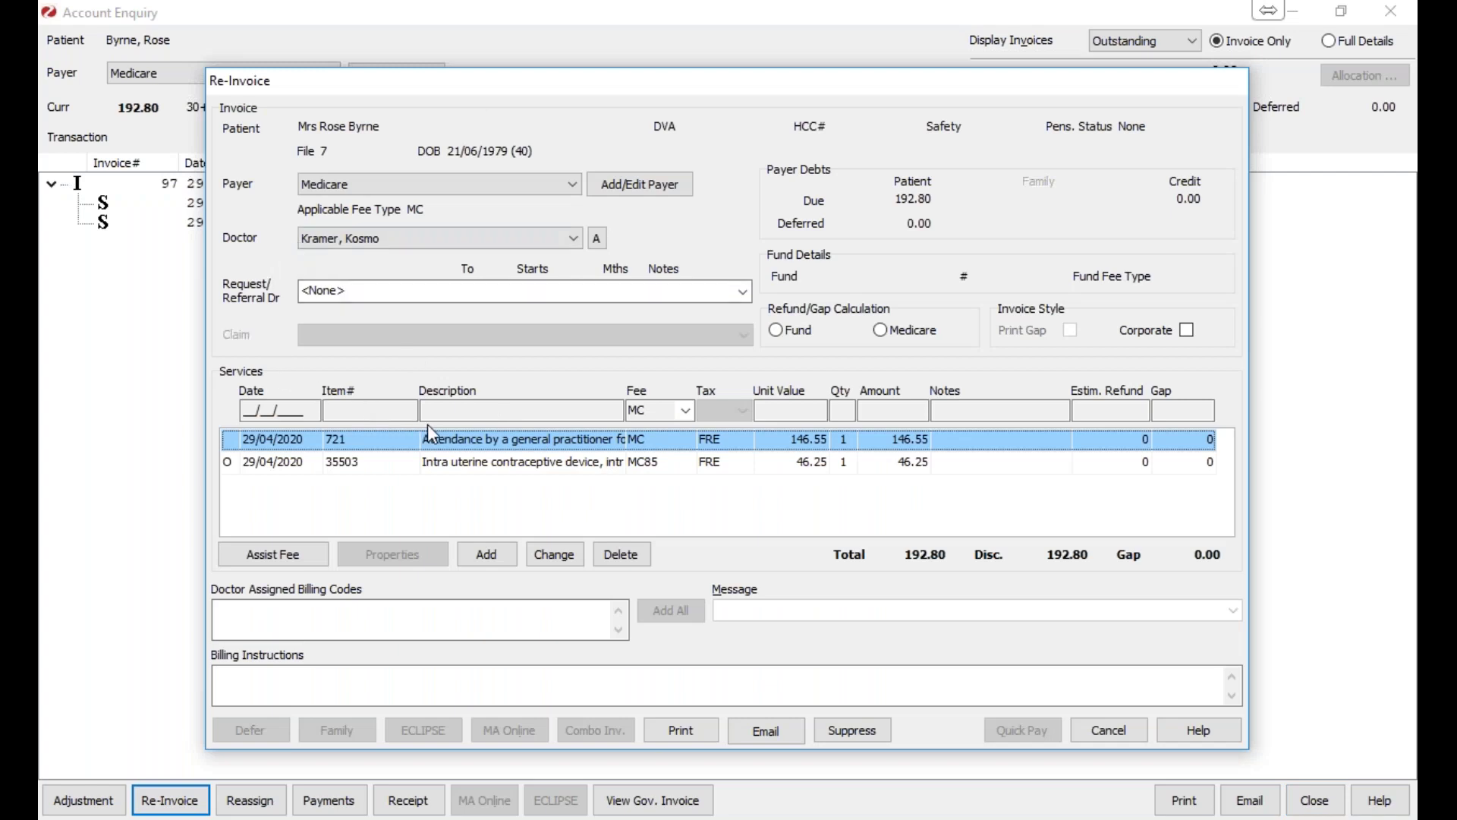
drag(396, 91, 569, 57)
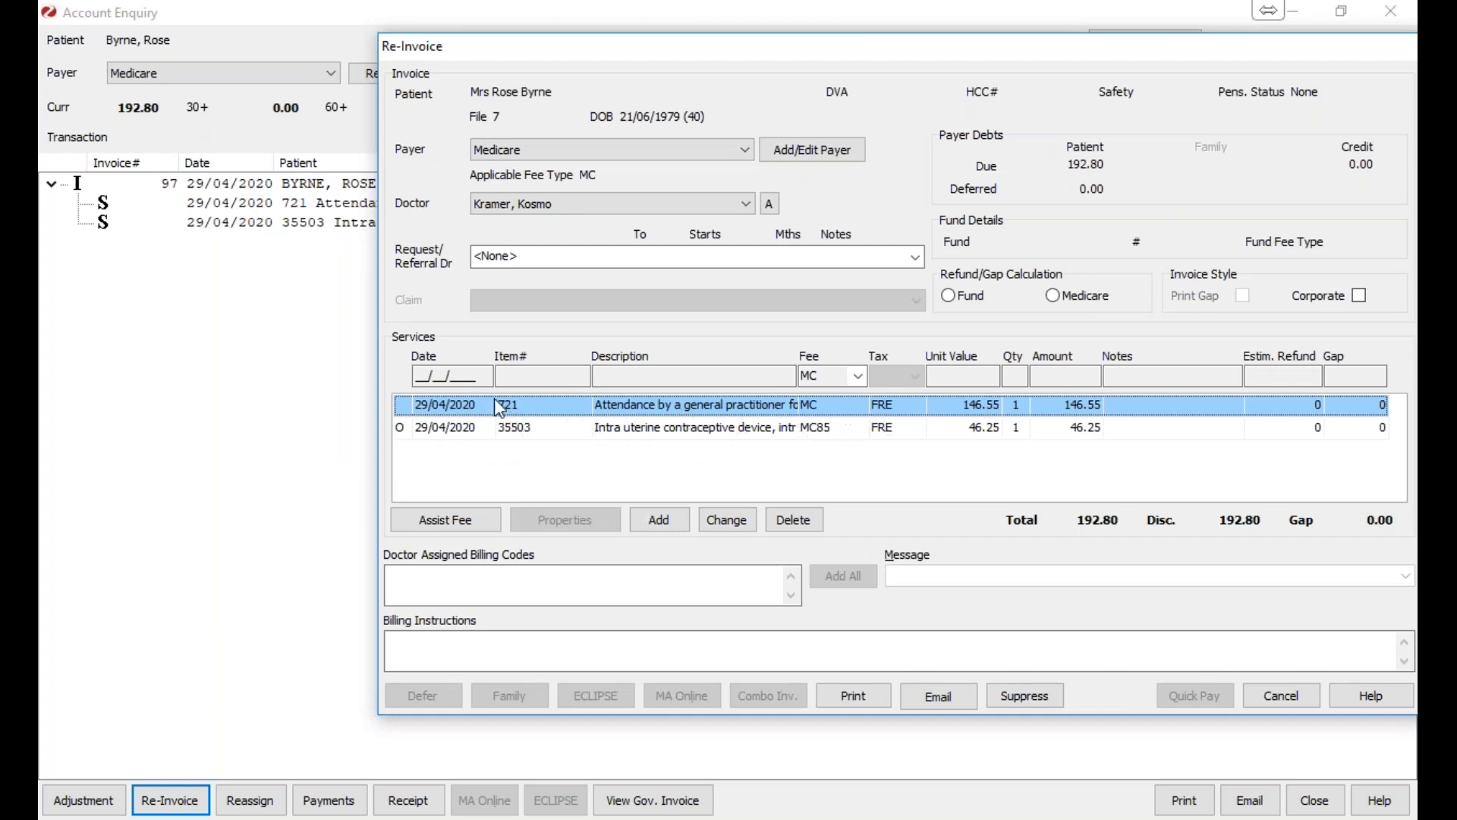
click(794, 522)
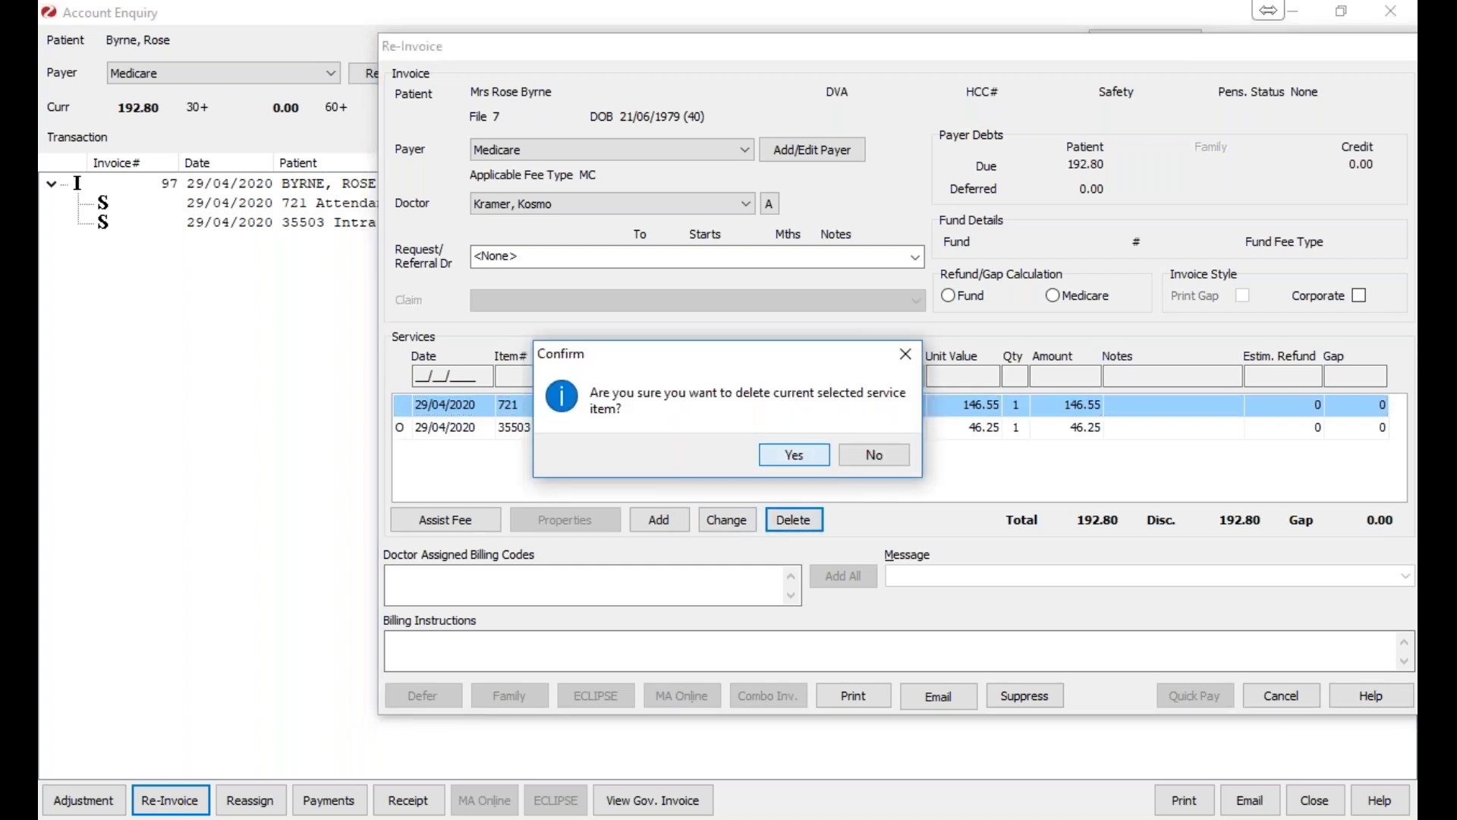
click(790, 456)
Add service item 36 at the MC fee beside item 35503 and complete the re-invoice with printing suppressed.
click(658, 521)
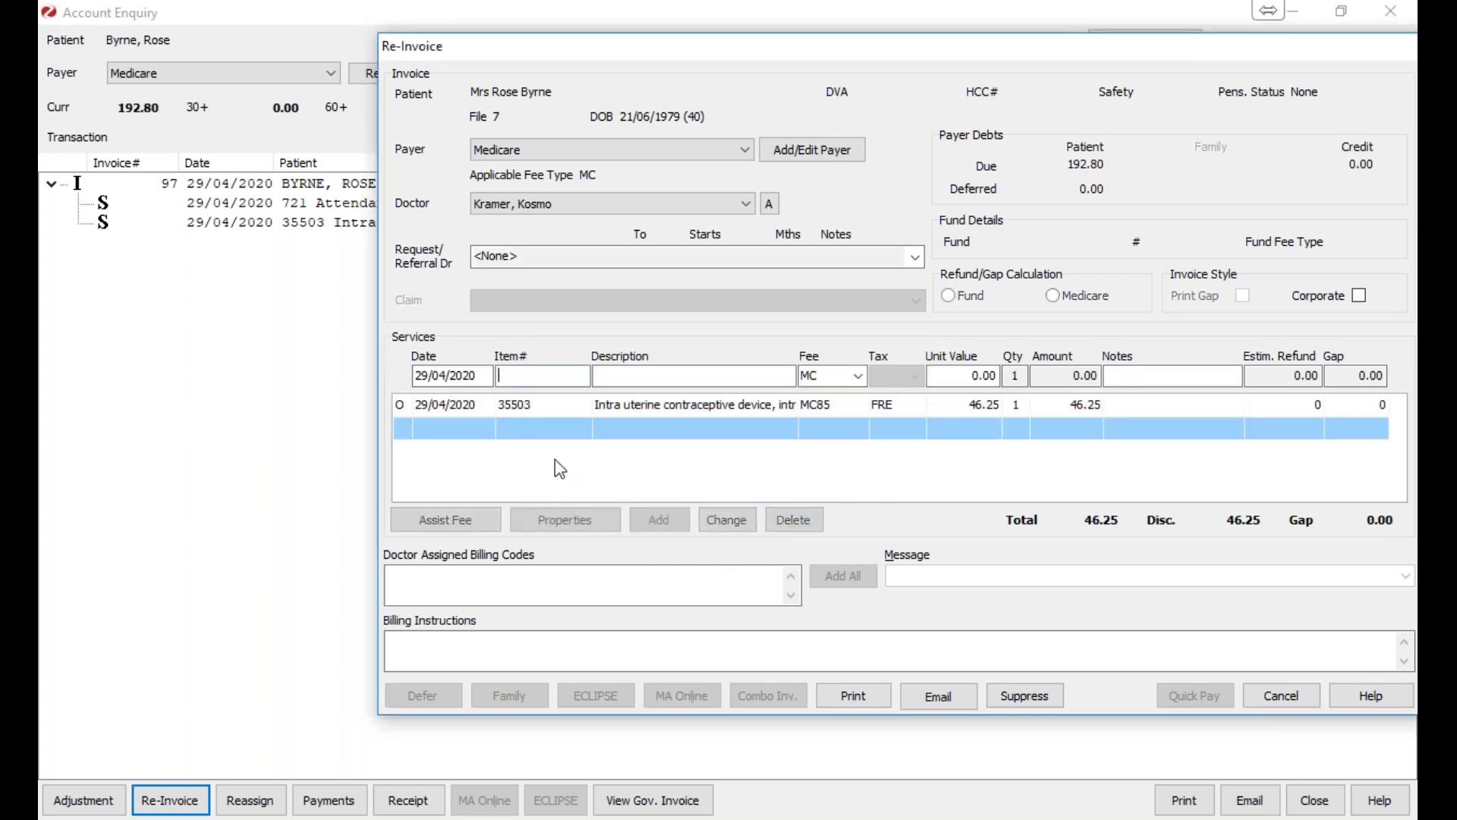
text(36)
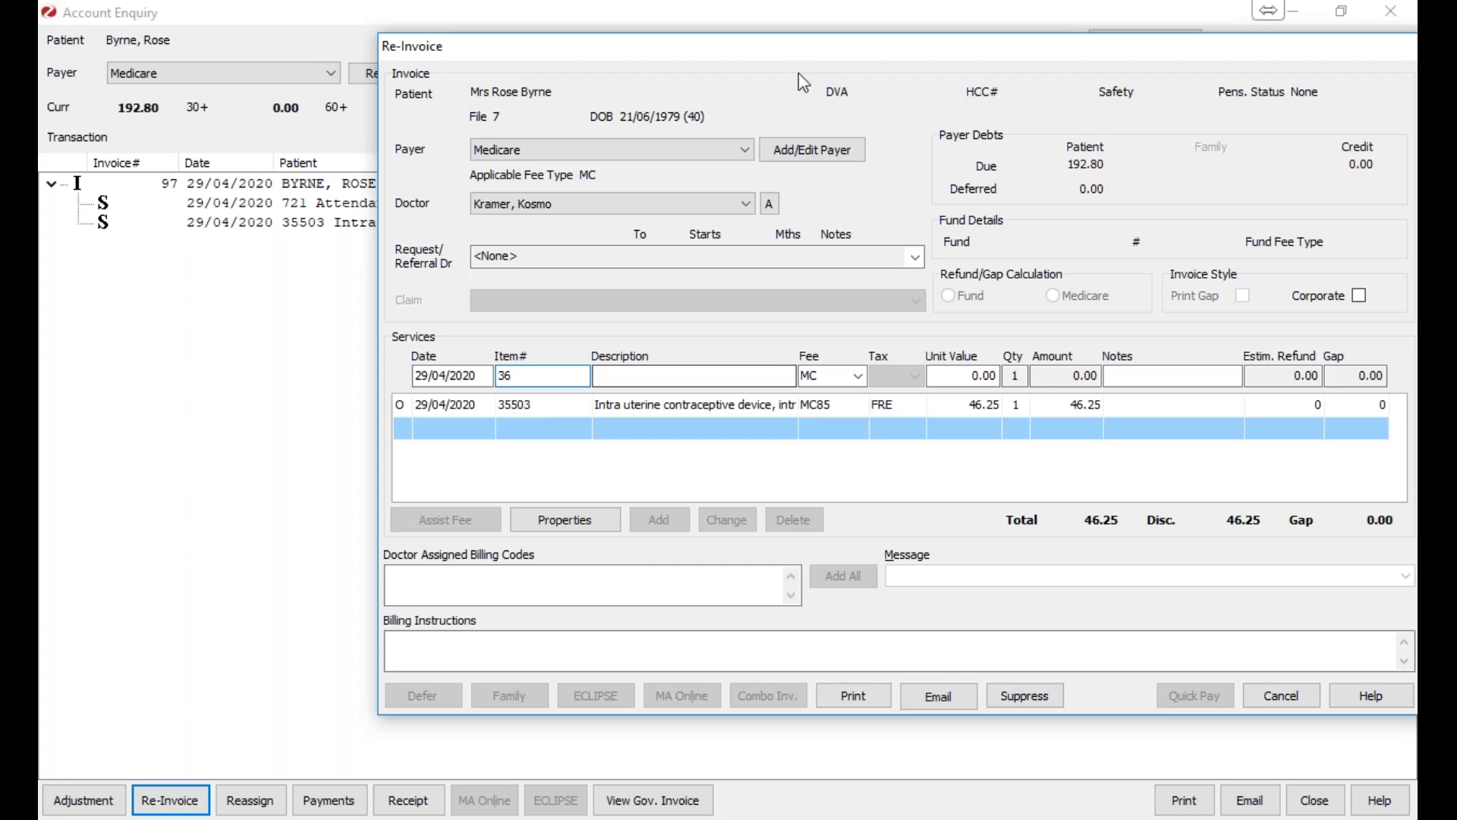
key(Tab)
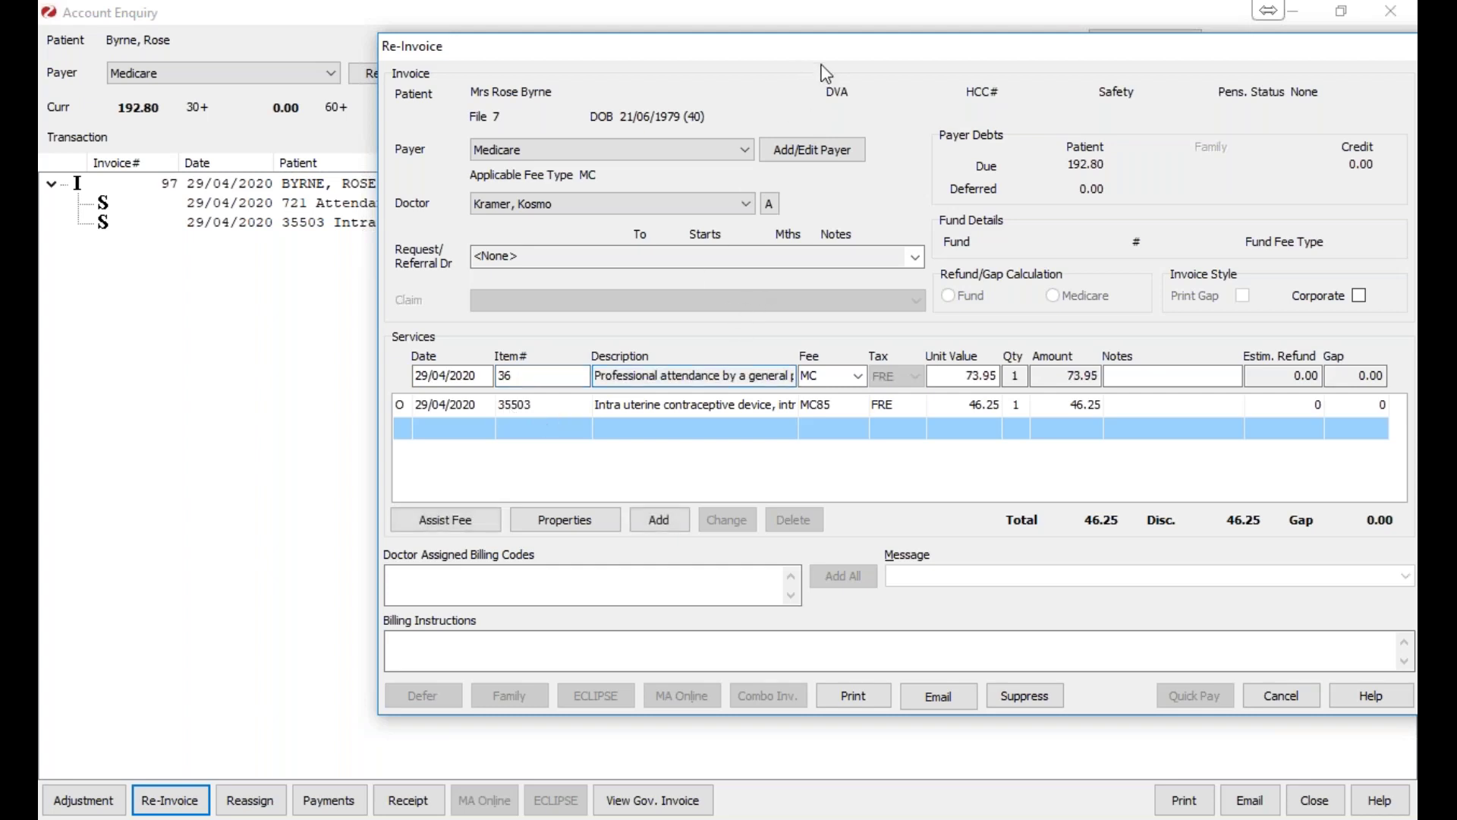
drag(818, 60, 685, 52)
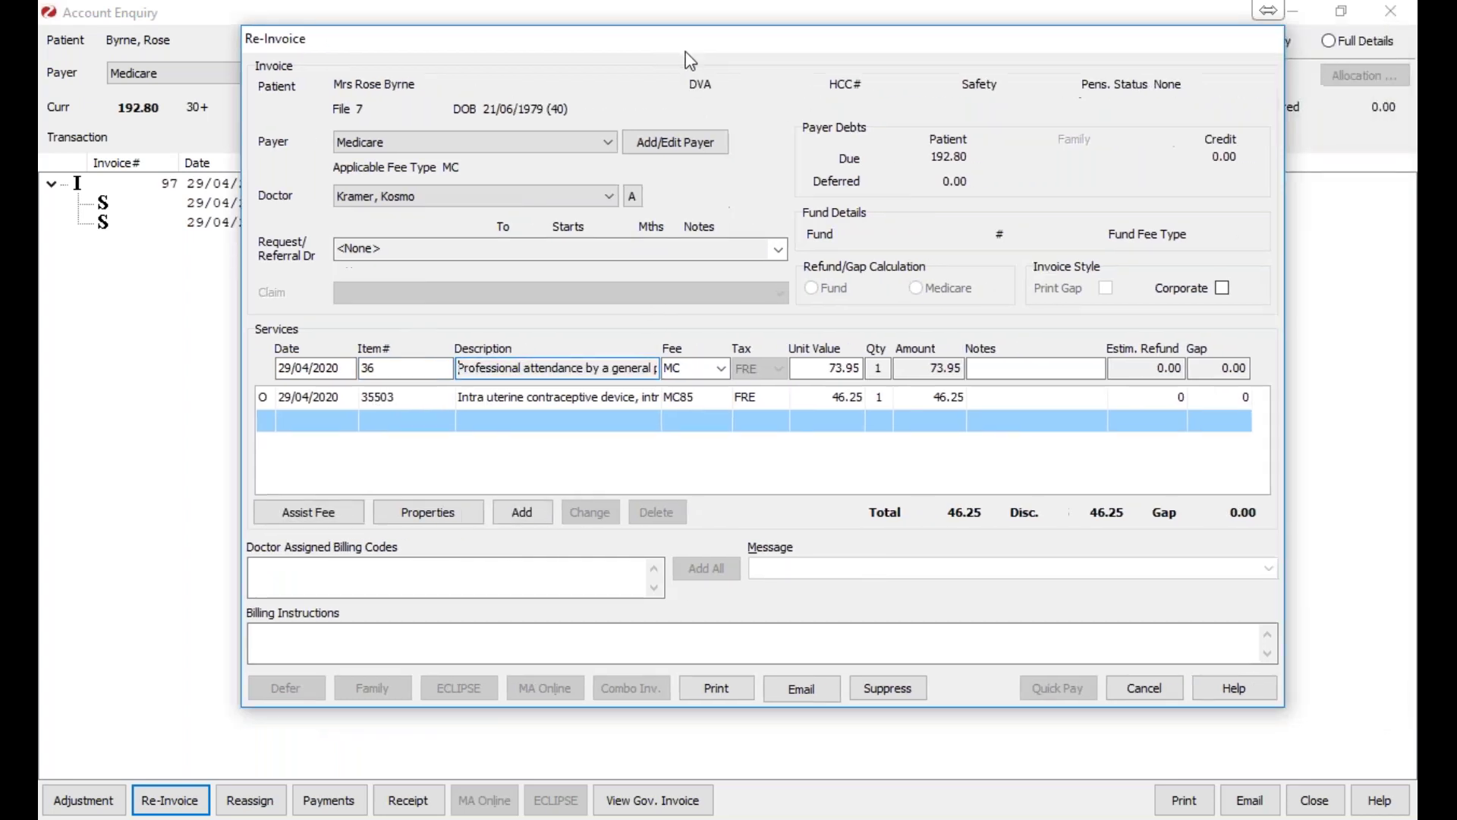
click(894, 693)
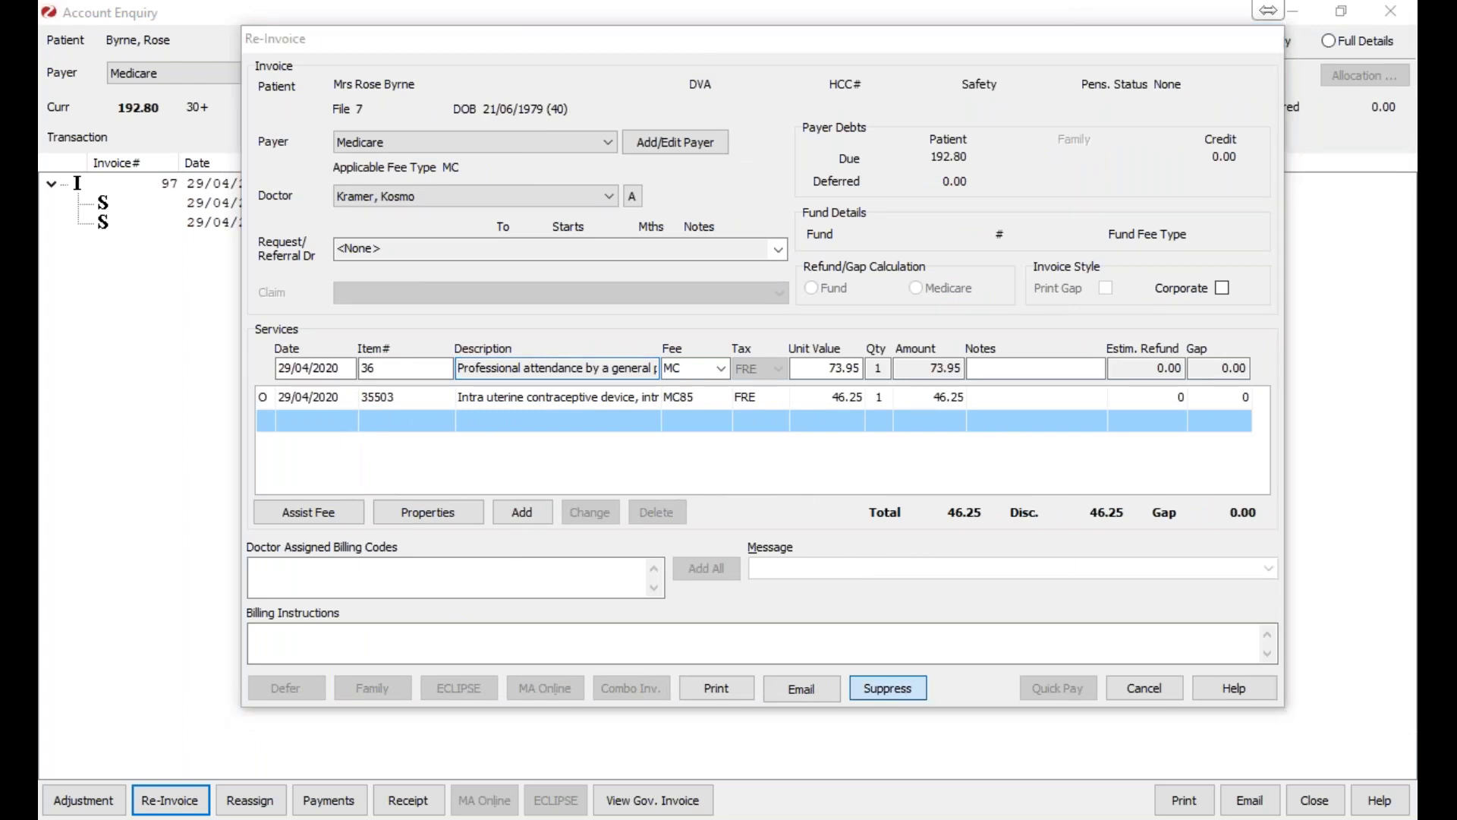
click(794, 479)
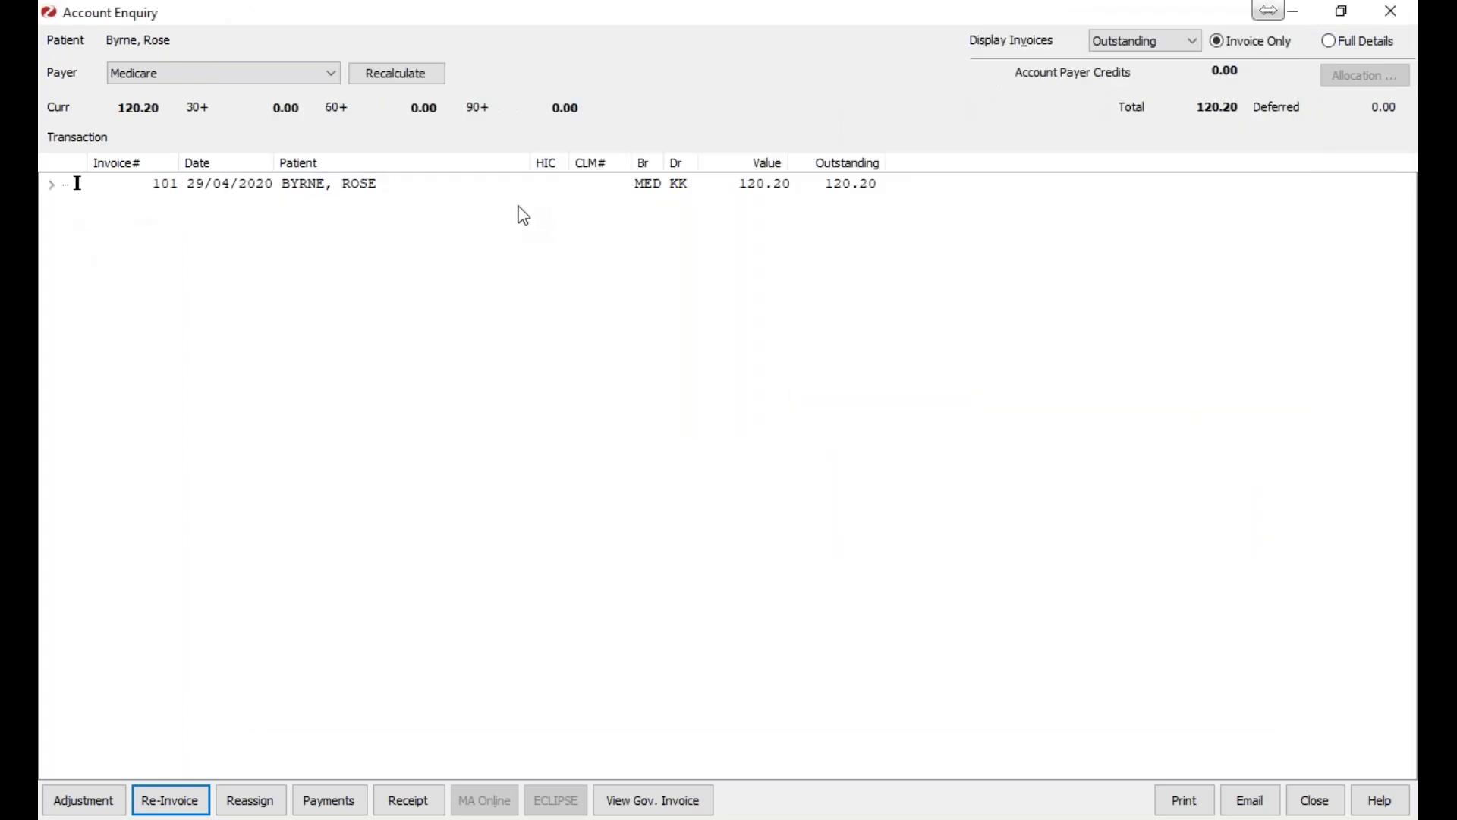
Examine the replacement Medicare invoice's service lines, and close the account enquiry and patient record.
click(51, 184)
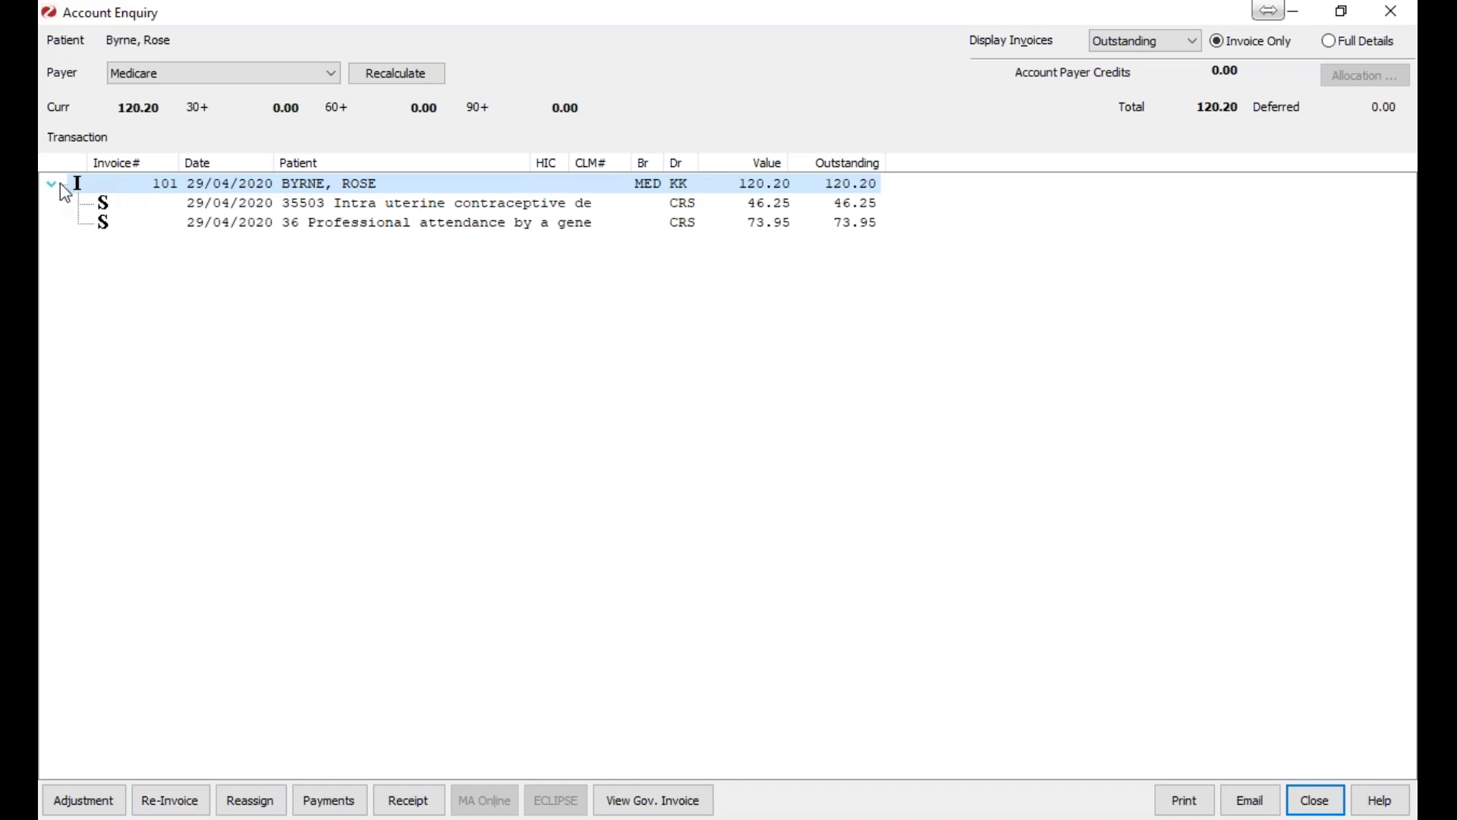
click(51, 185)
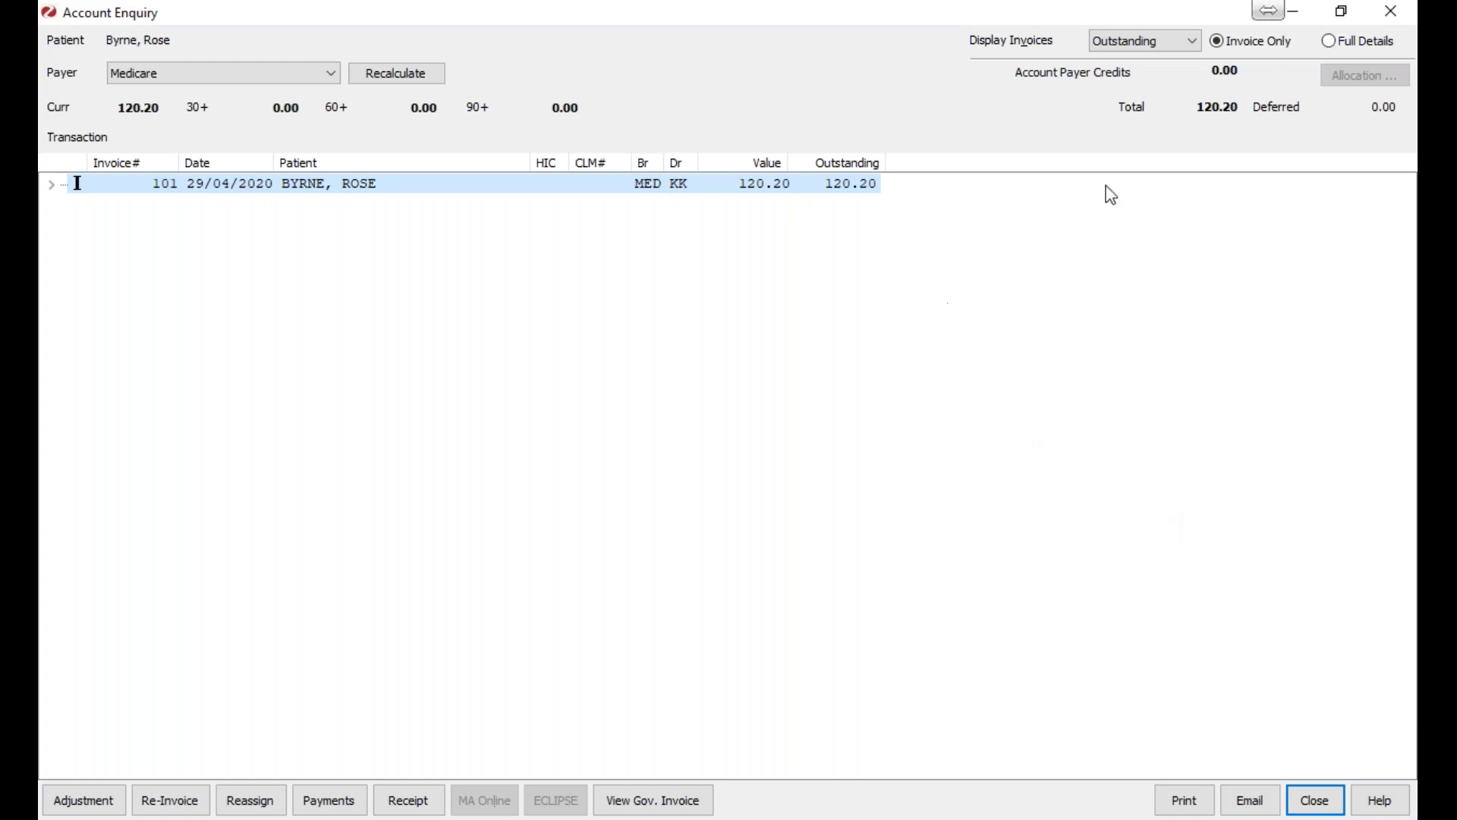
click(1389, 14)
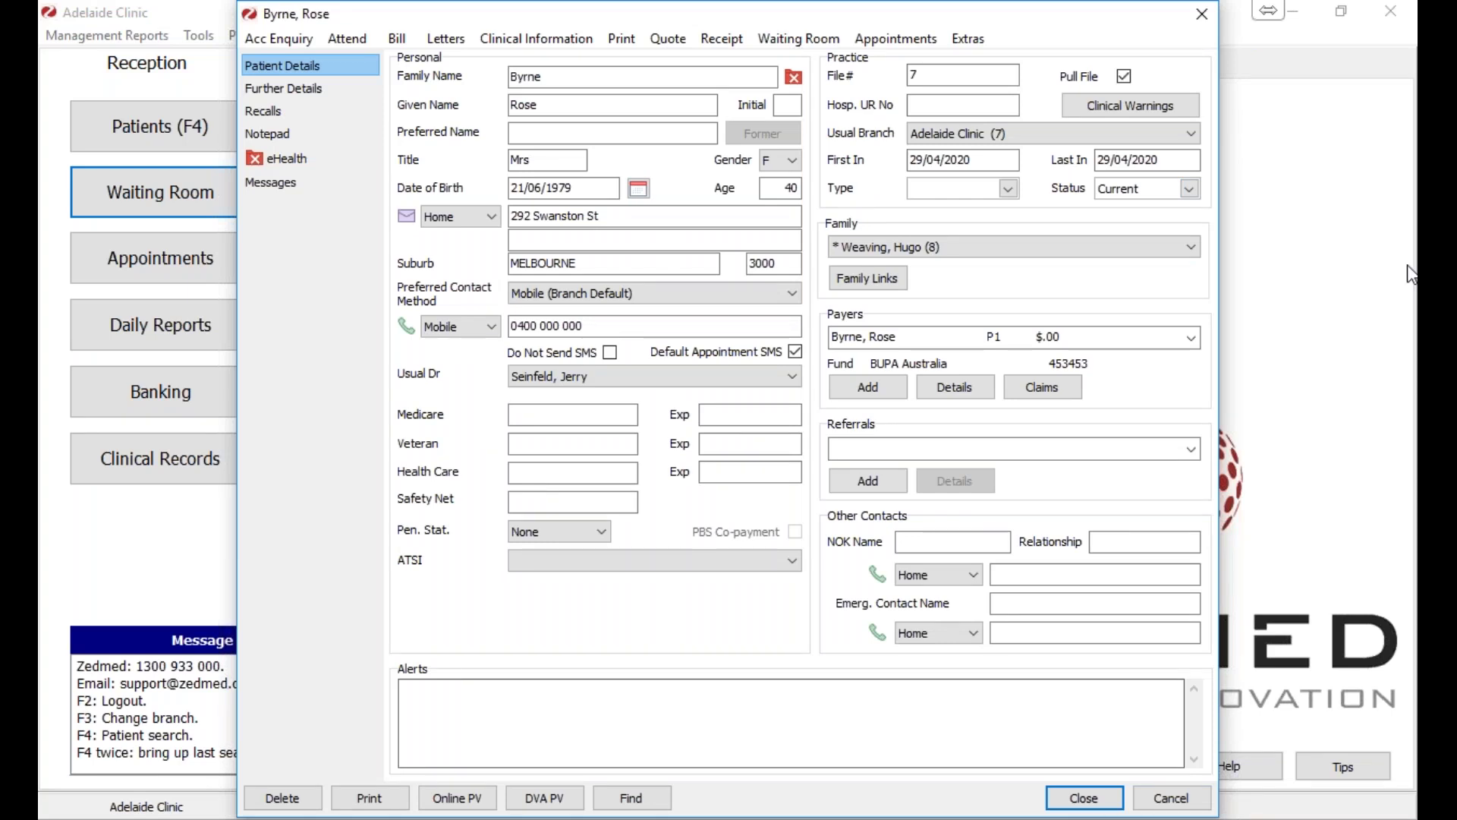
click(1207, 15)
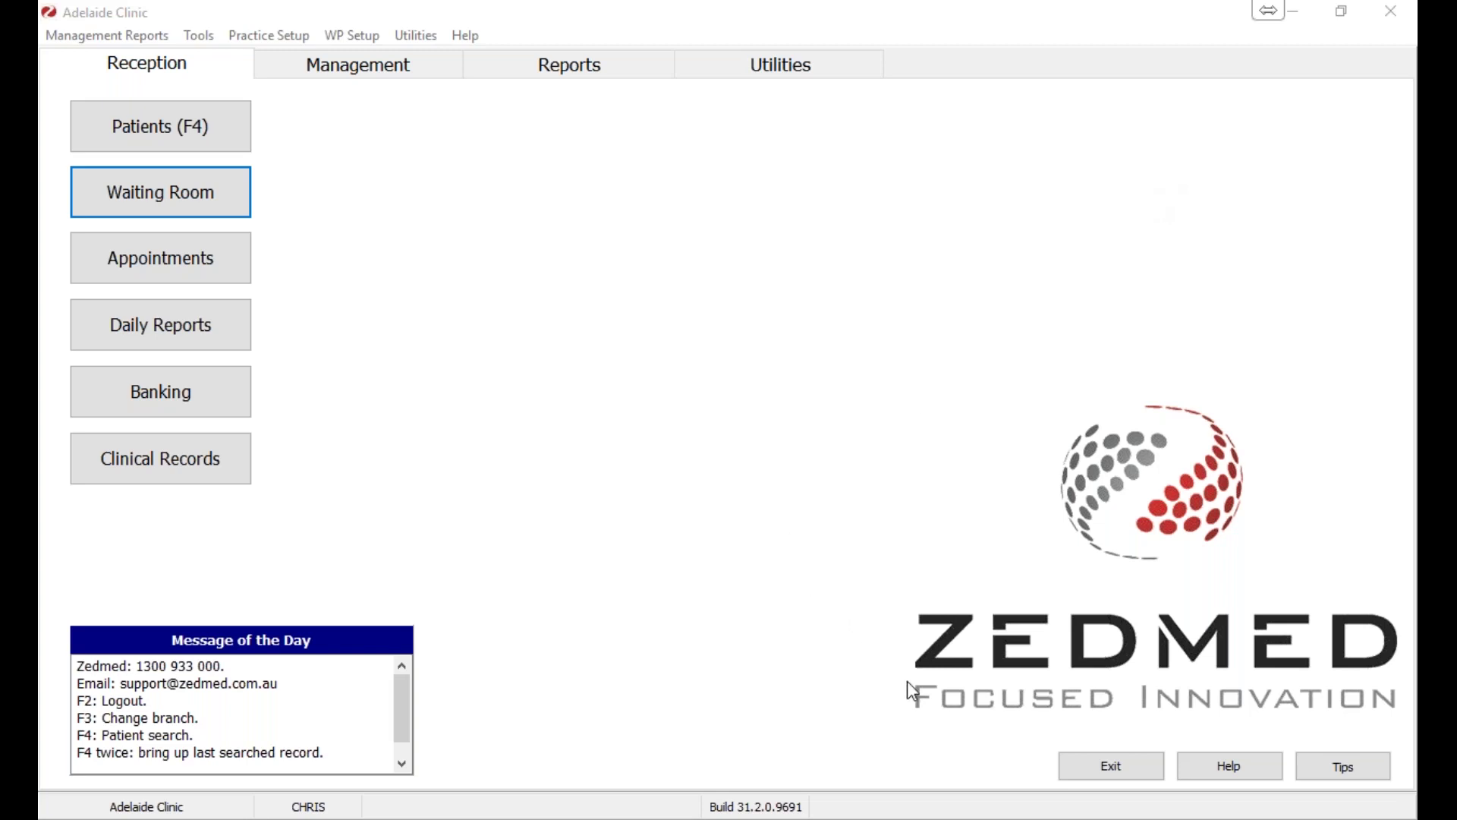
Switch to the PowerPoint slide show and advance from the Housekeeping slide to the Thank You slide.
mouse_move(873, 816)
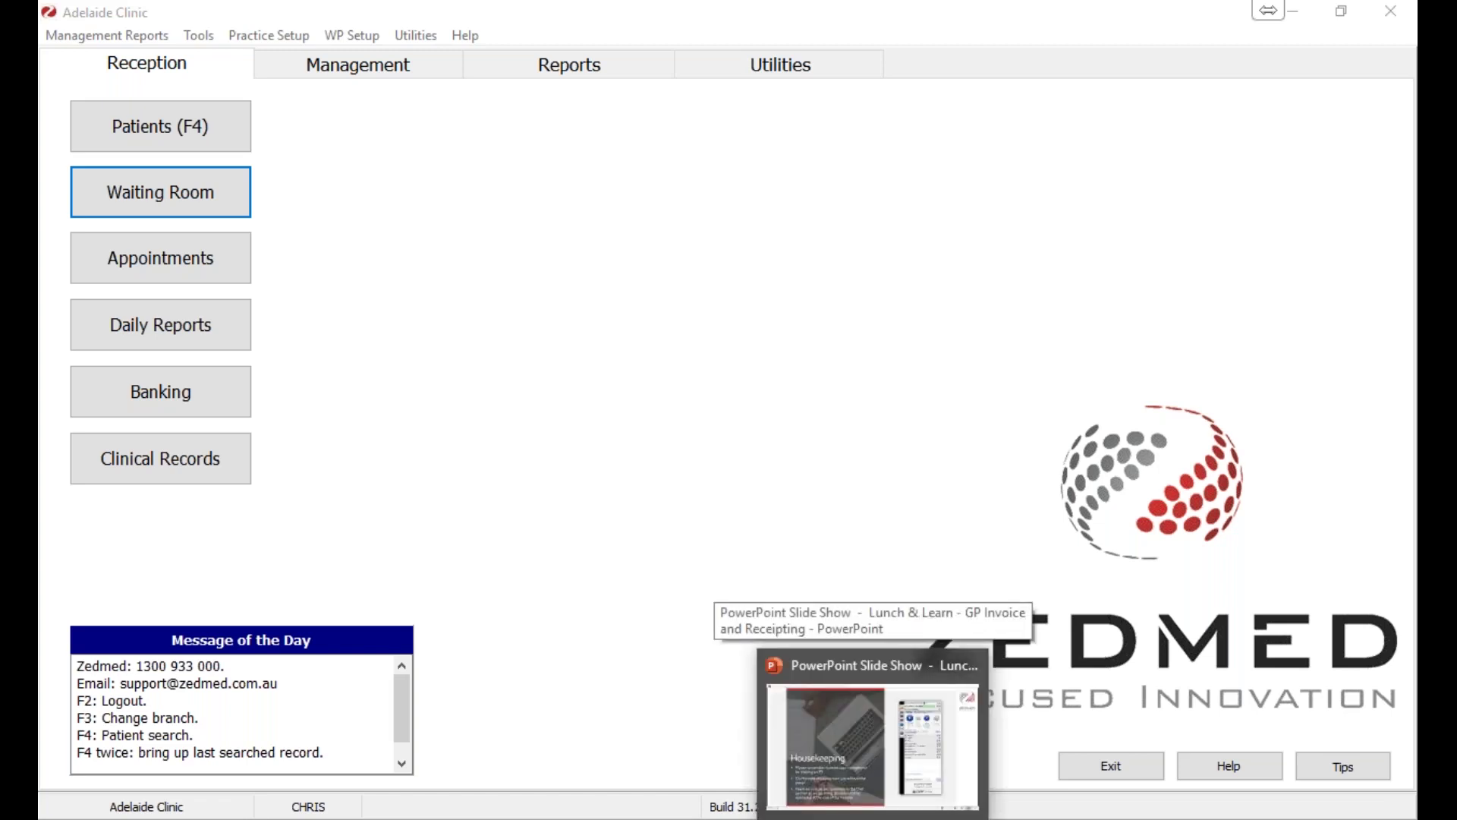
click(855, 733)
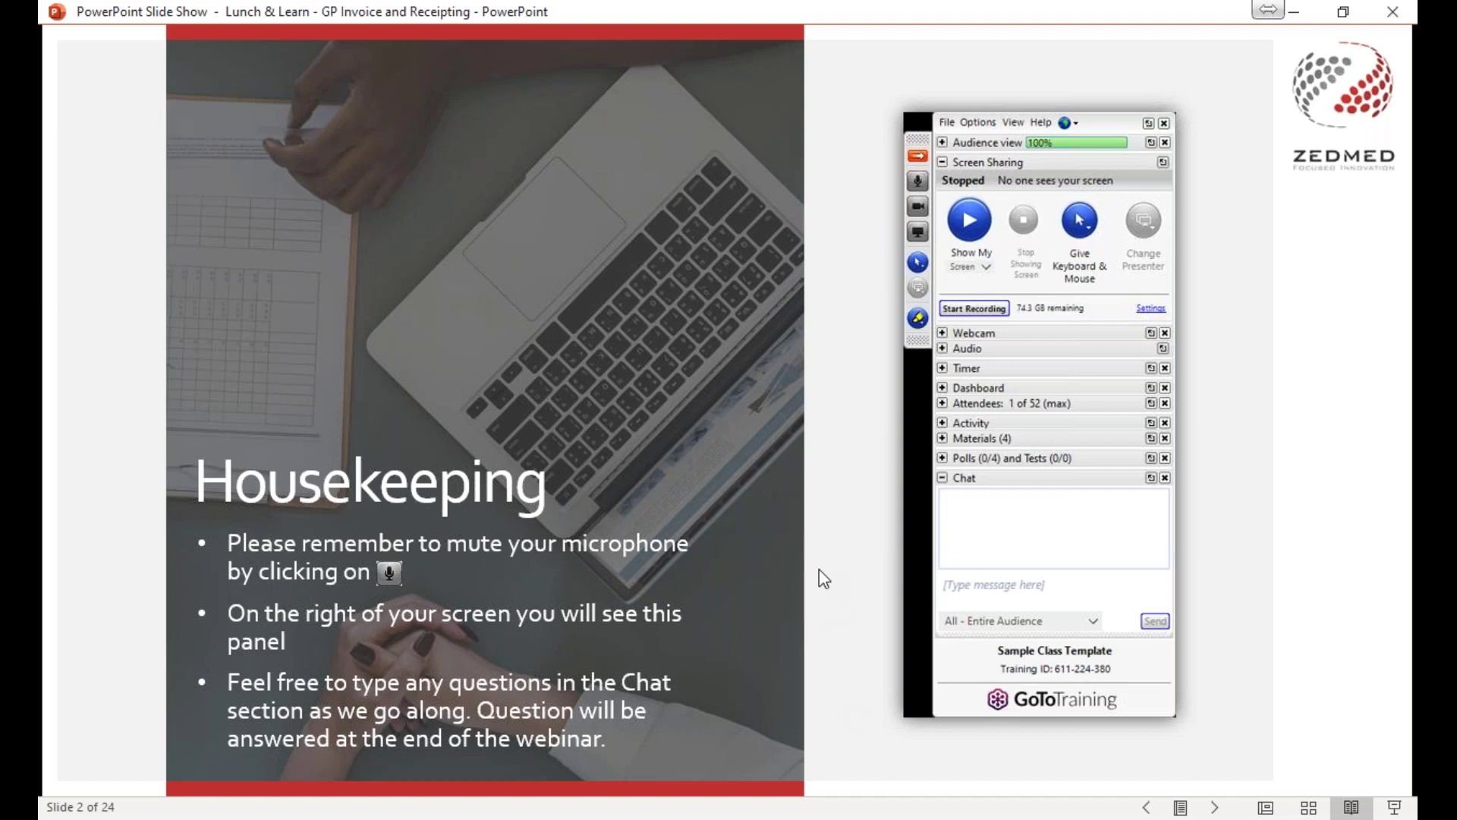
key(Right)
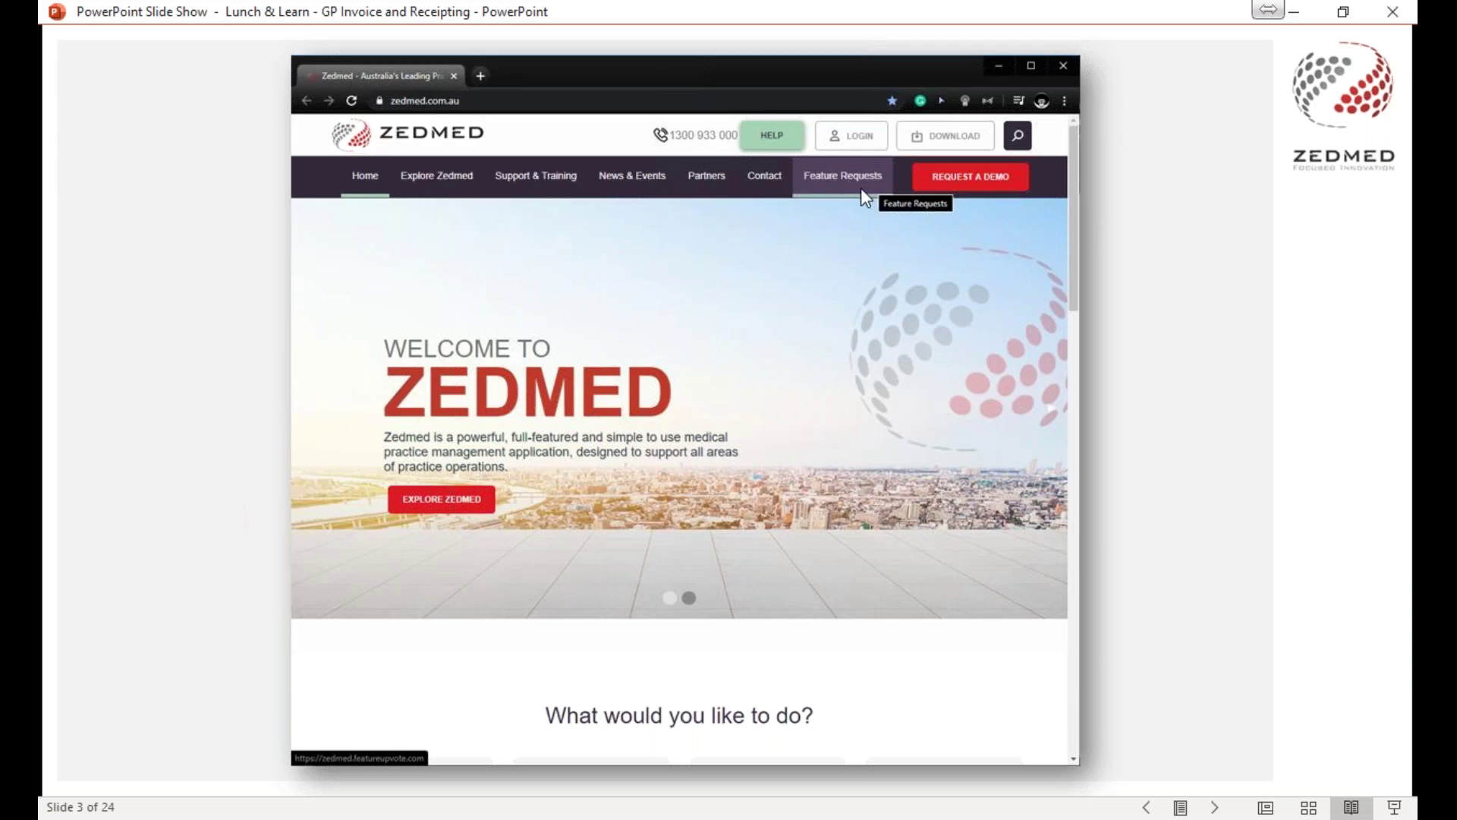
click(803, 344)
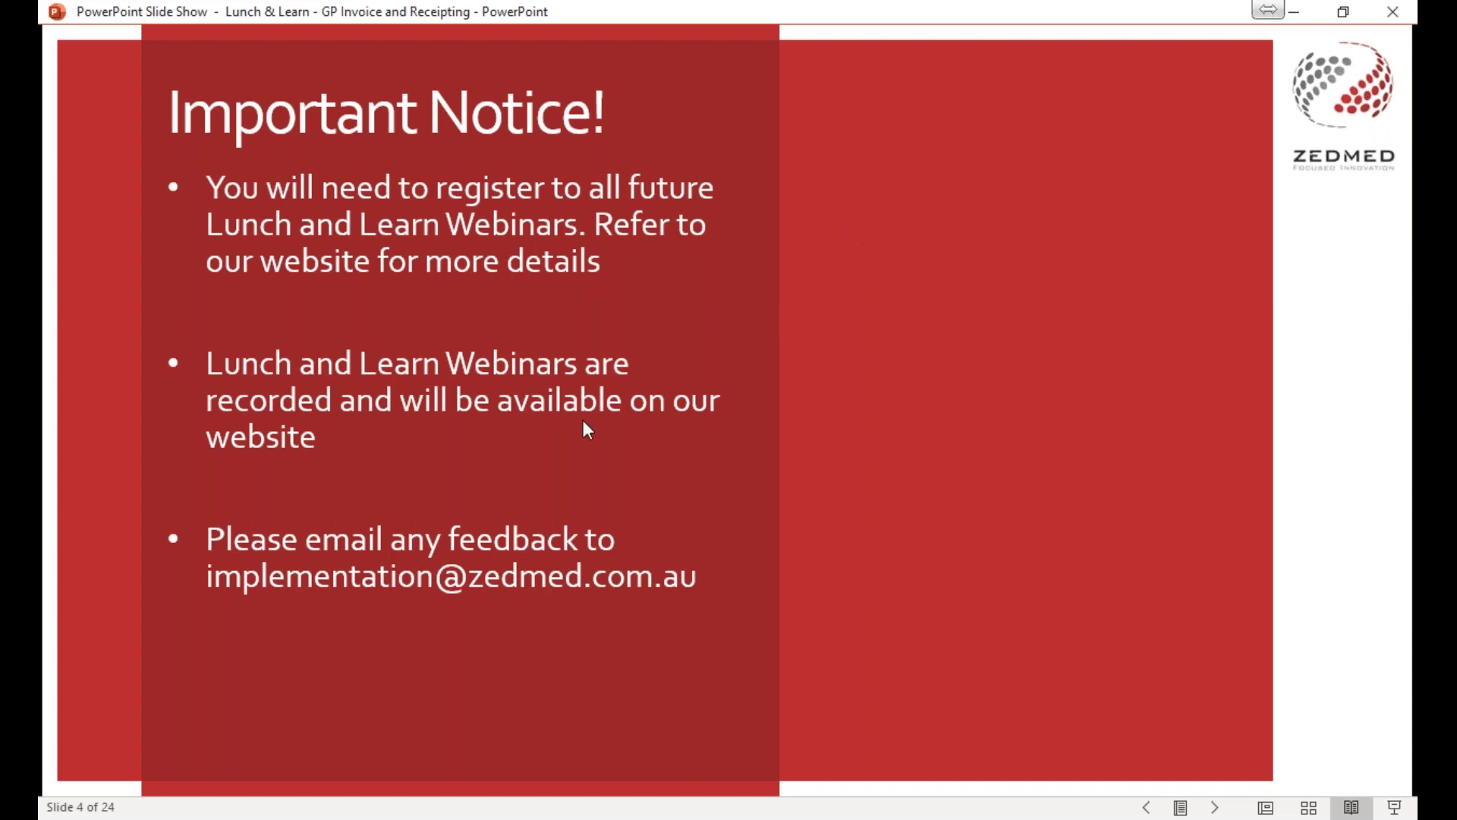
click(763, 369)
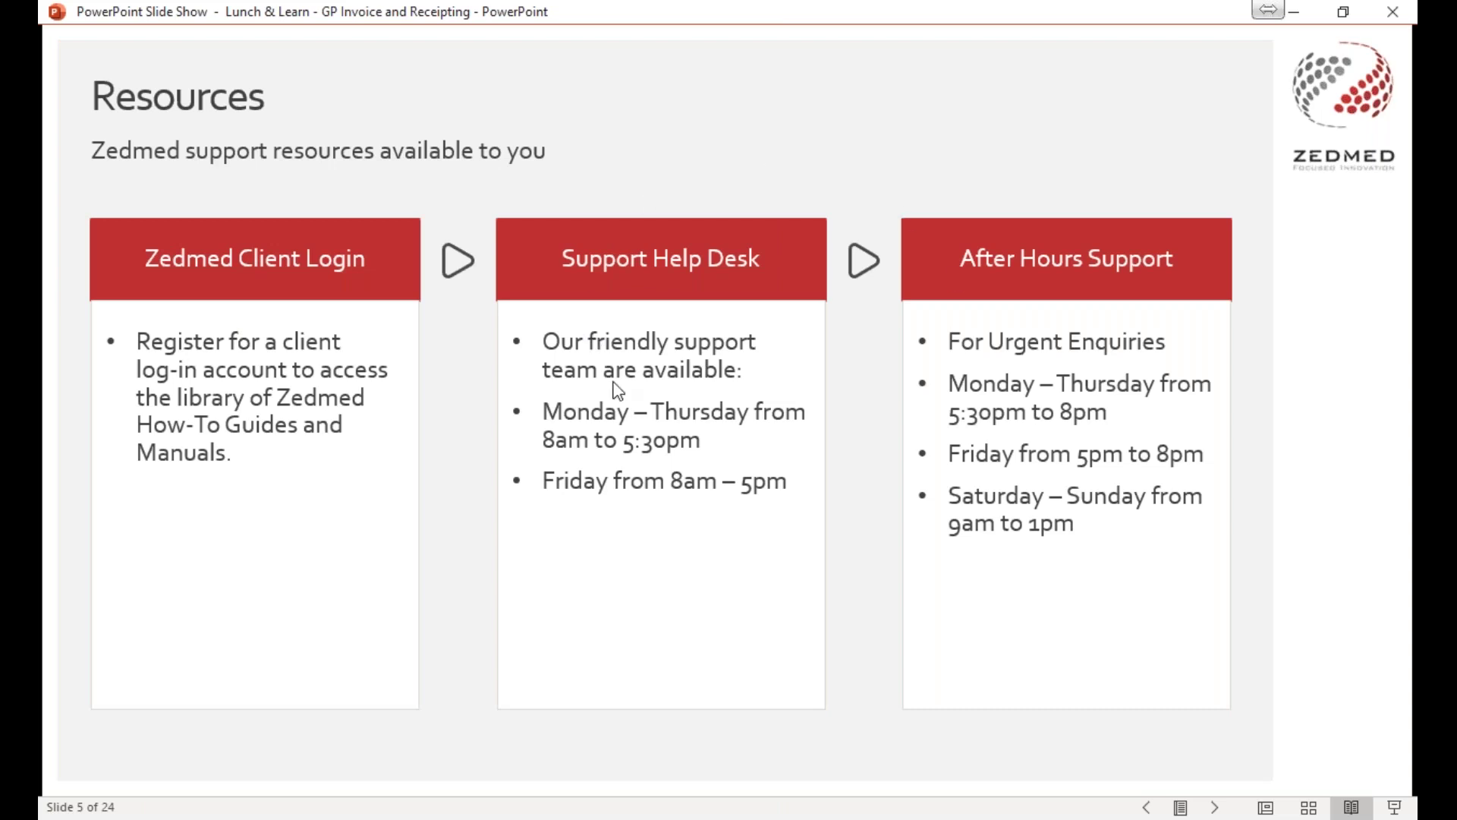
click(795, 575)
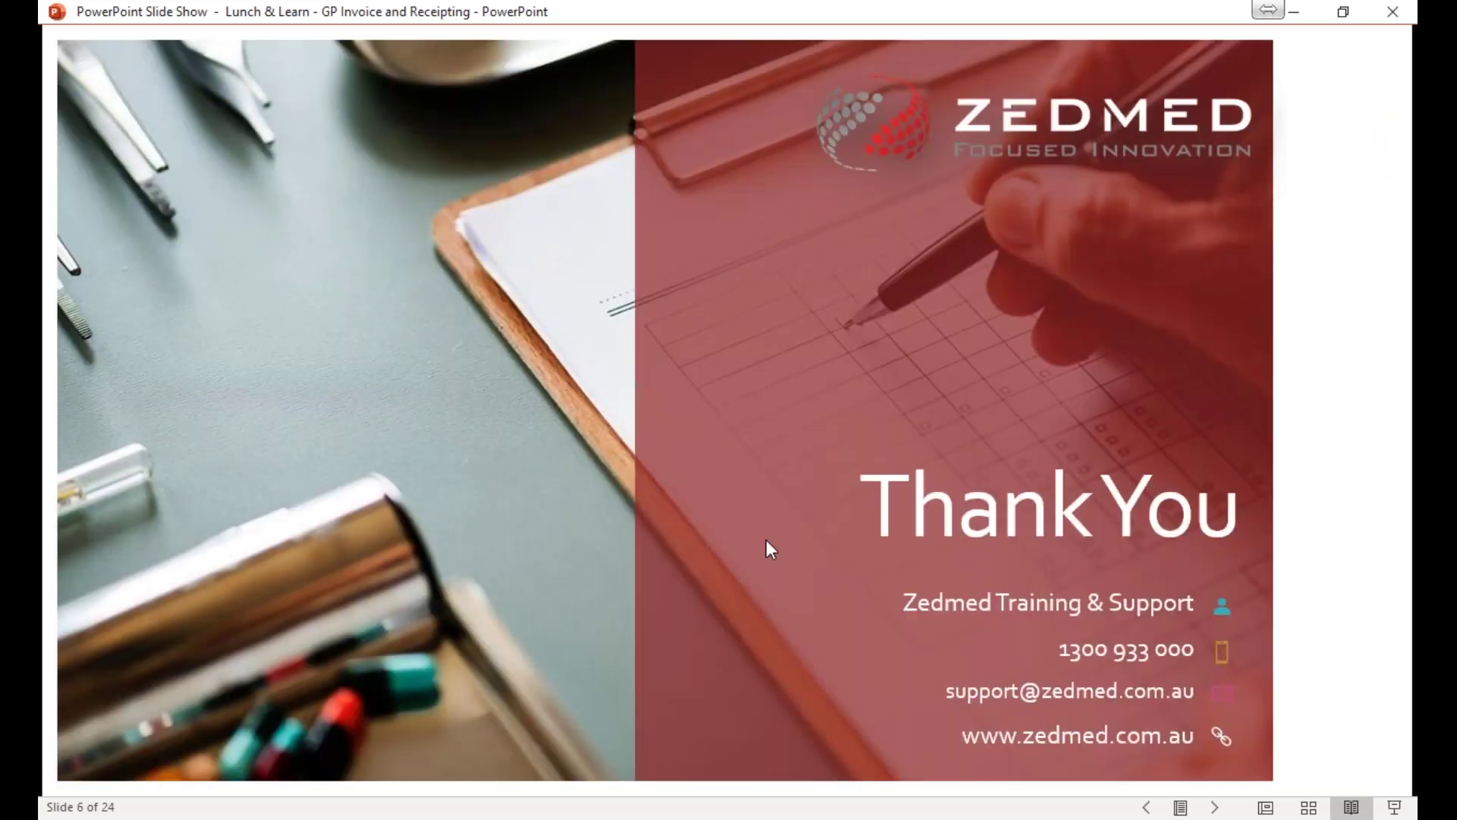